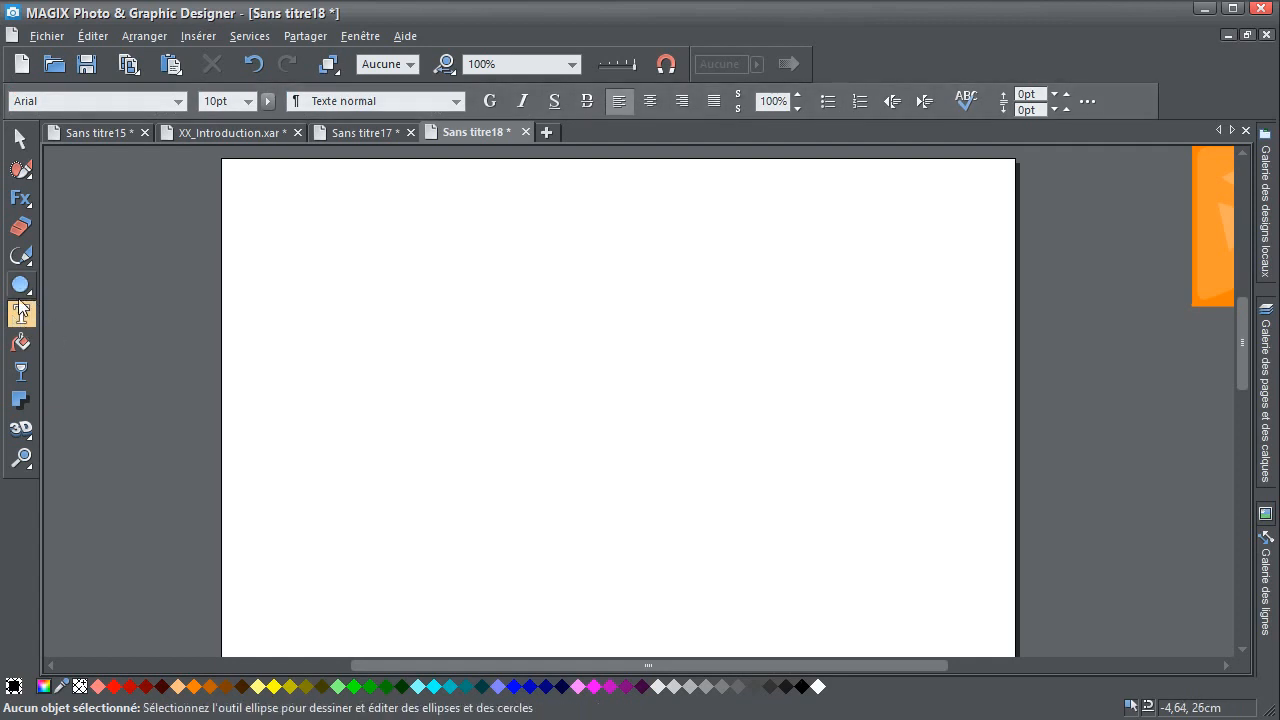
# Add the simple text "Mon élement simple" near the page's upper left and move it slightly further left
pyautogui.click(361, 244)
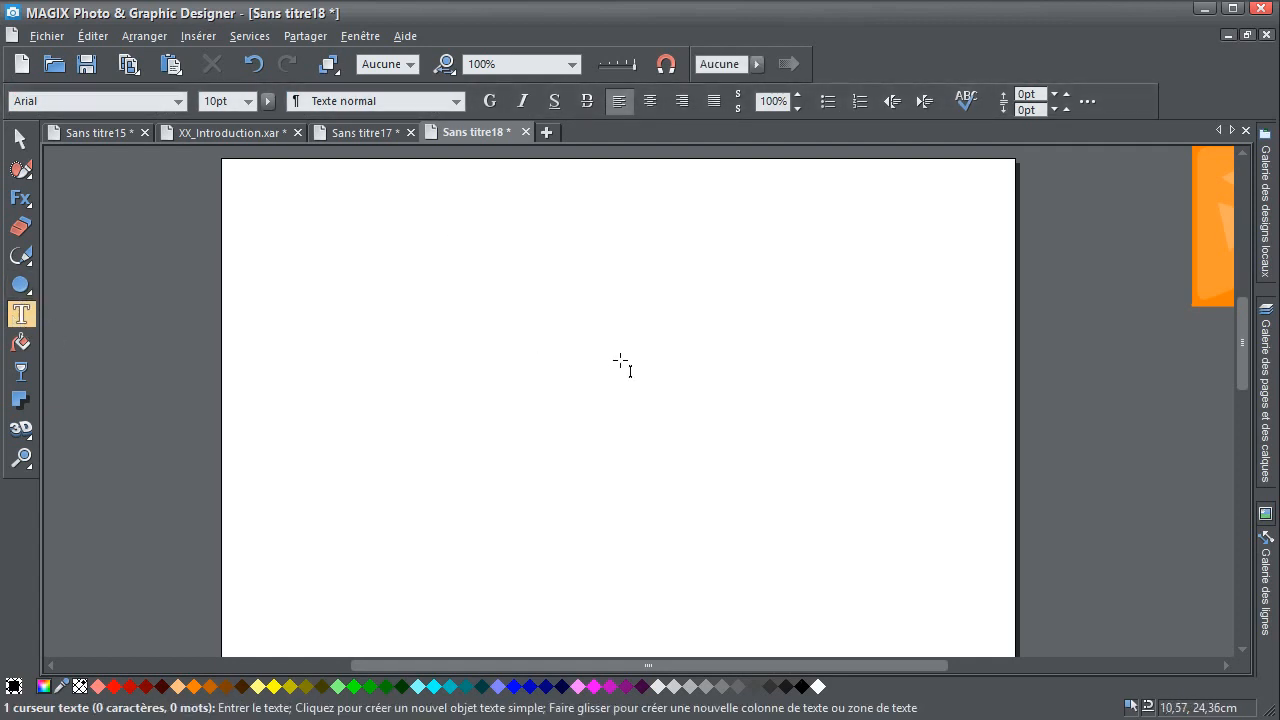
pyautogui.write('Mon éle')
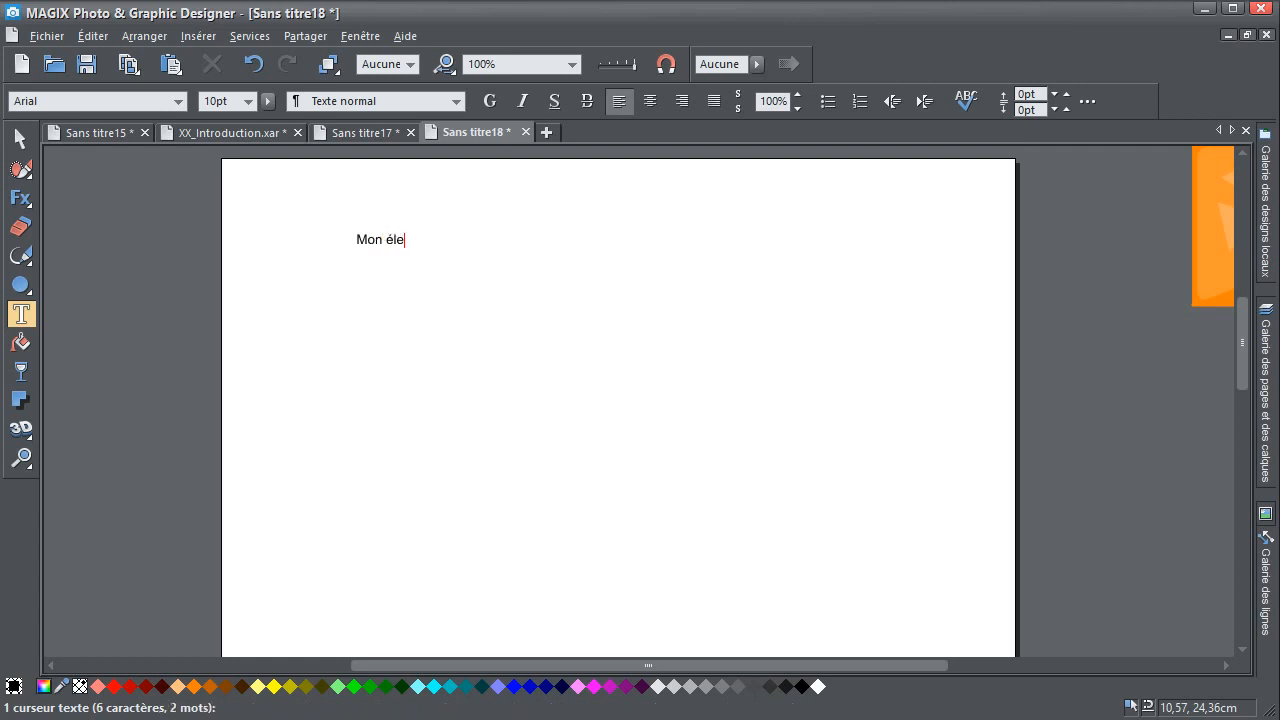
pyautogui.write('ment simple')
pyautogui.press('Escape')
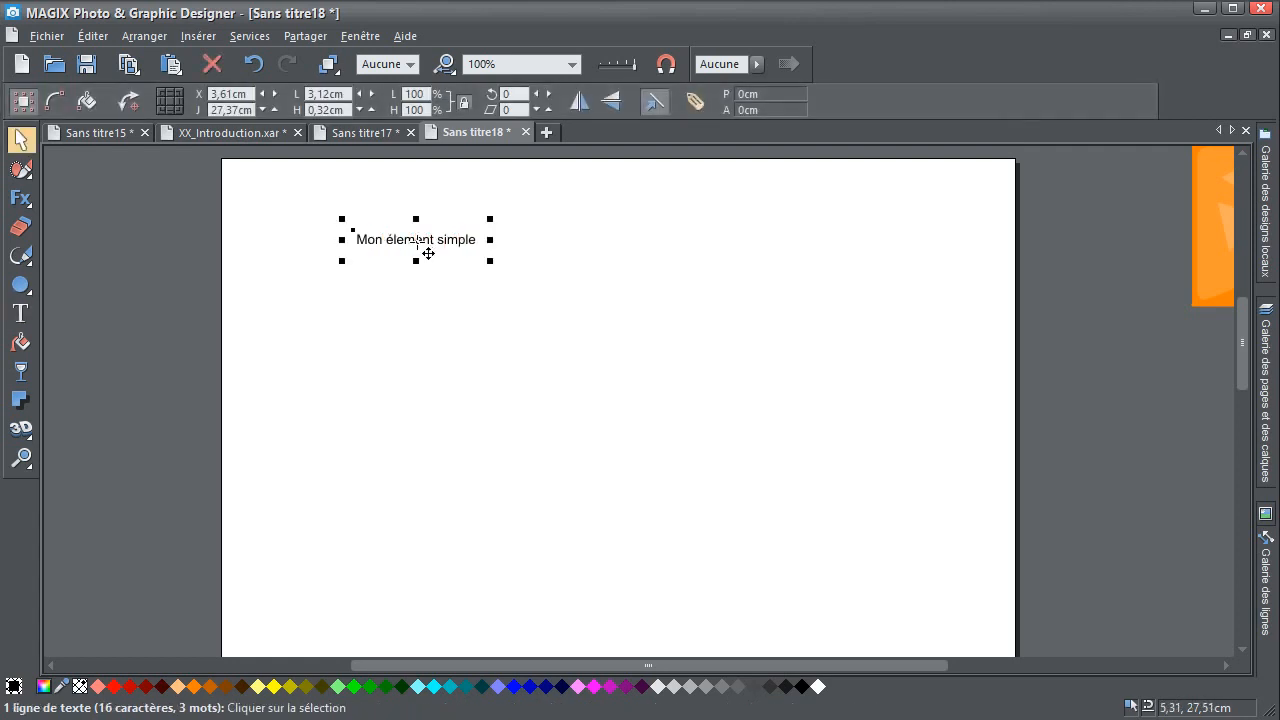
pyautogui.moveTo(429, 251); pyautogui.dragTo(385, 257)
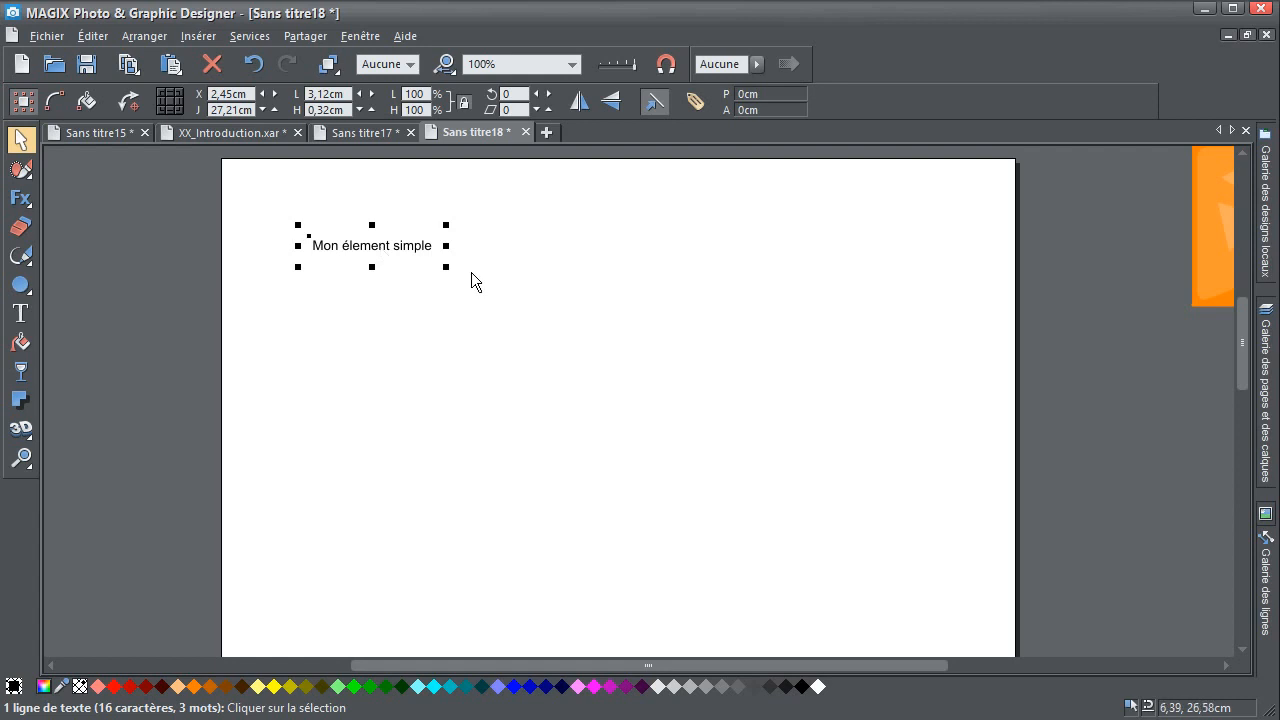
# Create a text area about 12 cm wide and 5.1 cm high beside the simple text and fill it with random filler text
pyautogui.click(20, 313)
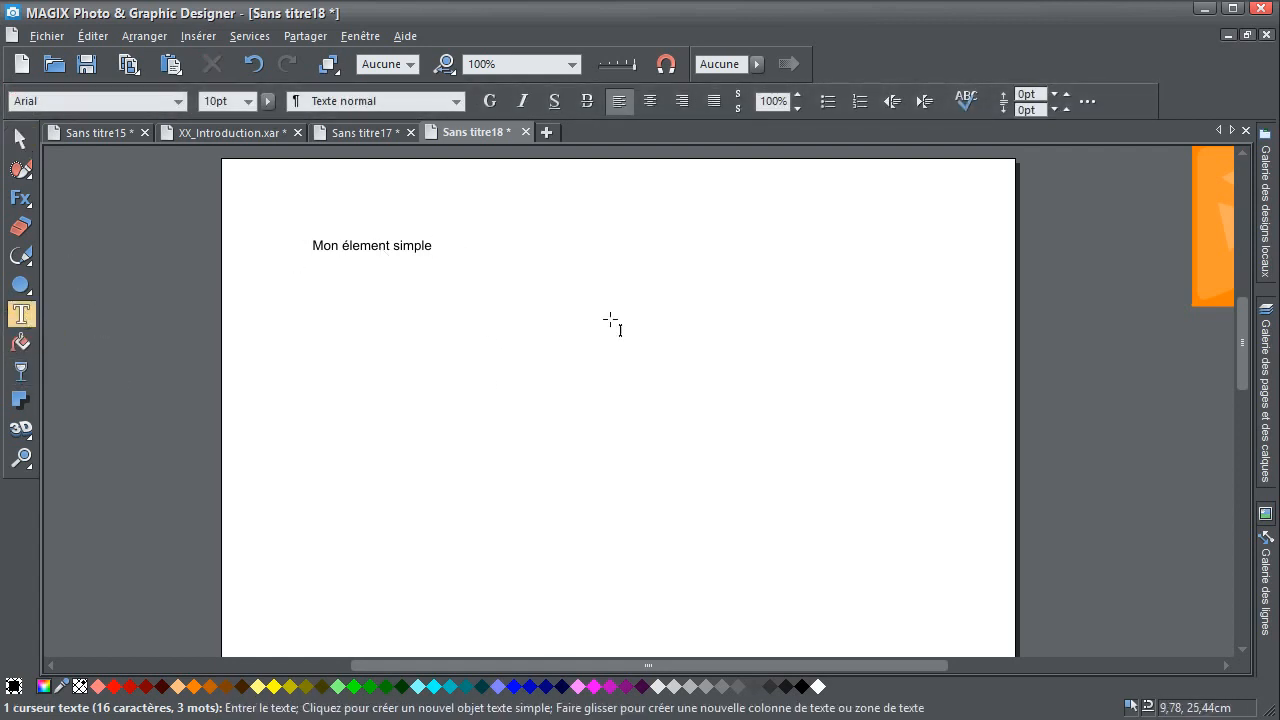
pyautogui.moveTo(498, 202); pyautogui.dragTo(952, 396)
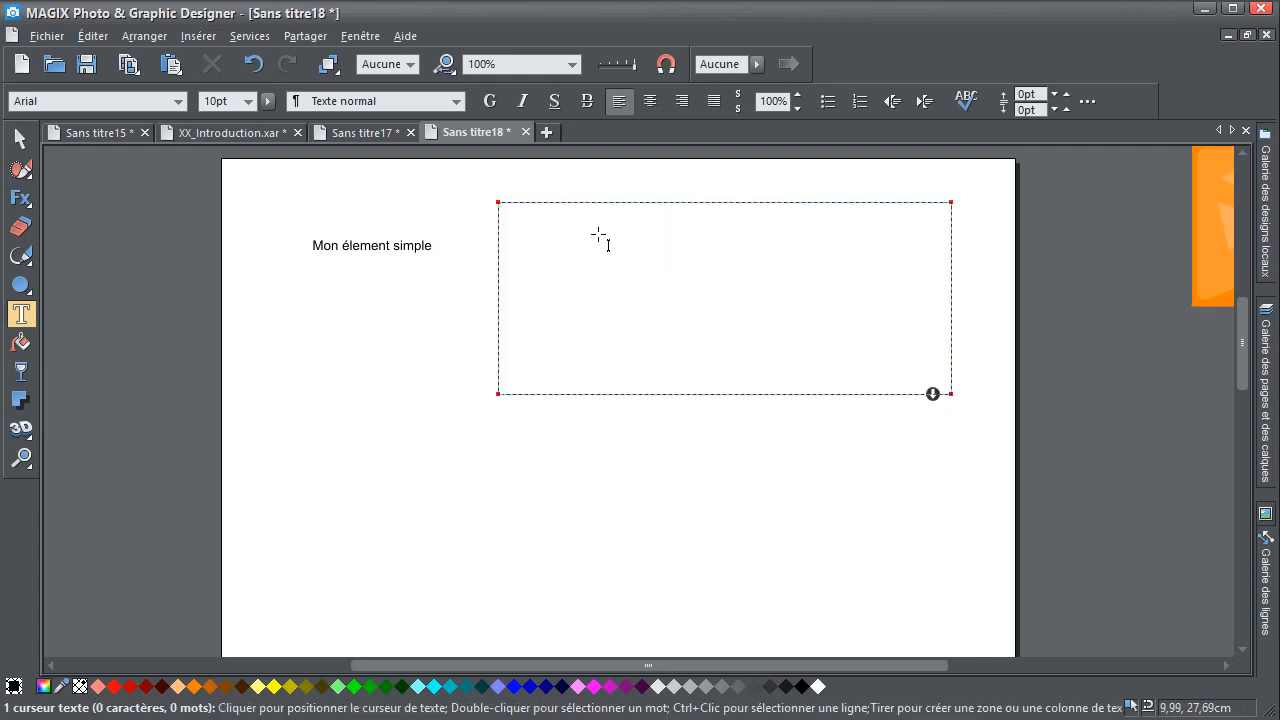
pyautogui.write('fmlksdj')
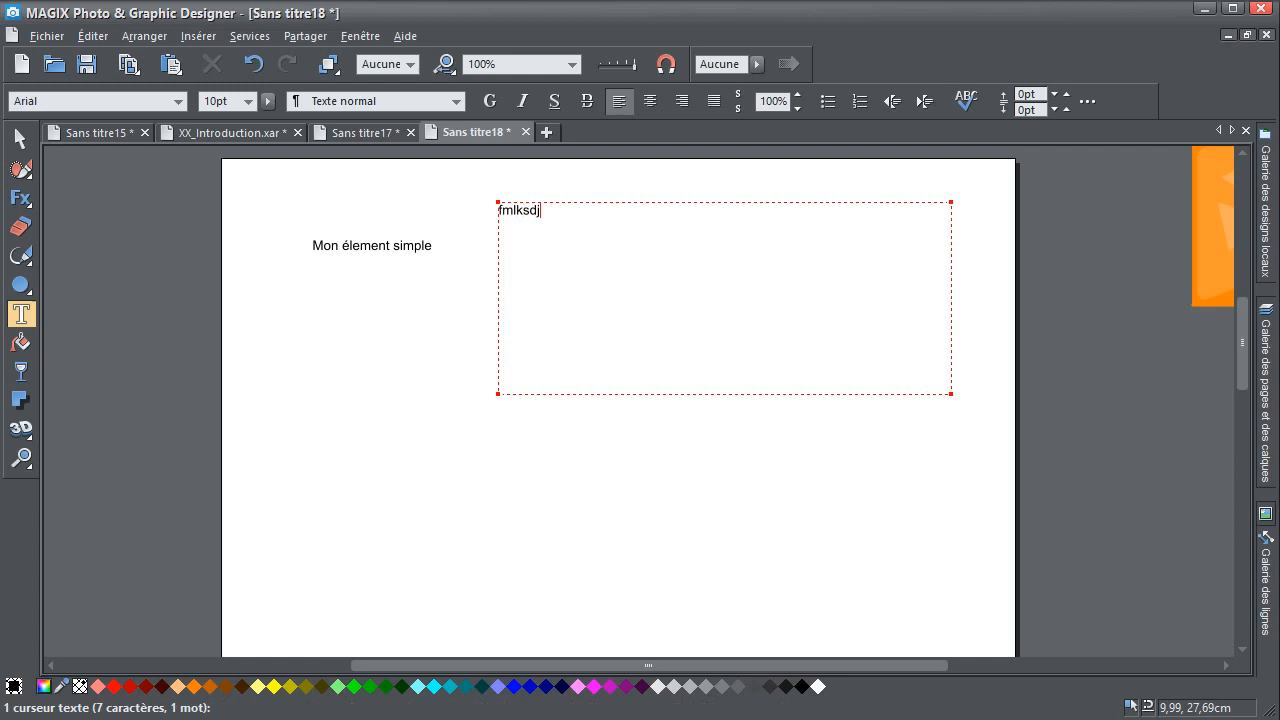
pyautogui.write('f mldskjf mldskjf mldskjf mdslkfj mdslkfj sdmlfkjds mlfkj sdmlf')
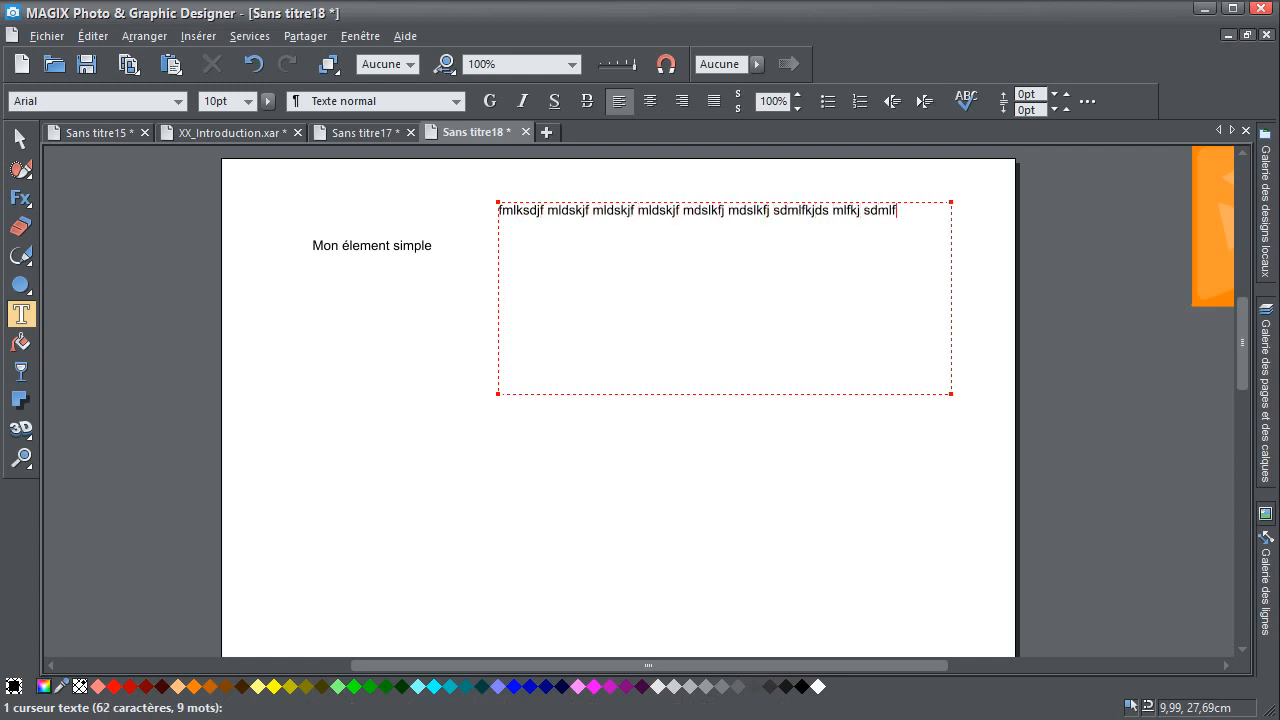
pyautogui.write('kjds mlfkj dsmlfkj dsmlfkj dsflmkj dsqmflj sdmlfkj ds')
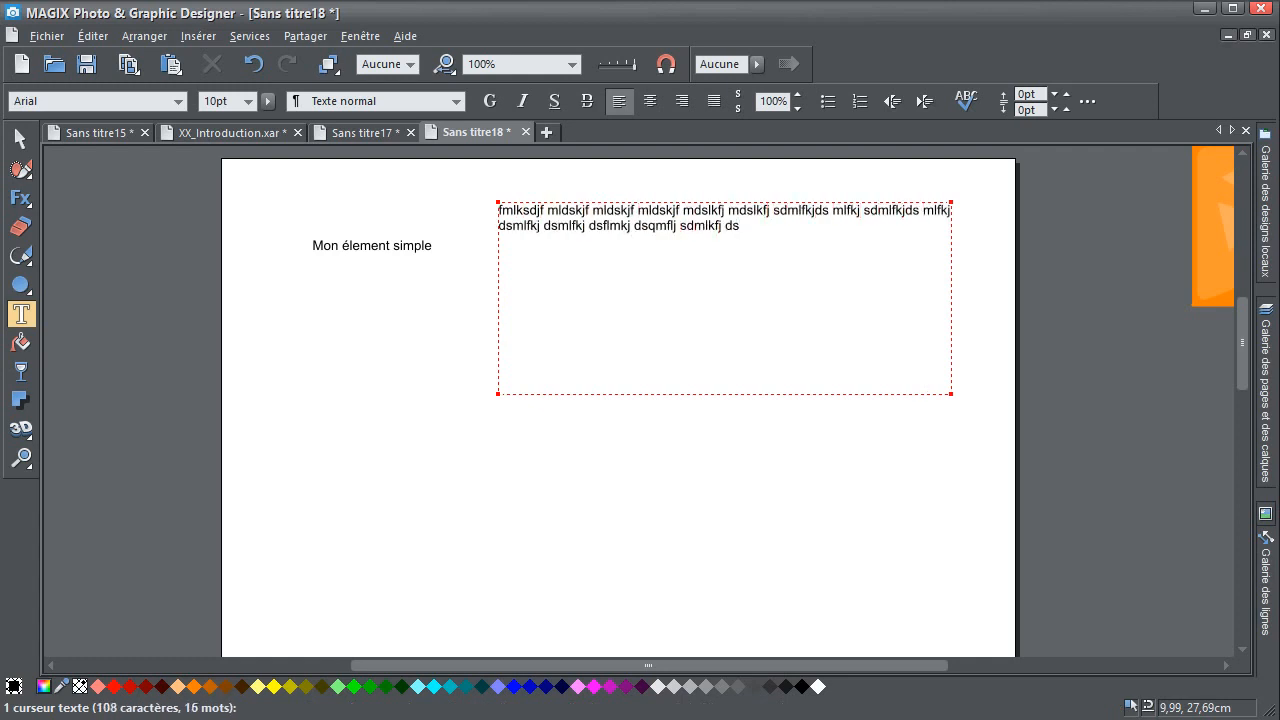
pyautogui.click(22, 139)
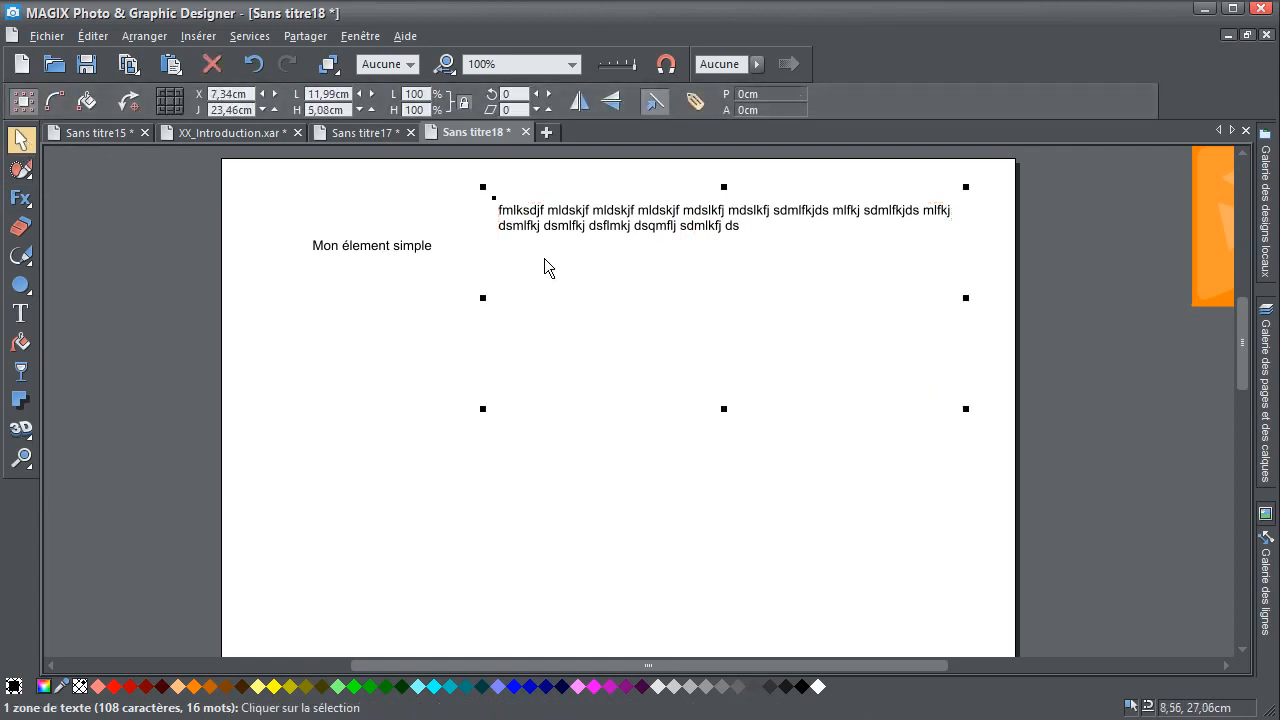
# Compare the selection of the simple text and the text area, and highlight the word "simple" in the simple text
pyautogui.click(398, 250)
pyautogui.click(585, 236)
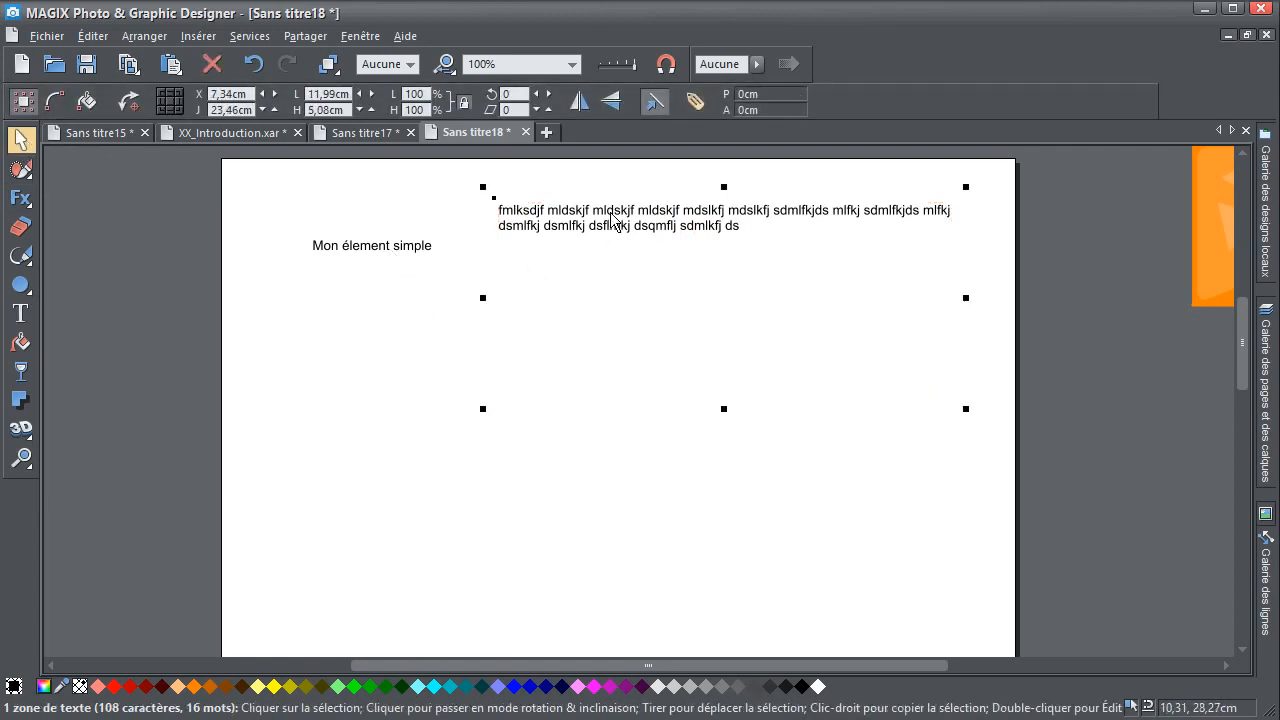
pyautogui.click(404, 252)
pyautogui.doubleClick(404, 252)
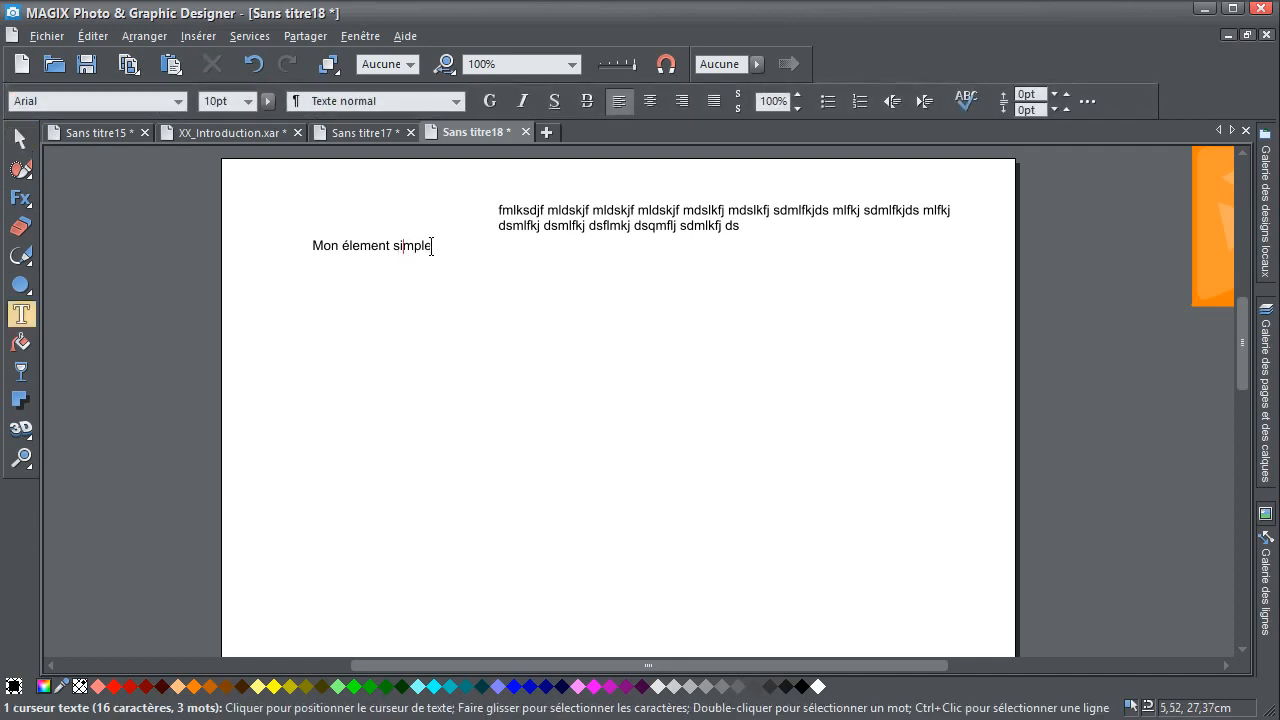
pyautogui.moveTo(432, 247); pyautogui.dragTo(390, 247)
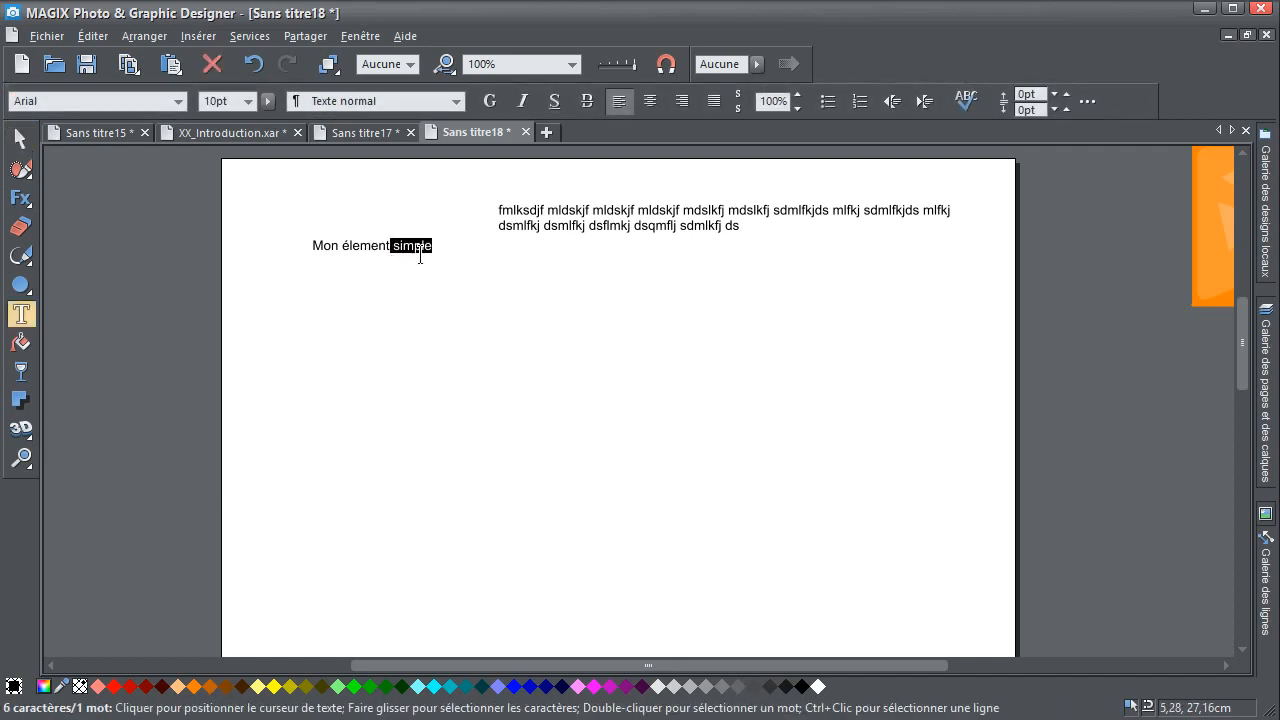
pyautogui.click(416, 247)
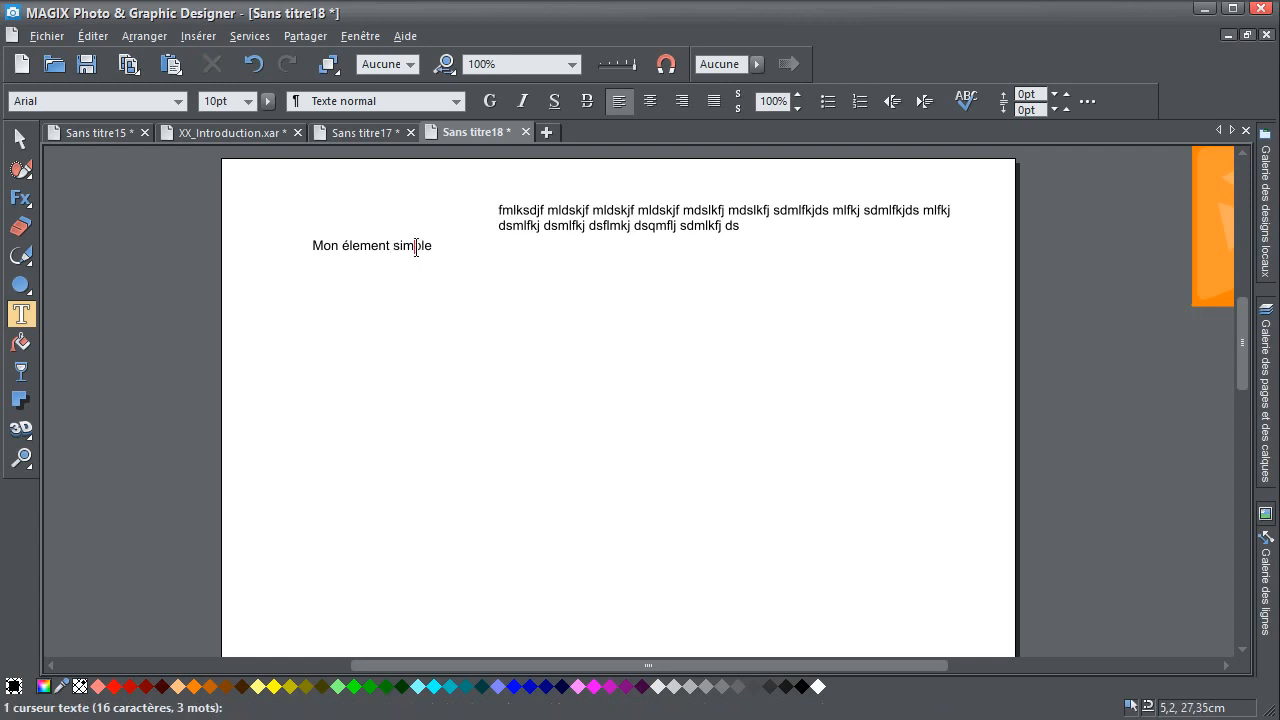
# Move the simple text slightly up and to the left on the page
pyautogui.click(20, 139)
pyautogui.moveTo(369, 245); pyautogui.dragTo(337, 230)
# Place a copy of the orange image below the simple text and delete that copy
pyautogui.moveTo(1208, 225); pyautogui.dragTo(296, 339)
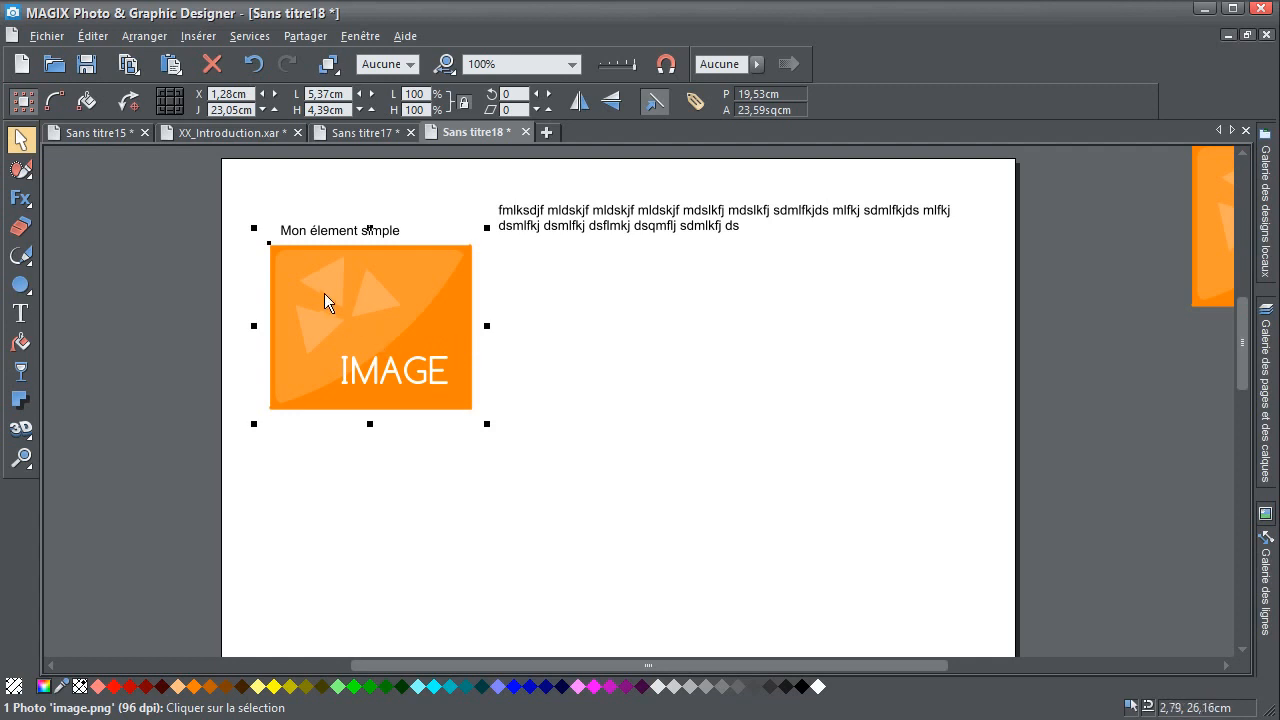
pyautogui.press('Delete')
# Move the text area slightly down and narrow it to about 8.7 cm wide and 5.3 cm high so its text rewraps
pyautogui.click(368, 234)
pyautogui.click(523, 235)
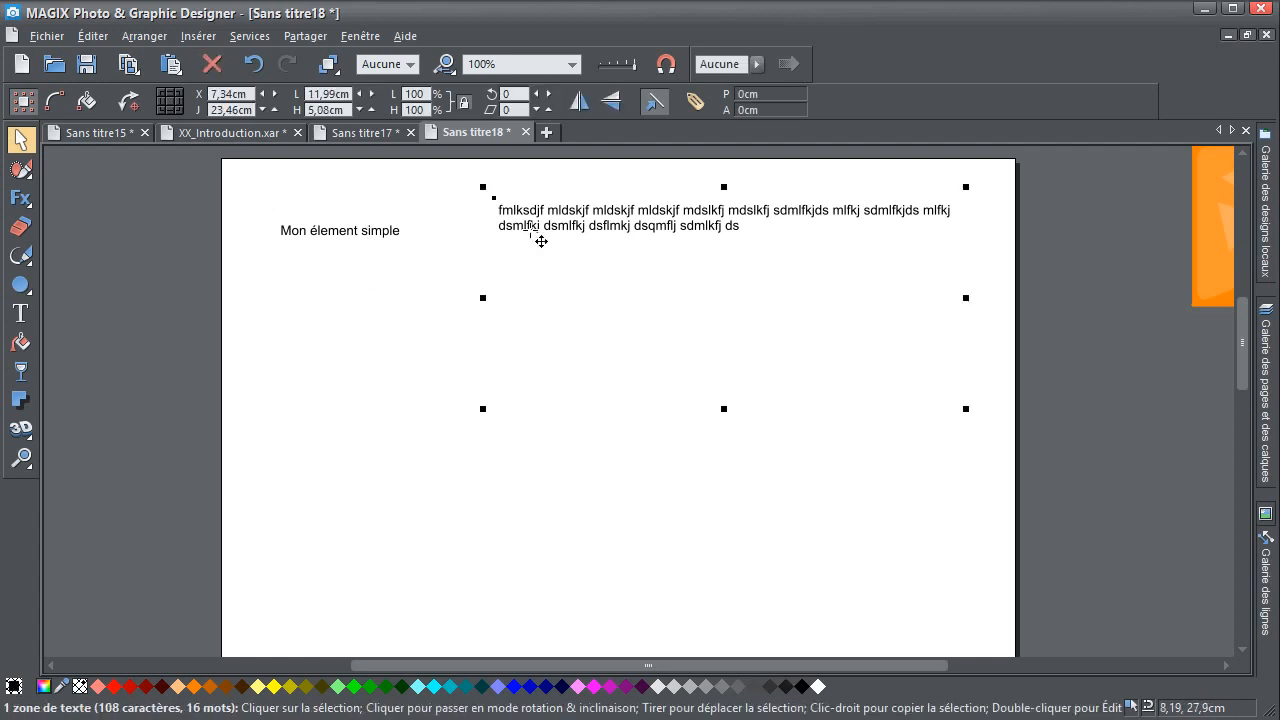
pyautogui.moveTo(523, 235); pyautogui.dragTo(512, 257)
pyautogui.doubleClick(514, 254)
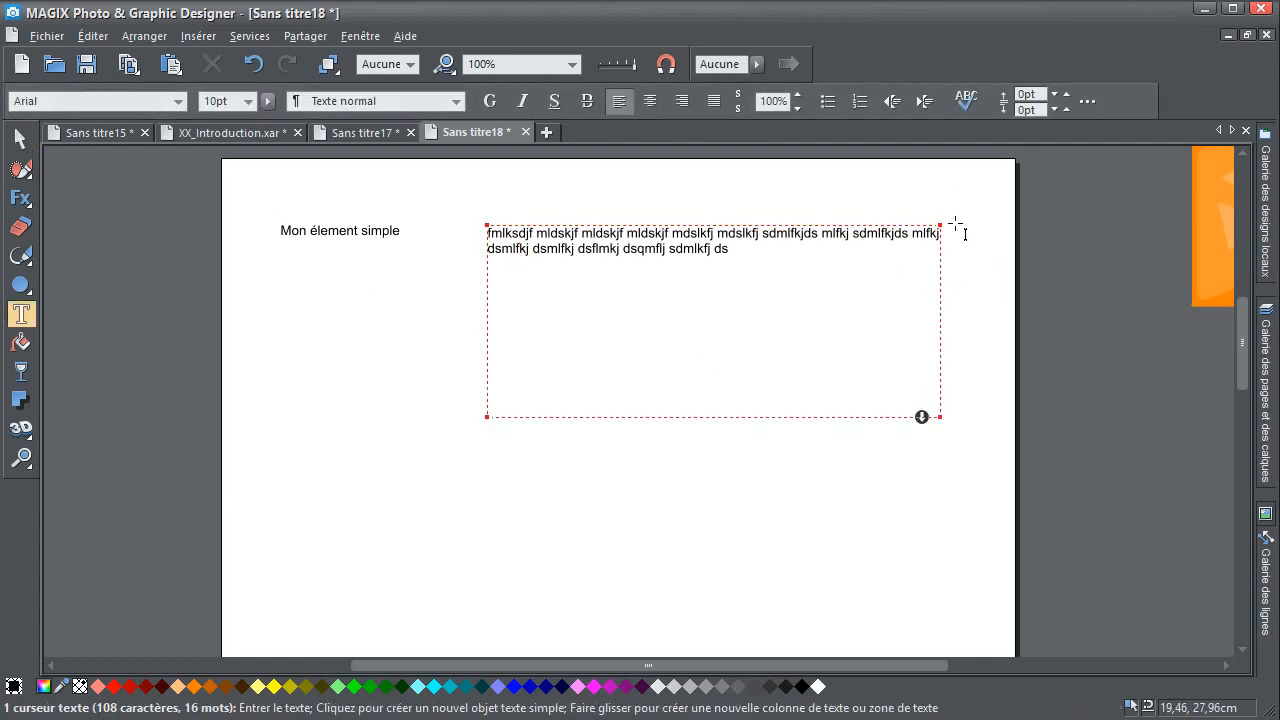
pyautogui.moveTo(953, 235); pyautogui.dragTo(815, 216)
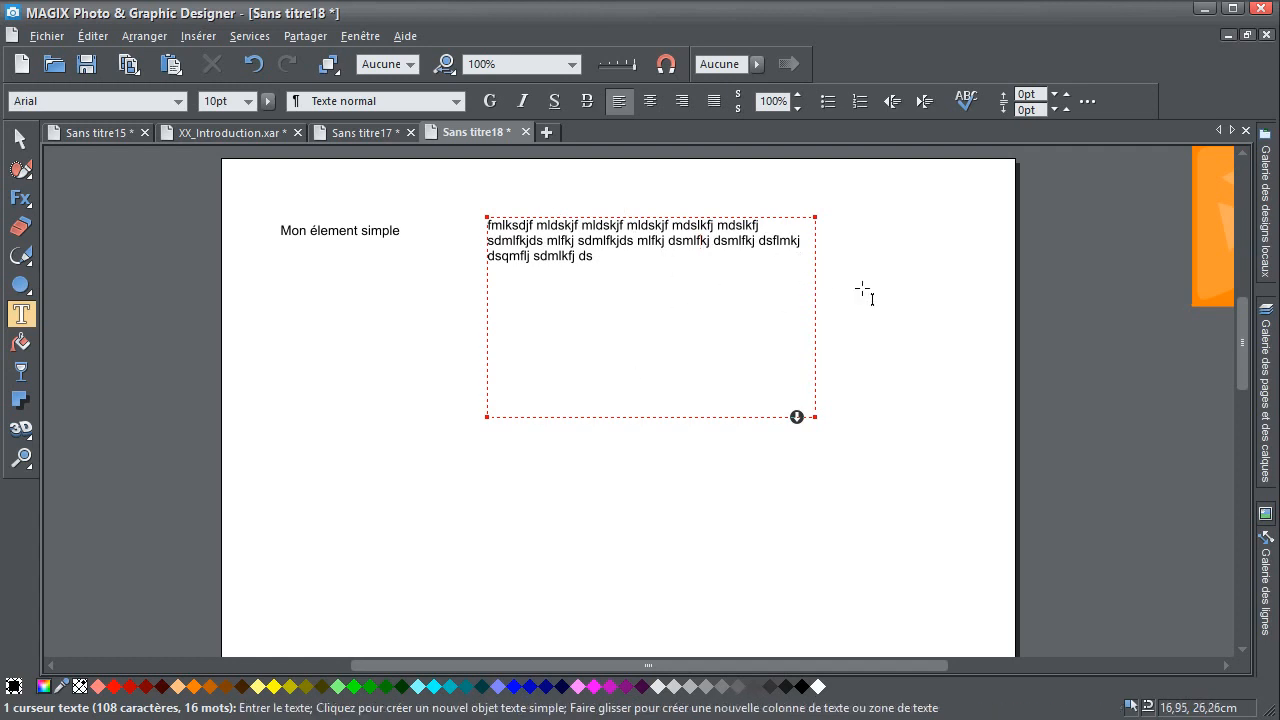
pyautogui.press('Escape')
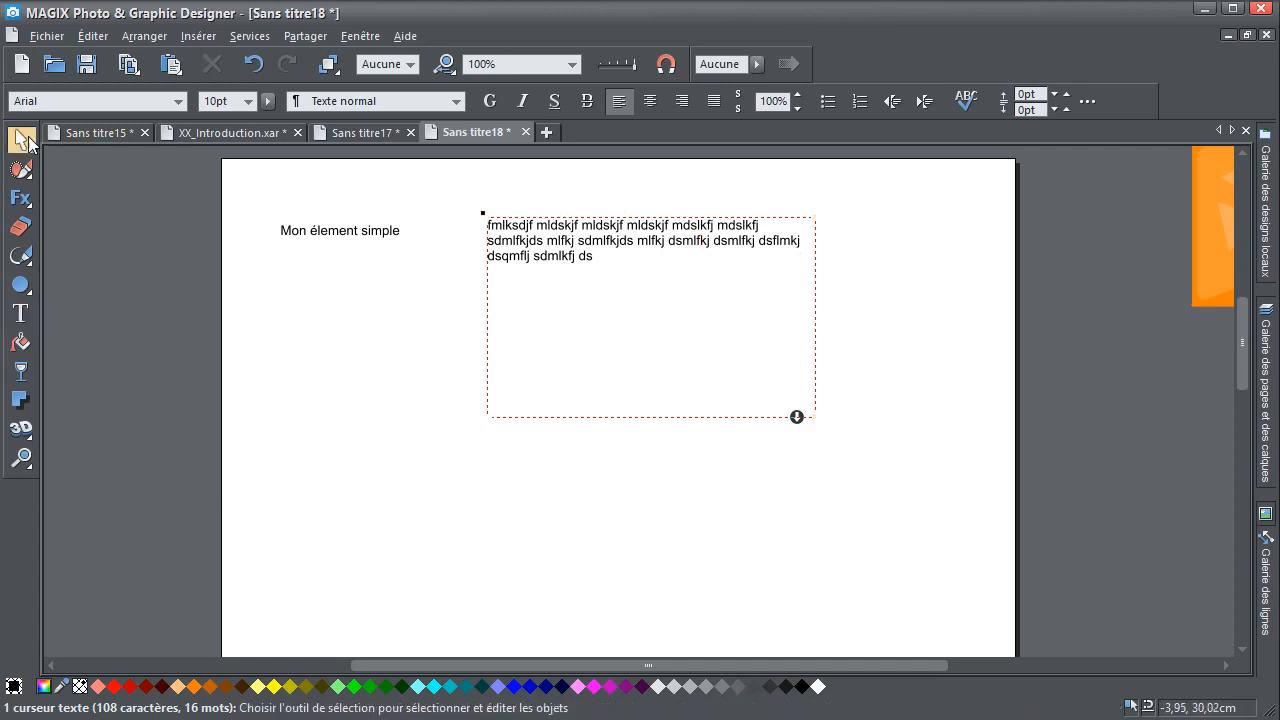
# Delete the simple text and move the text area into its place at the page's upper left
pyautogui.moveTo(346, 233)
pyautogui.mouseDown()
pyautogui.moveTo(348, 222)
pyautogui.moveTo(342, 231)
pyautogui.mouseUp()
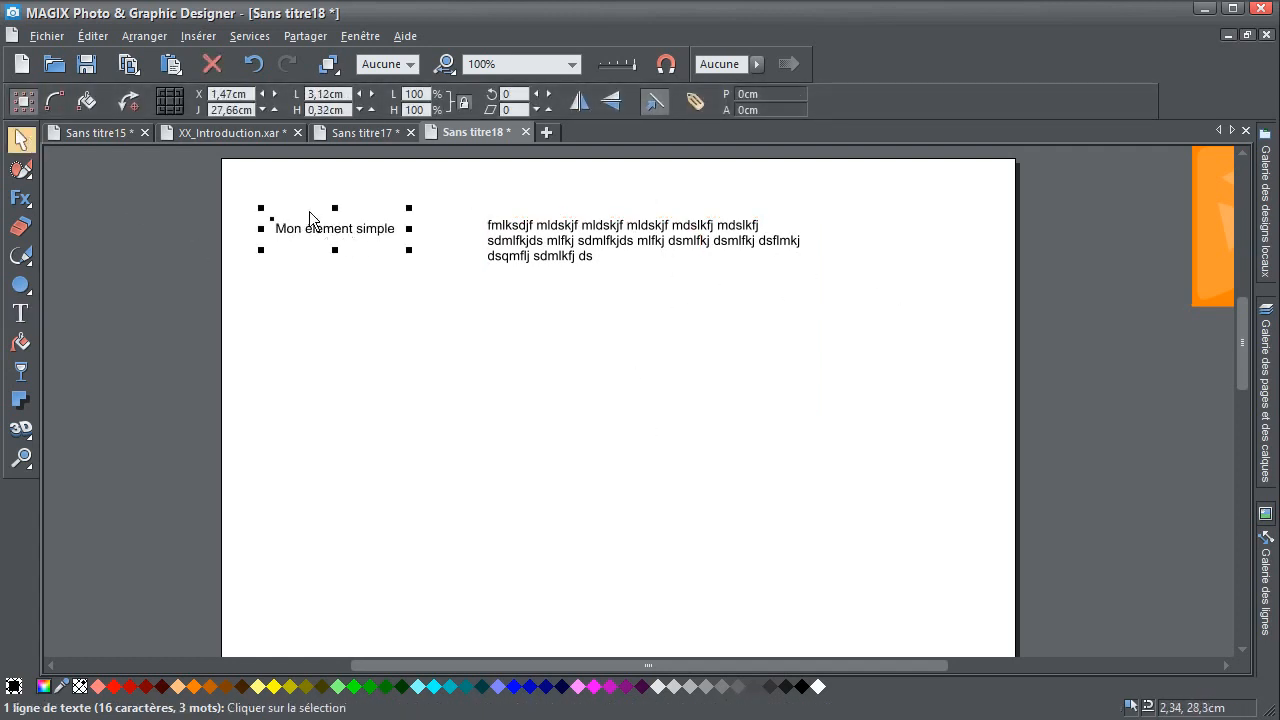
pyautogui.moveTo(588, 236); pyautogui.dragTo(602, 243)
pyautogui.moveTo(336, 238); pyautogui.dragTo(338, 245)
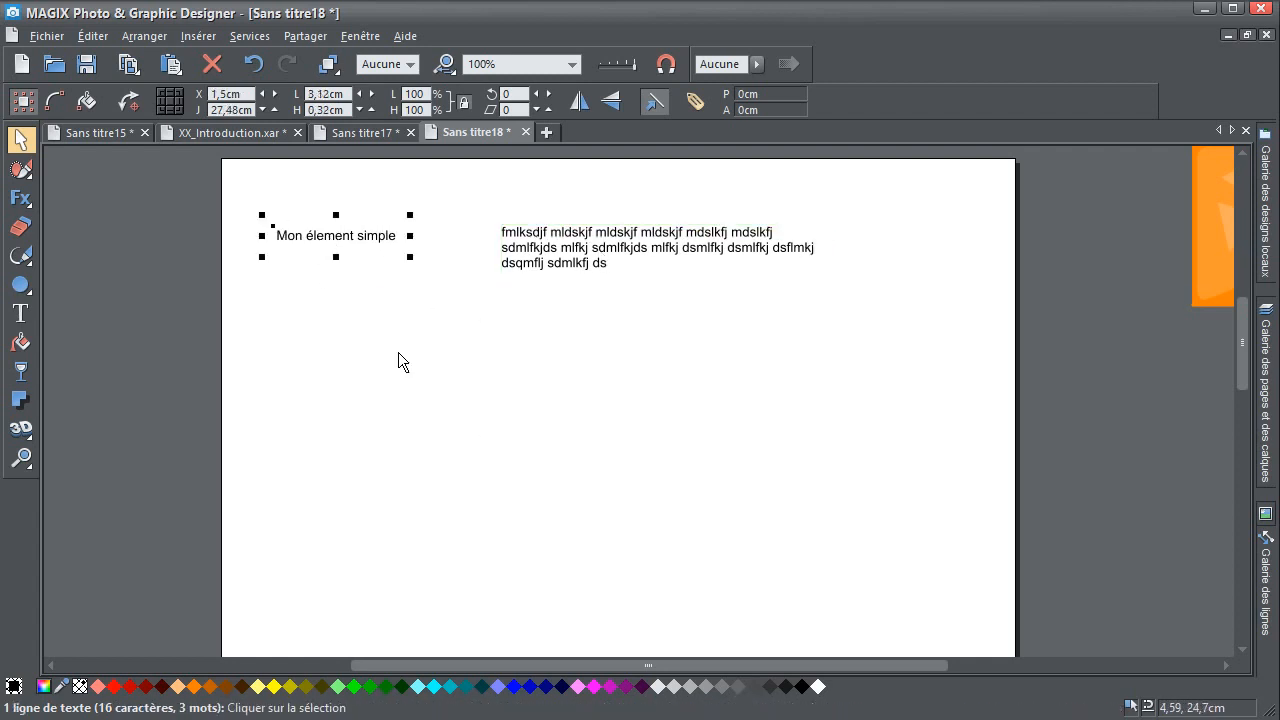
pyautogui.press('Delete')
pyautogui.moveTo(527, 272); pyautogui.dragTo(385, 258)
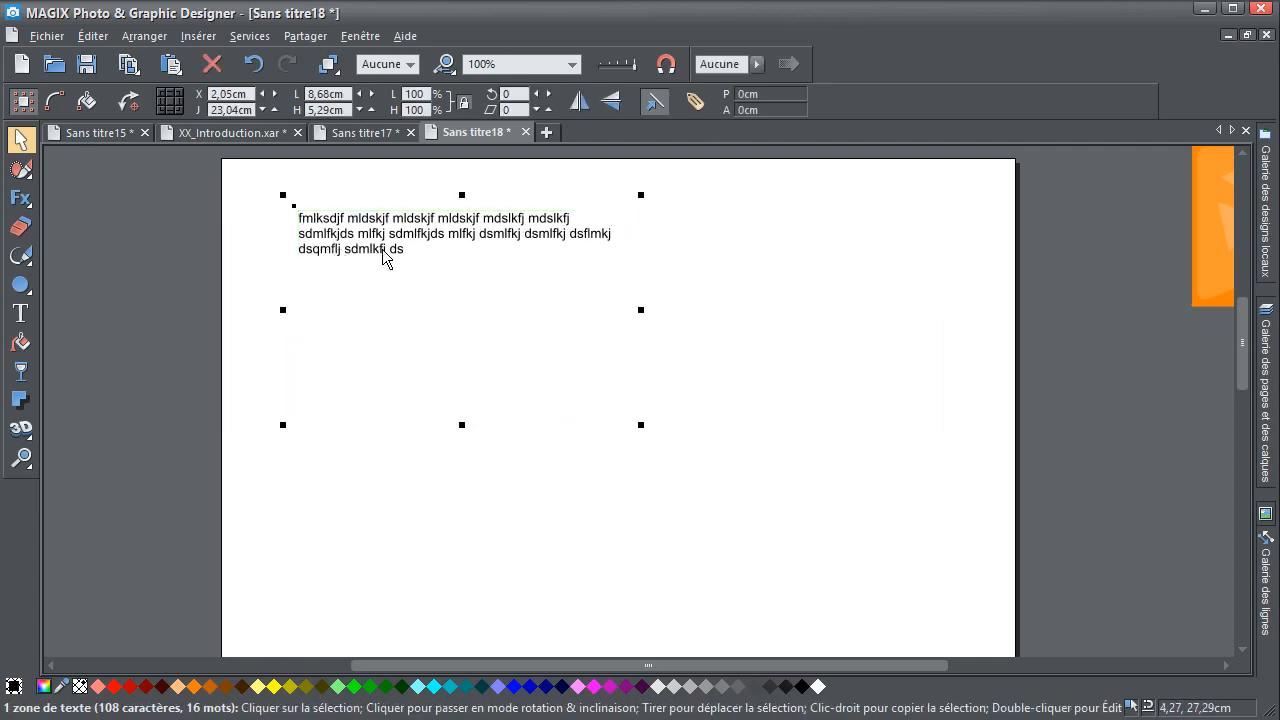
# Replace the text area's content with two lorem ipsum paragraphs beginning "Ut culpa reprehenderit" and "Velit esse magna"
pyautogui.click(382, 258)
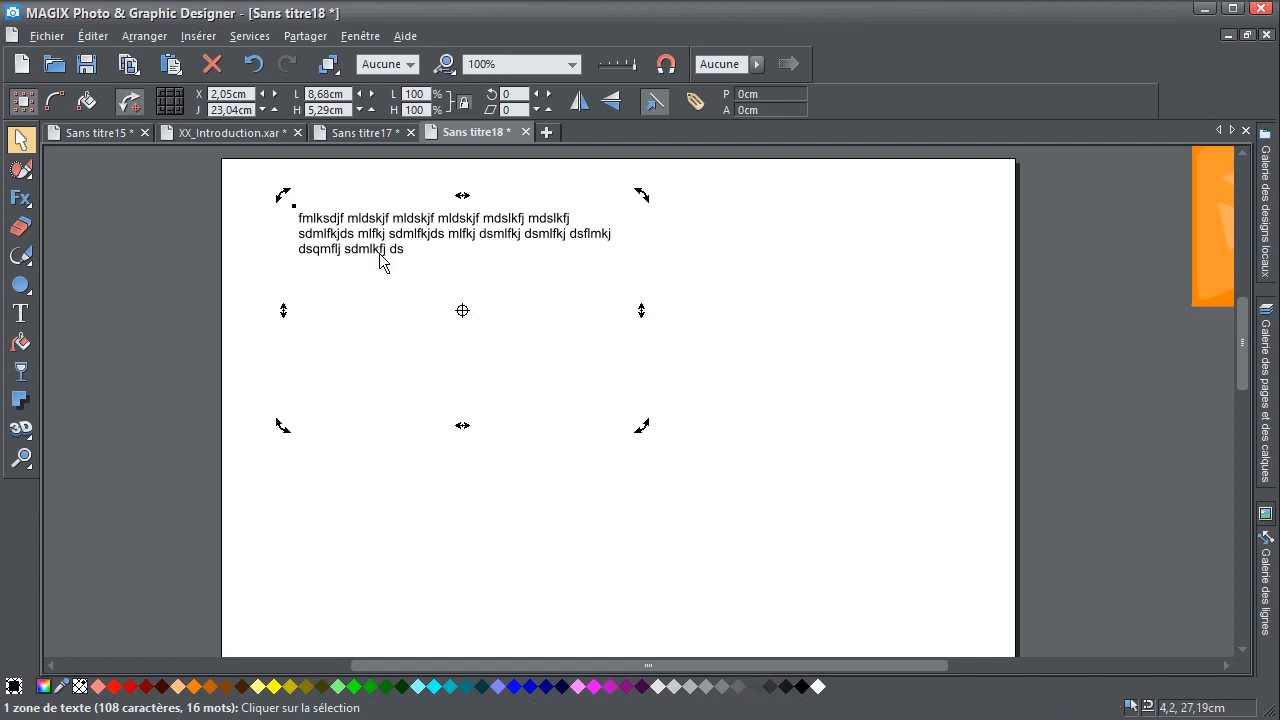
pyautogui.click(370, 250)
pyautogui.click(370, 250)
pyautogui.doubleClick(392, 249)
pyautogui.hotkey('ctrl', 'a')
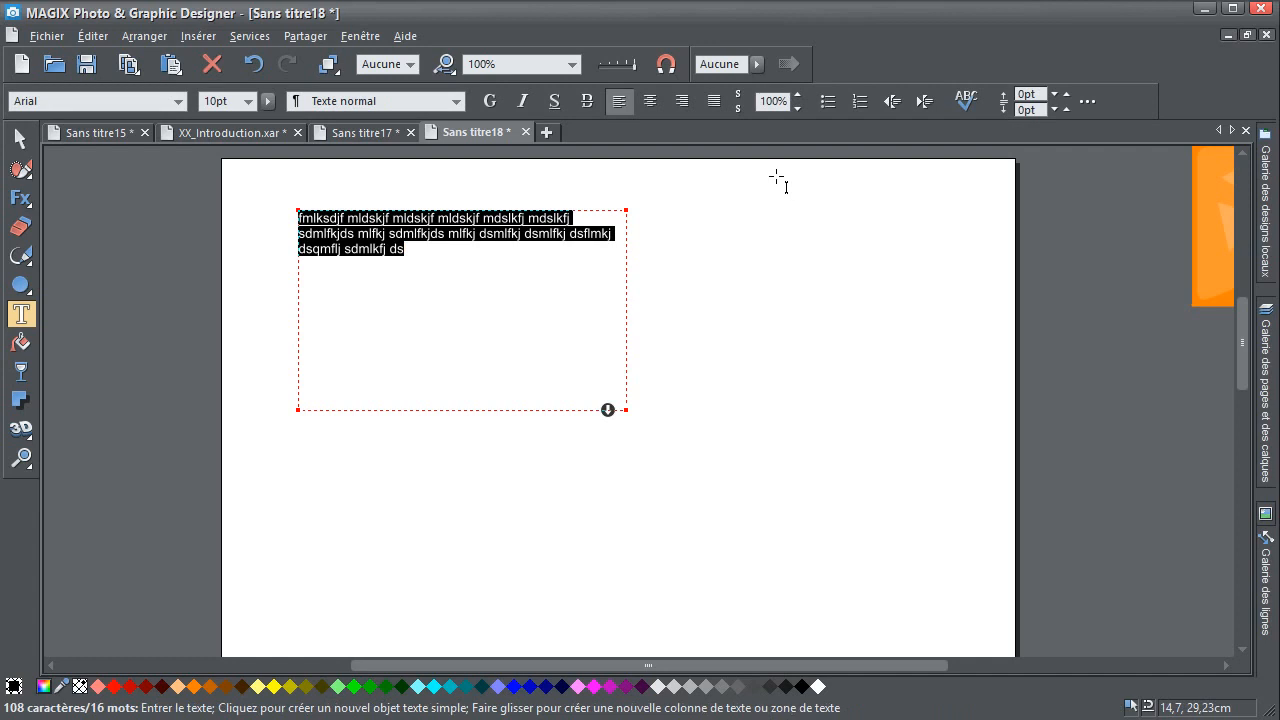
pyautogui.write('Ut culpa reprehenderit quis esse dolore et, dolor, dolore, incididunt duis enim, pariatur nostrud amet in sit dolor. Ut velit, tempor et in ea cillum fugiat. Duis incididunt anim eiusmod ea nisi tempor aute excepteur ipsum aliqua culpa cillum, ea do? Eiusmod adipisicing dolor cillum lorem sint magna veniam adipisicing aliquip dolore irure. Dolor sit ea exercitation, reprehenderit elit exercitation sint ex ut ut, sit cupidatat consectetur nostrud id.')
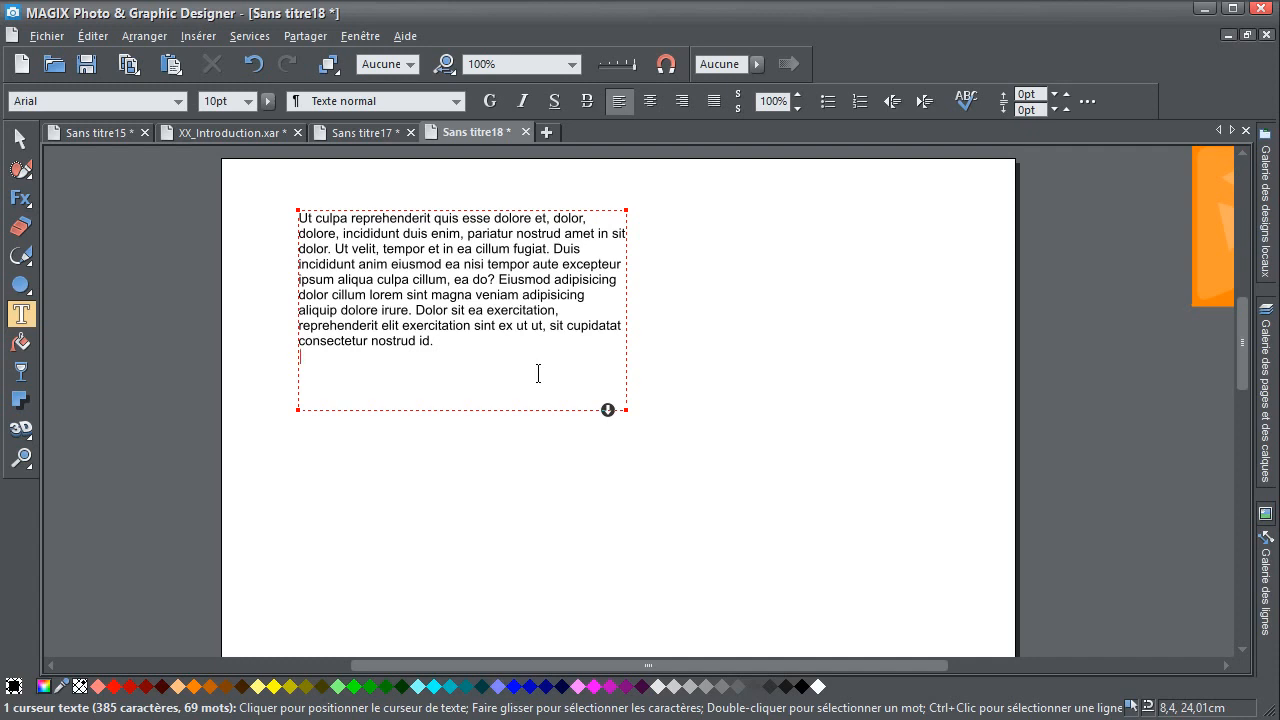
pyautogui.write('Velit esse magna incididunt ad sit dolor id. Sint enim non lorem? Do nostrud esse exercitation in consequat amet ut ullamco adipisicing dolore est consequat magna sed qui ut proident. Cupidatat, non deserunt tempor id anim ut, veniam enim ipsum occaecat ut.')
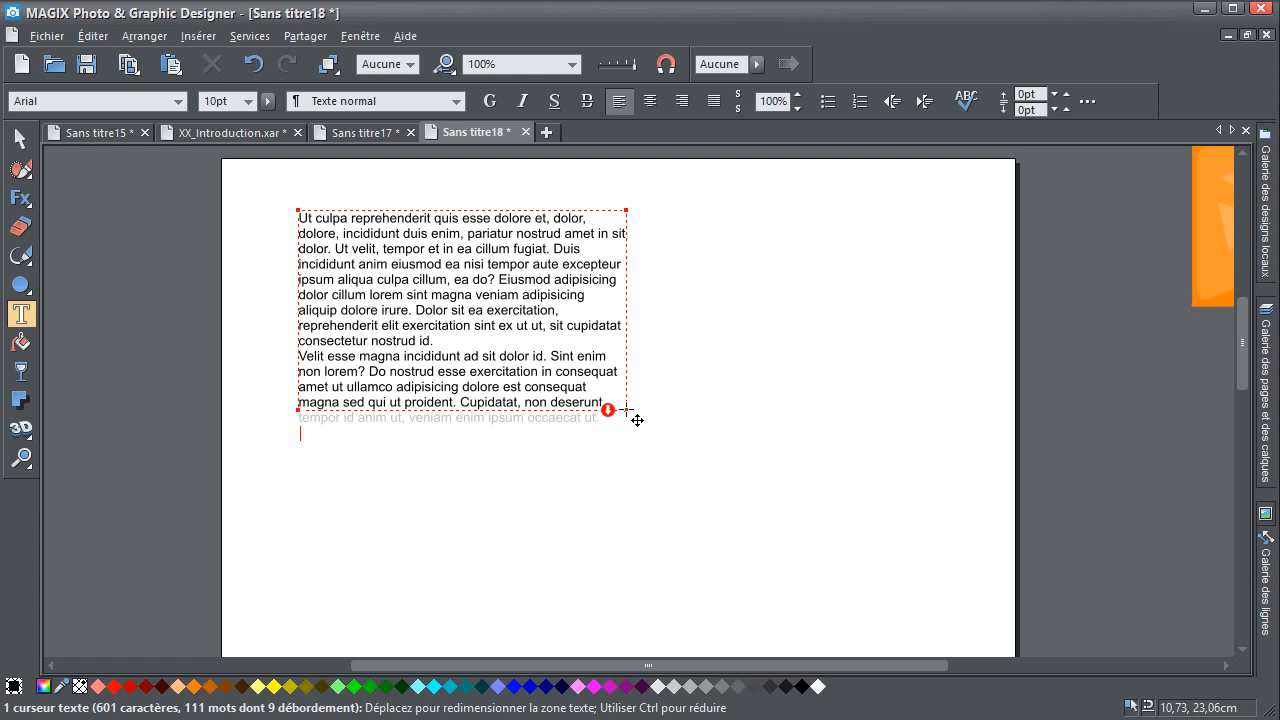
pyautogui.press('Escape')
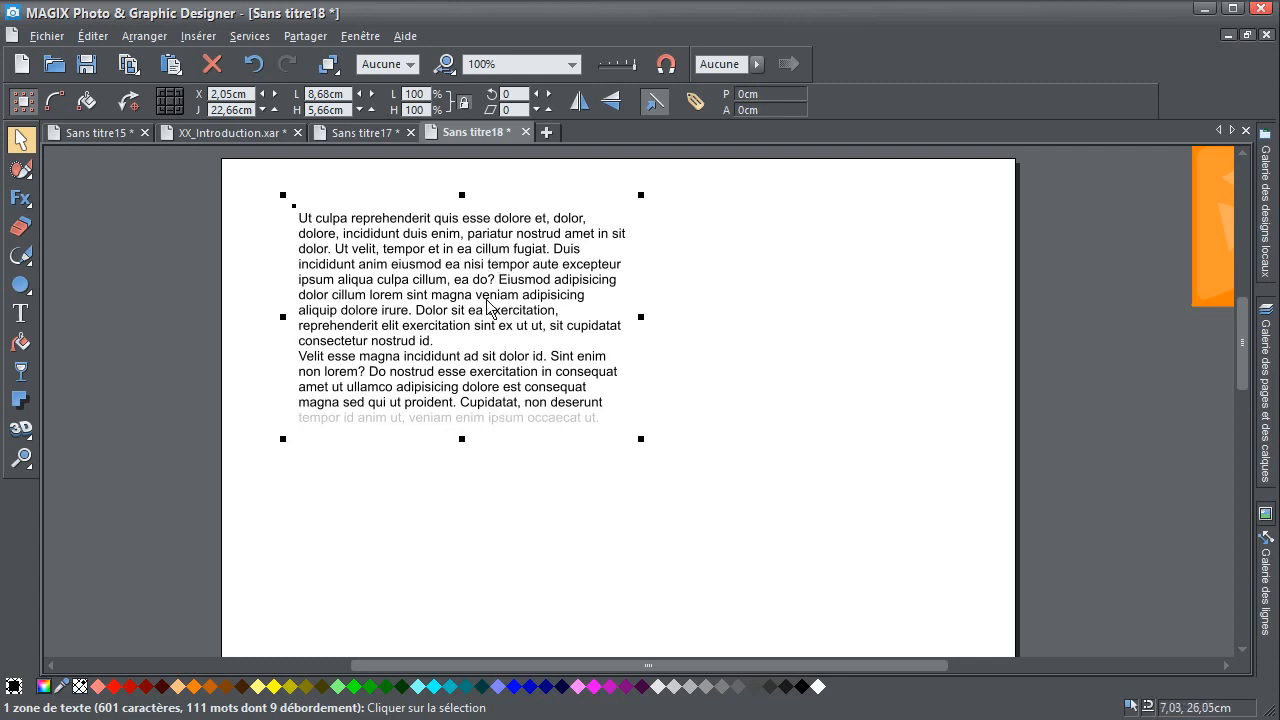
# Enlarge the text area downward to about 8.6 cm wide and 6.1 cm high so the overflowing last line fits
pyautogui.doubleClick(492, 403)
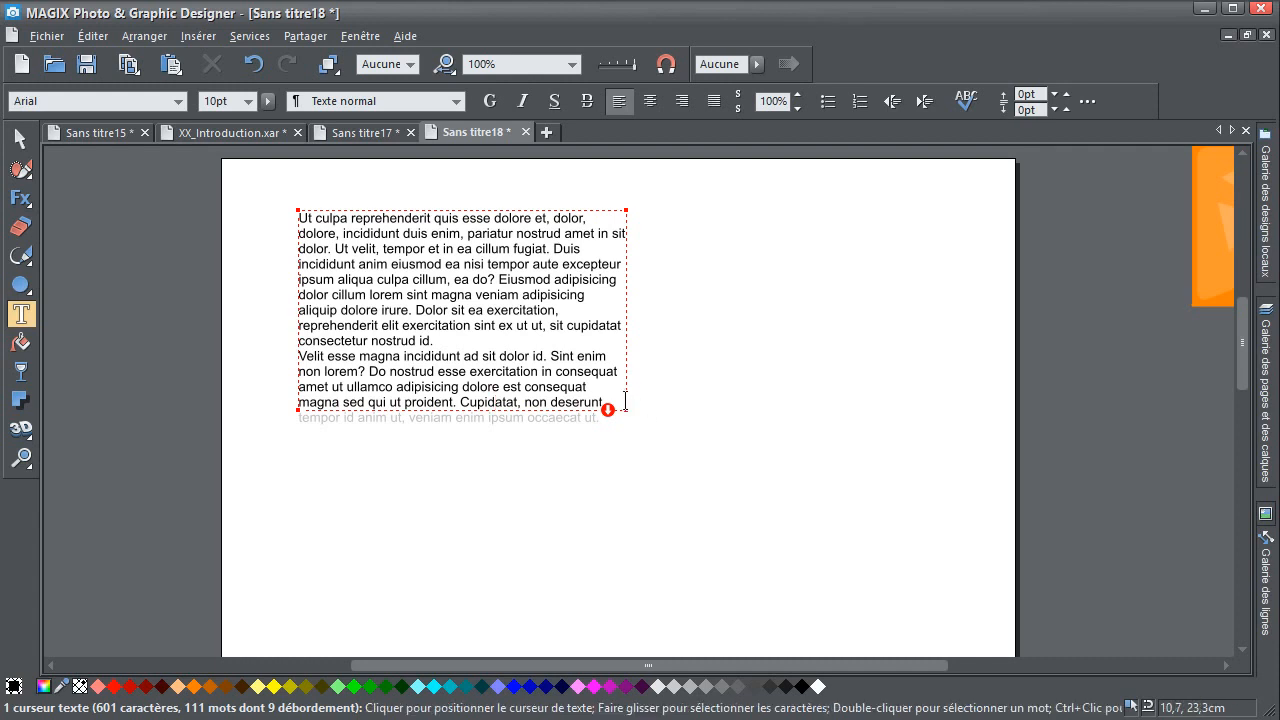
pyautogui.moveTo(627, 409); pyautogui.dragTo(624, 438)
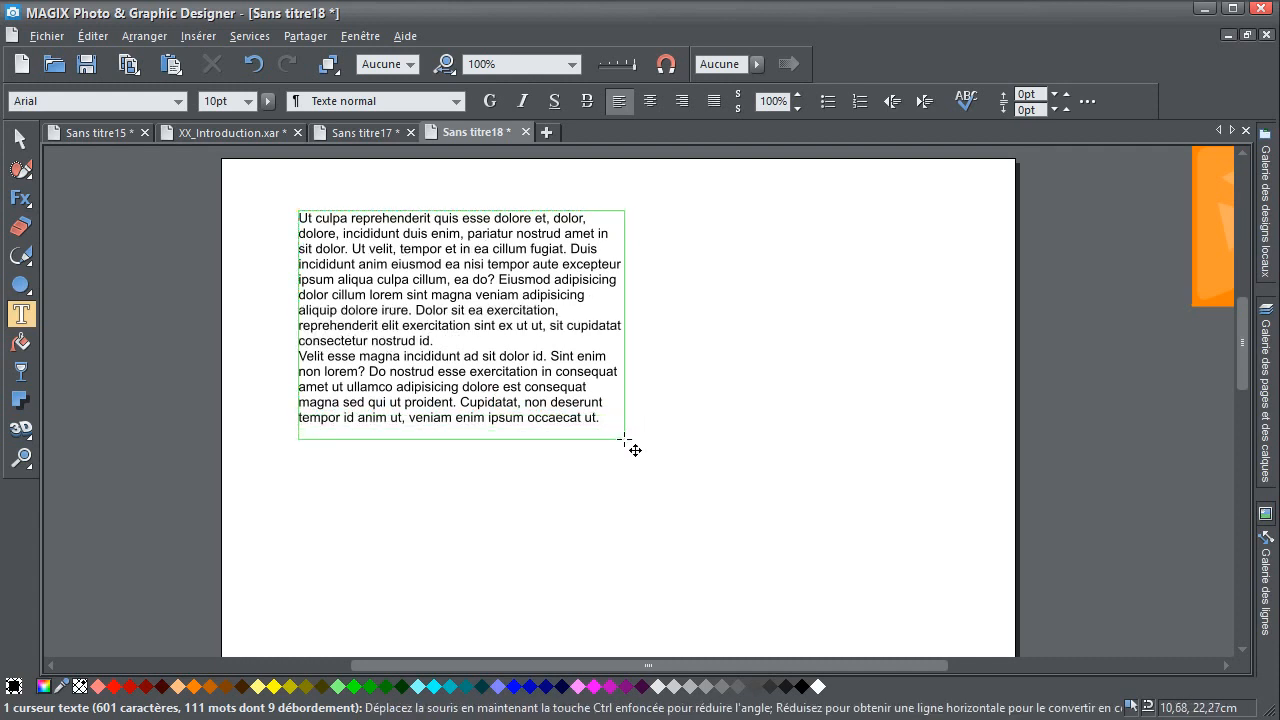
pyautogui.press('Escape')
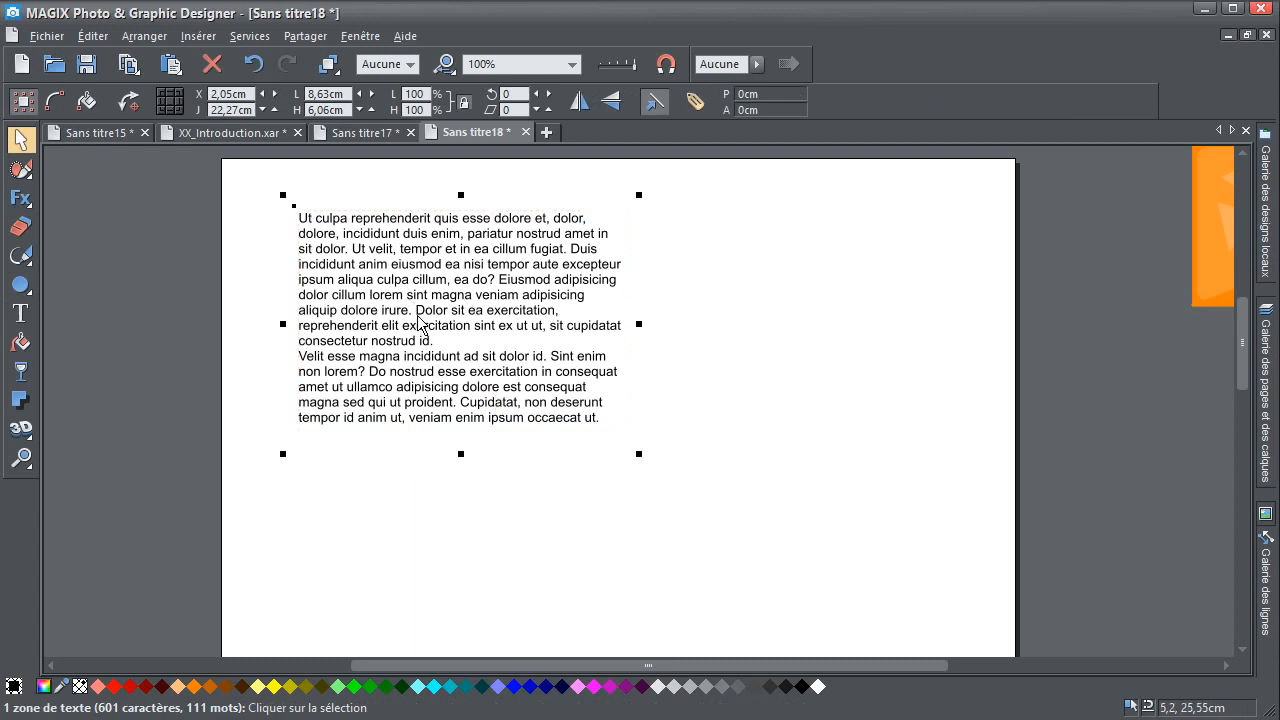
# Select all the text in the text area and try the Courier New font on it
pyautogui.click(20, 316)
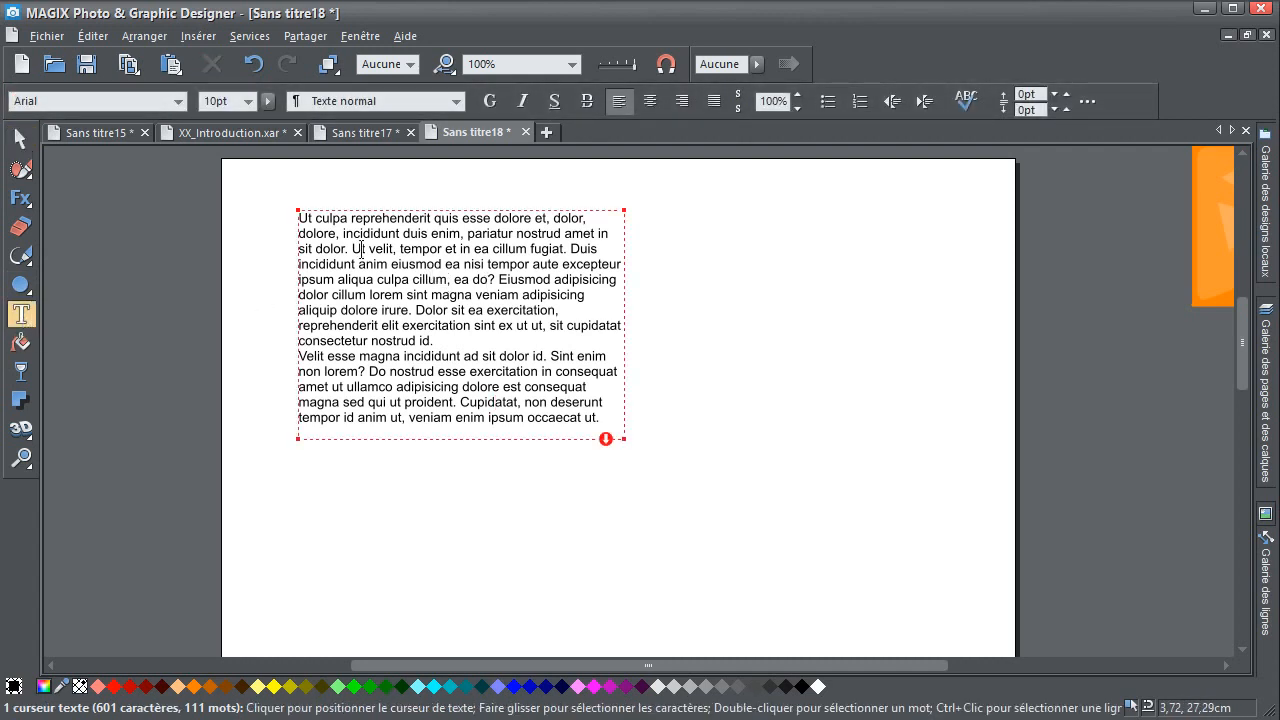
pyautogui.moveTo(309, 222); pyautogui.dragTo(476, 382)
pyautogui.click(488, 305)
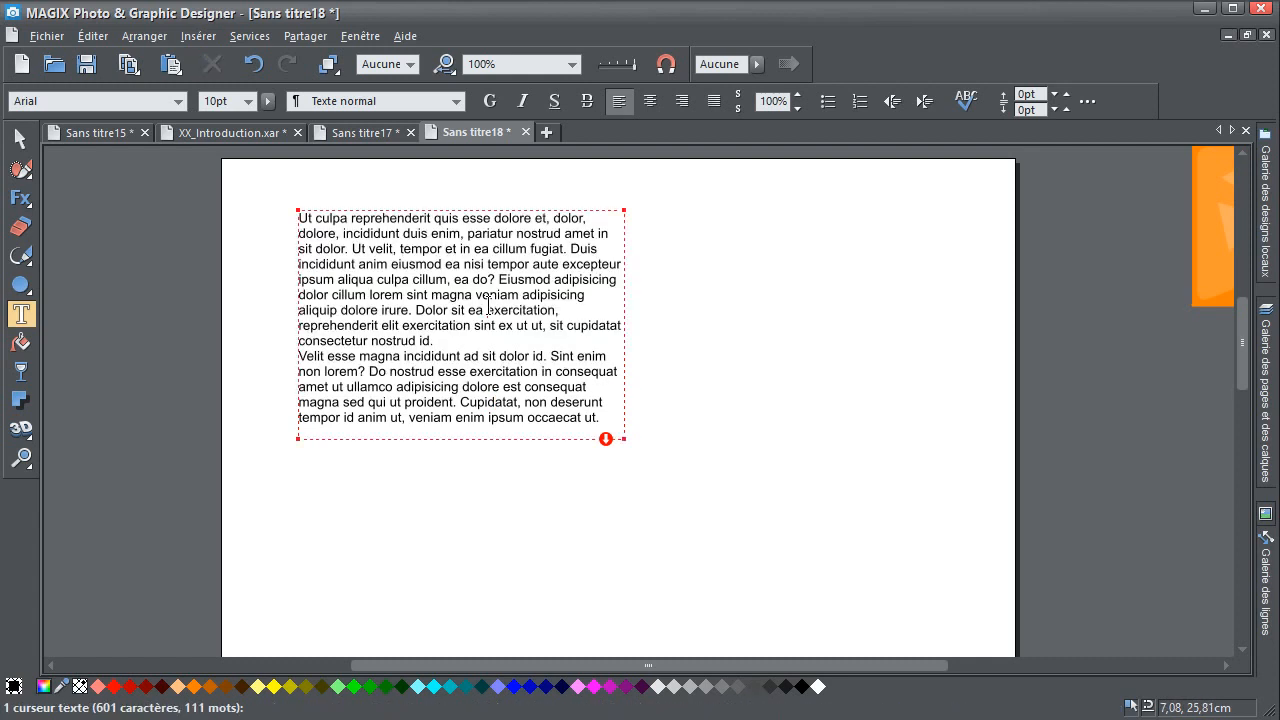
pyautogui.hotkey('ctrl', 'a')
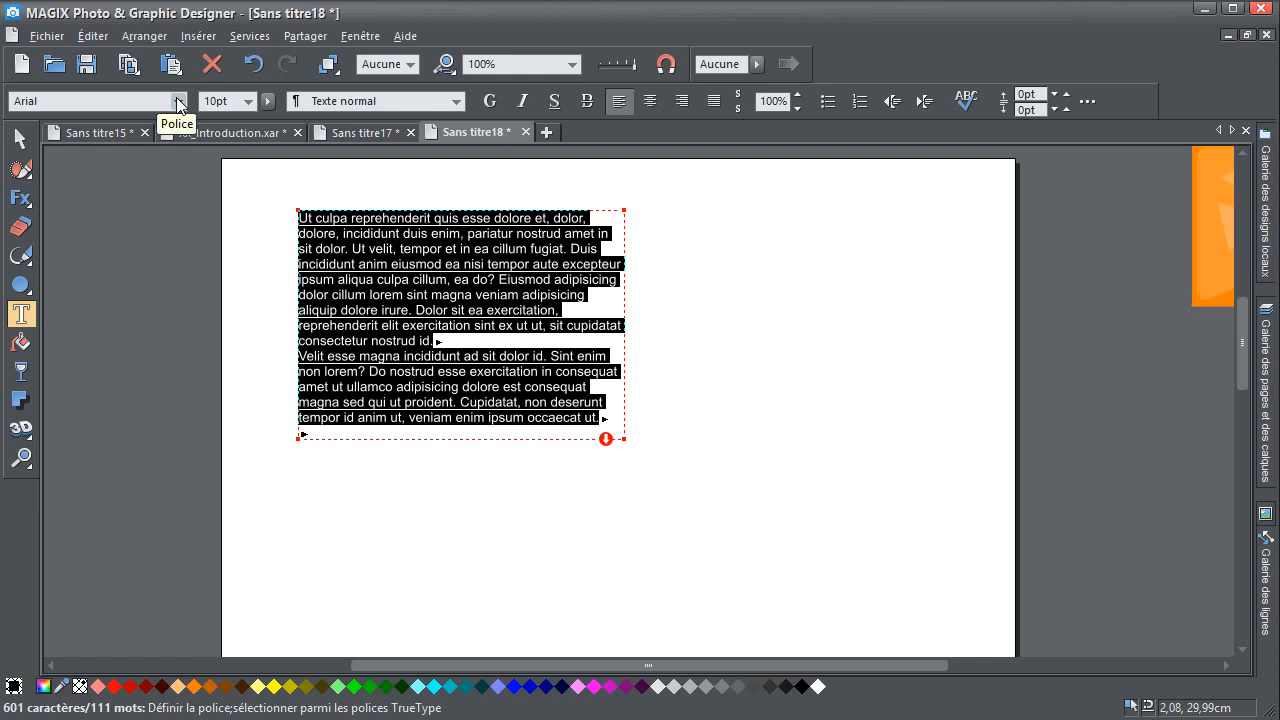
pyautogui.click(178, 101)
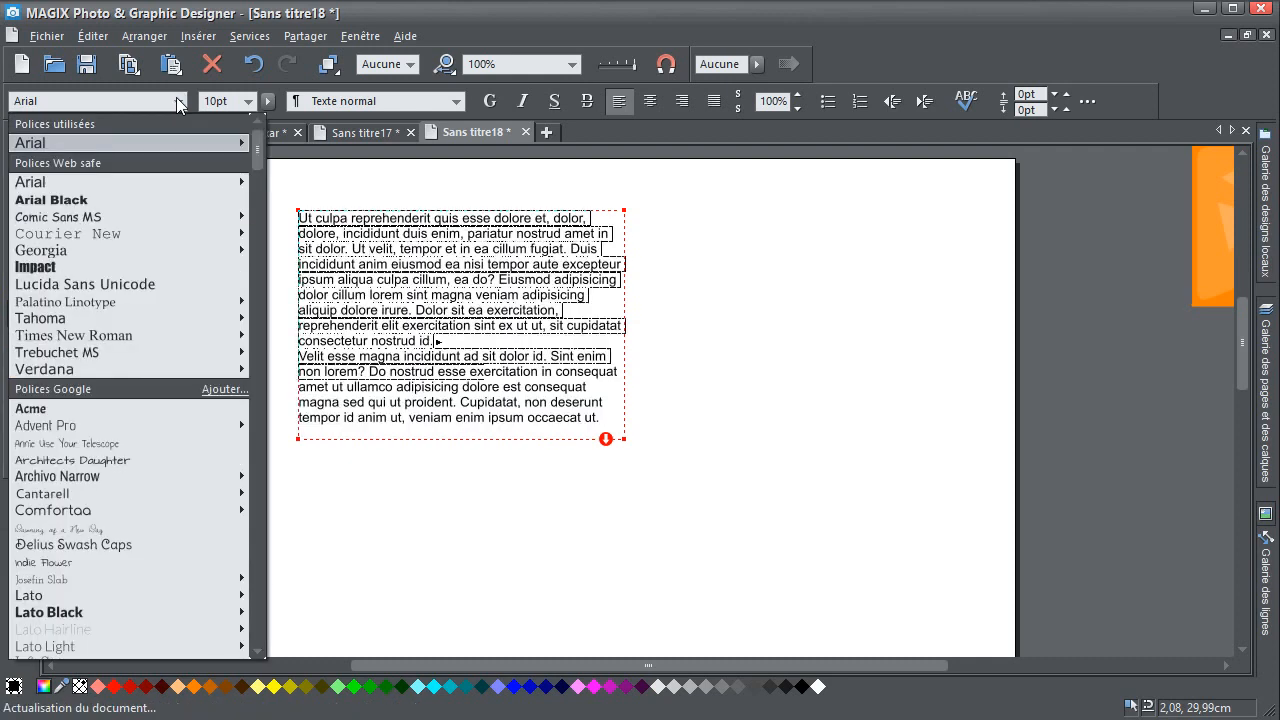
pyautogui.click(108, 235)
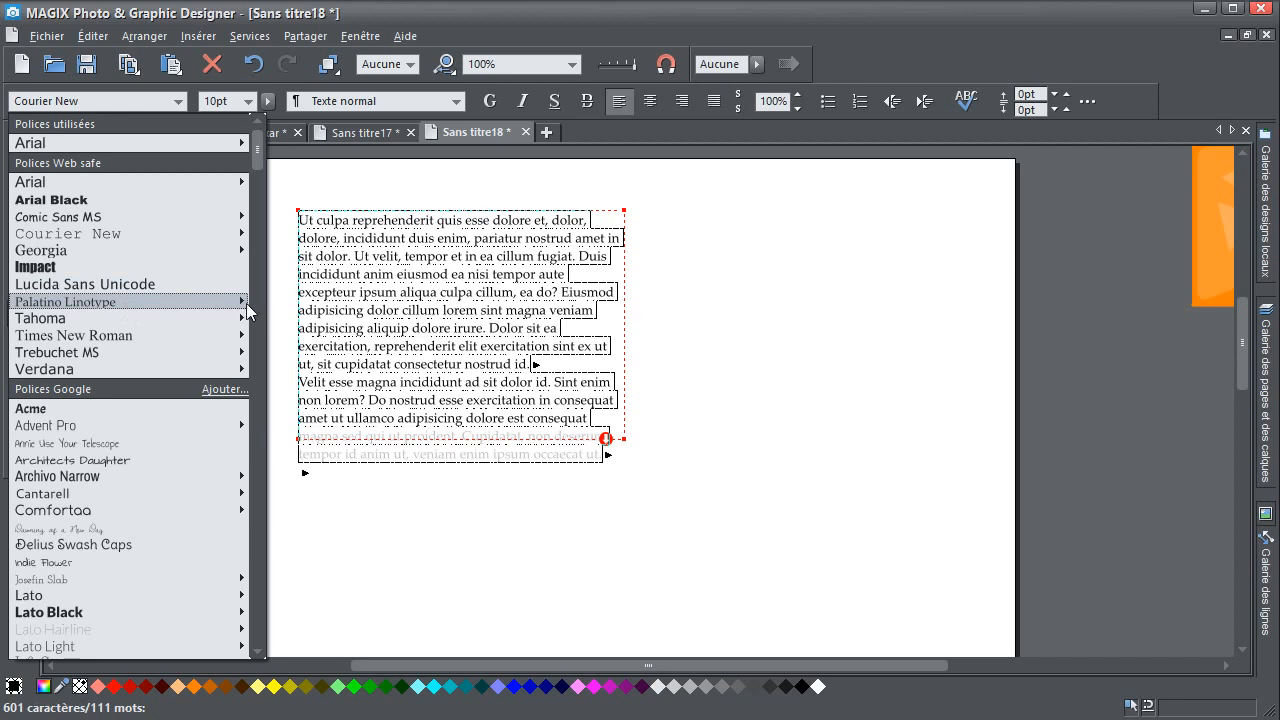
# Preview the web-safe and Google fonts on the selected text, including the bold and italic styles of Palatino Linotype
pyautogui.moveTo(245, 305)
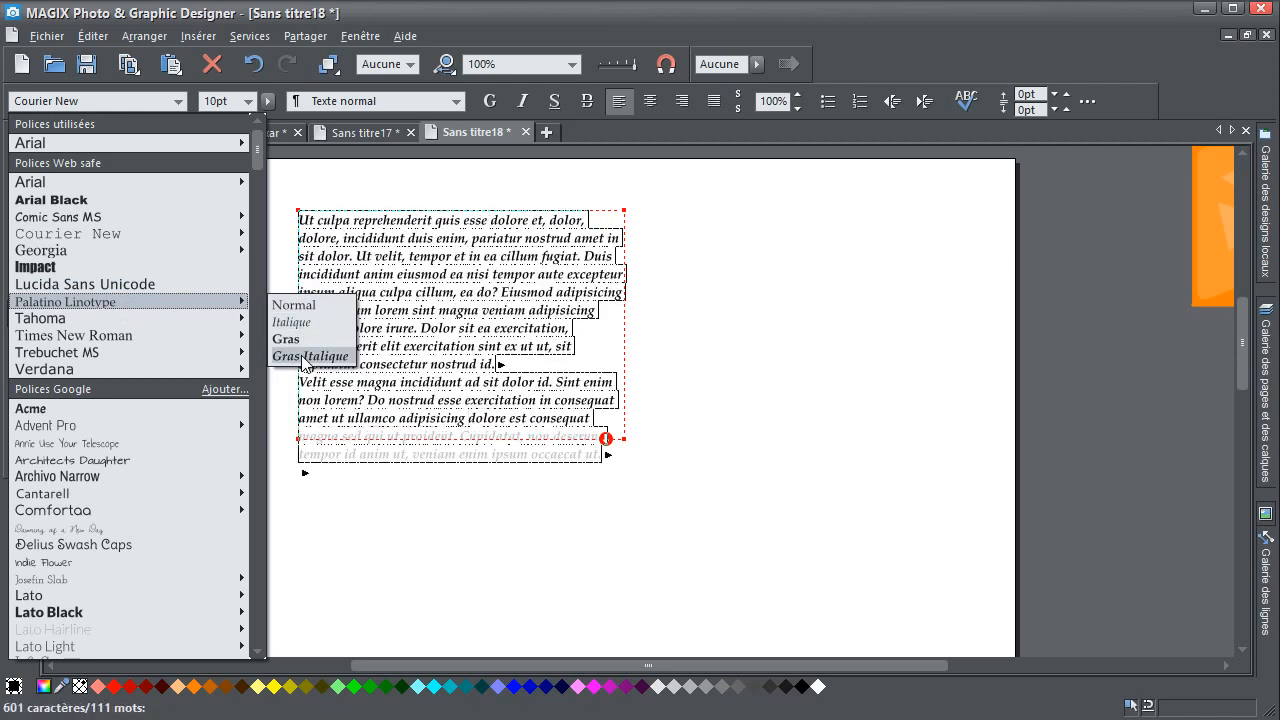
pyautogui.scroll(-2, 151, 312)
pyautogui.scroll(-2, 151, 312)
pyautogui.scroll(4, 151, 312)
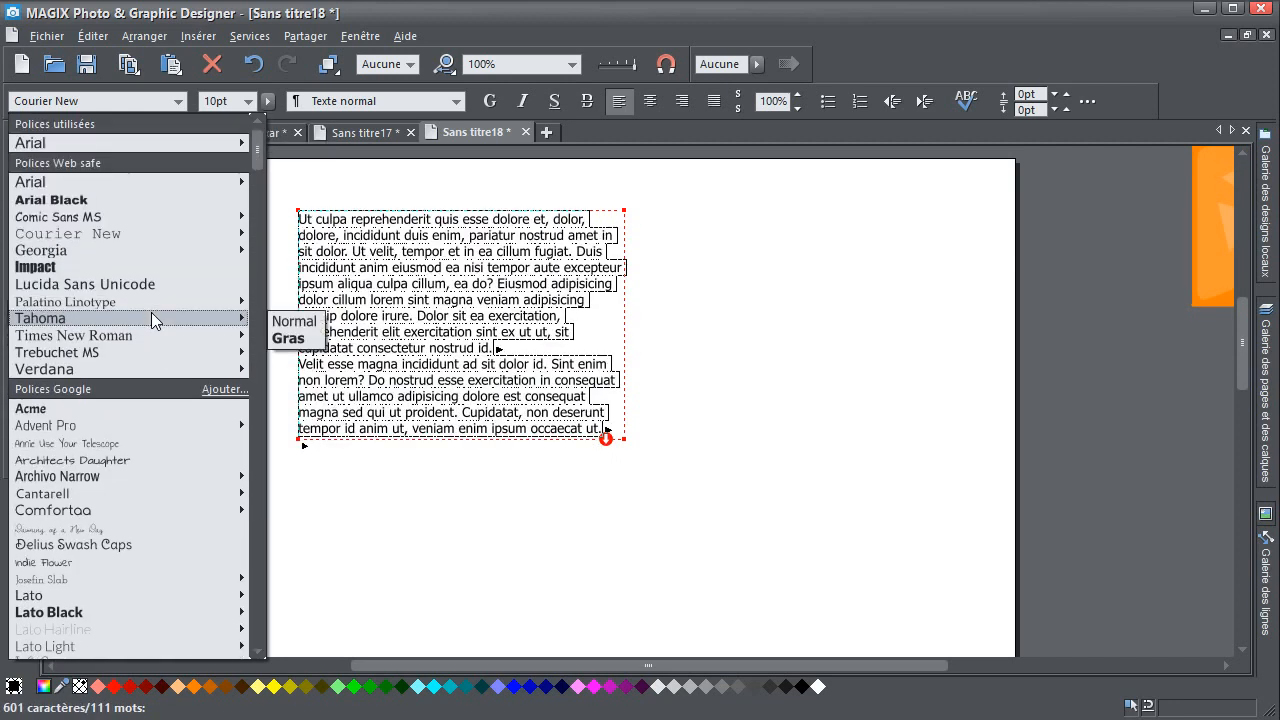
pyautogui.click(95, 124)
pyautogui.click(100, 101)
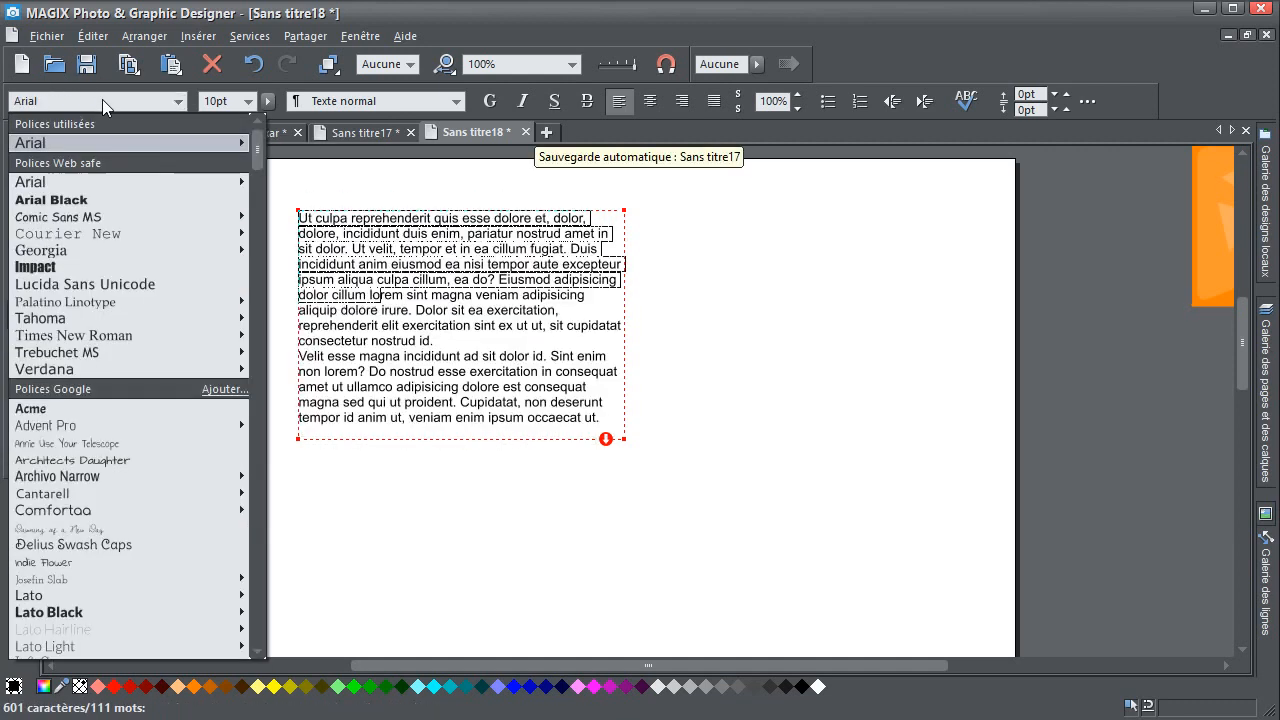
pyautogui.moveTo(87, 142)
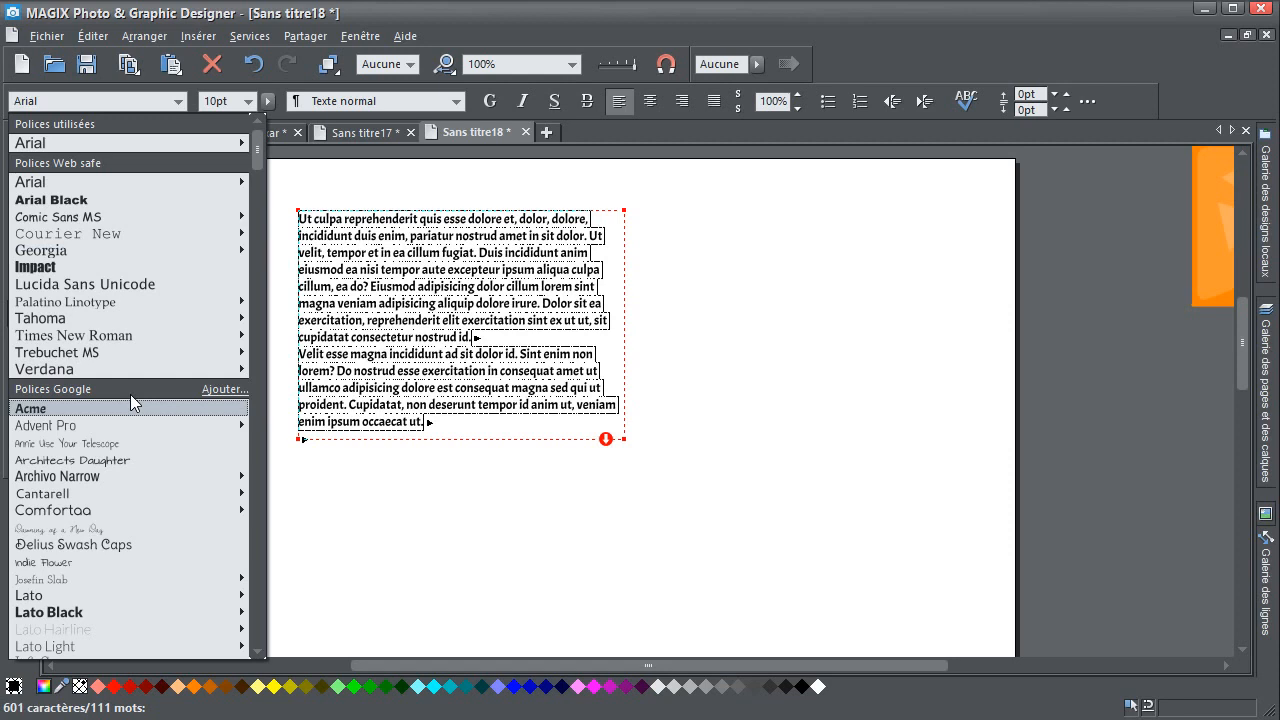
pyautogui.moveTo(20, 180)
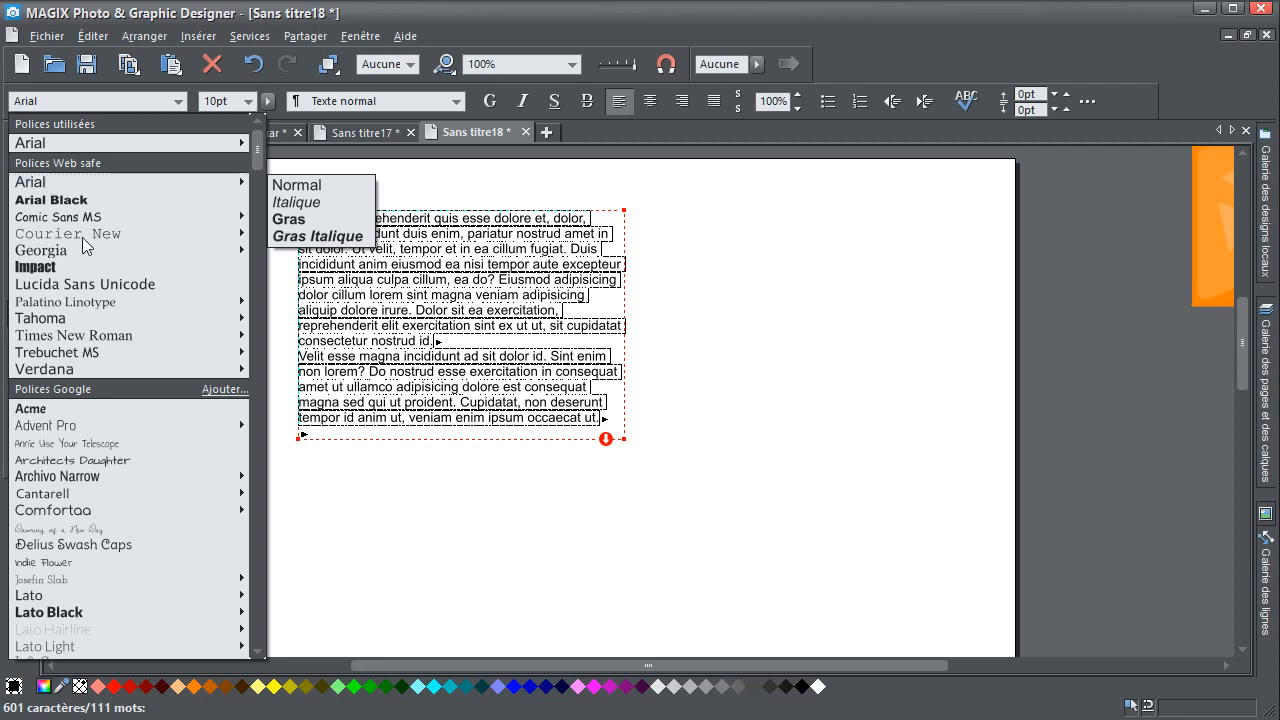
pyautogui.moveTo(76, 358)
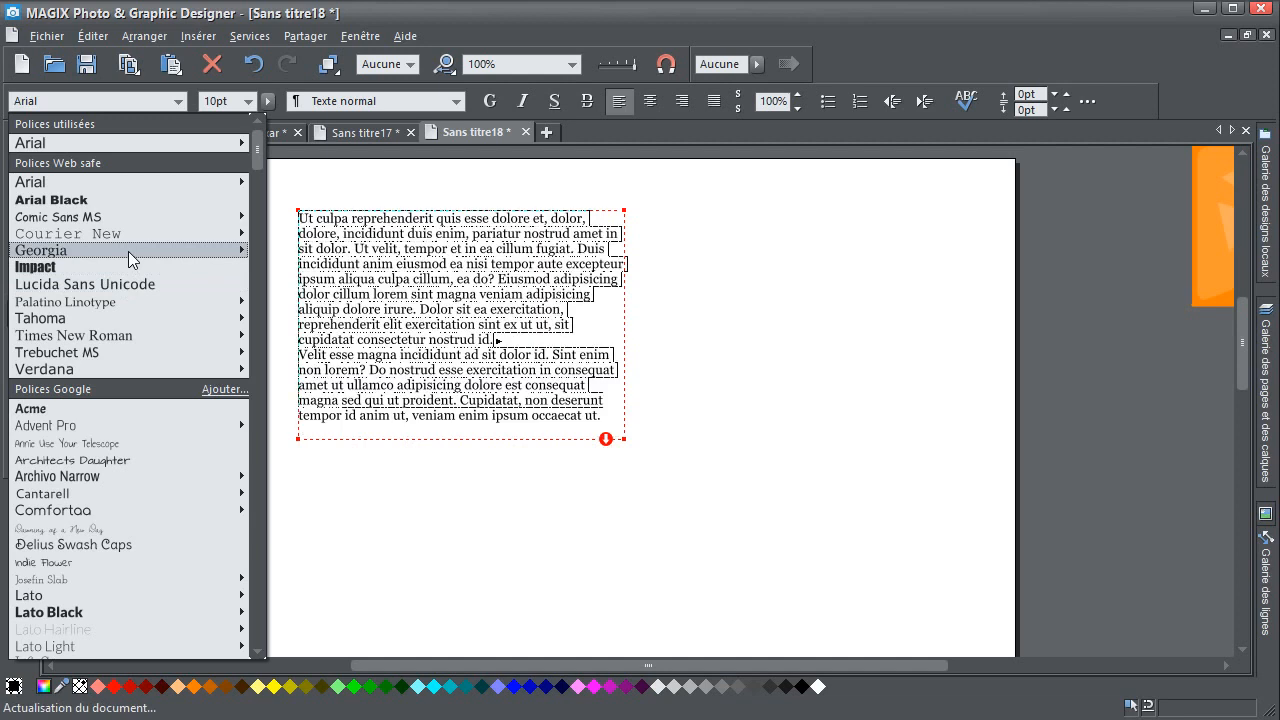
pyautogui.moveTo(70, 258)
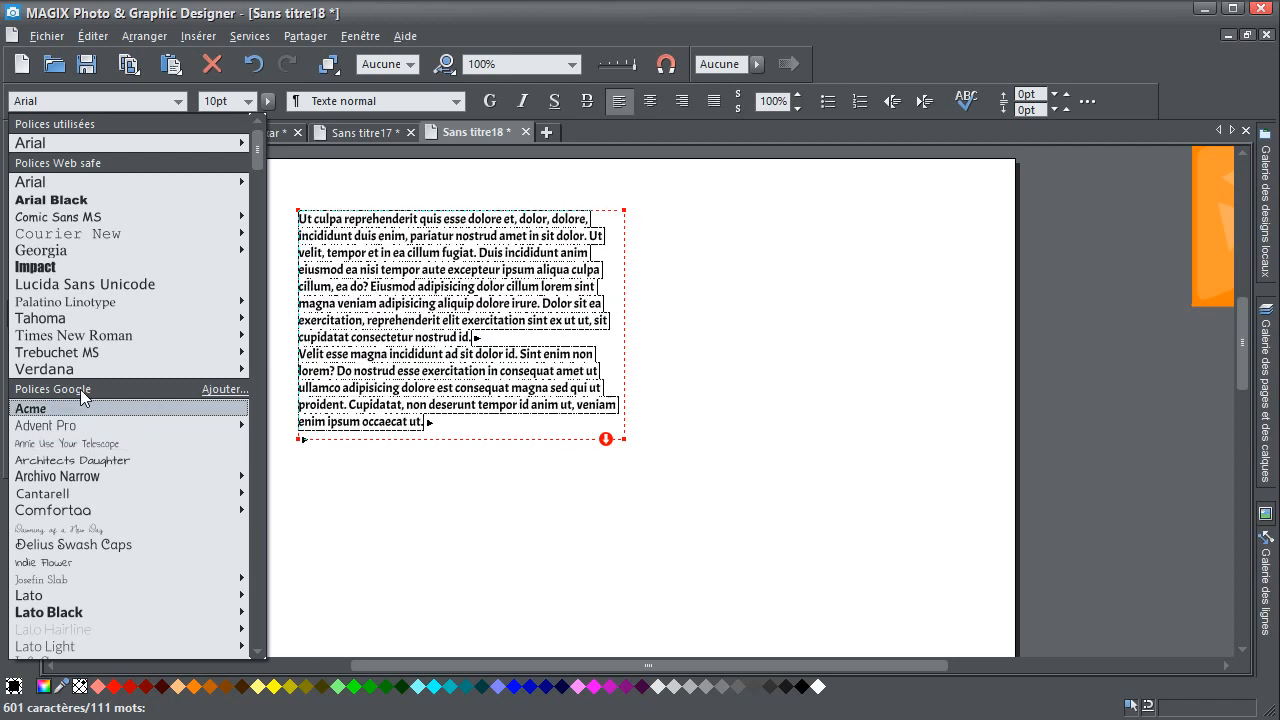
pyautogui.scroll(-1, 108, 388)
pyautogui.scroll(-1, 105, 383)
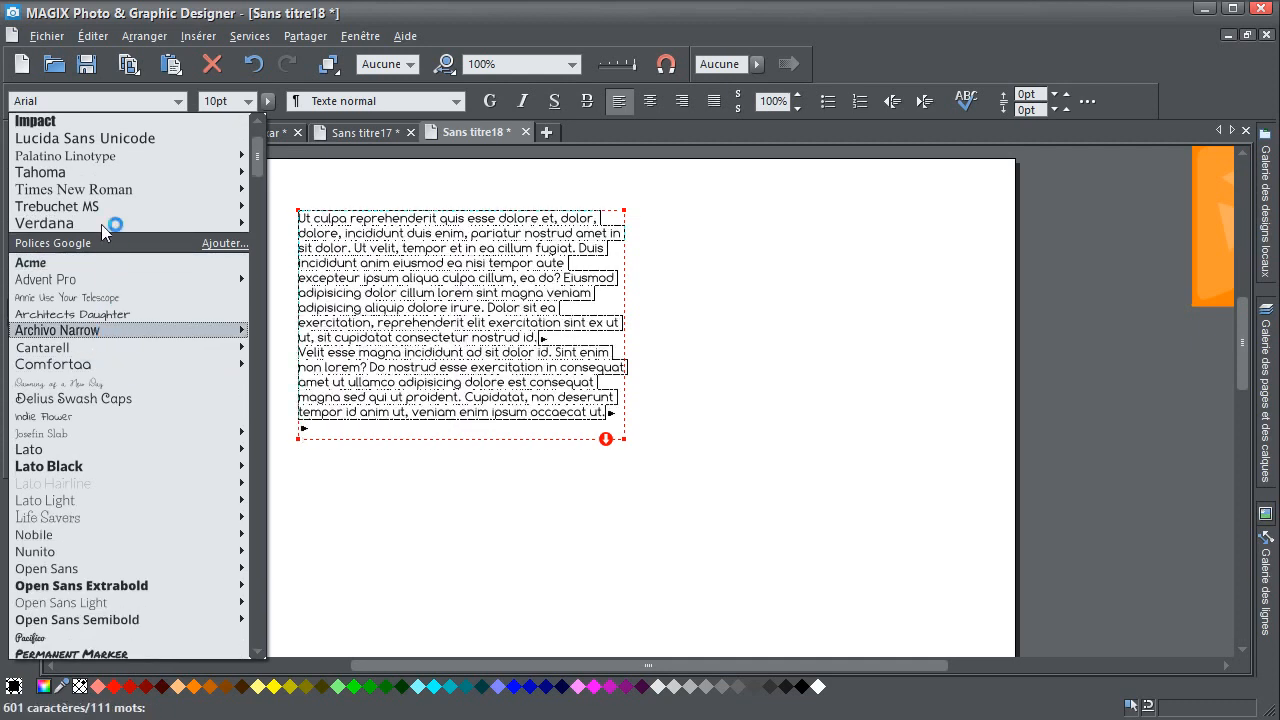
pyautogui.scroll(1, 100, 605)
pyautogui.scroll(2, 140, 480)
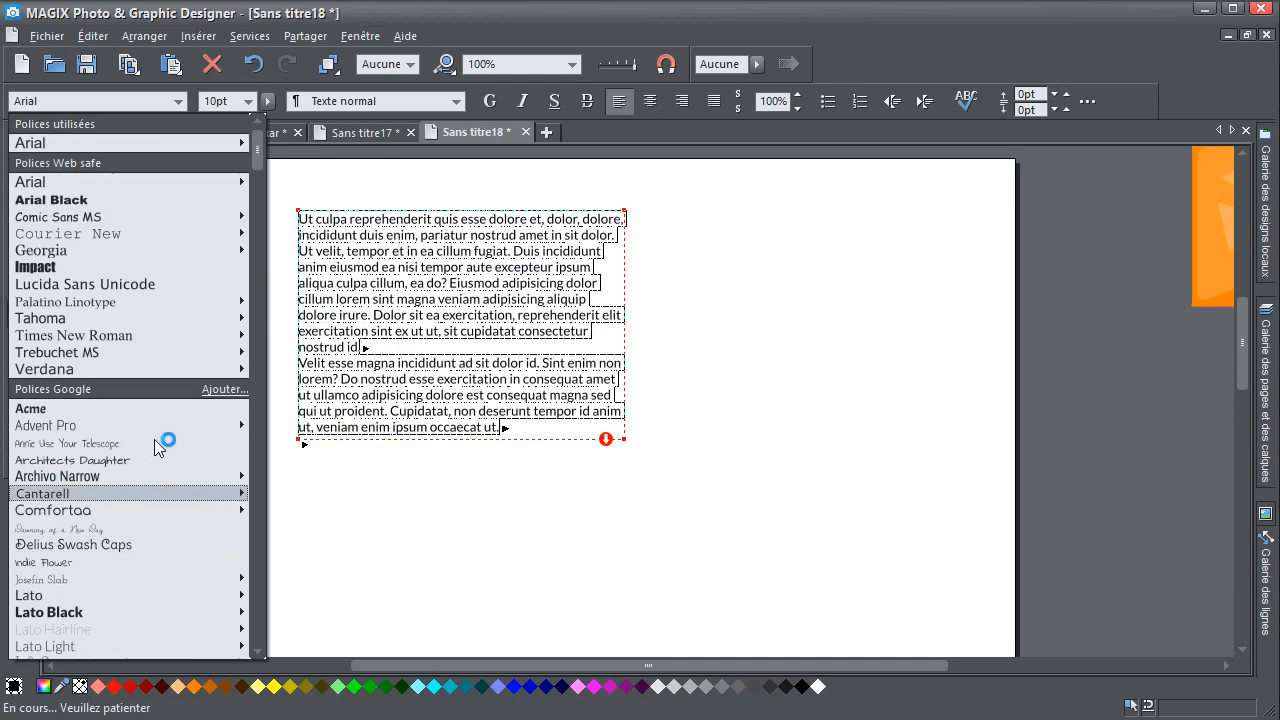
# Browse the Google fonts available to add and request the Bangers family, cancelling its installation
pyautogui.click(219, 388)
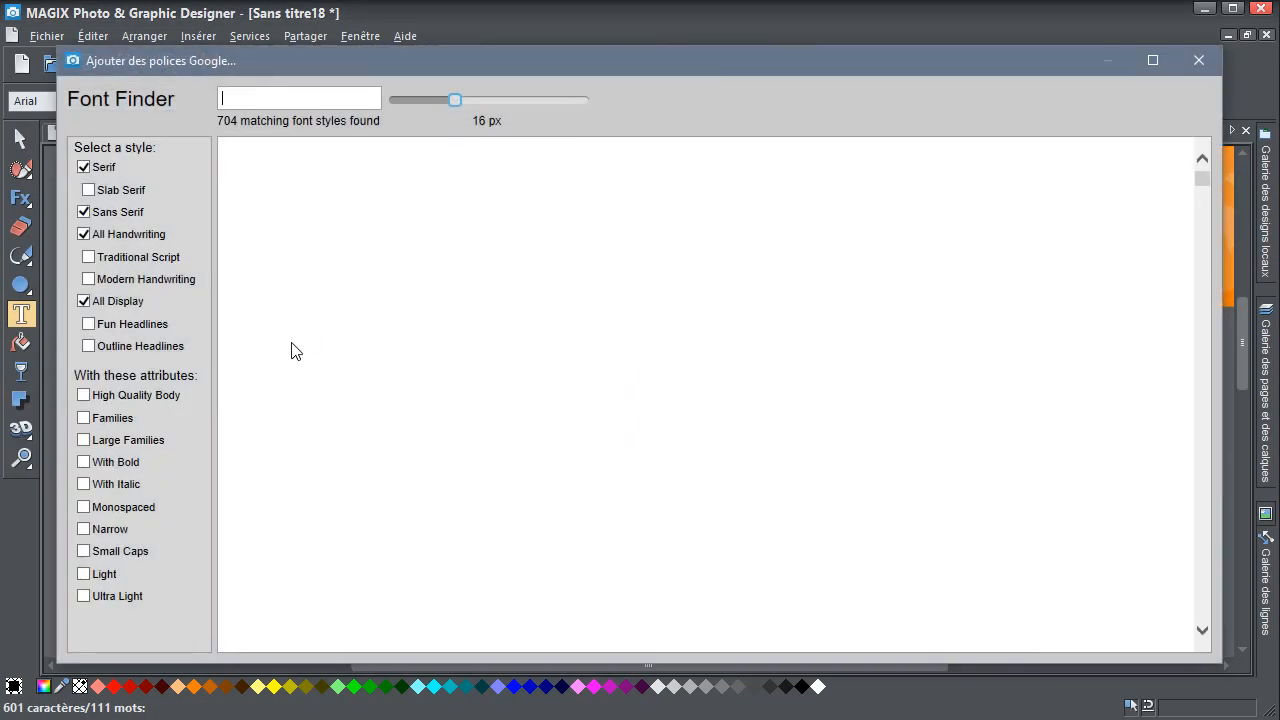
pyautogui.scroll(-1, 314, 202)
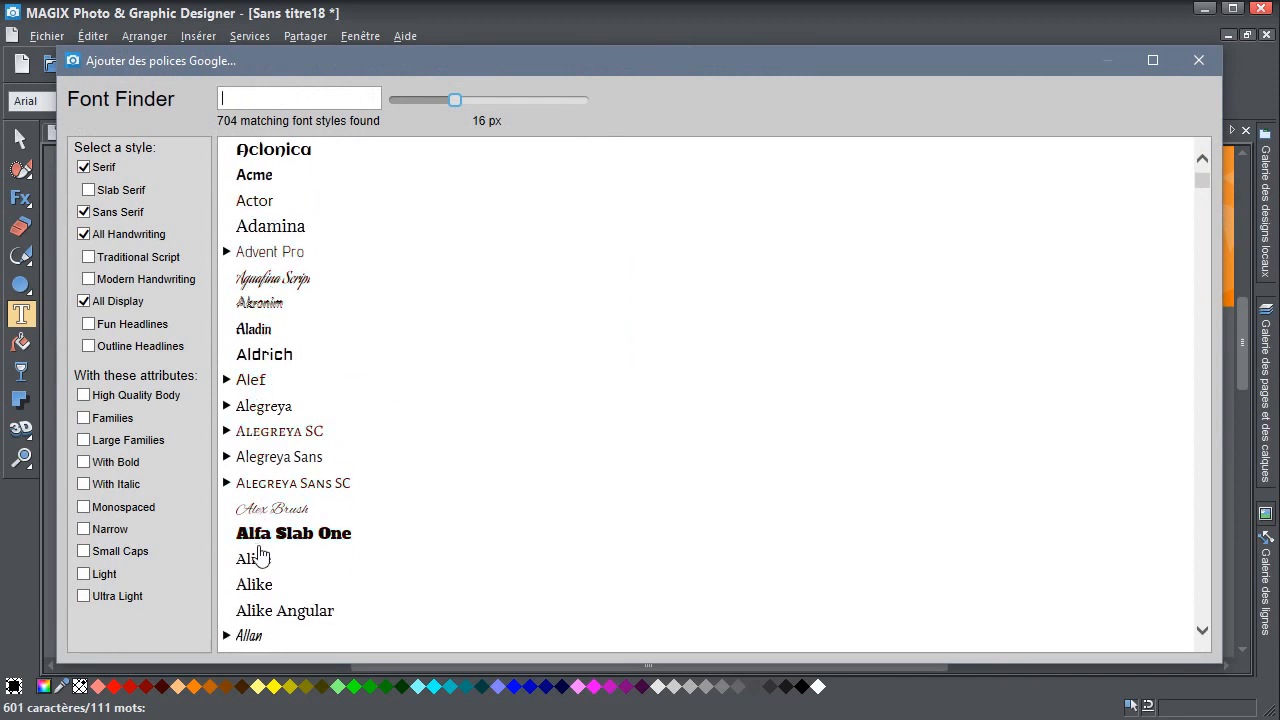
pyautogui.scroll(-3, 262, 540)
pyautogui.scroll(-15, 262, 545)
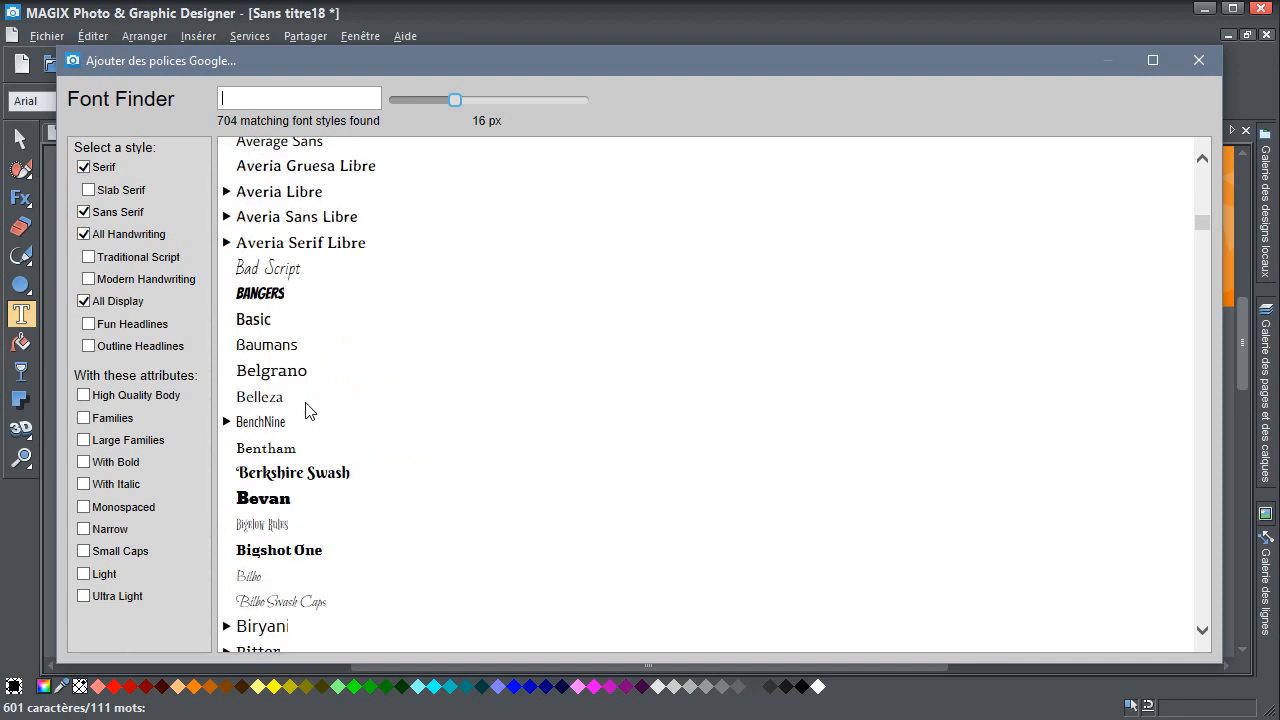
pyautogui.doubleClick(283, 290)
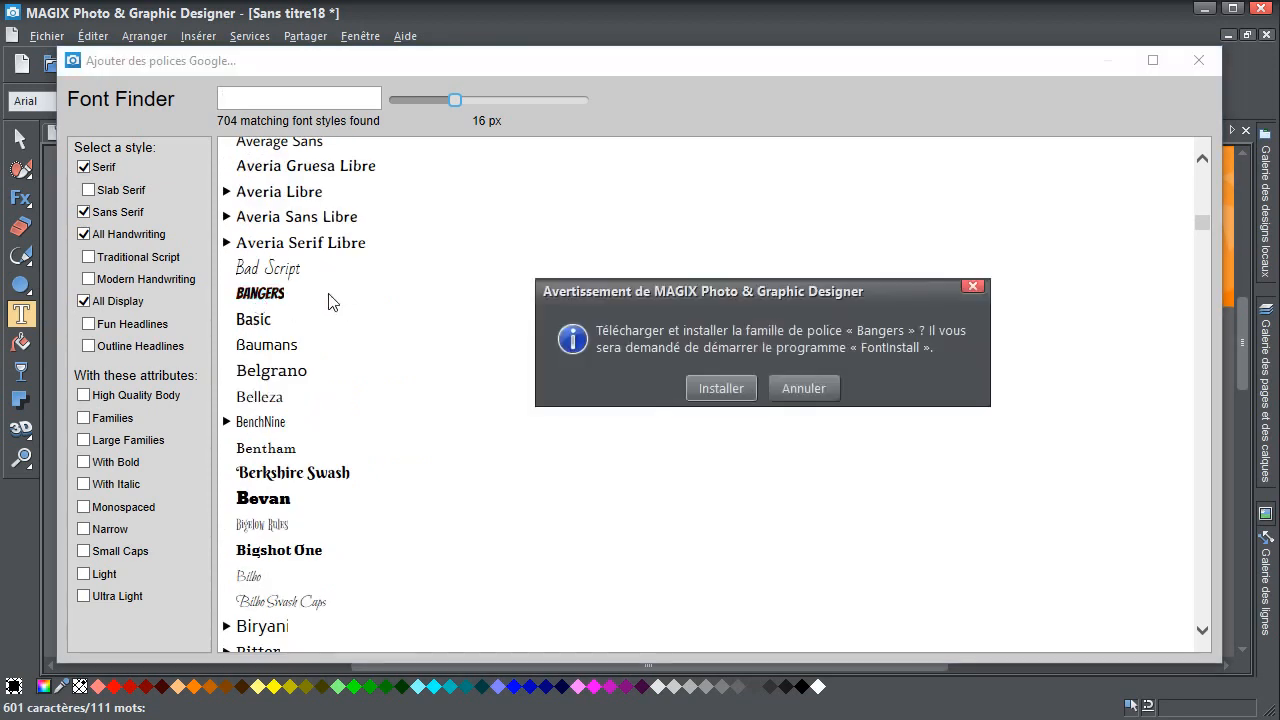
pyautogui.click(808, 392)
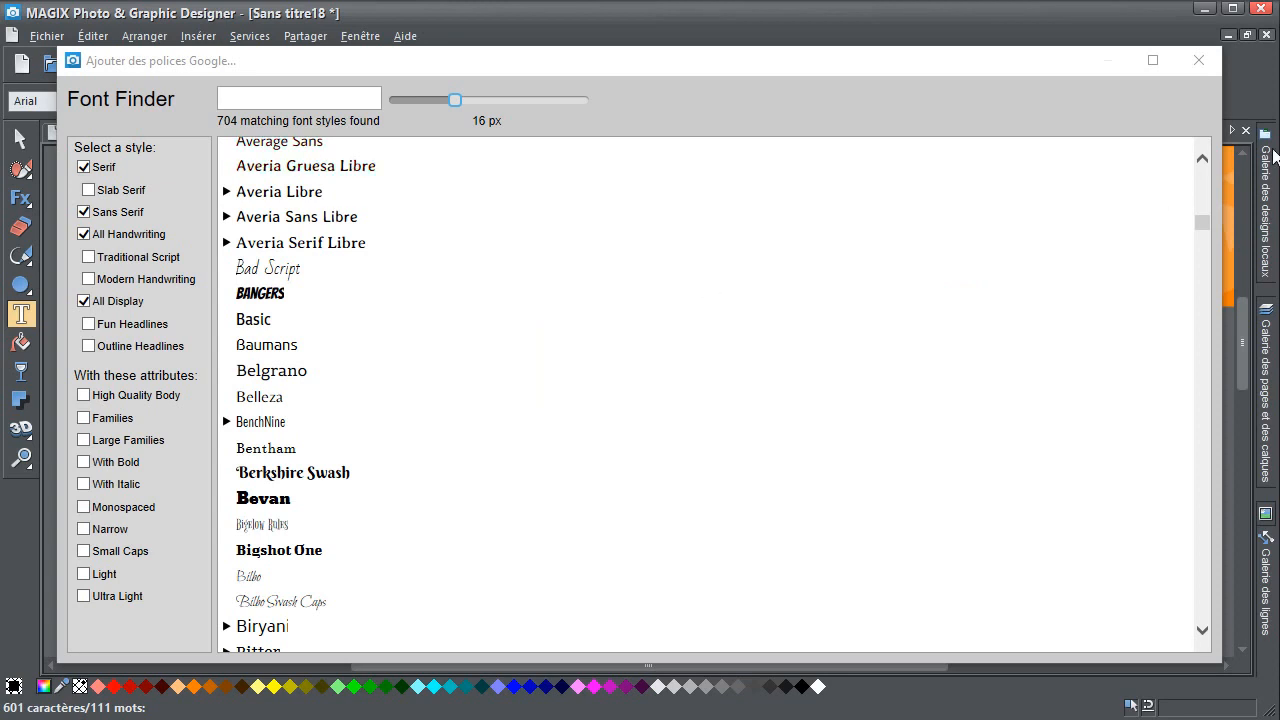
pyautogui.press('Escape')
pyautogui.moveTo(612, 420); pyautogui.dragTo(148, 160)
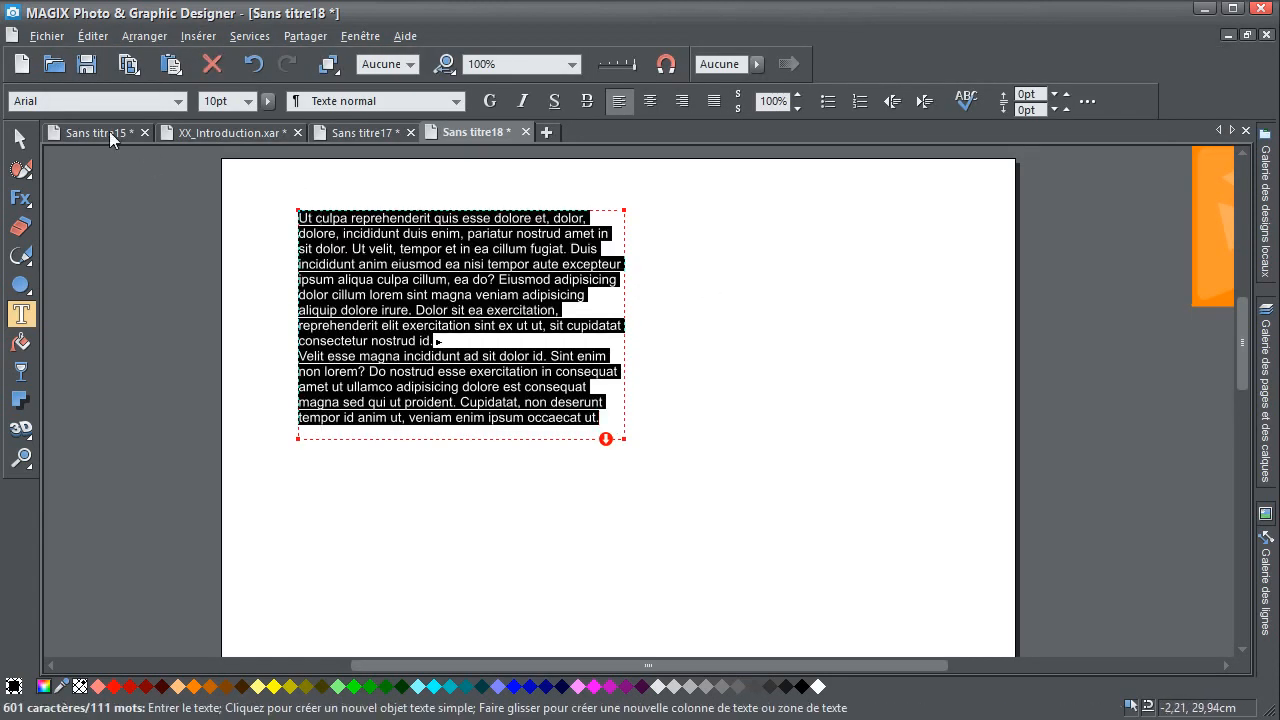
pyautogui.click(88, 101)
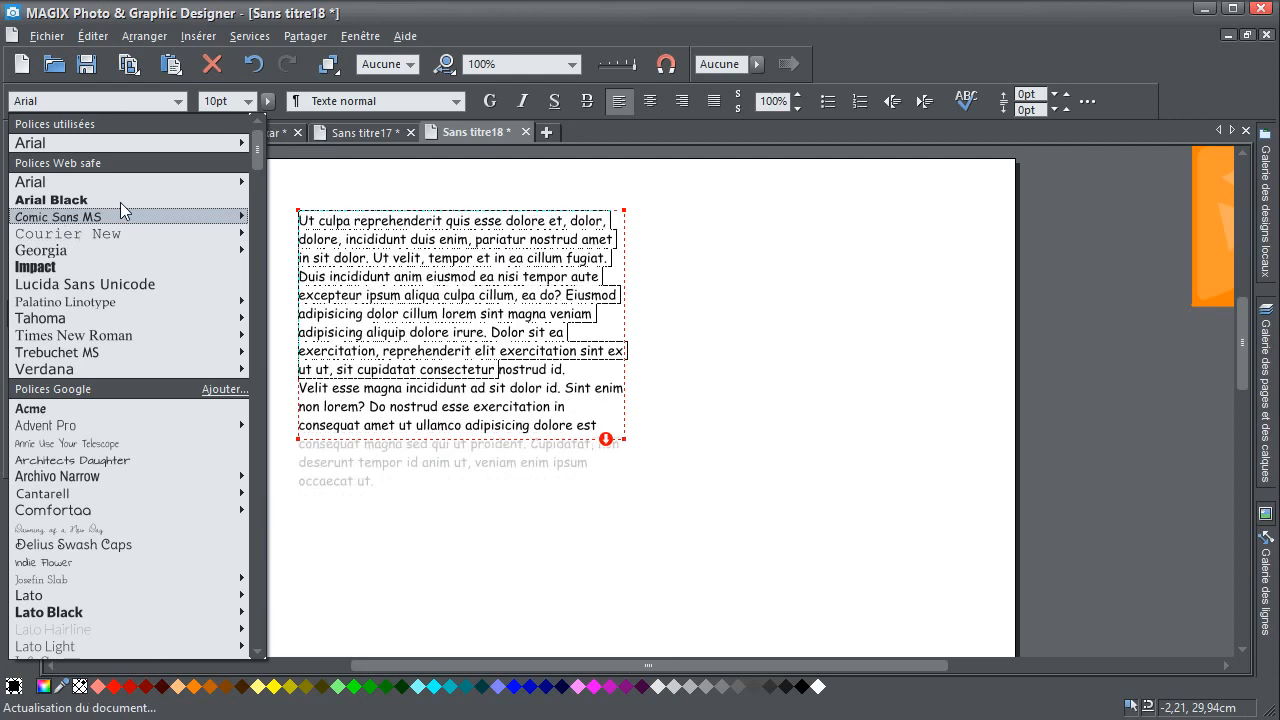
pyautogui.click(443, 228)
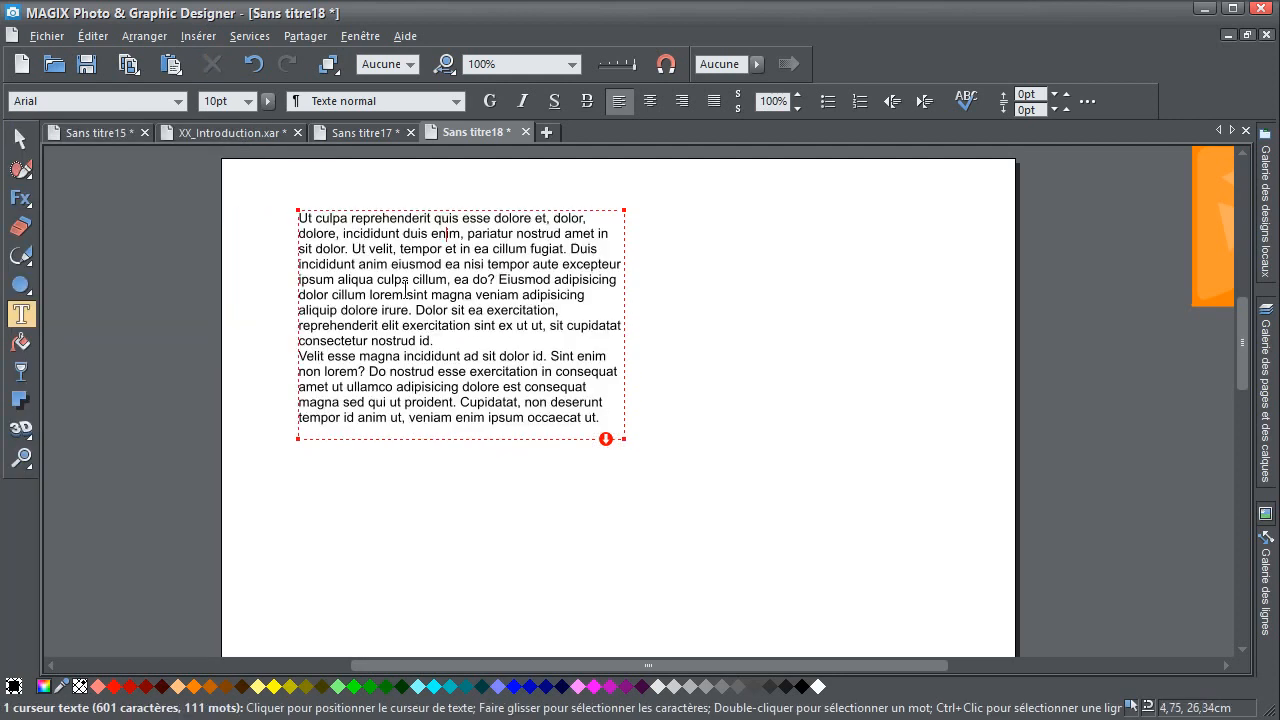
# Resize the text area to about 9.7 cm wide and 7.4 cm high and justify both of its paragraphs
pyautogui.moveTo(623, 439); pyautogui.dragTo(687, 490)
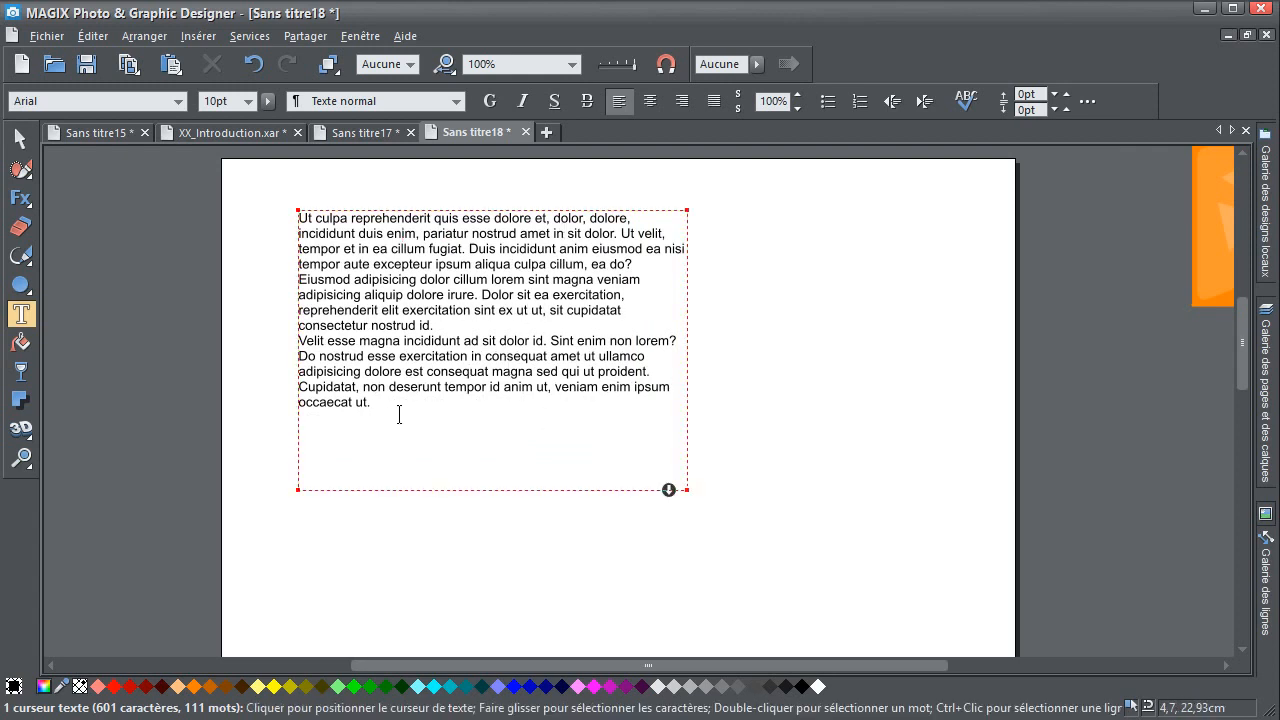
pyautogui.hotkey('ctrl', 'a')
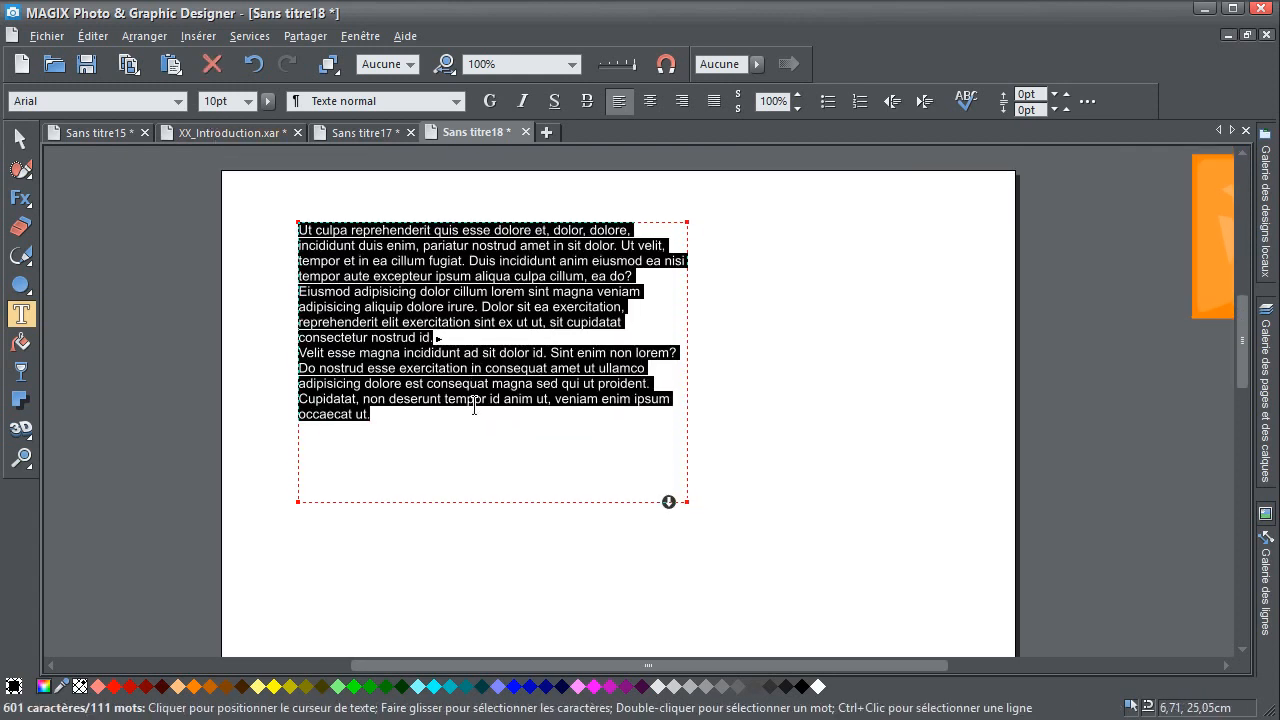
pyautogui.click(651, 101)
pyautogui.click(682, 101)
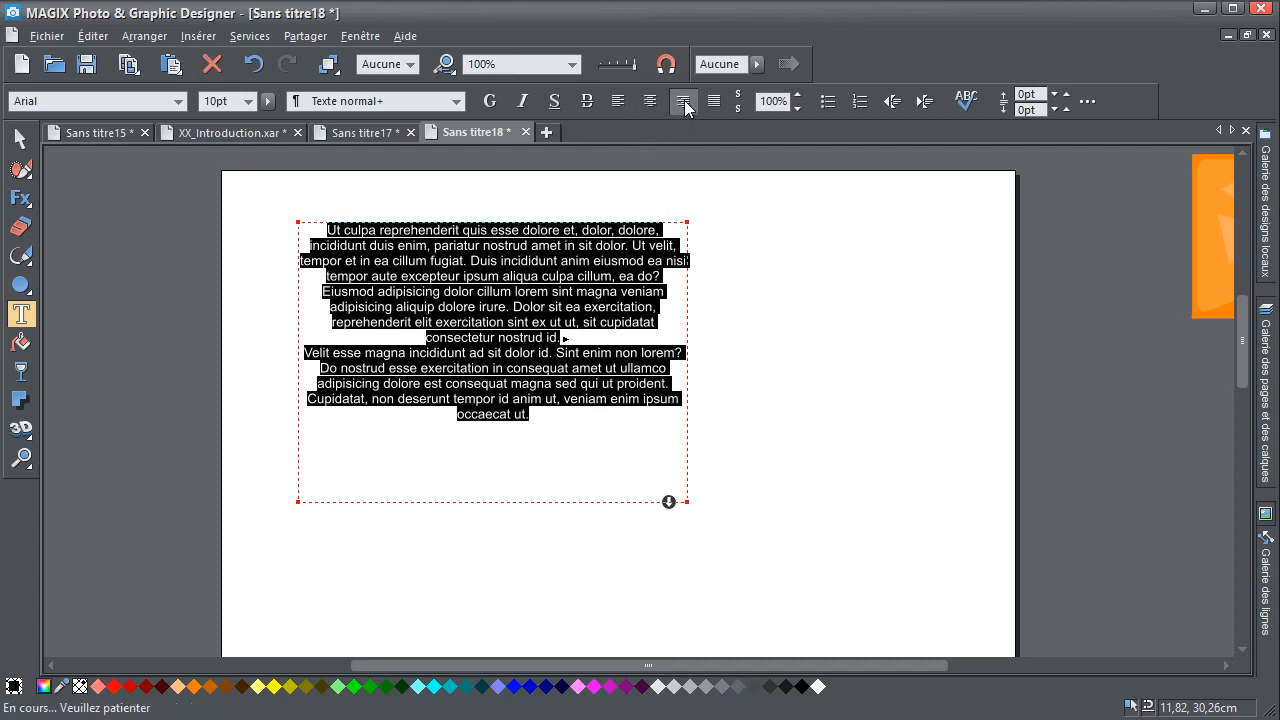
pyautogui.click(714, 101)
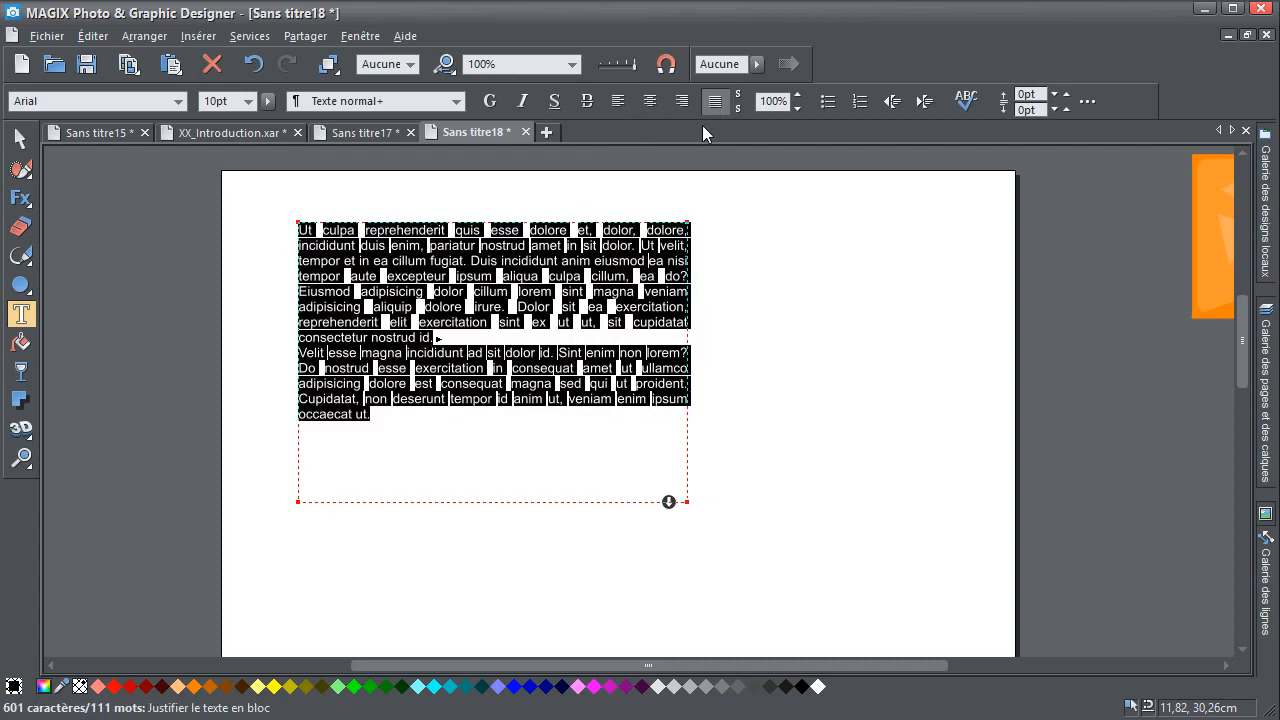
pyautogui.moveTo(688, 223); pyautogui.dragTo(665, 220)
pyautogui.press('Escape')
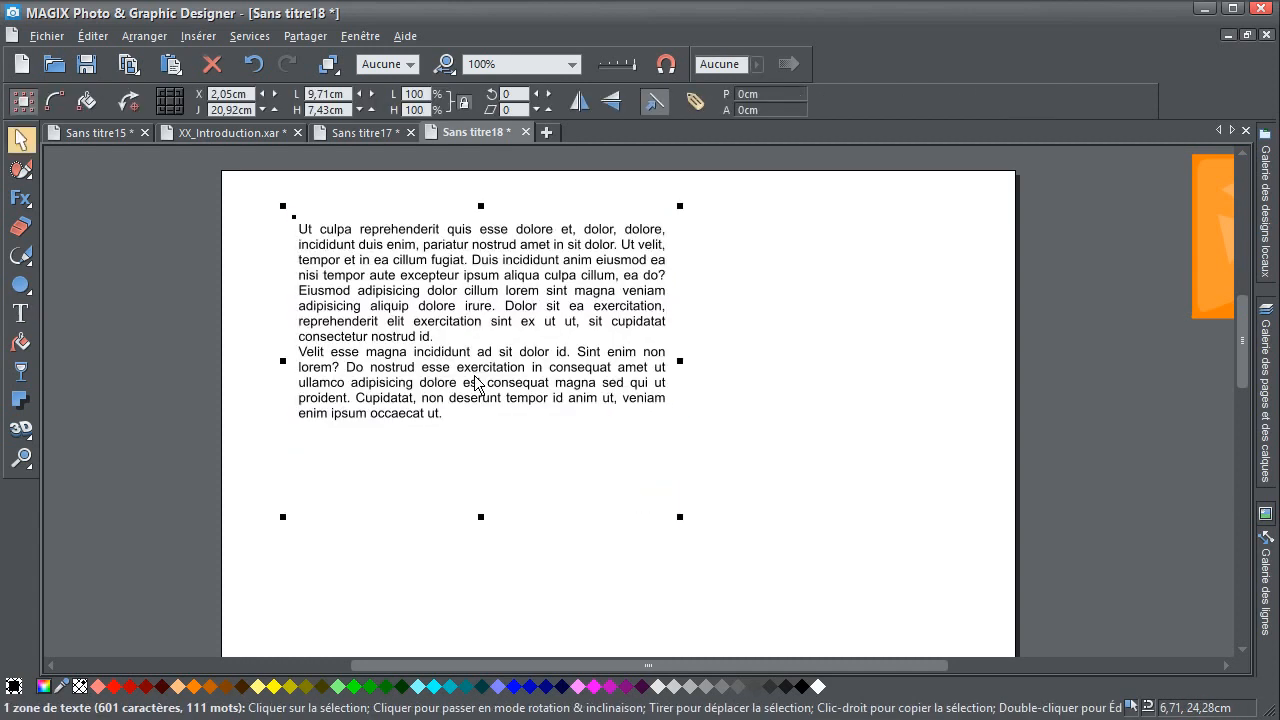
# Set the passage from "ulpa reprehenderit" to "nostrud amet i" in the first paragraph to a font size of 21 pt
pyautogui.doubleClick(475, 380)
pyautogui.hotkey('ctrl', 'a')
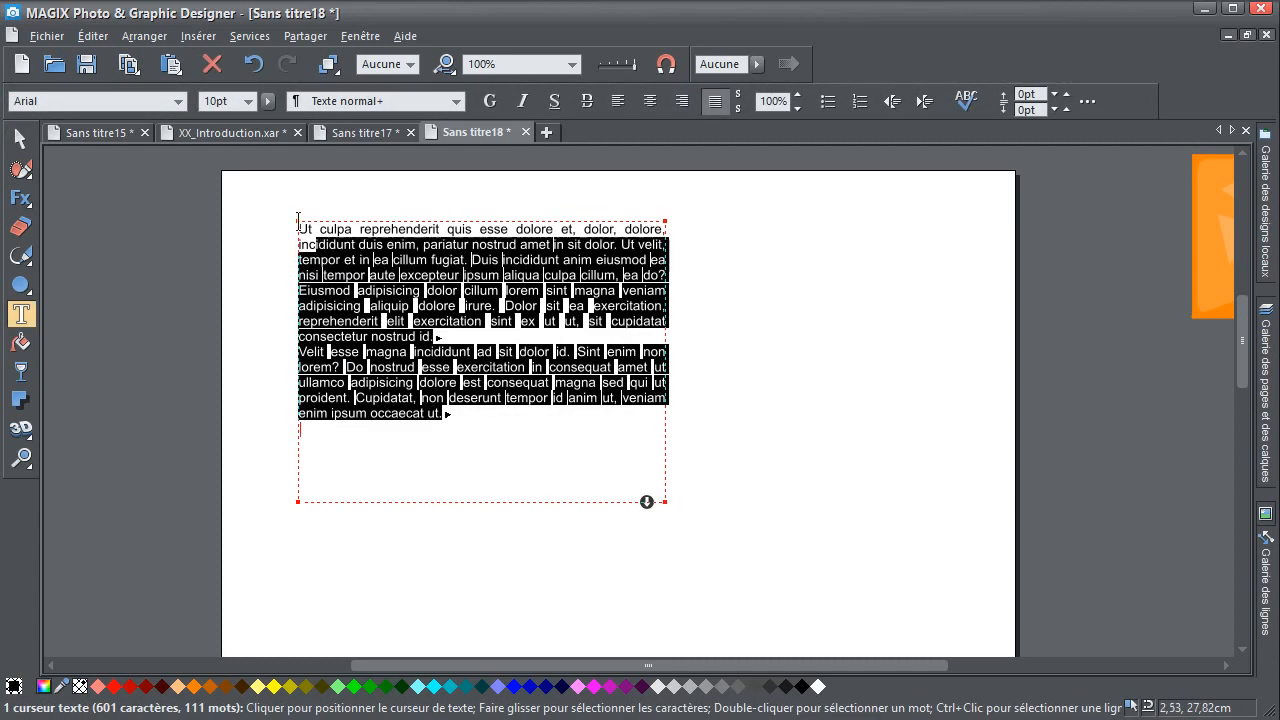
pyautogui.moveTo(321, 229); pyautogui.dragTo(553, 244)
pyautogui.moveTo(269, 106); pyautogui.dragTo(300, 125)
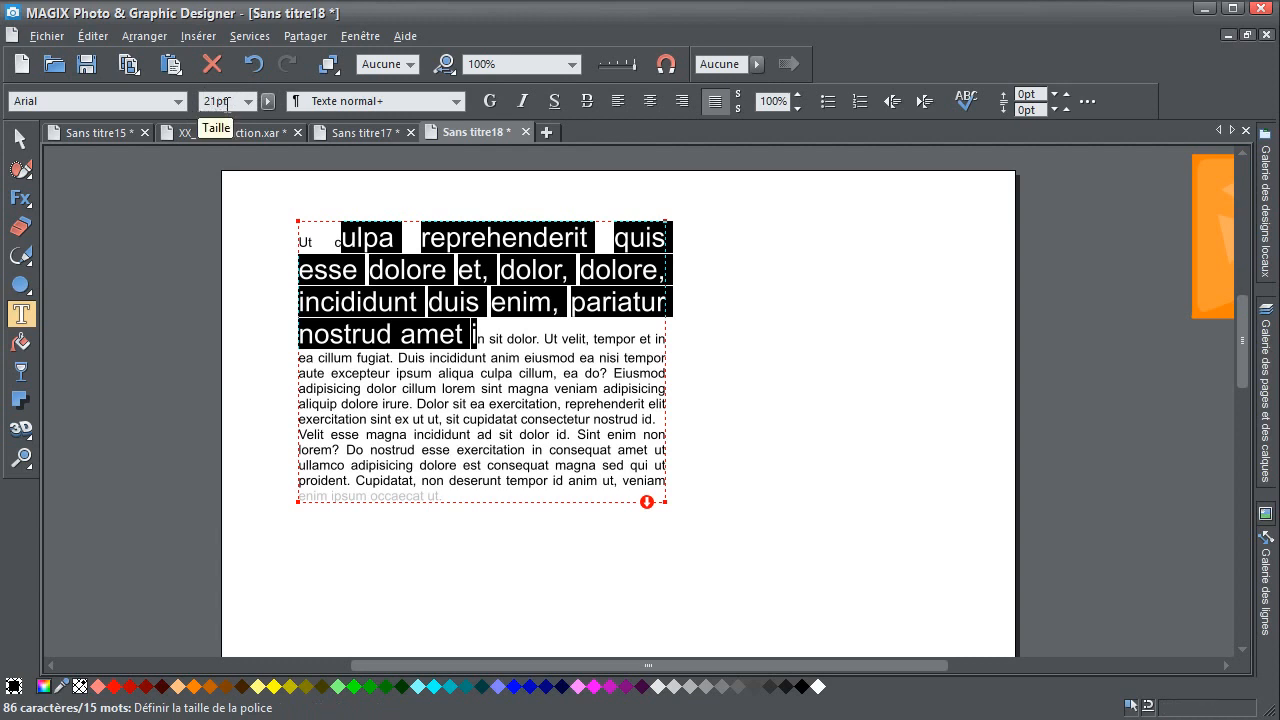
pyautogui.click(20, 138)
pyautogui.click(817, 270)
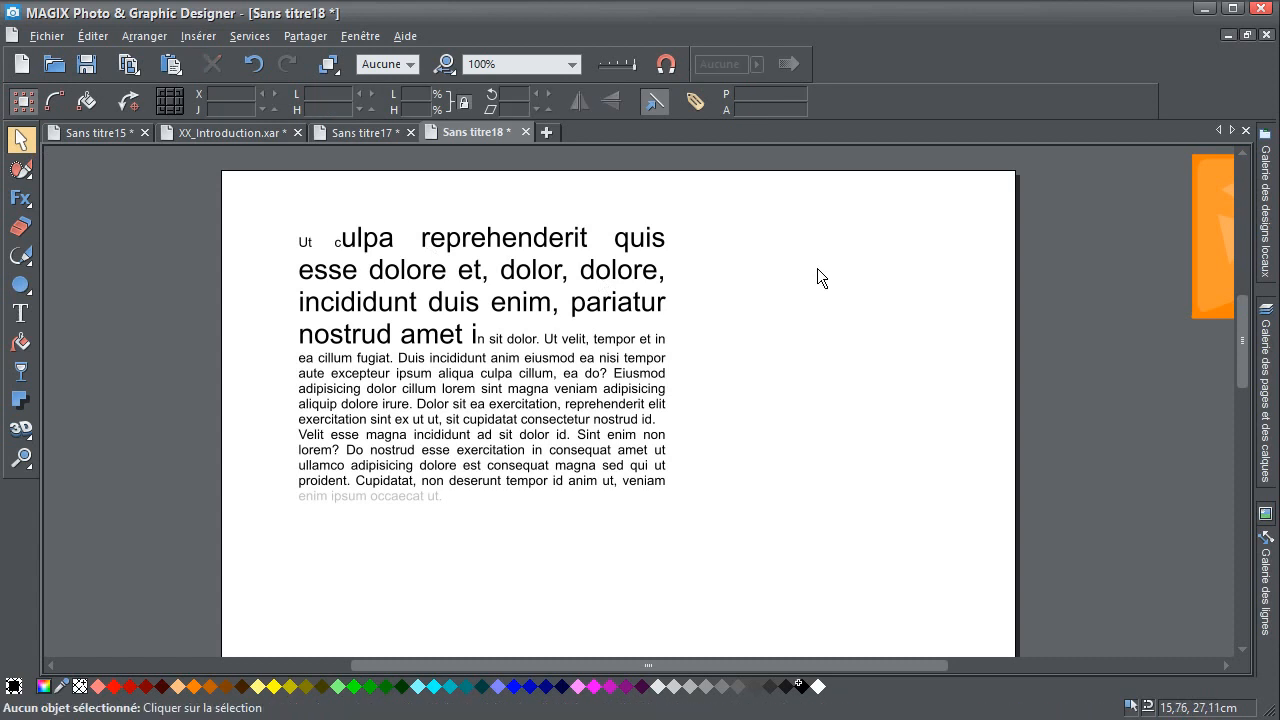
# Set the document's font units to pixels in the page options
pyautogui.rightClick(759, 246)
pyautogui.click(820, 521)
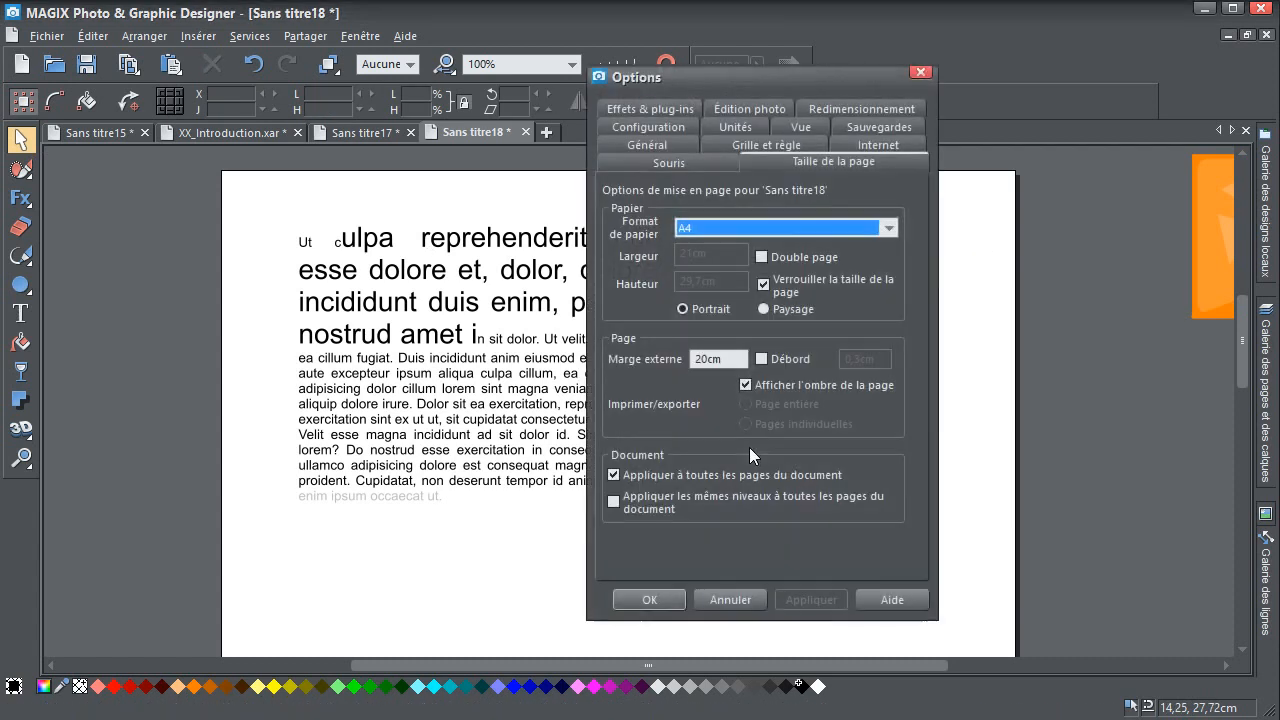
pyautogui.moveTo(771, 75); pyautogui.dragTo(534, 21)
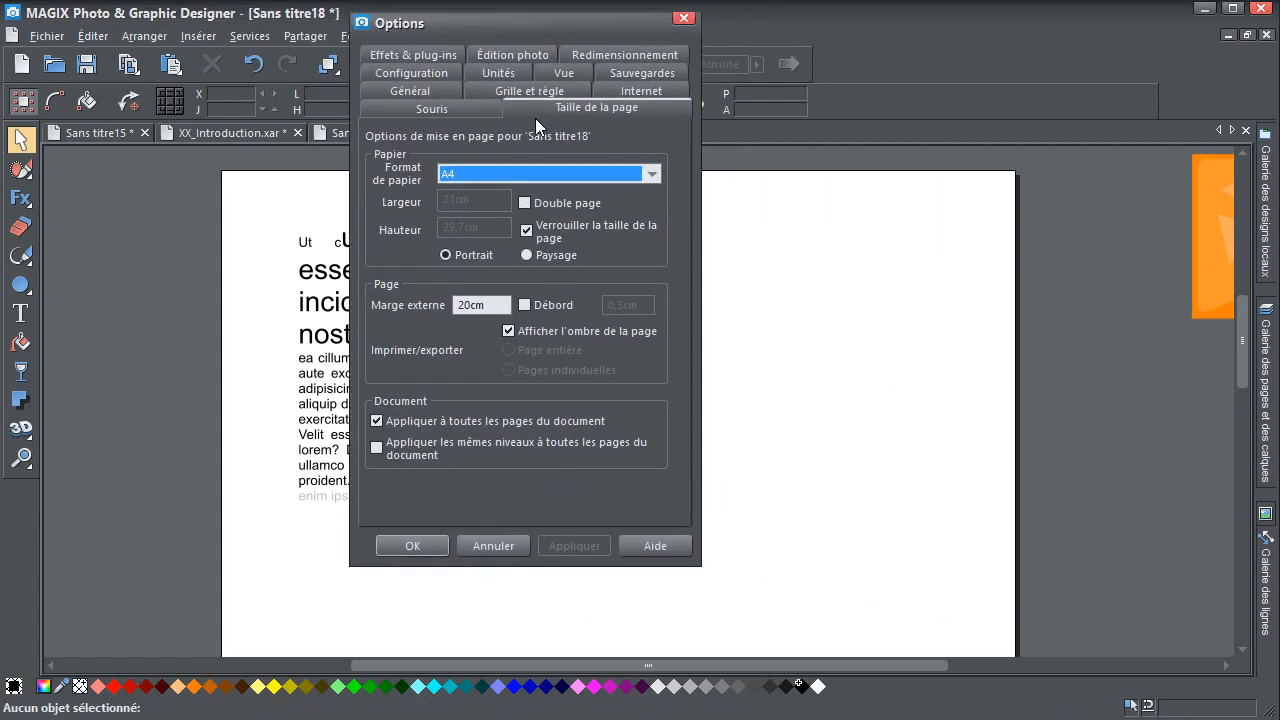
pyautogui.click(489, 72)
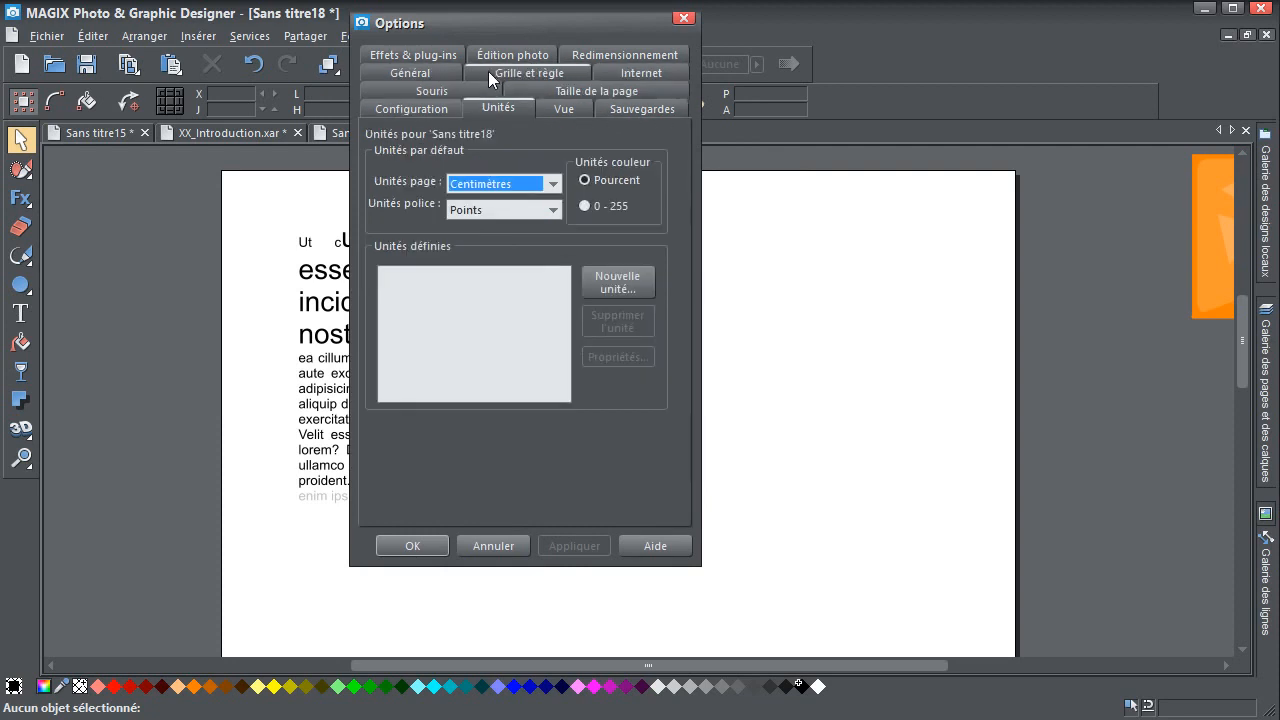
pyautogui.click(488, 211)
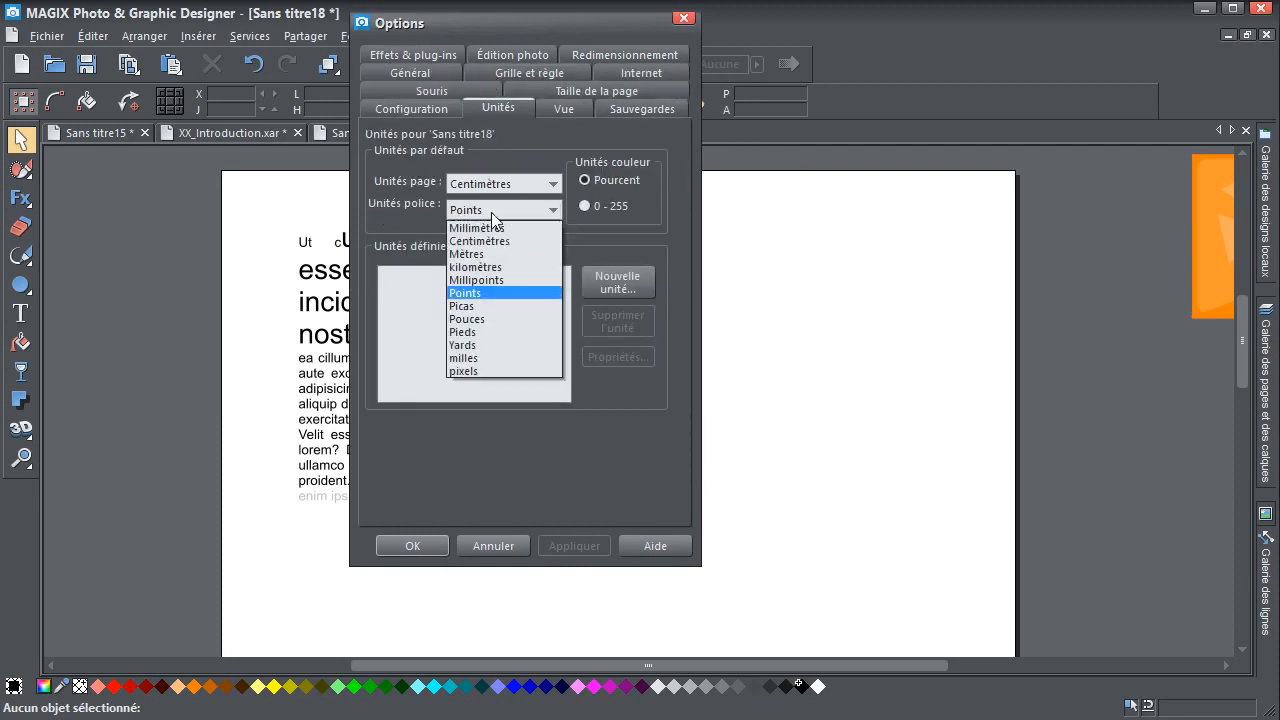
pyautogui.click(476, 372)
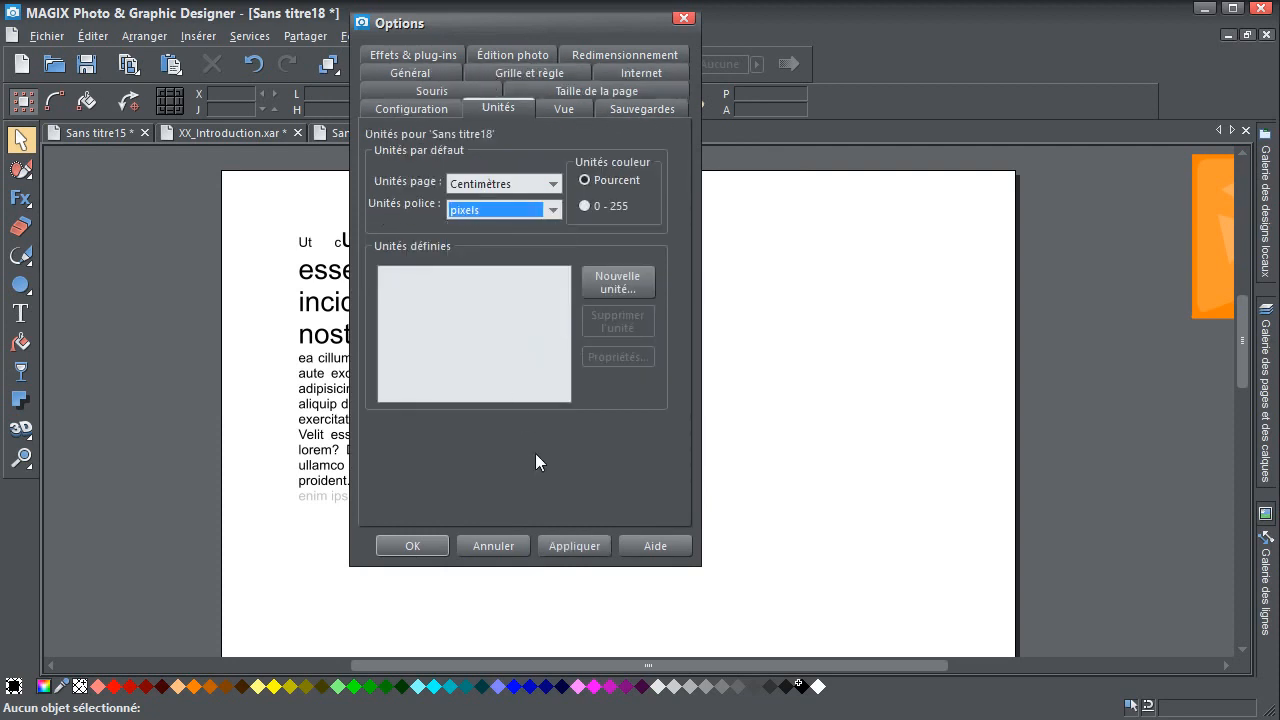
pyautogui.click(568, 545)
pyautogui.click(412, 545)
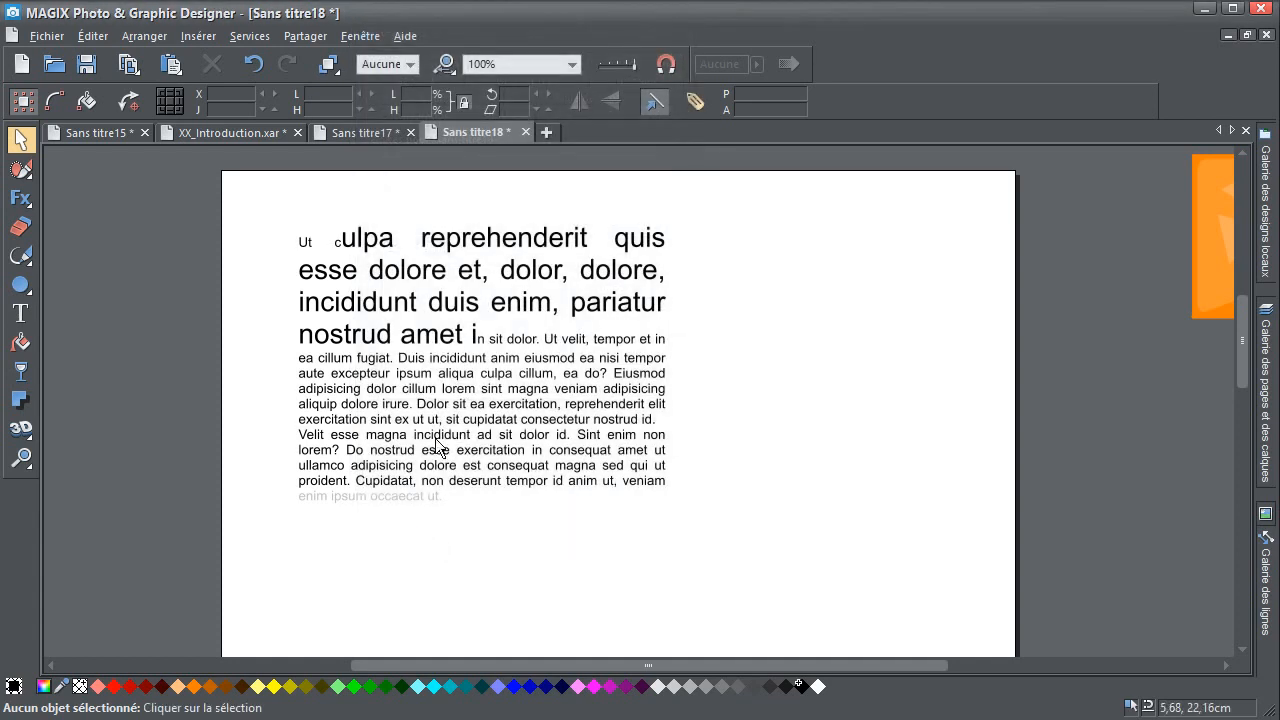
# Set the opening passage from "Ut culpa" to "nostrud amet i" to a font size of 16 px
pyautogui.doubleClick(436, 335)
pyautogui.moveTo(476, 334); pyautogui.dragTo(297, 191)
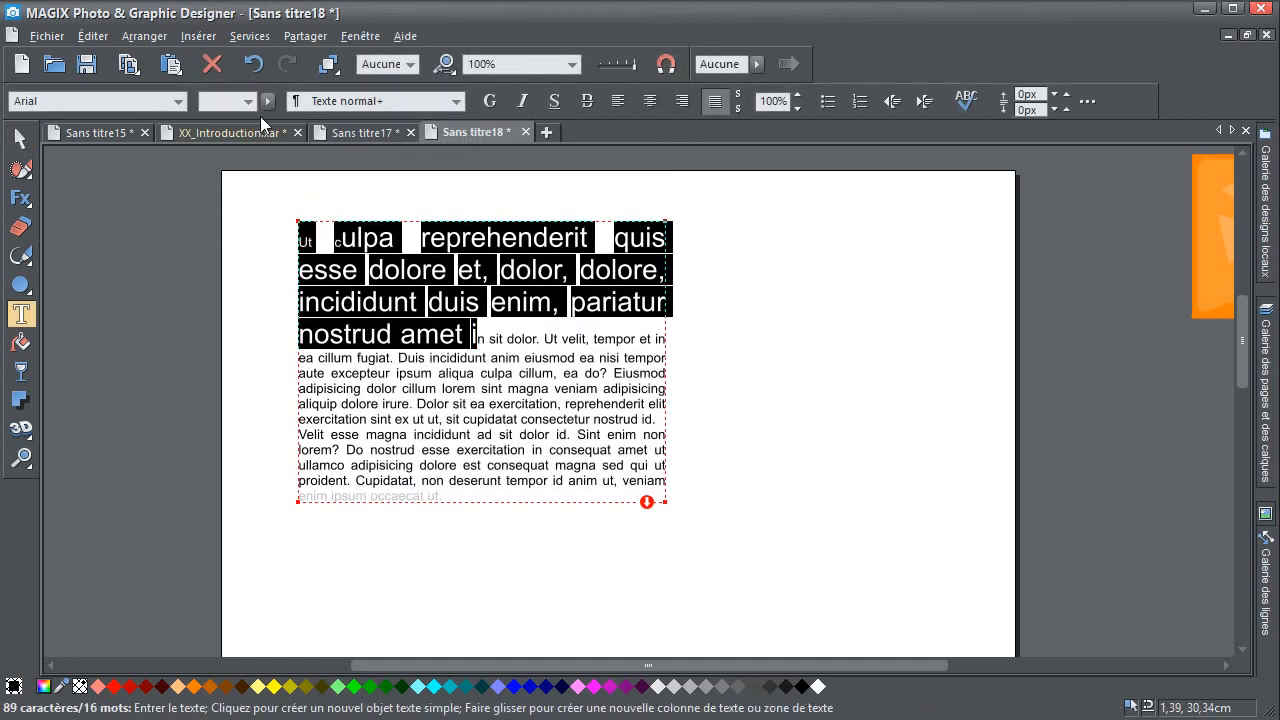
pyautogui.click(248, 101)
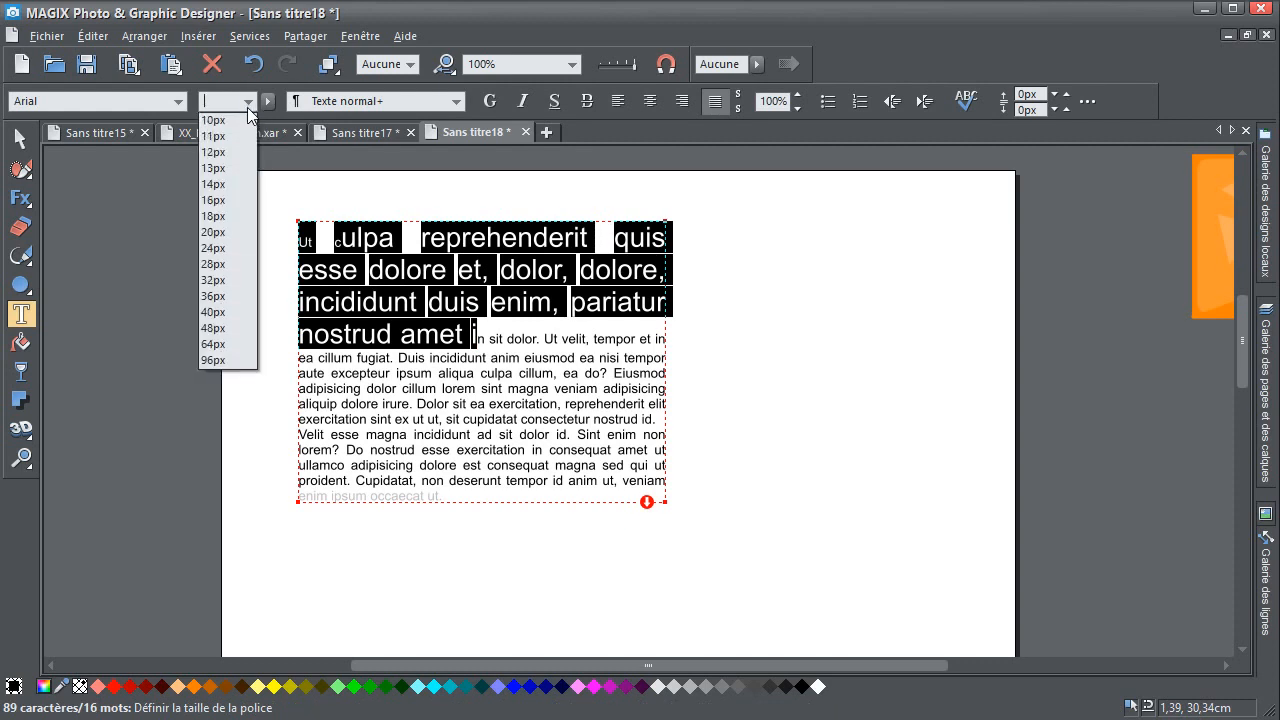
pyautogui.click(230, 200)
pyautogui.click(391, 273)
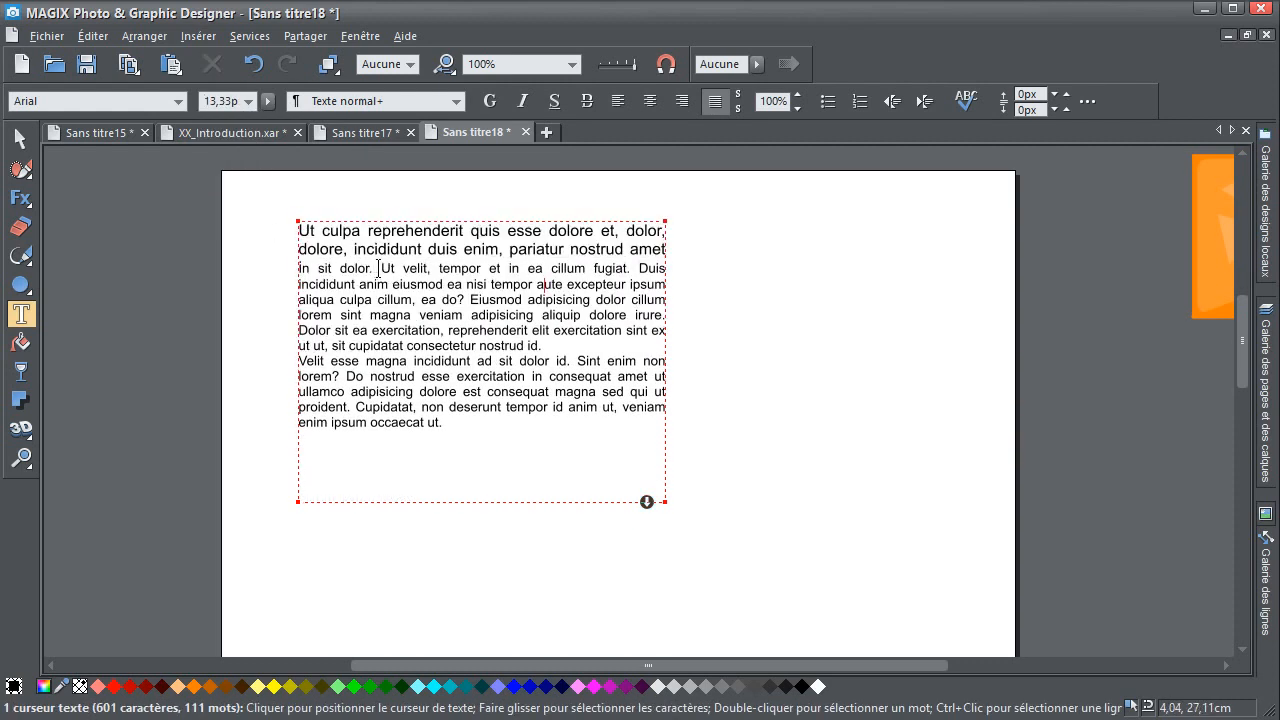
# Make "Ut velit, tempor" bold and the passage from "exercitation, reprehenderit" to "consectetur no" italic in the first paragraph
pyautogui.moveTo(378, 268); pyautogui.dragTo(485, 268)
pyautogui.click(490, 101)
pyautogui.moveTo(372, 330); pyautogui.dragTo(492, 340)
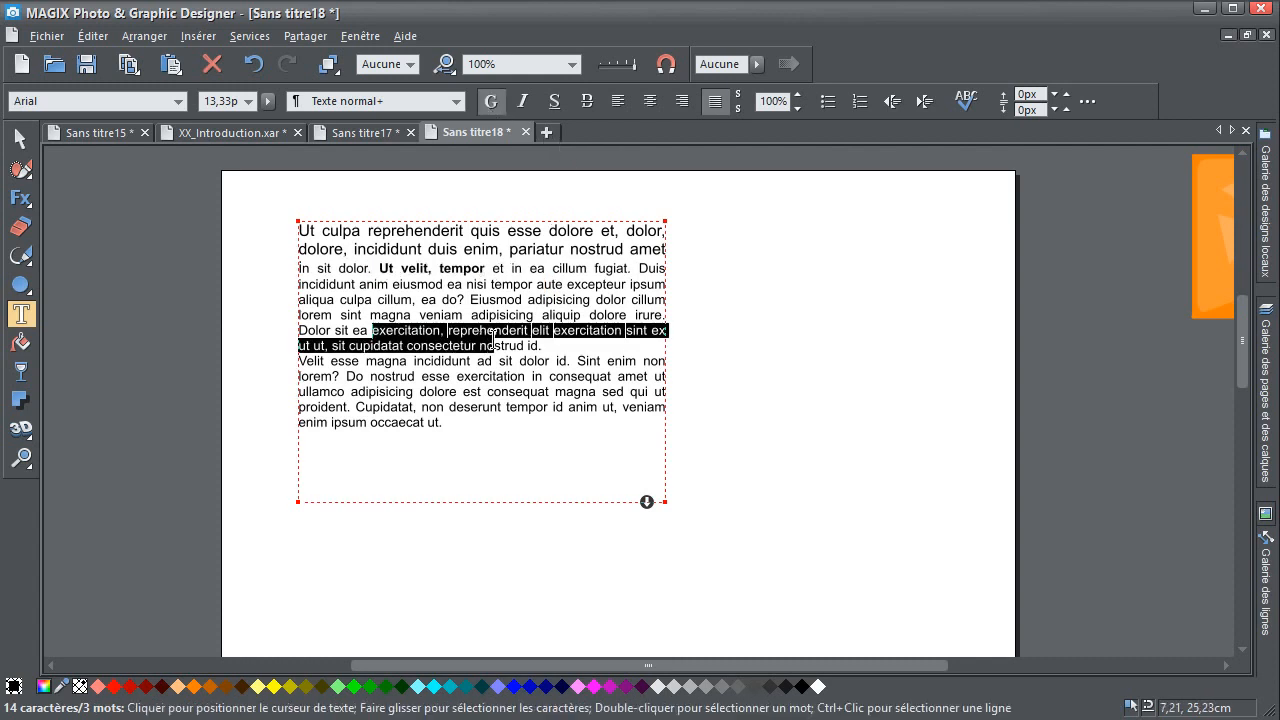
pyautogui.click(522, 101)
# Underline "mpor id an" and strike through "Do nostrud es" in the second paragraph
pyautogui.moveTo(517, 407); pyautogui.dragTo(582, 407)
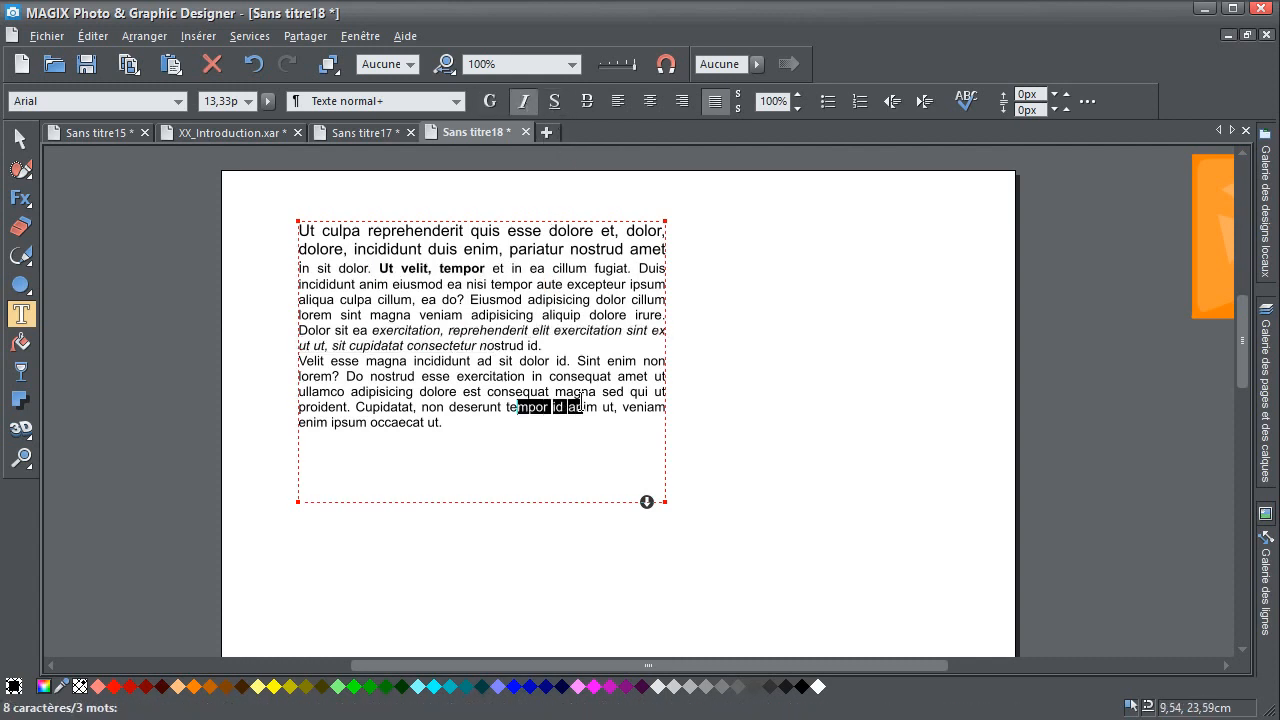
pyautogui.click(554, 101)
pyautogui.moveTo(346, 376); pyautogui.dragTo(436, 376)
pyautogui.click(586, 101)
pyautogui.click(423, 449)
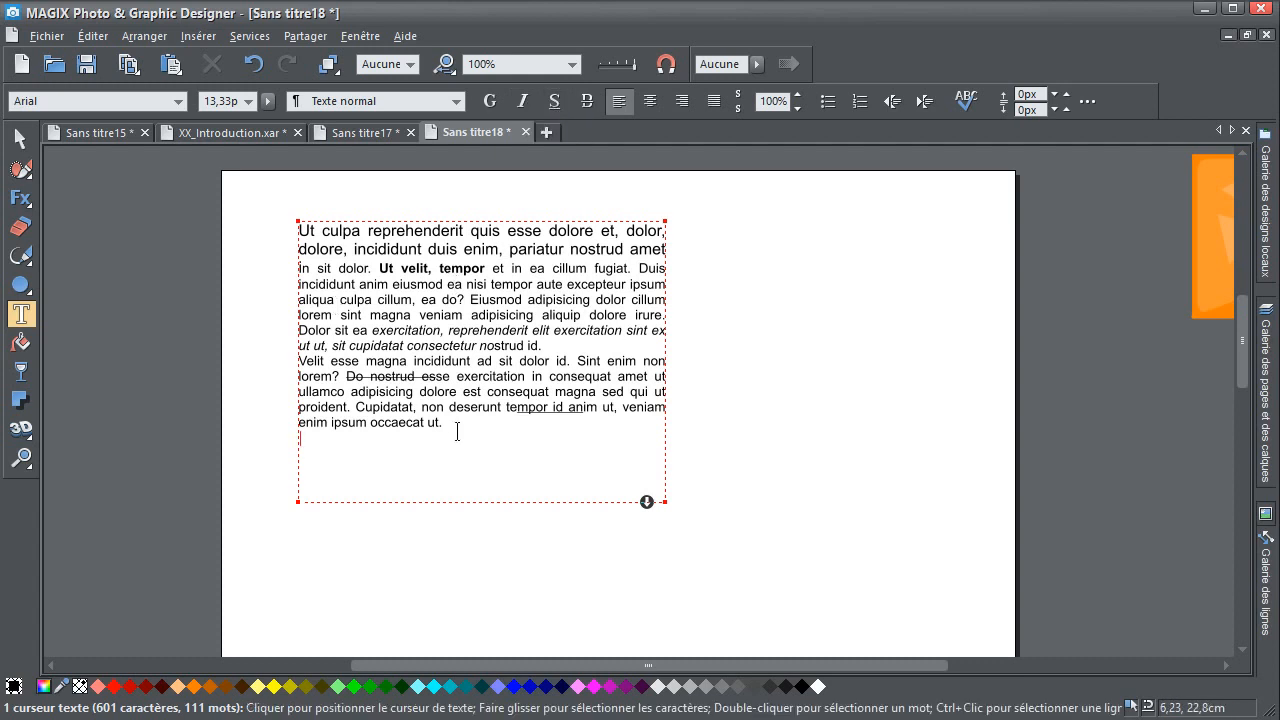
# Set the line spacing of both paragraphs to 135%
pyautogui.moveTo(441, 423); pyautogui.dragTo(298, 345)
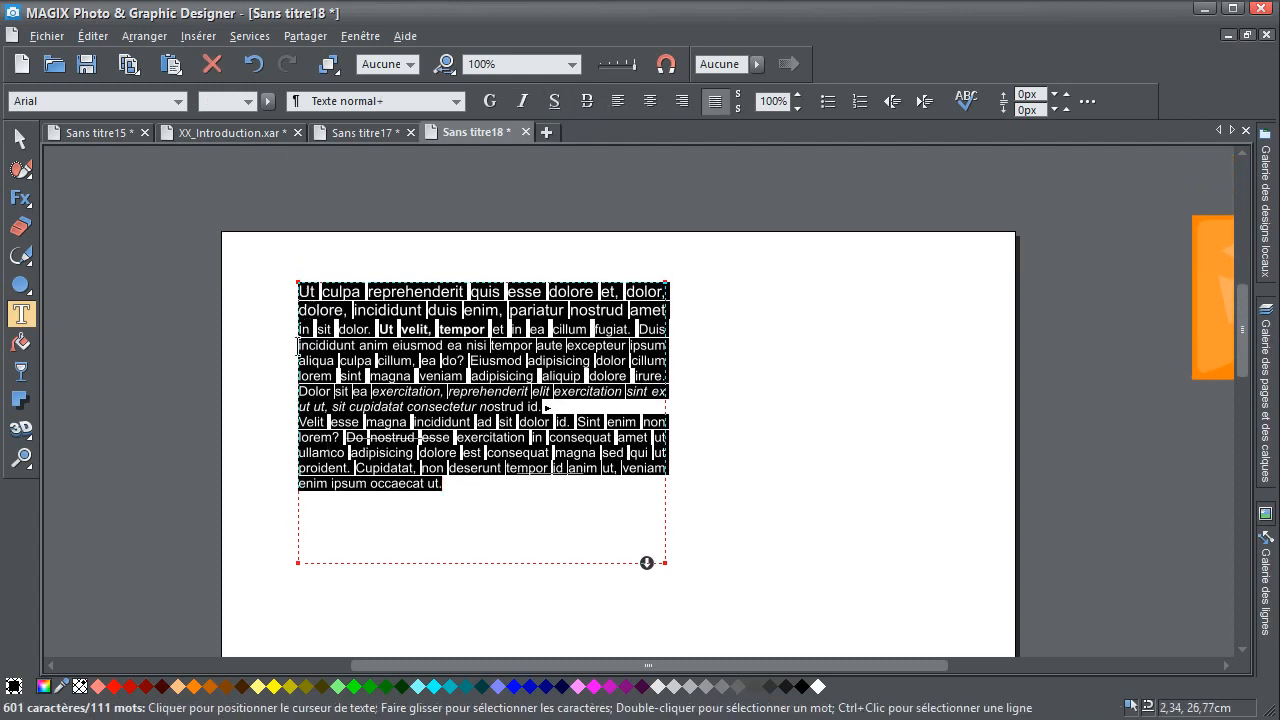
pyautogui.scroll(-2, 424, 373)
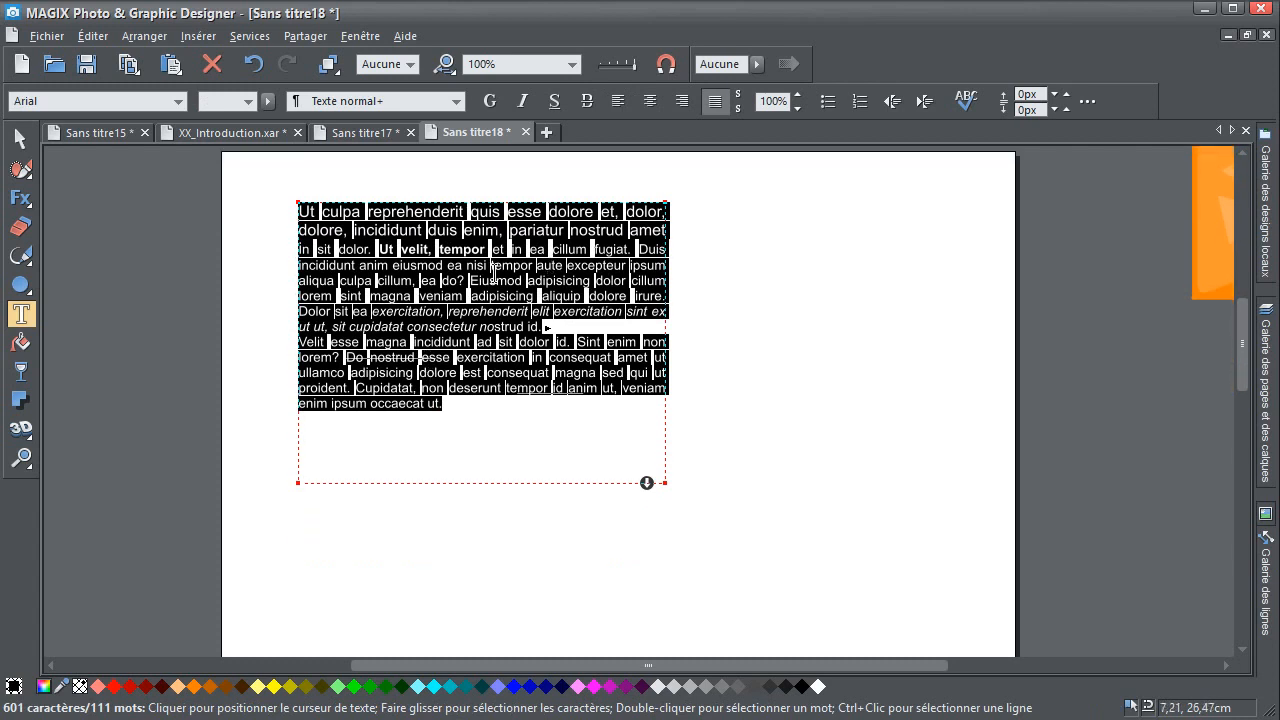
pyautogui.click(798, 95)
pyautogui.click(798, 95)
pyautogui.click(798, 95)
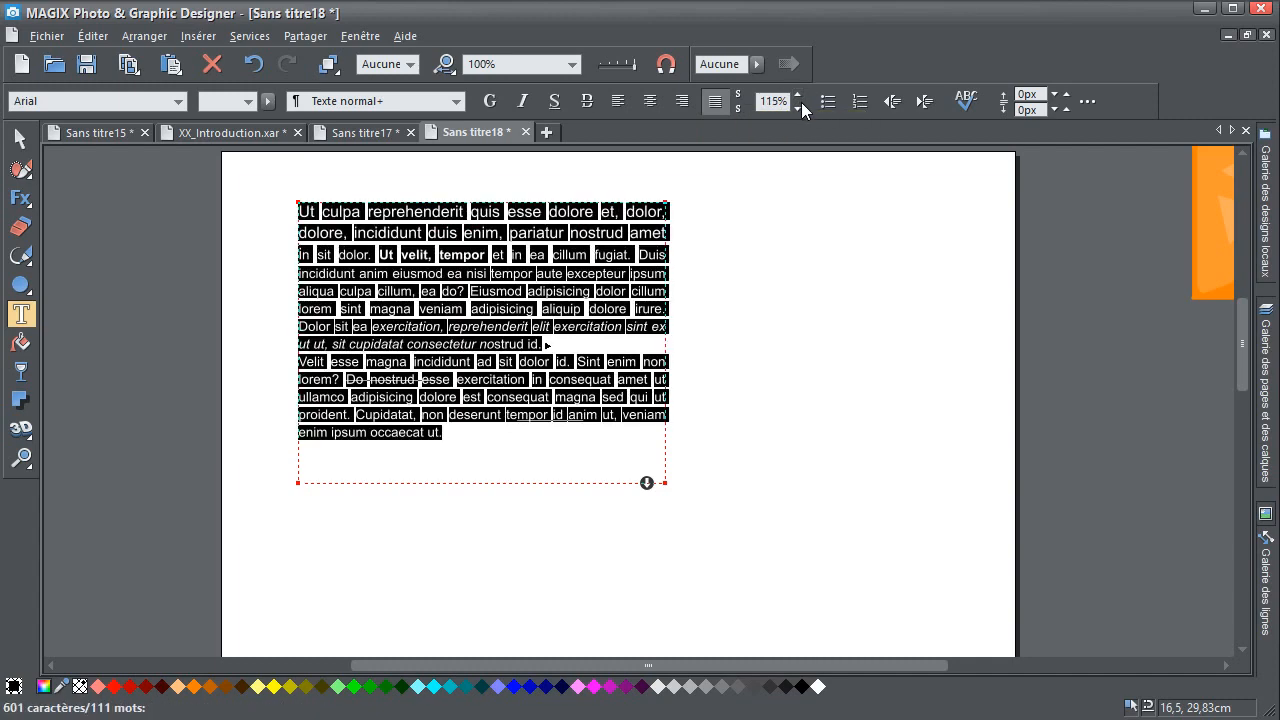
pyautogui.click(798, 95)
pyautogui.click(798, 95)
pyautogui.click(798, 95)
pyautogui.click(798, 95)
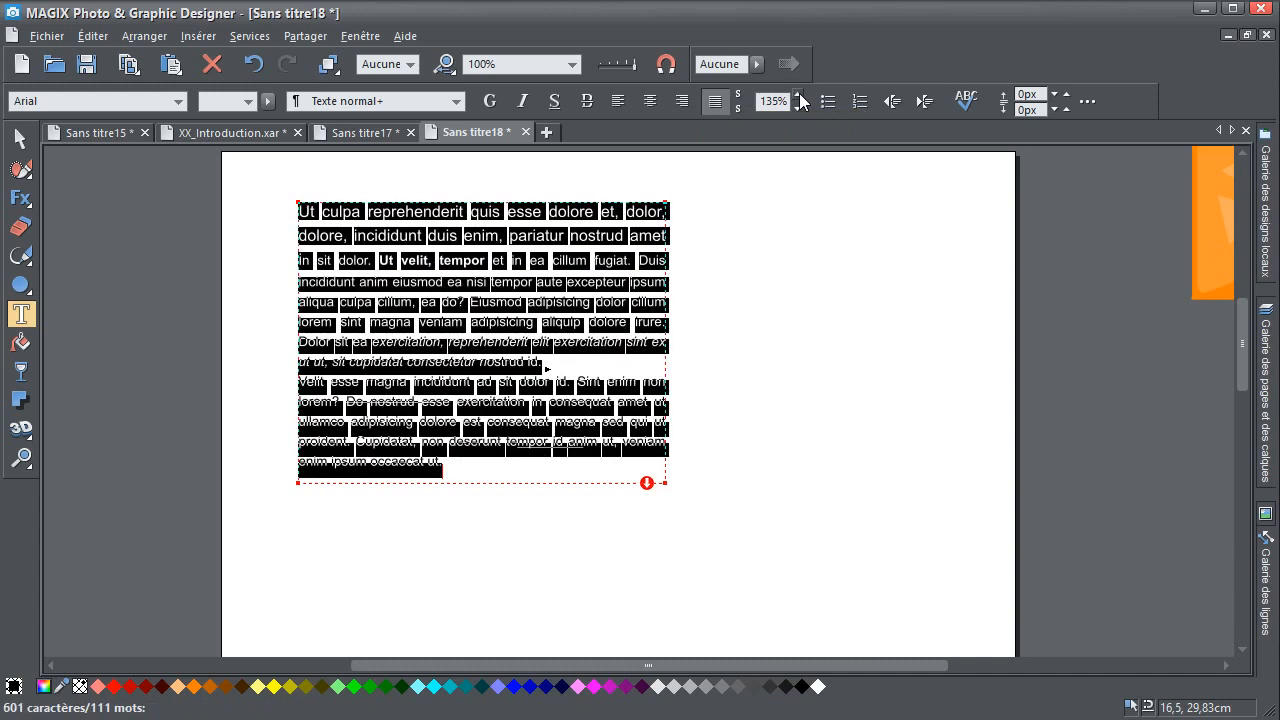
pyautogui.click(798, 95)
pyautogui.click(797, 108)
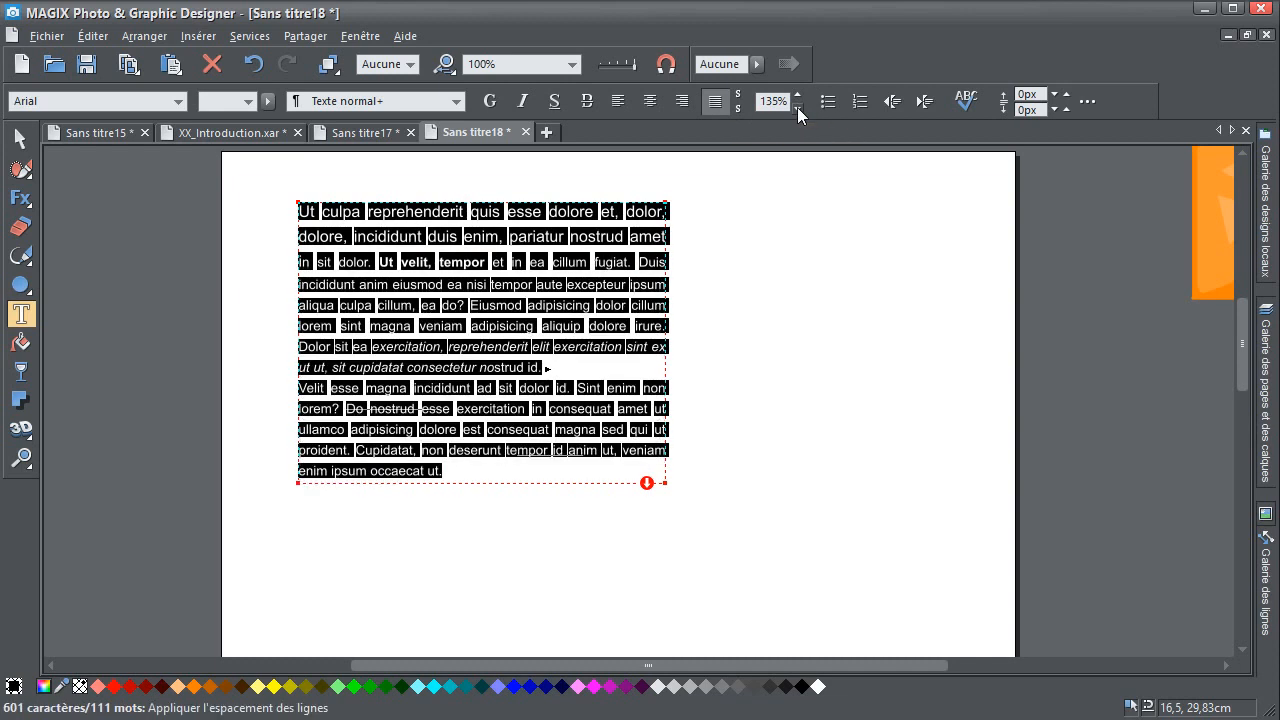
pyautogui.click(20, 138)
pyautogui.press('Escape')
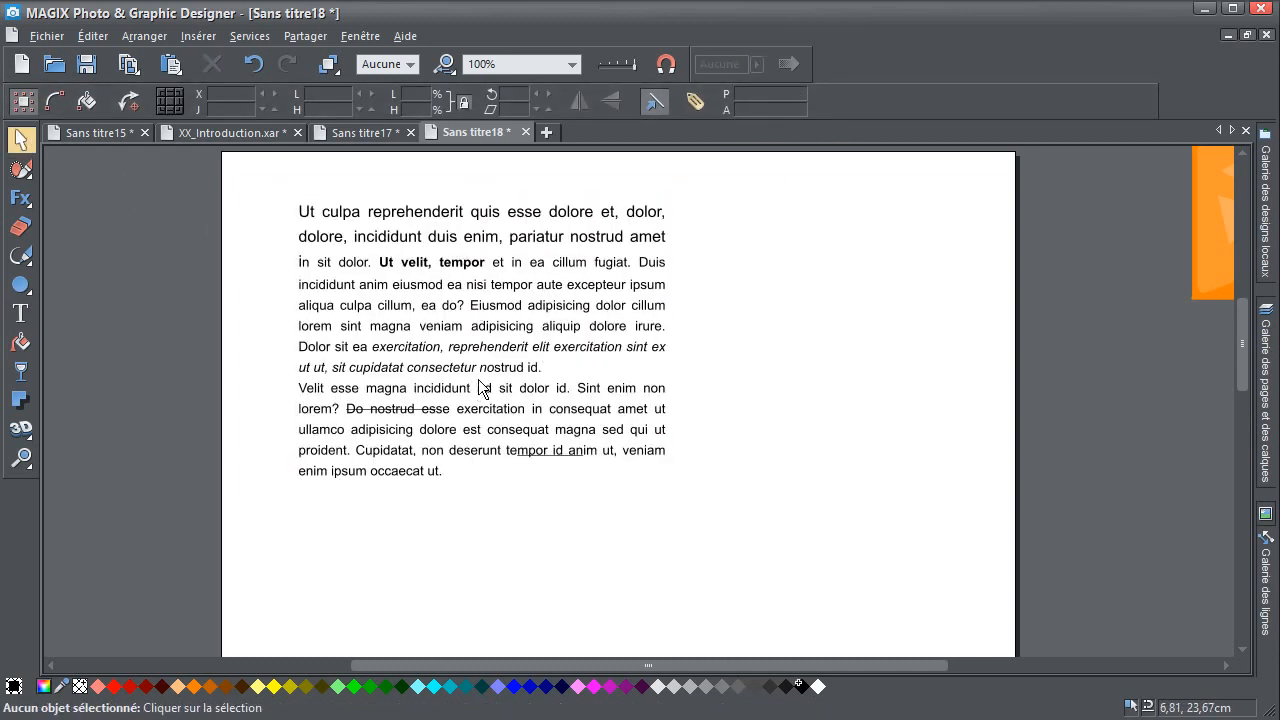
# Try indenting all the text by one level, then remove the indent
pyautogui.doubleClick(468, 476)
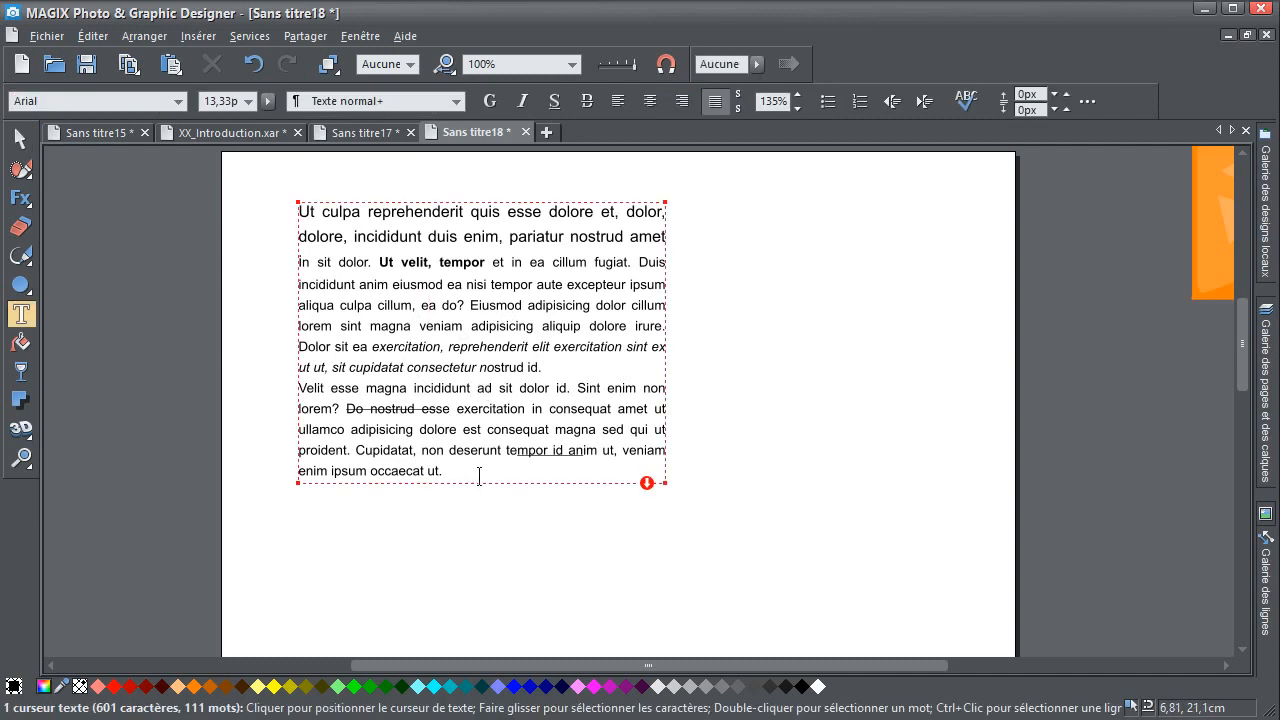
pyautogui.hotkey('ctrl', 'a')
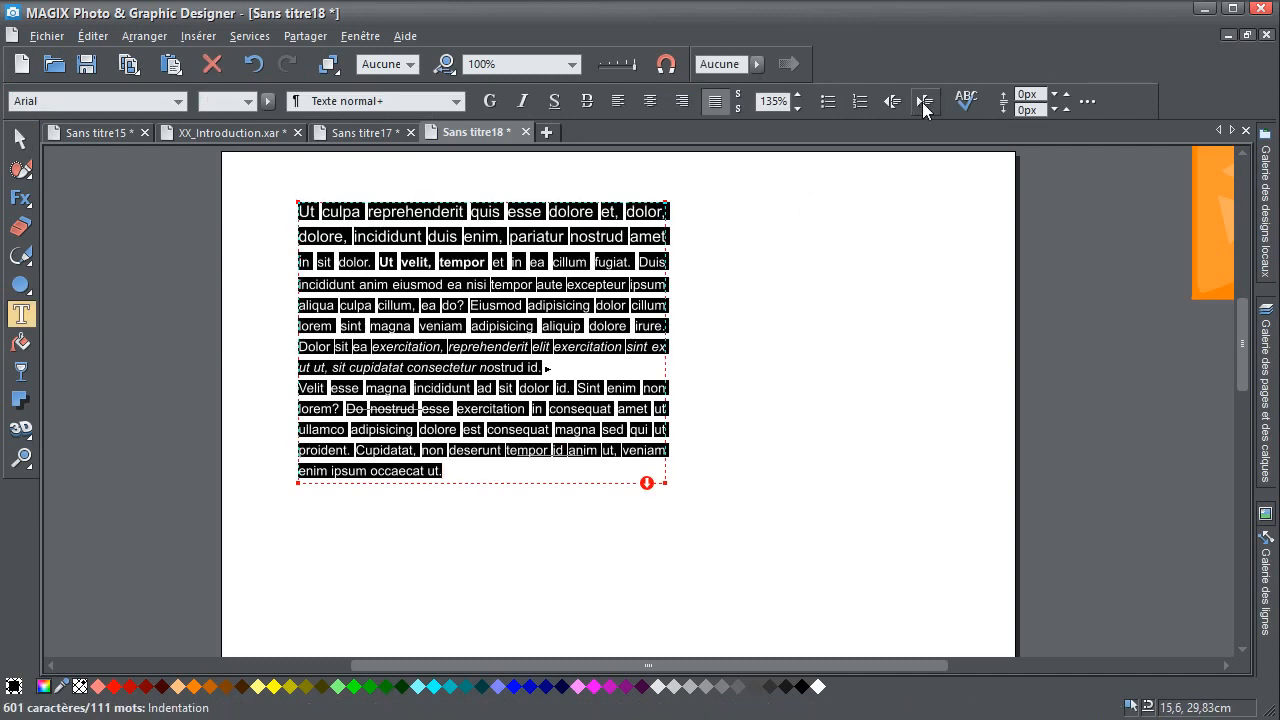
pyautogui.click(922, 102)
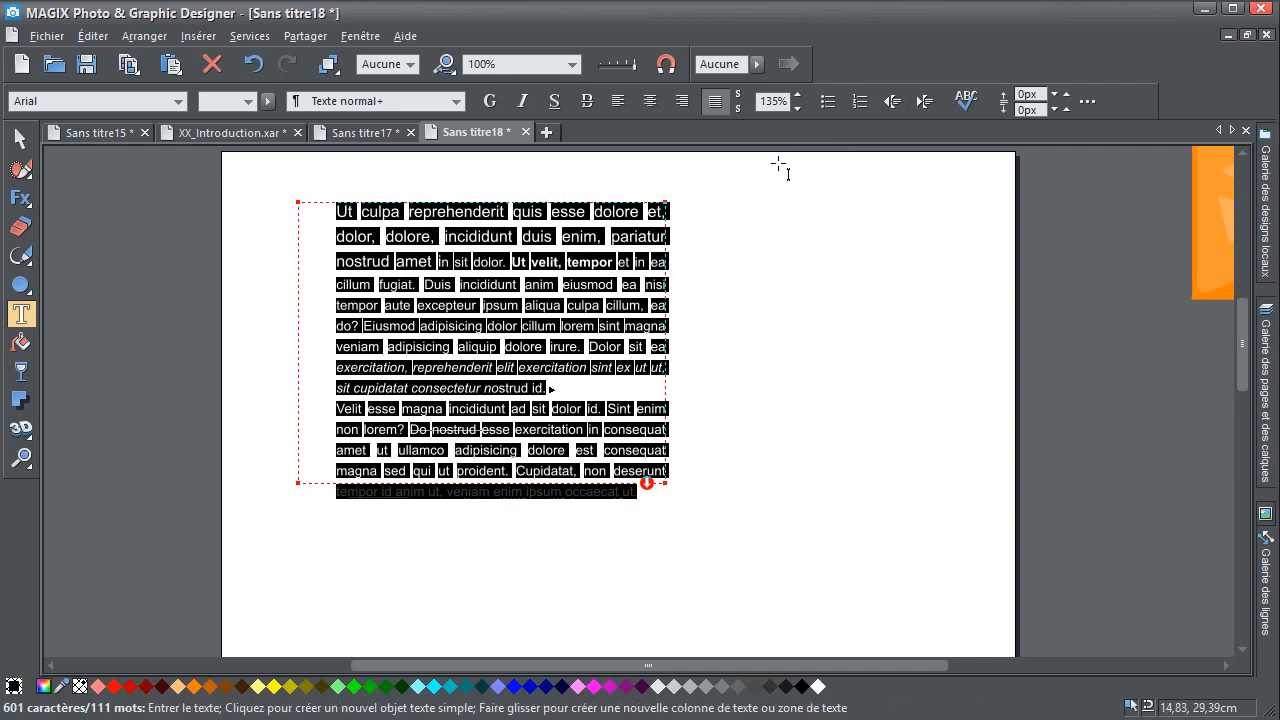
pyautogui.click(895, 104)
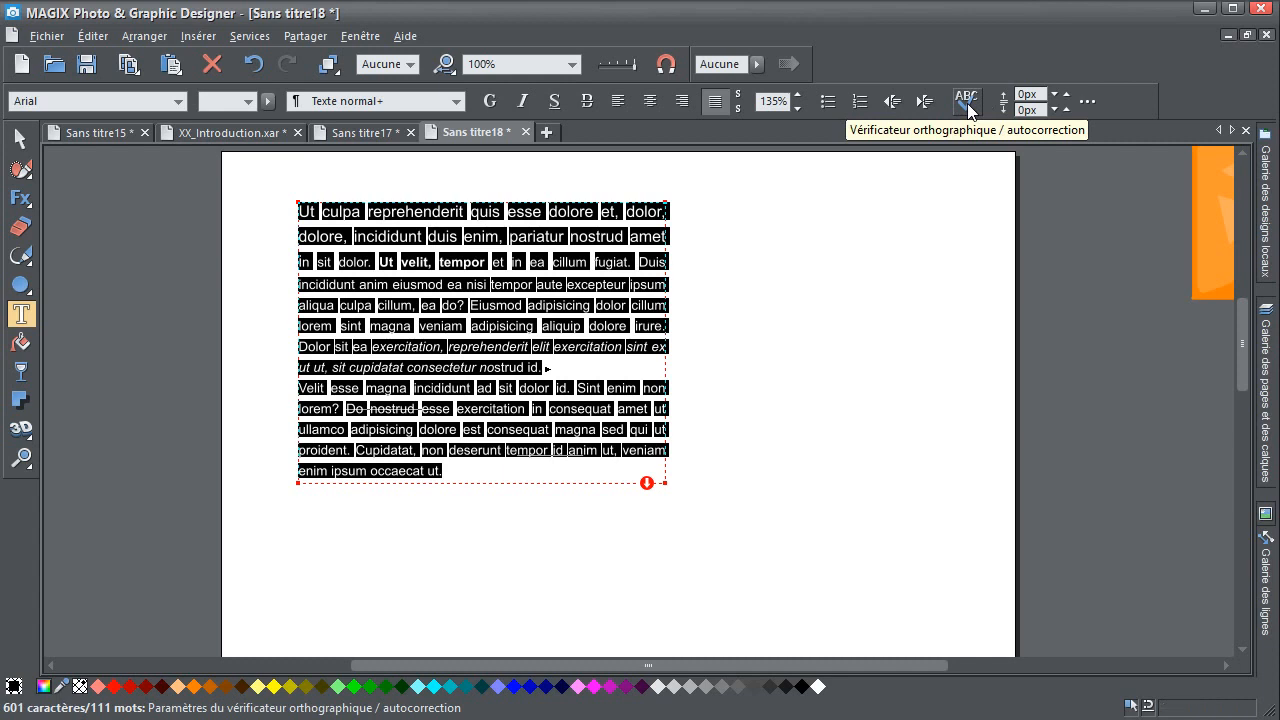
# Insert three blank lines above the first paragraph
pyautogui.click(330, 268)
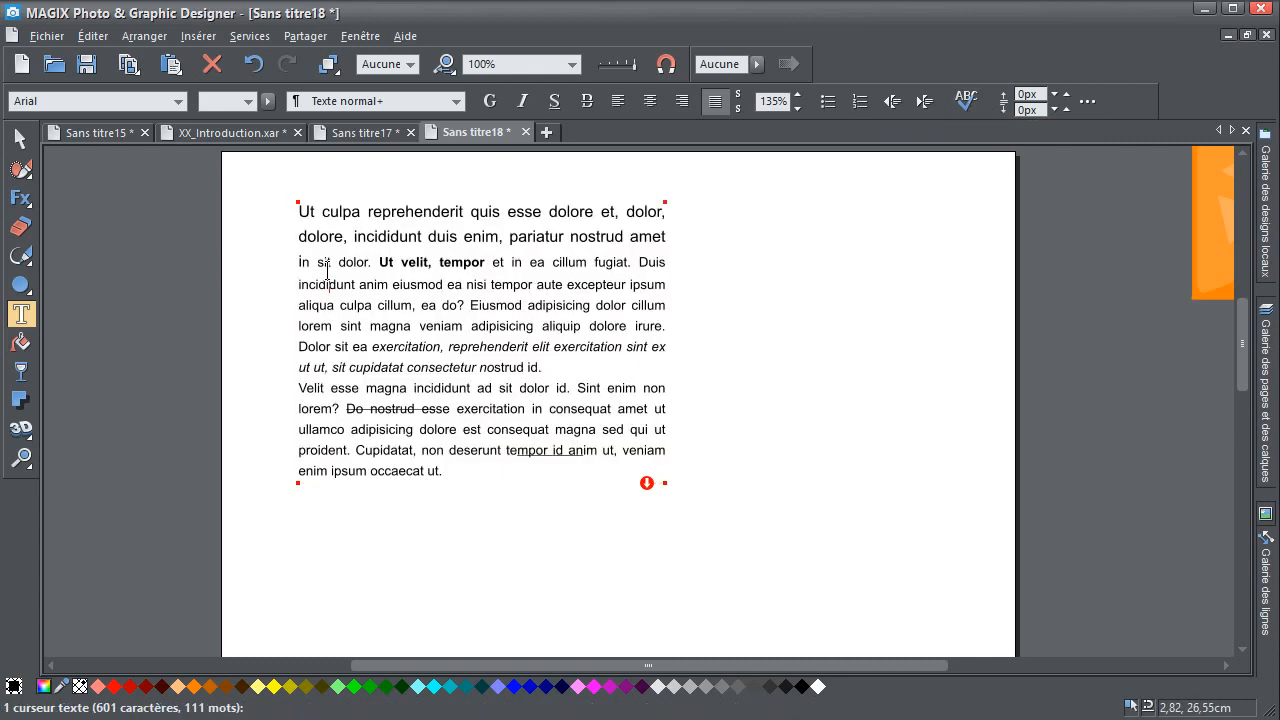
pyautogui.press('Return')
pyautogui.press('Return')
pyautogui.press('Return')
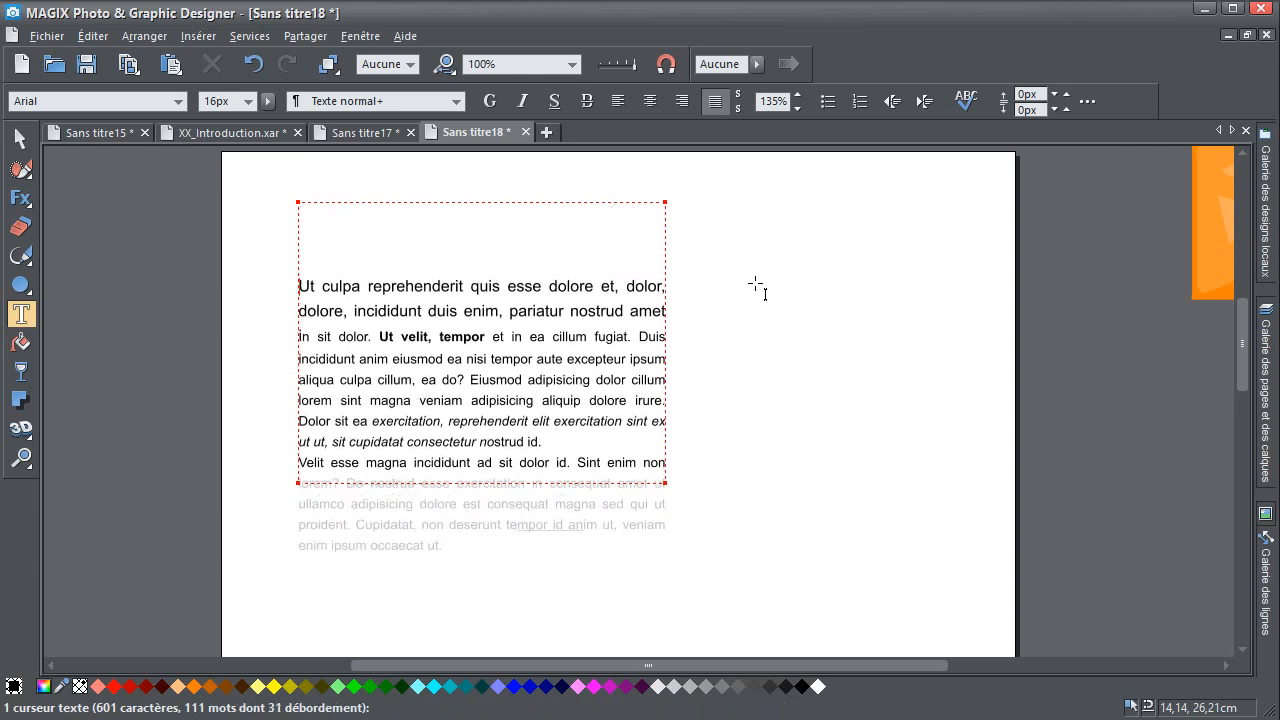
# Create a bulleted list at the start of the text area with the items "dsfsdfsdf", "fsdfsdfsd" and "dsfsd"
pyautogui.click(827, 101)
pyautogui.write('dsfsdfsdf')
pyautogui.press('Return')
pyautogui.write('fsdfsdfsd')
pyautogui.press('Return')
pyautogui.write('ds')
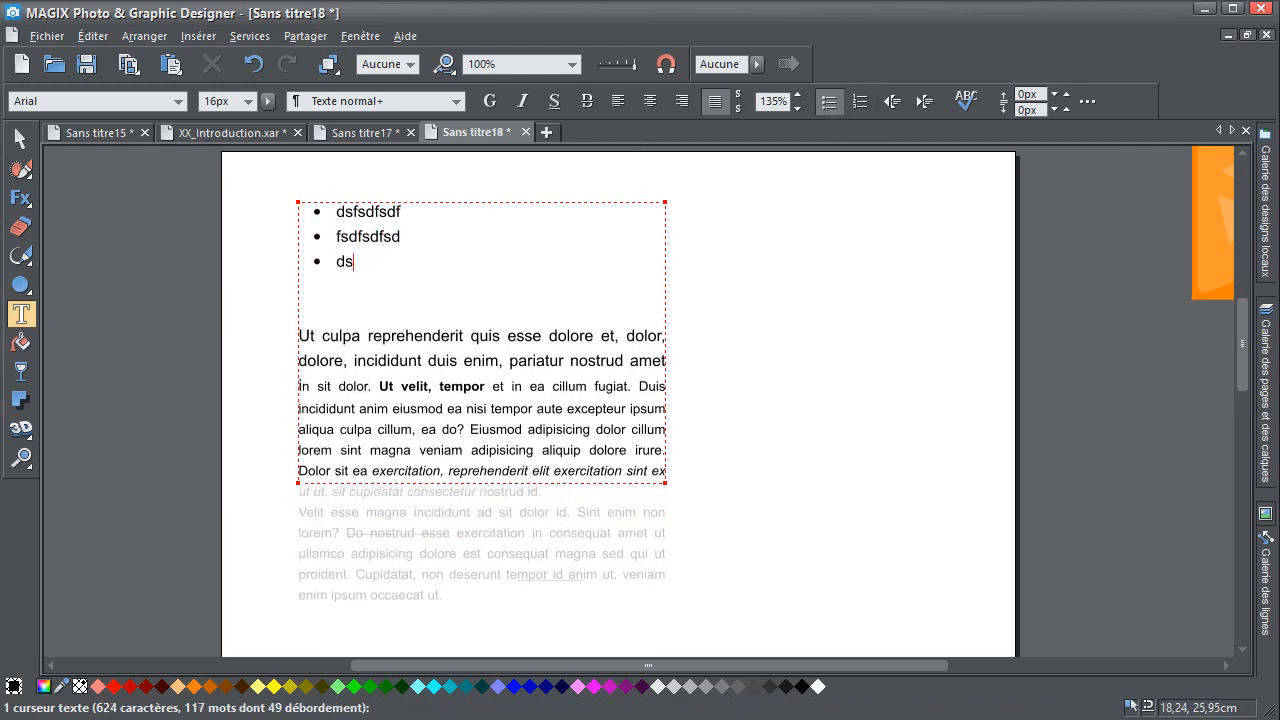
pyautogui.write('fsd')
pyautogui.press('Return')
pyautogui.press('Return')
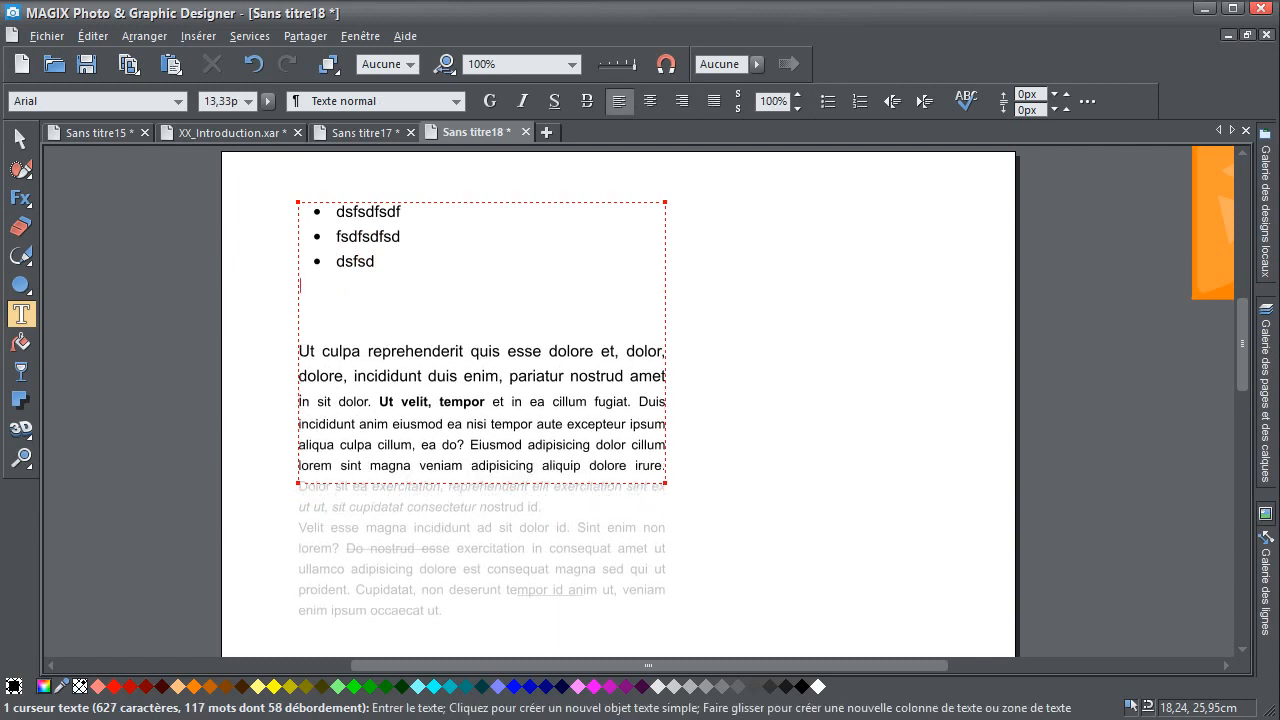
# Add three "element" lines below the bulleted list and format them as a numbered list
pyautogui.press('Return')
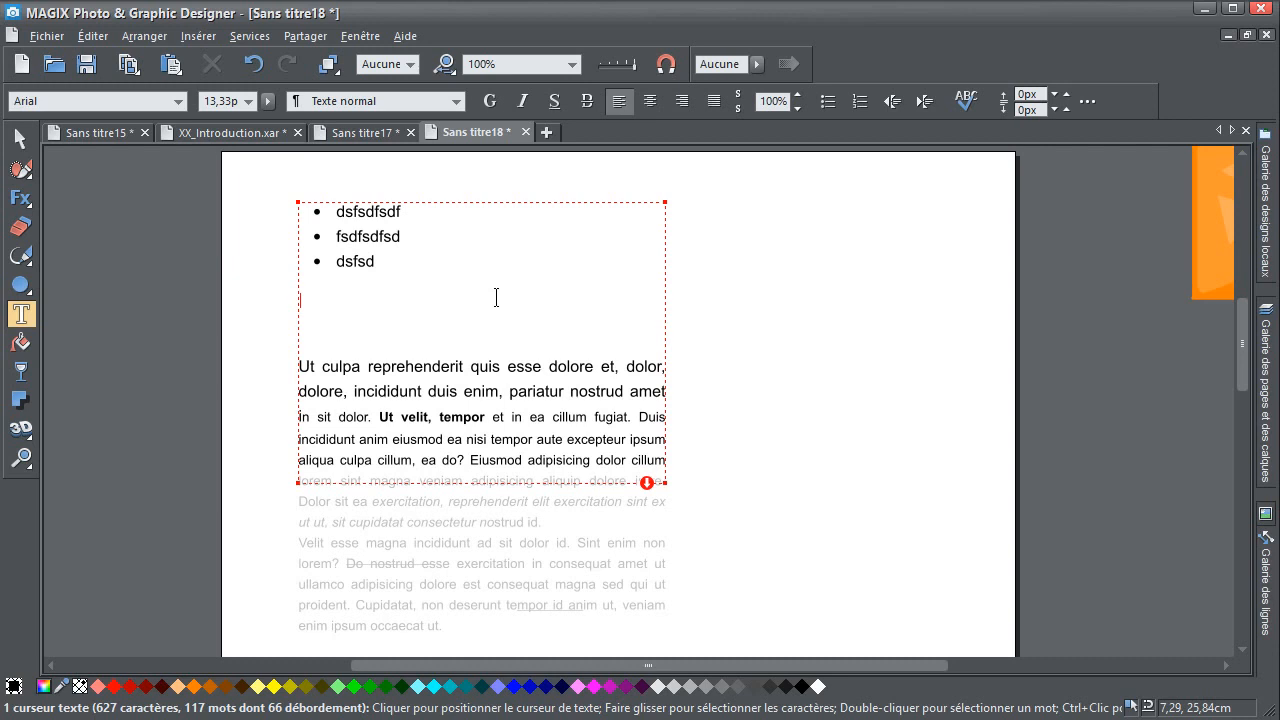
pyautogui.write('element')
pyautogui.press('Return')
pyautogui.write('element')
pyautogui.press('Return')
pyautogui.write('element')
pyautogui.moveTo(371, 331); pyautogui.dragTo(277, 300)
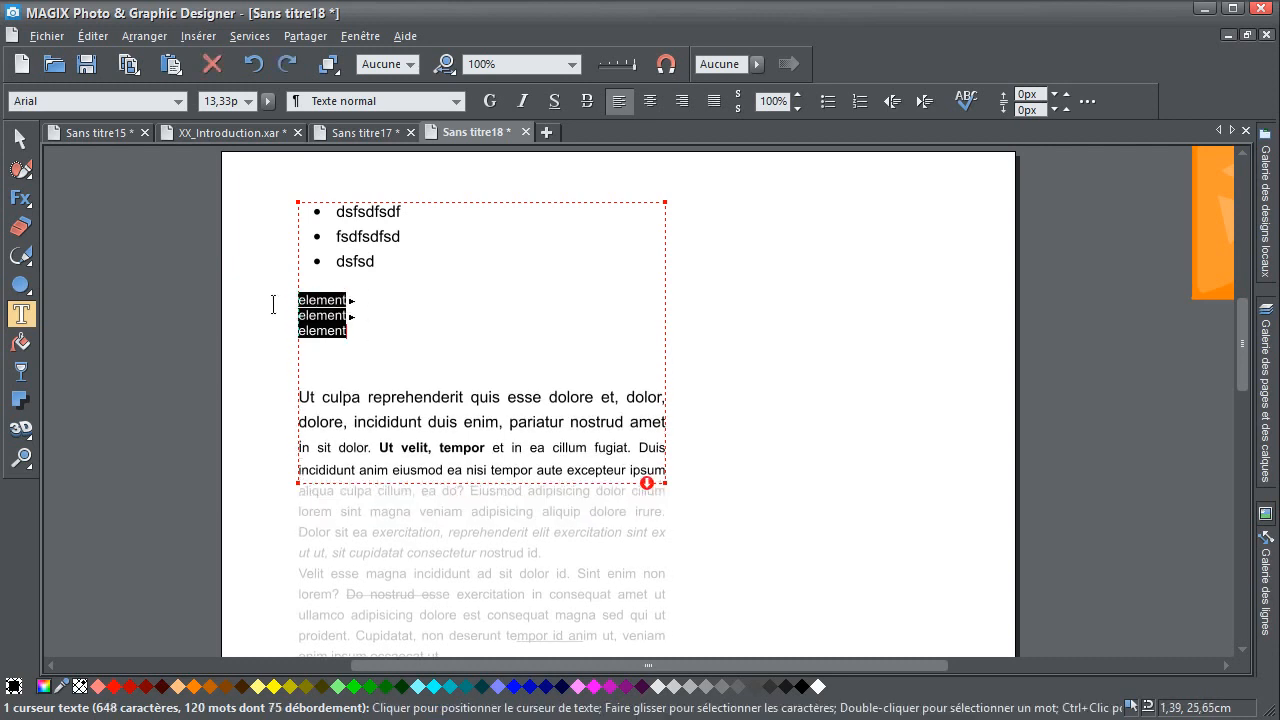
pyautogui.click(859, 101)
pyautogui.click(443, 310)
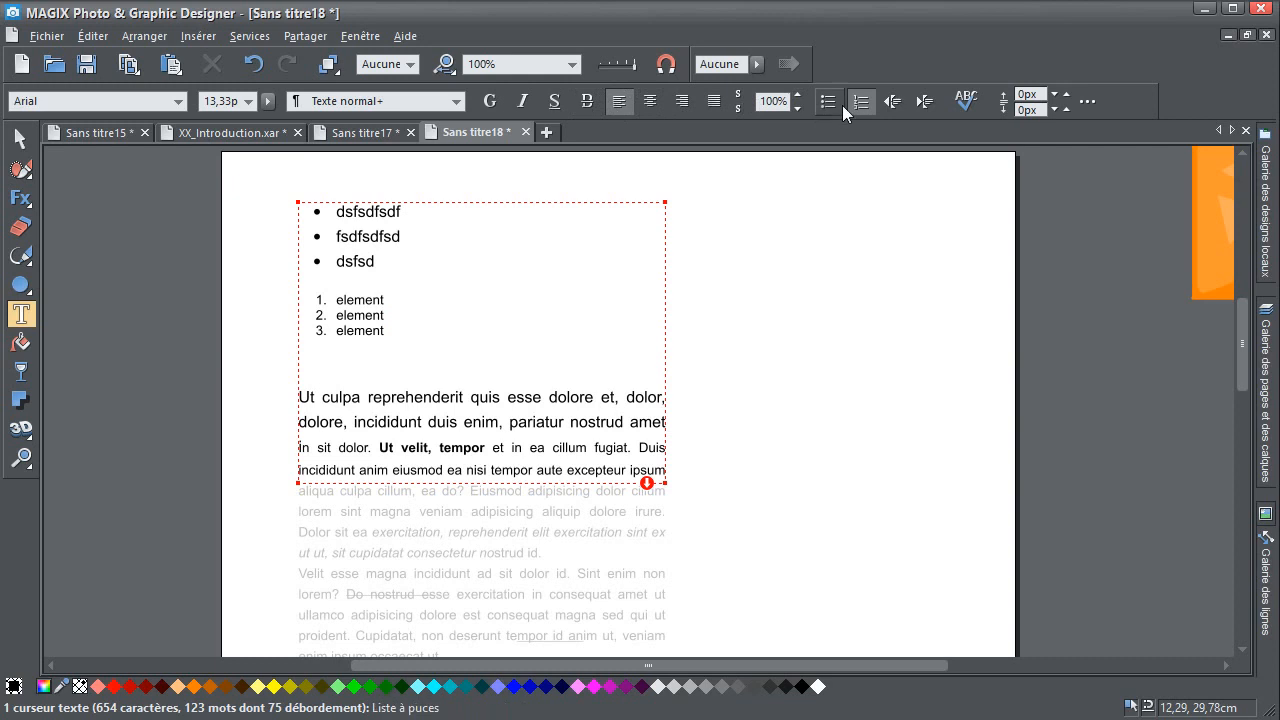
# Show the advanced text functions briefly and hide them again
pyautogui.click(1087, 101)
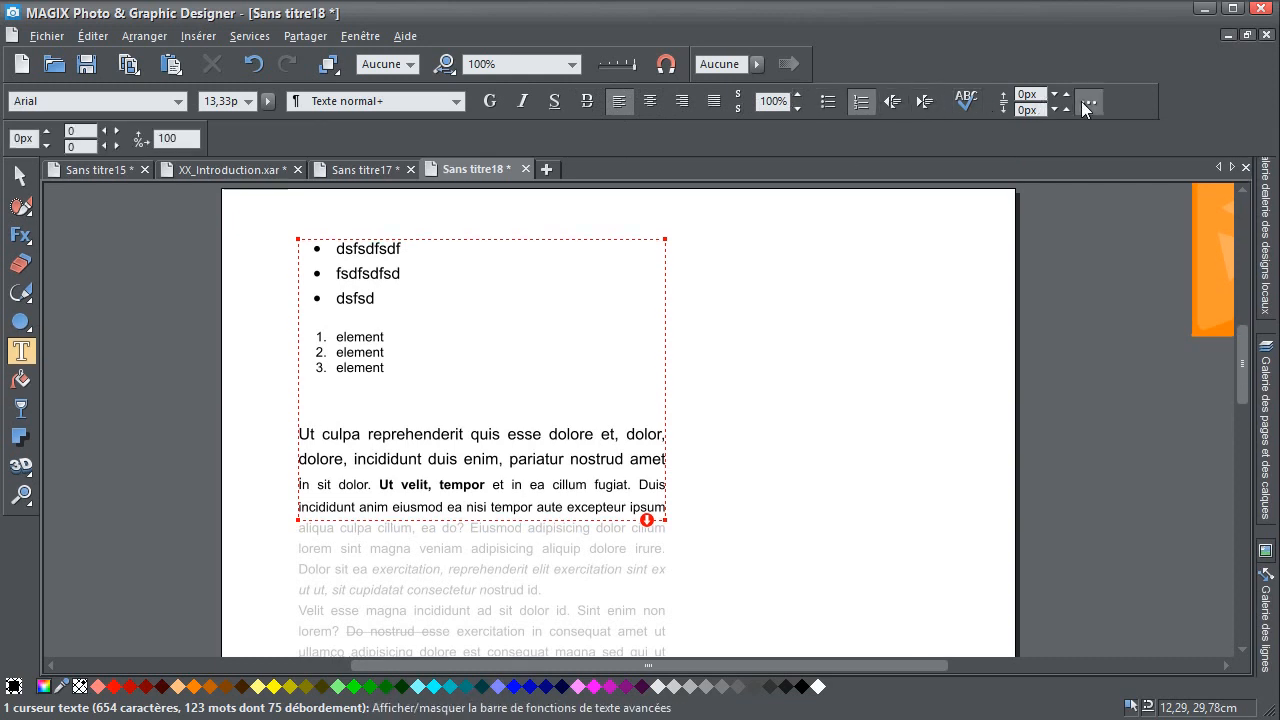
pyautogui.click(1087, 101)
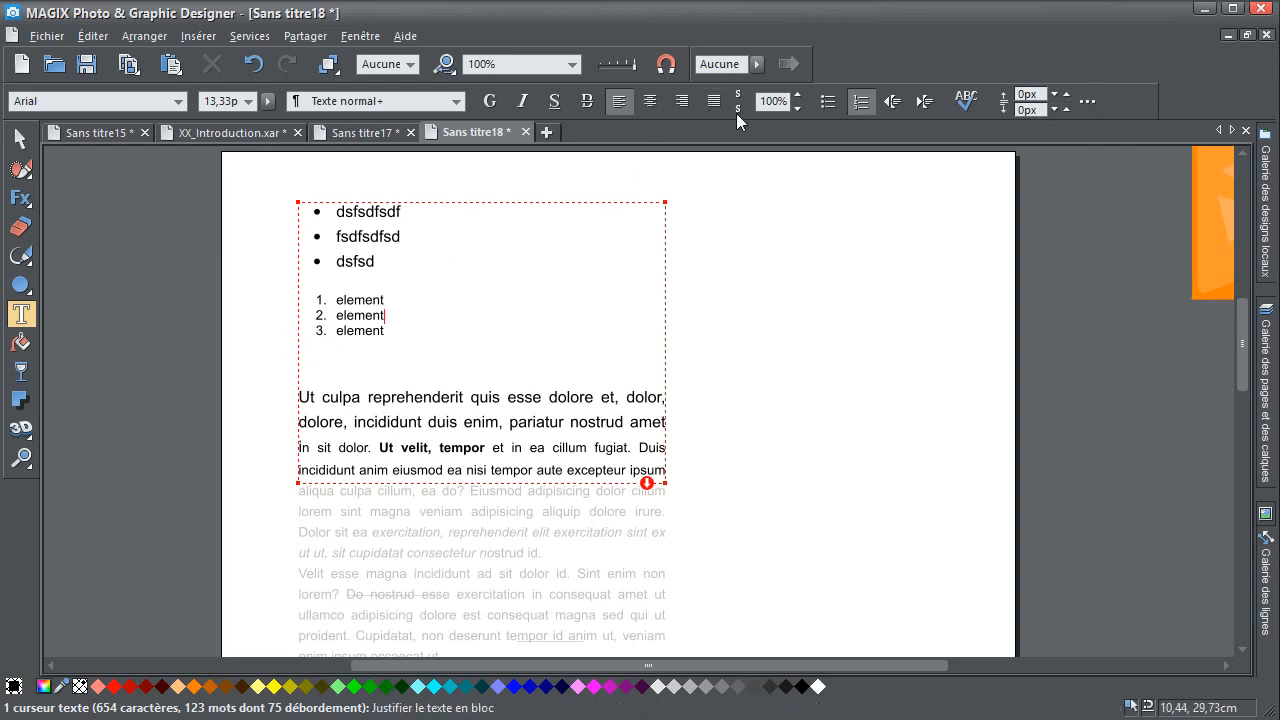
# Add the line "element exposant" between the numbered list and the first paragraph, with two extra blank lines below it
pyautogui.scroll(-1, 410, 291)
pyautogui.click(349, 346)
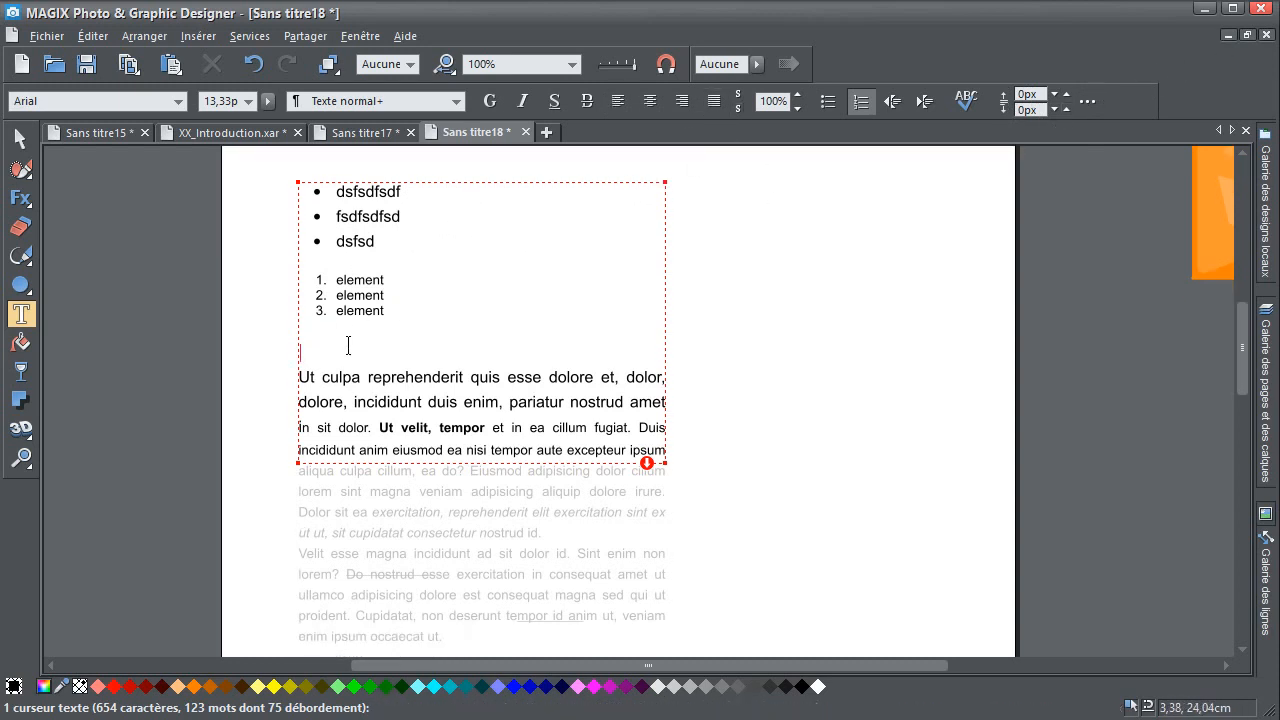
pyautogui.press('Return')
pyautogui.press('Return')
pyautogui.press('Up')
pyautogui.press('Up')
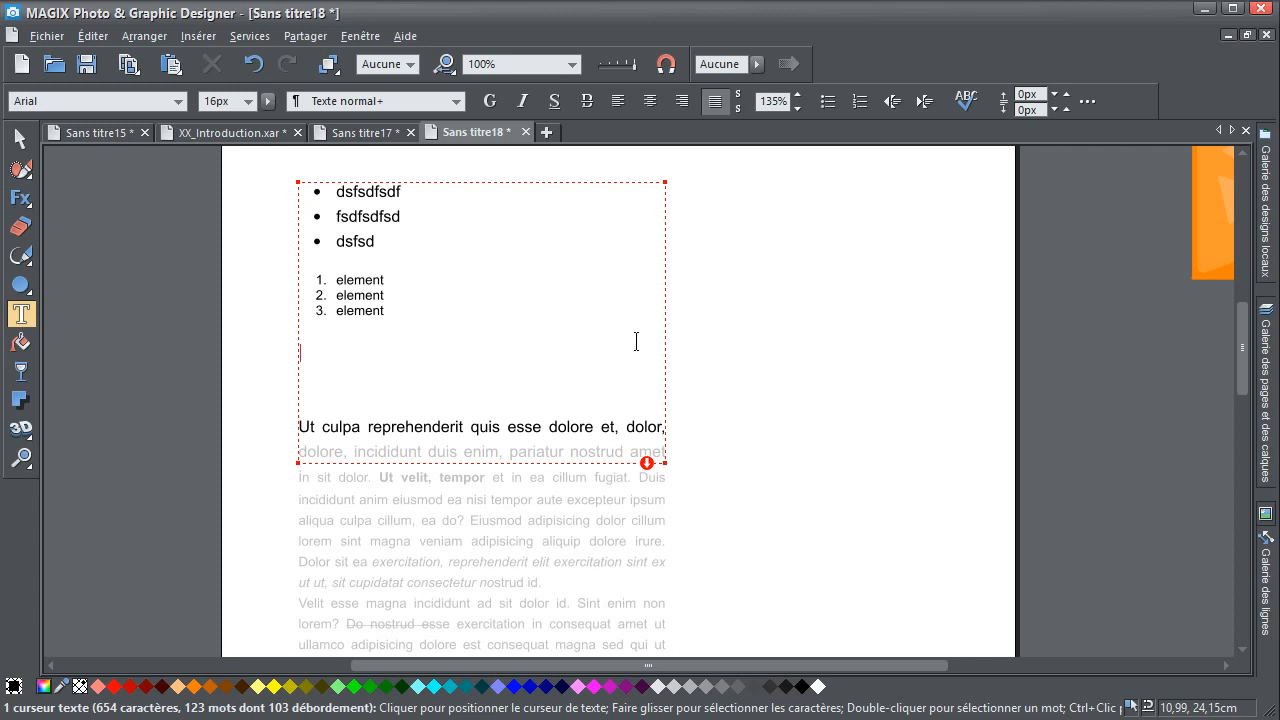
pyautogui.write('element exposant')
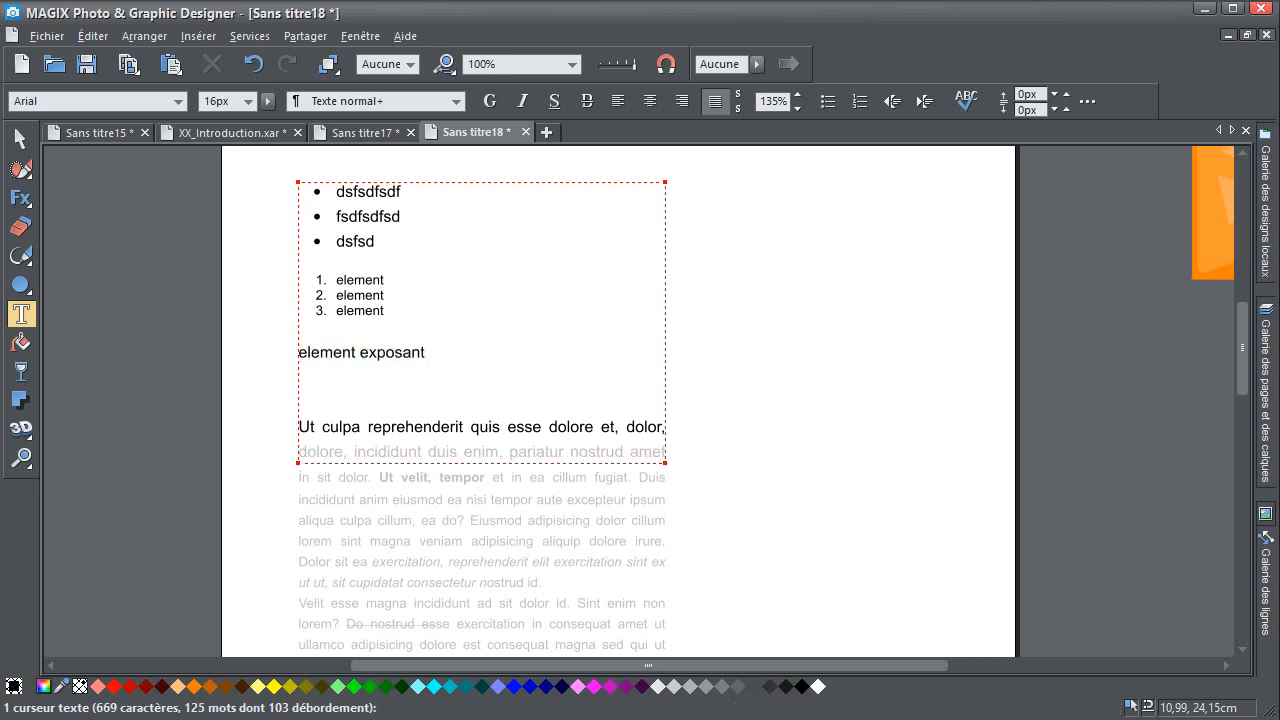
# Format the word "exposant" in the line "element exposant" as superscript
pyautogui.doubleClick(392, 352)
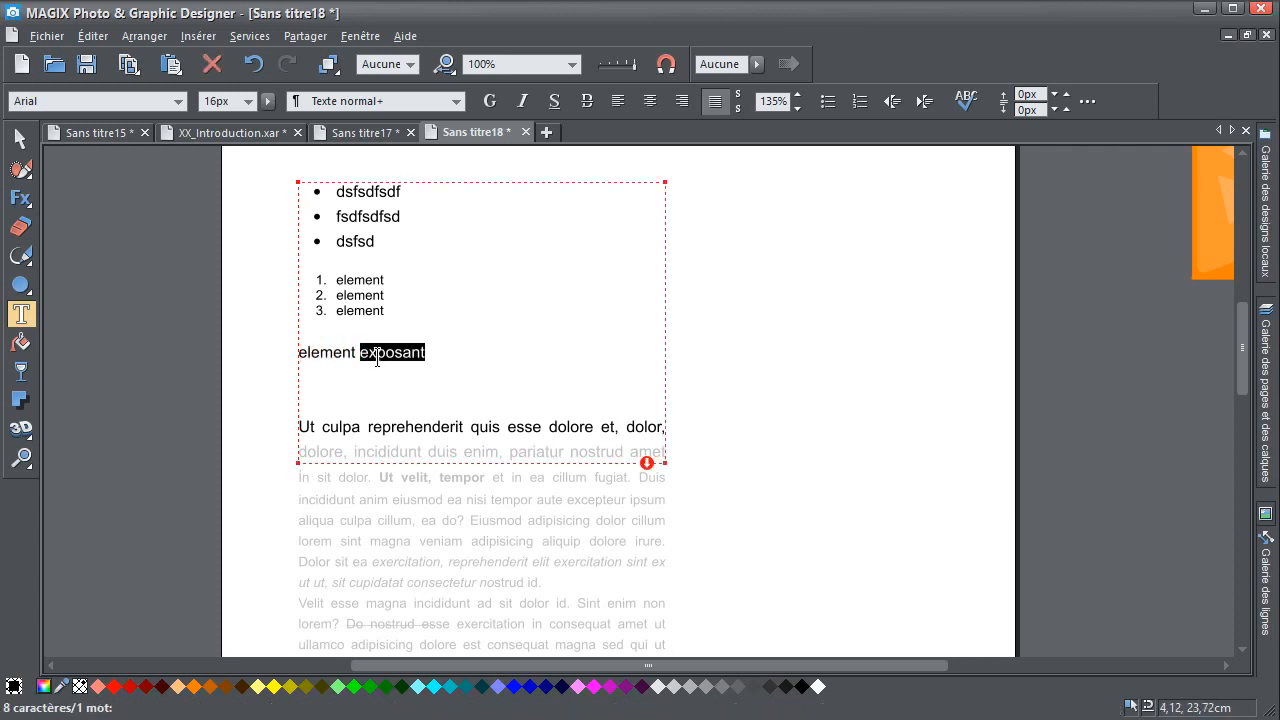
pyautogui.click(737, 94)
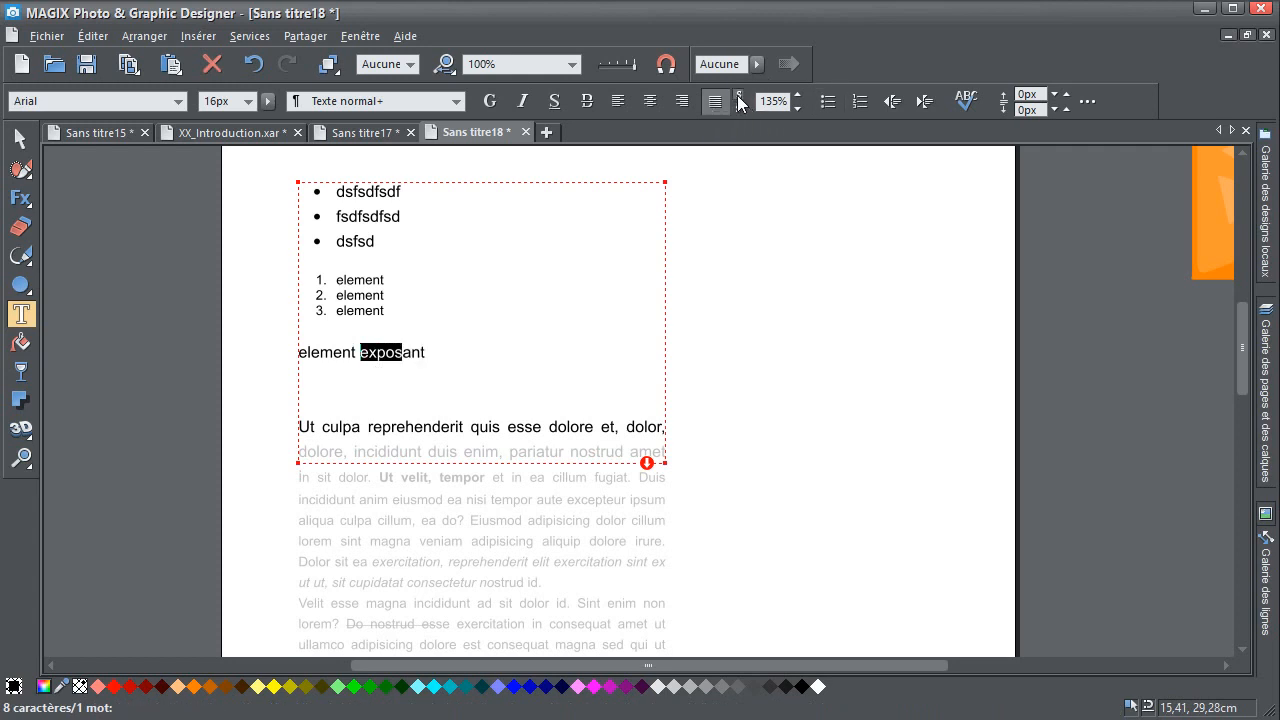
pyautogui.click(405, 354)
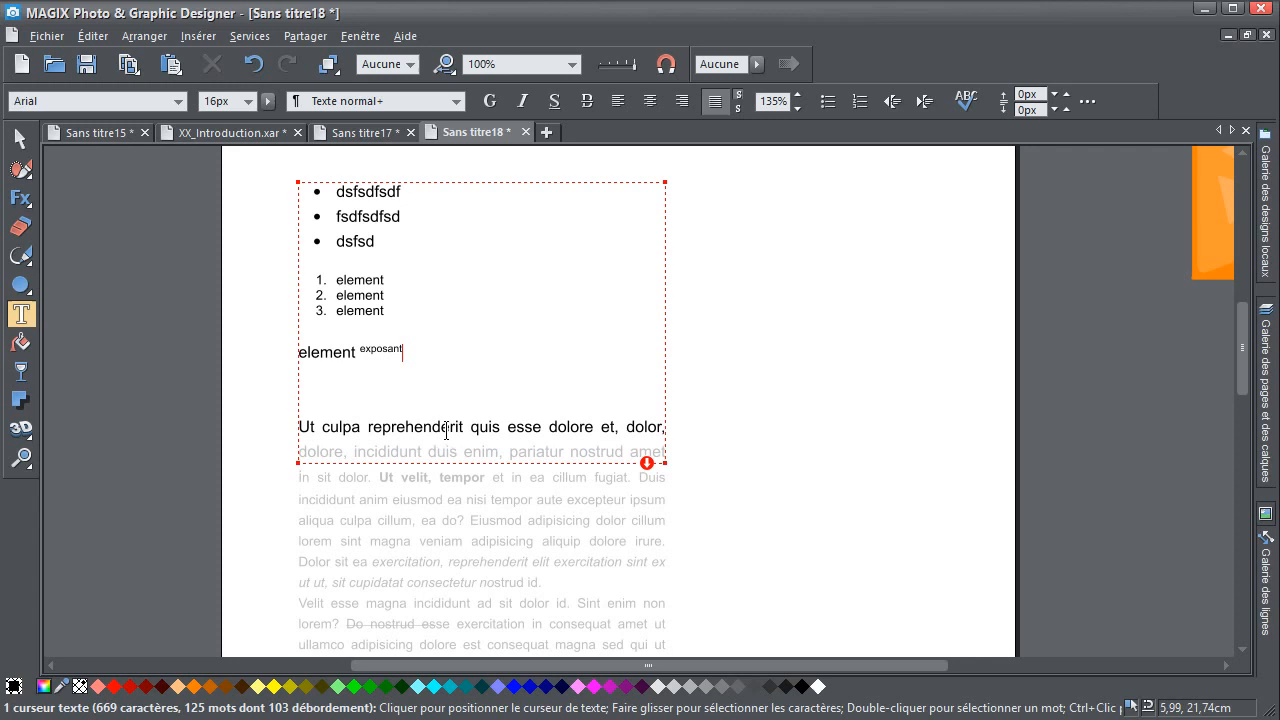
# Switch the word "exposant" to subscript and return it to normal text
pyautogui.doubleClick(420, 343)
pyautogui.click(741, 111)
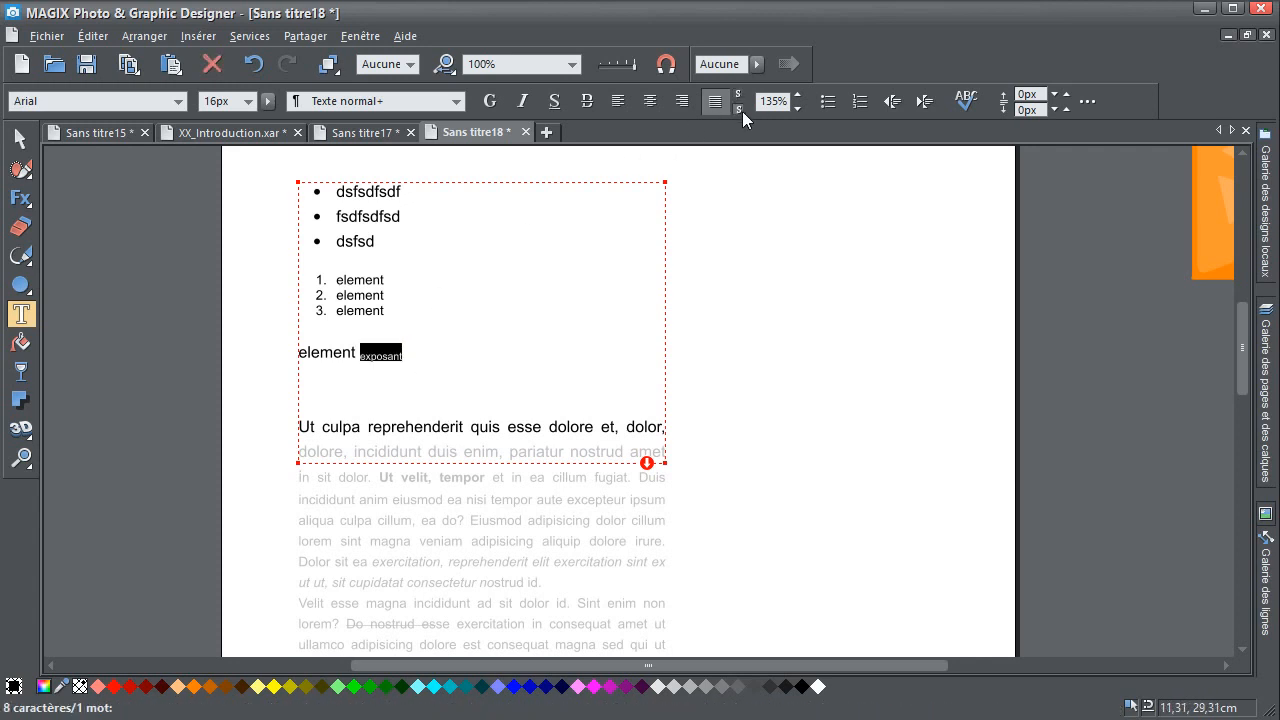
pyautogui.click(404, 350)
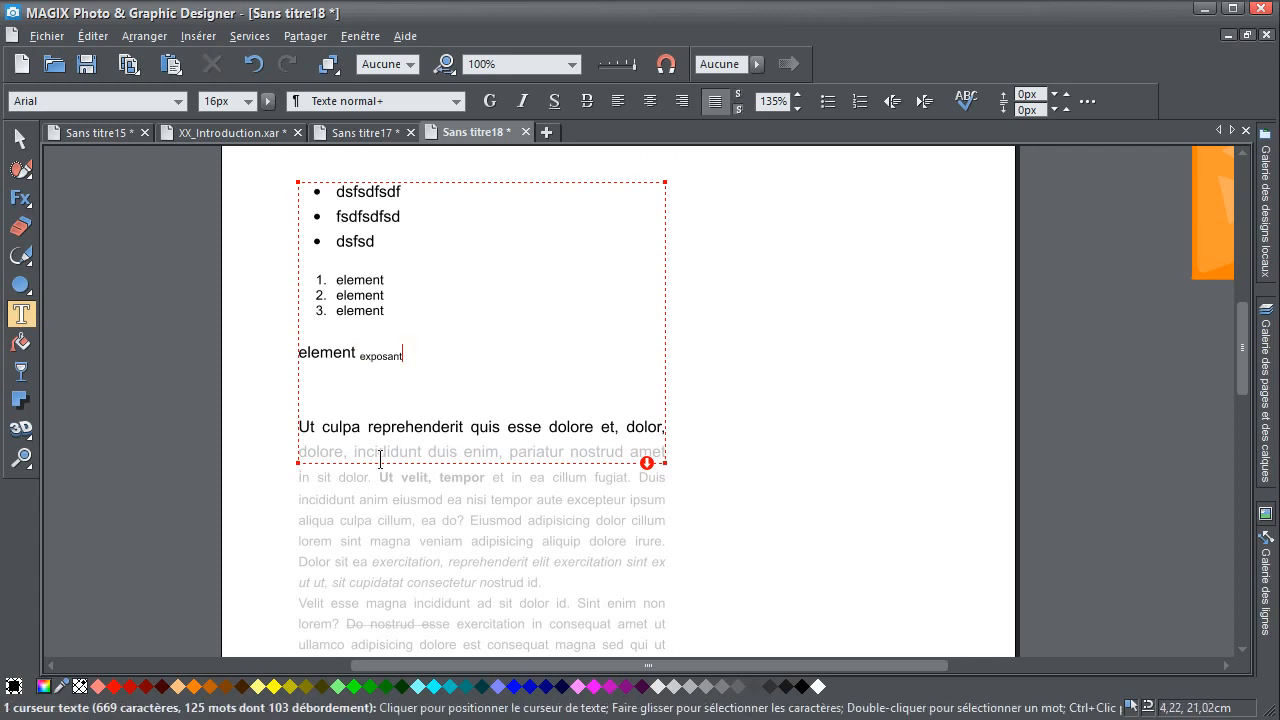
pyautogui.doubleClick(396, 350)
pyautogui.click(742, 109)
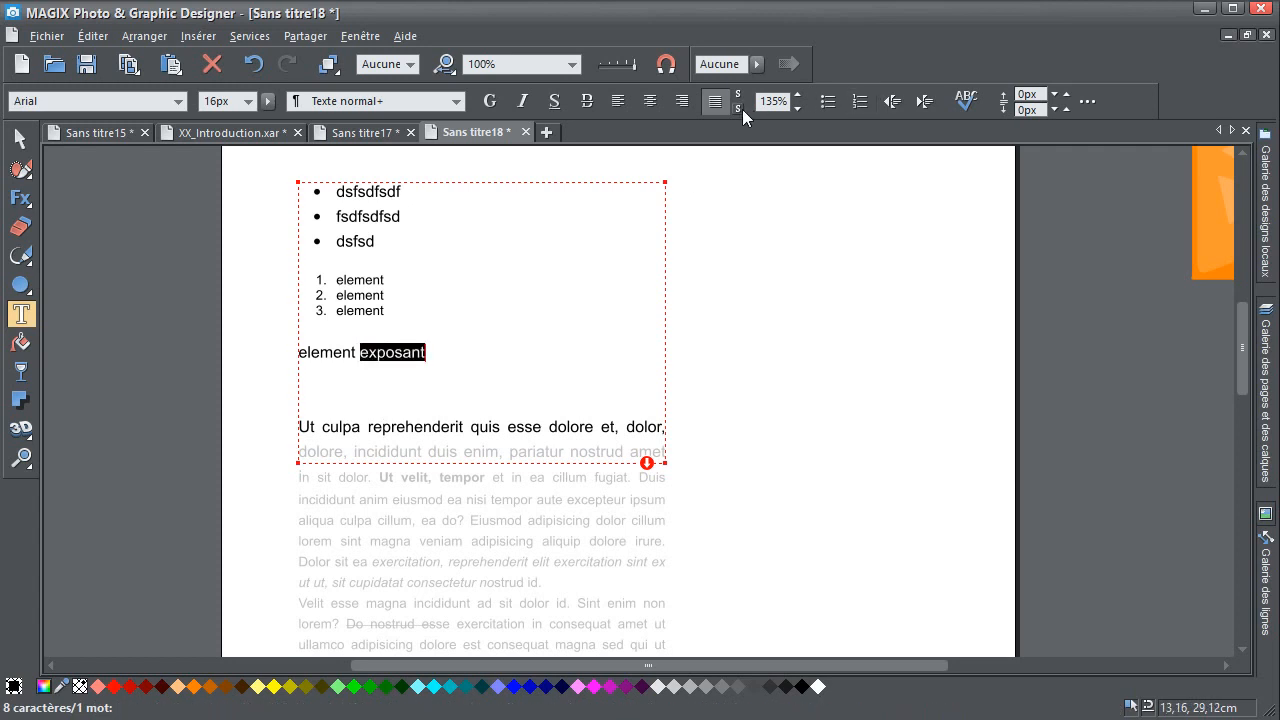
pyautogui.hotkey('ctrl', 'z')
# Enlarge the text area, making it slightly wider and tall enough to hold all of its overflowing text
pyautogui.moveTo(662, 458); pyautogui.dragTo(703, 632)
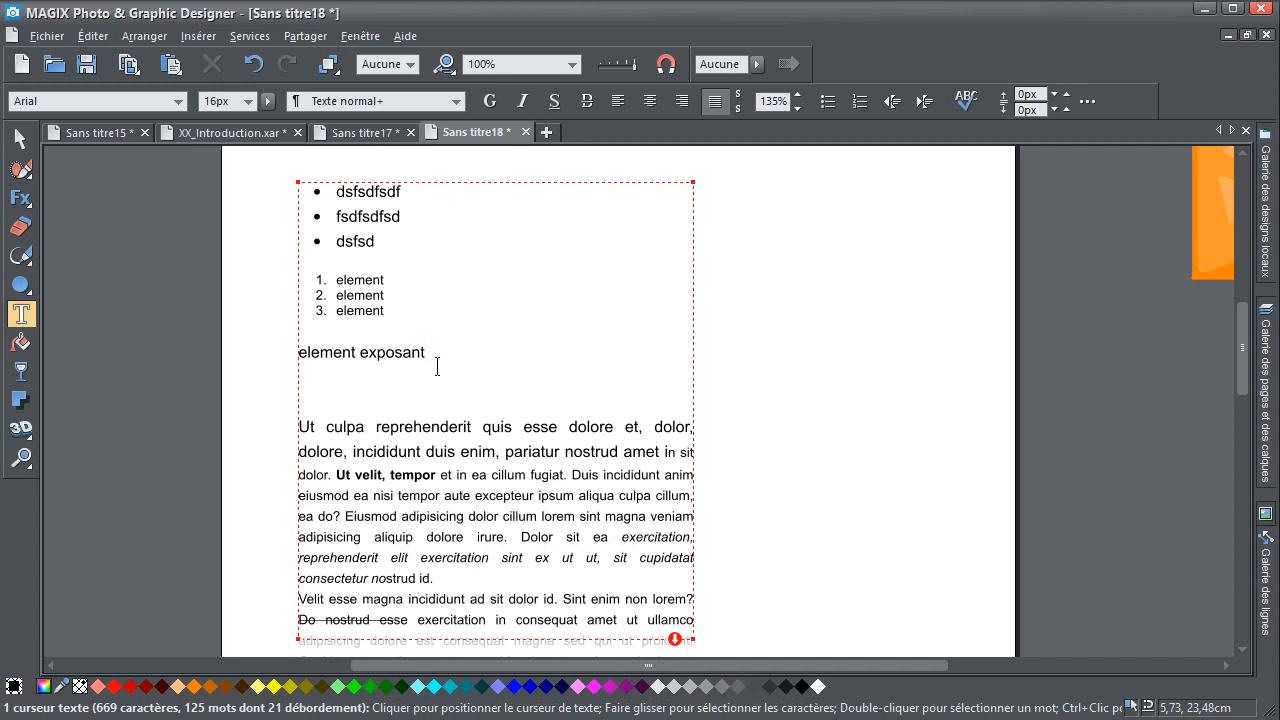
pyautogui.scroll(-3, 437, 366)
pyautogui.scroll(-3, 437, 366)
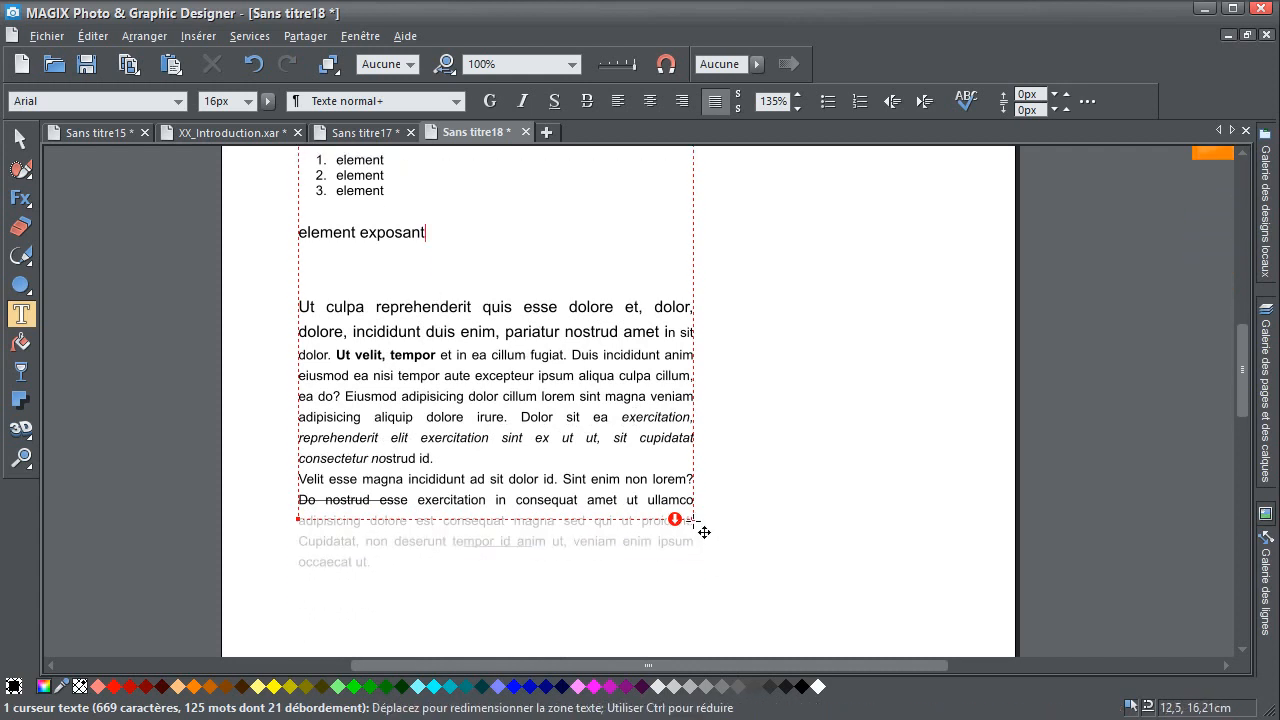
pyautogui.moveTo(703, 529); pyautogui.dragTo(703, 599)
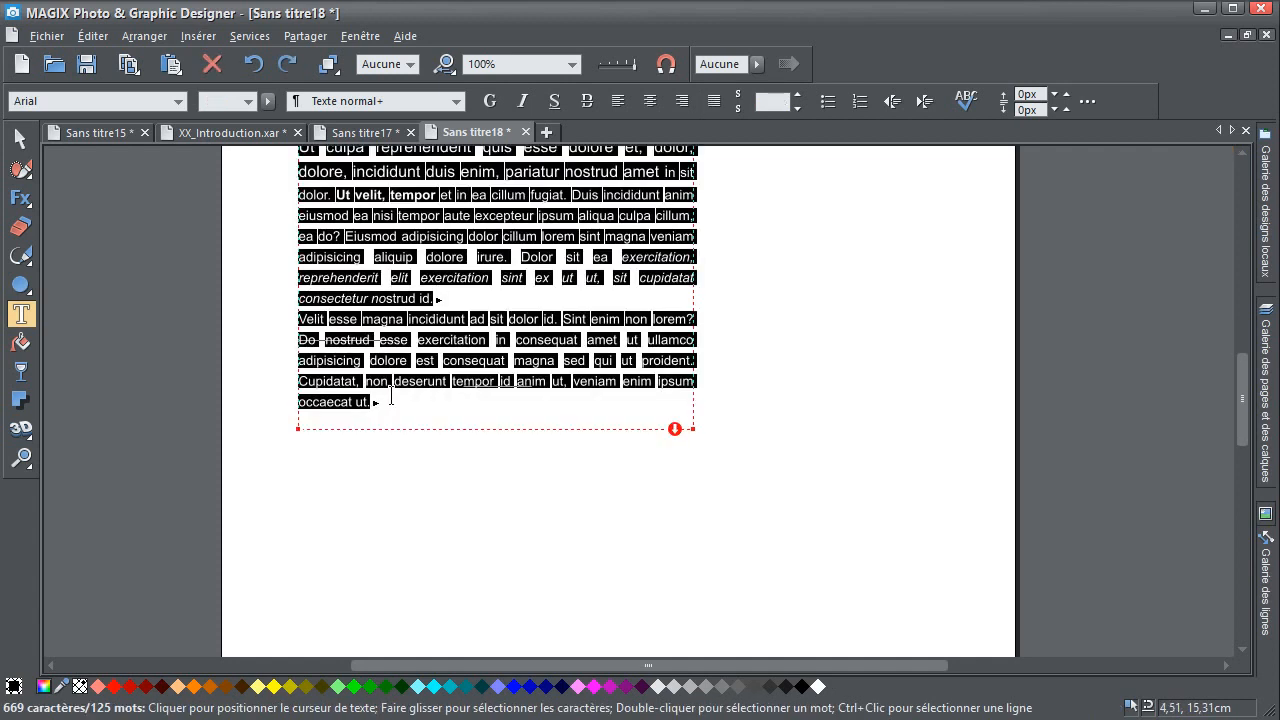
# Delete all the text inside the text area
pyautogui.scroll(10, 390, 398)
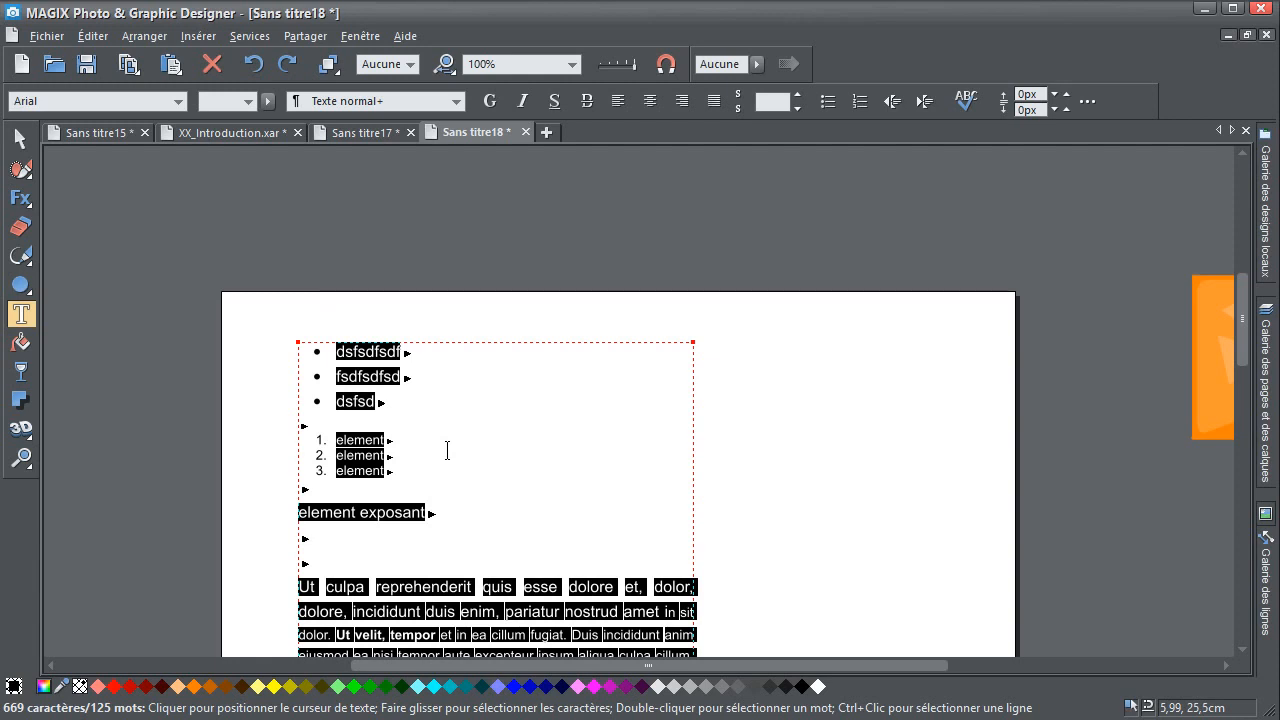
pyautogui.scroll(-1, 447, 451)
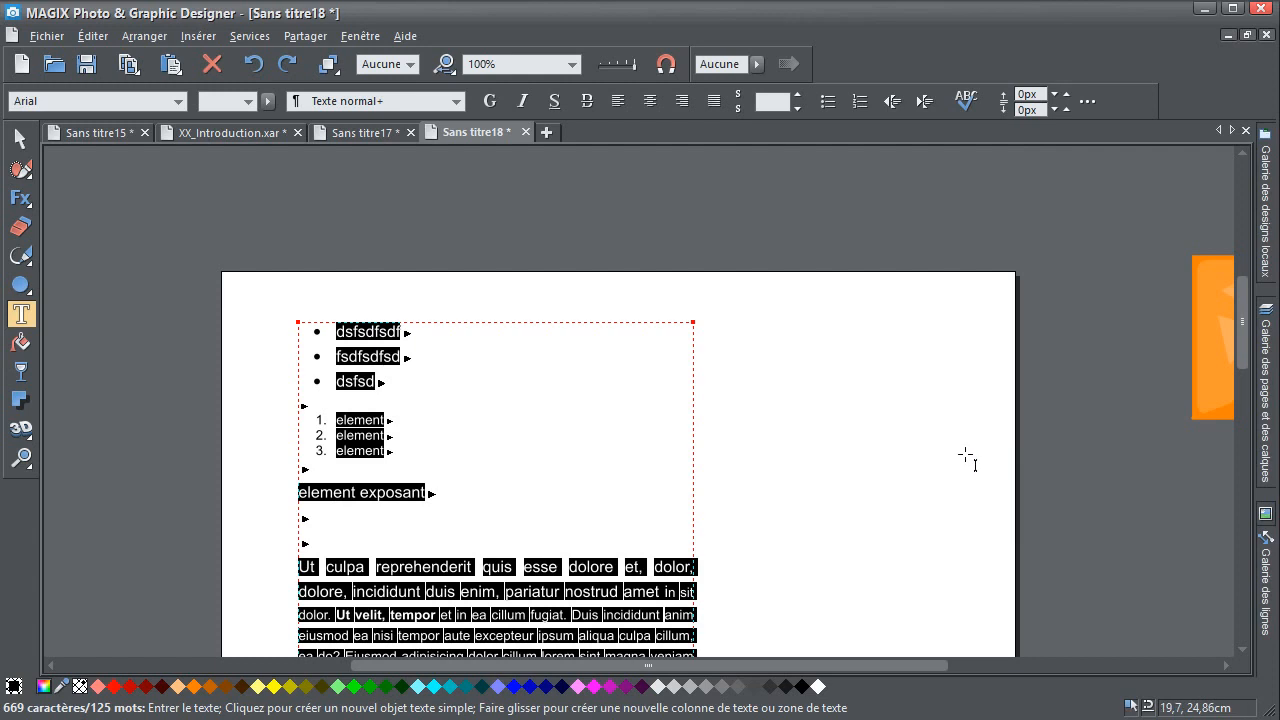
pyautogui.scroll(-1, 965, 455)
pyautogui.press('Delete')
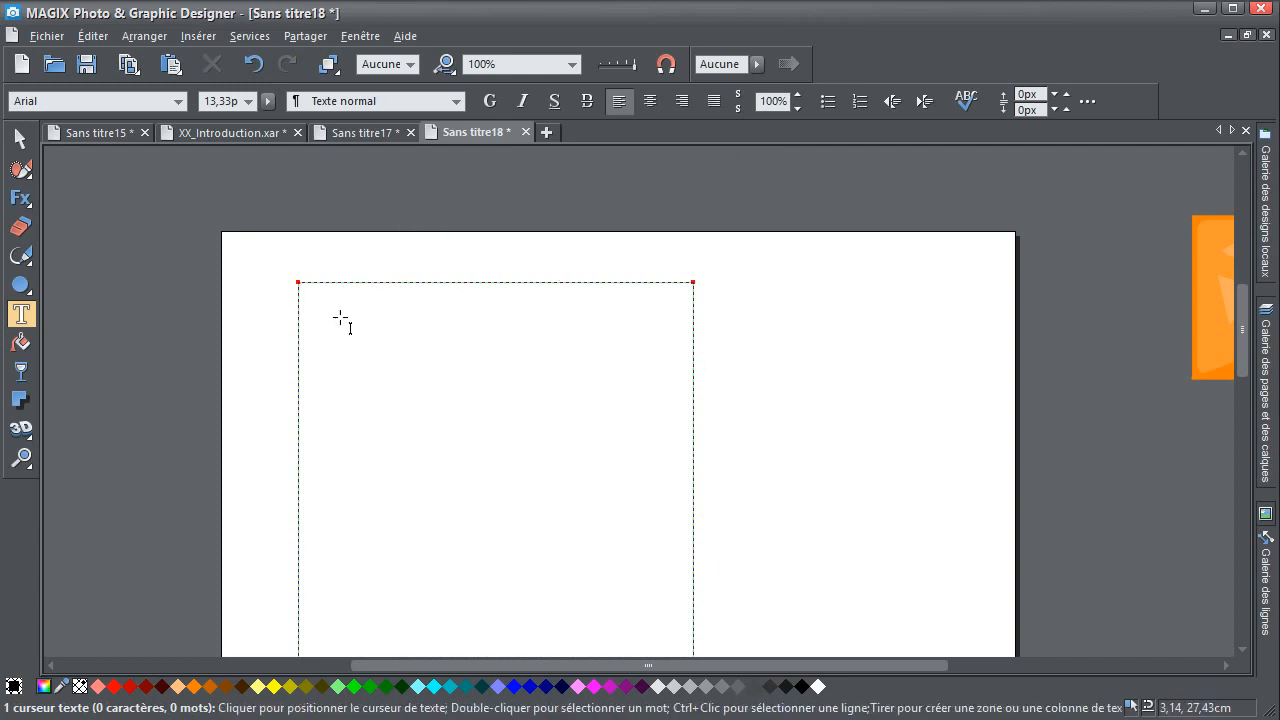
# Enter the heading "TITRE 1", a placeholder paragraph below it and the heading "TITRE 2", separated by blank lines
pyautogui.write('TIT')
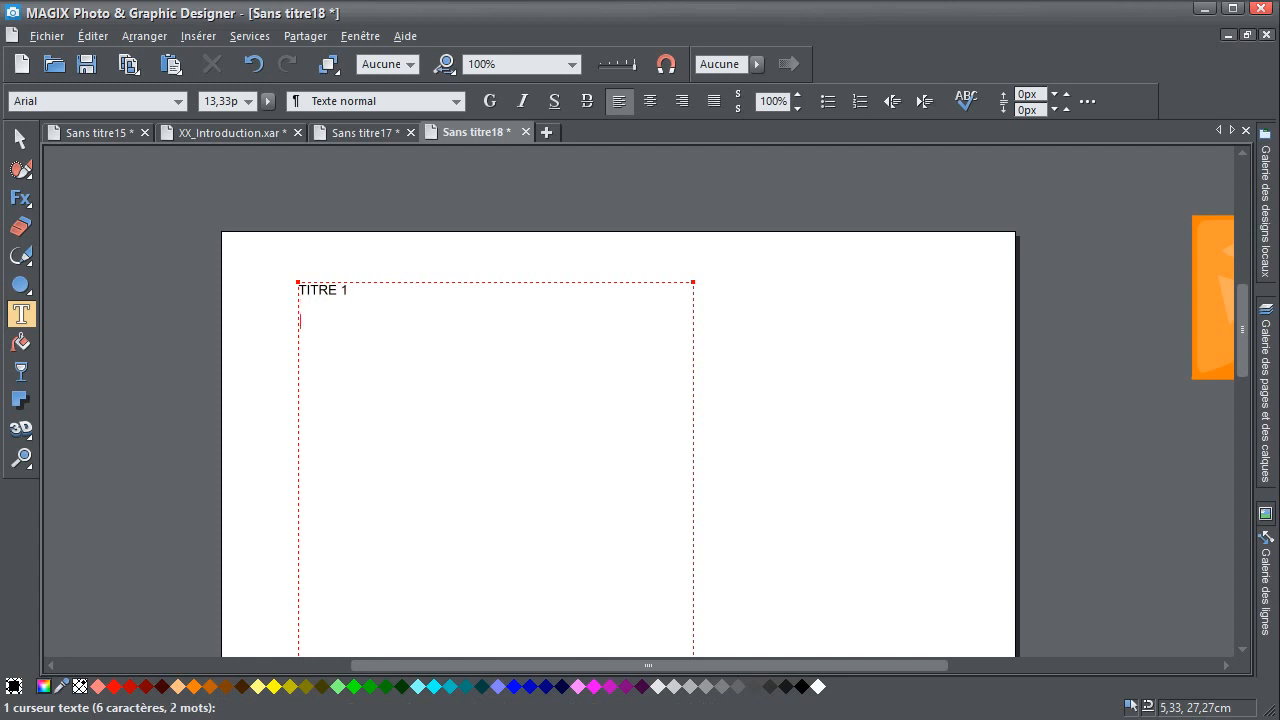
pyautogui.write('RE 1')
pyautogui.press('Return')
pyautogui.press('Return')
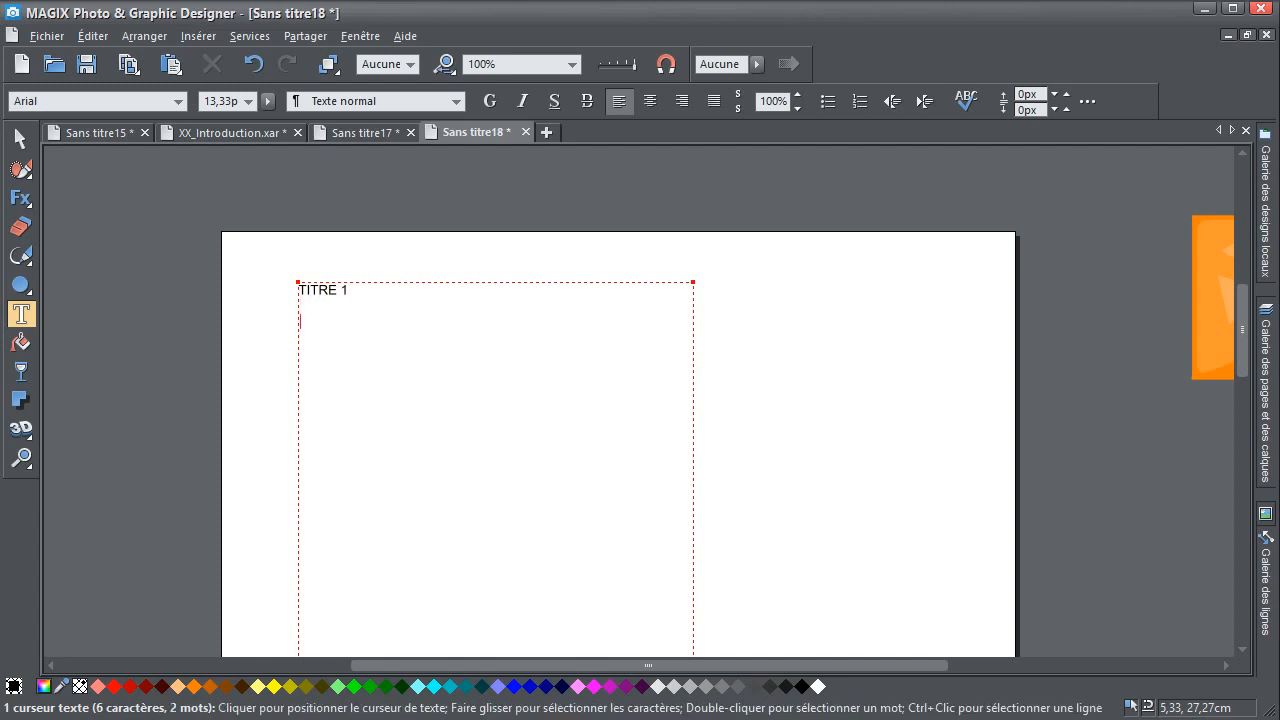
pyautogui.write('In mollit ut qui quis cupidatat nulla. Irure aute irure anim aute. Adipisicing aute proident voluptate ut: Duis aliqua enim adipisicing dolor, do eiusmod consequat minim aute magna, labore duis, do enim dolor, nulla laboris eu. Cupidatat culpa do excepteur fugiat id ea commodo velit sint ad lorem nisi mollit nostrud fugiat.')
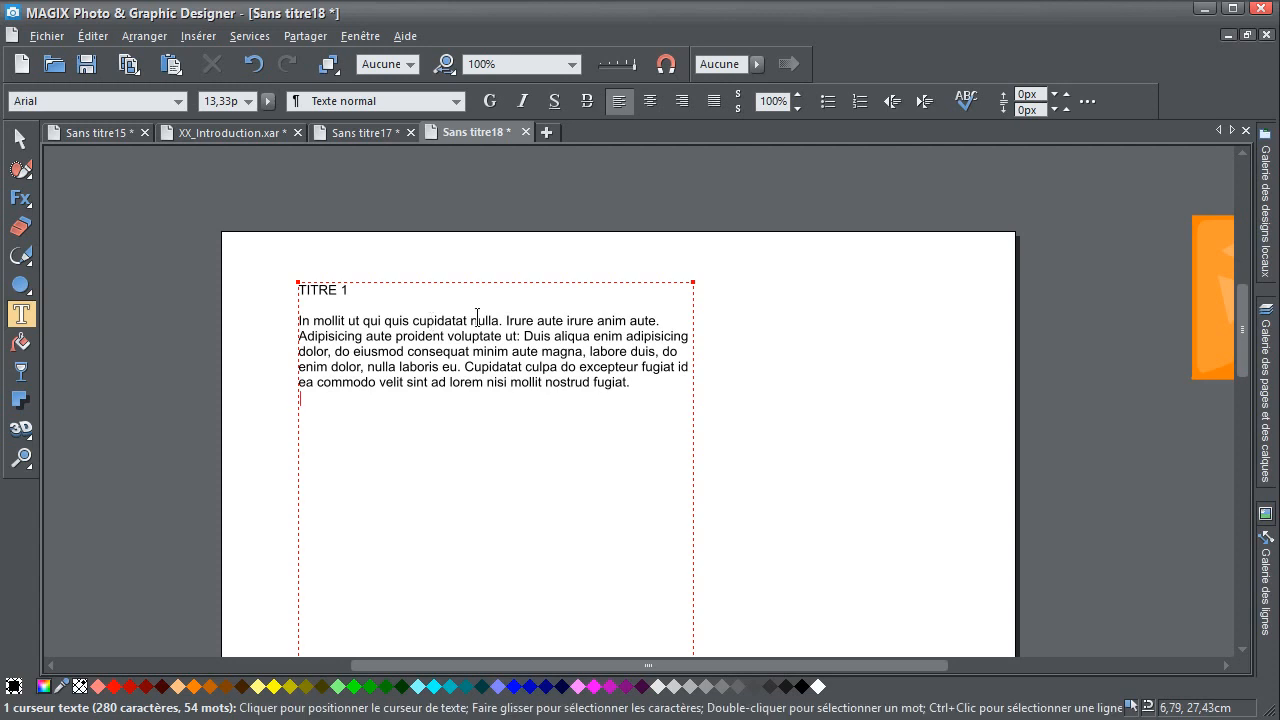
pyautogui.press('Return')
pyautogui.write('TITRE 2')
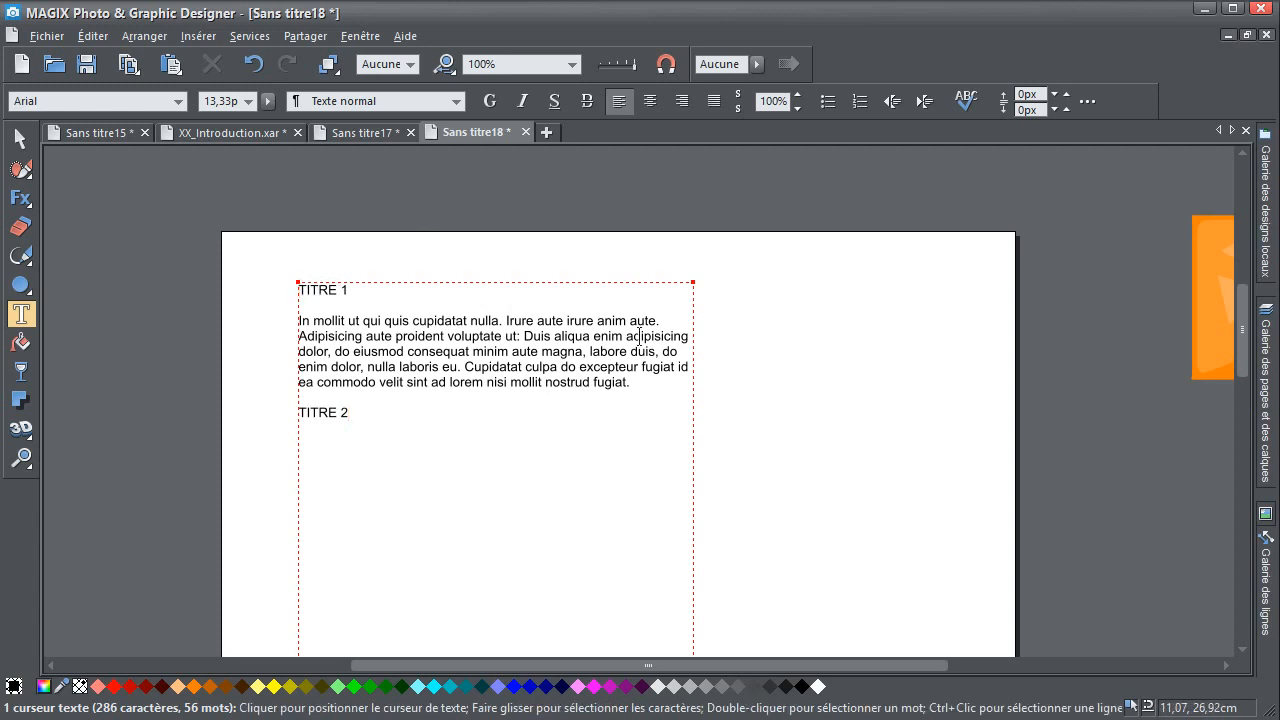
# Add the word "GRAND" in front of both headings, "TITRE 1" and "TITRE 2"
pyautogui.click(300, 289)
pyautogui.write('GRAND')
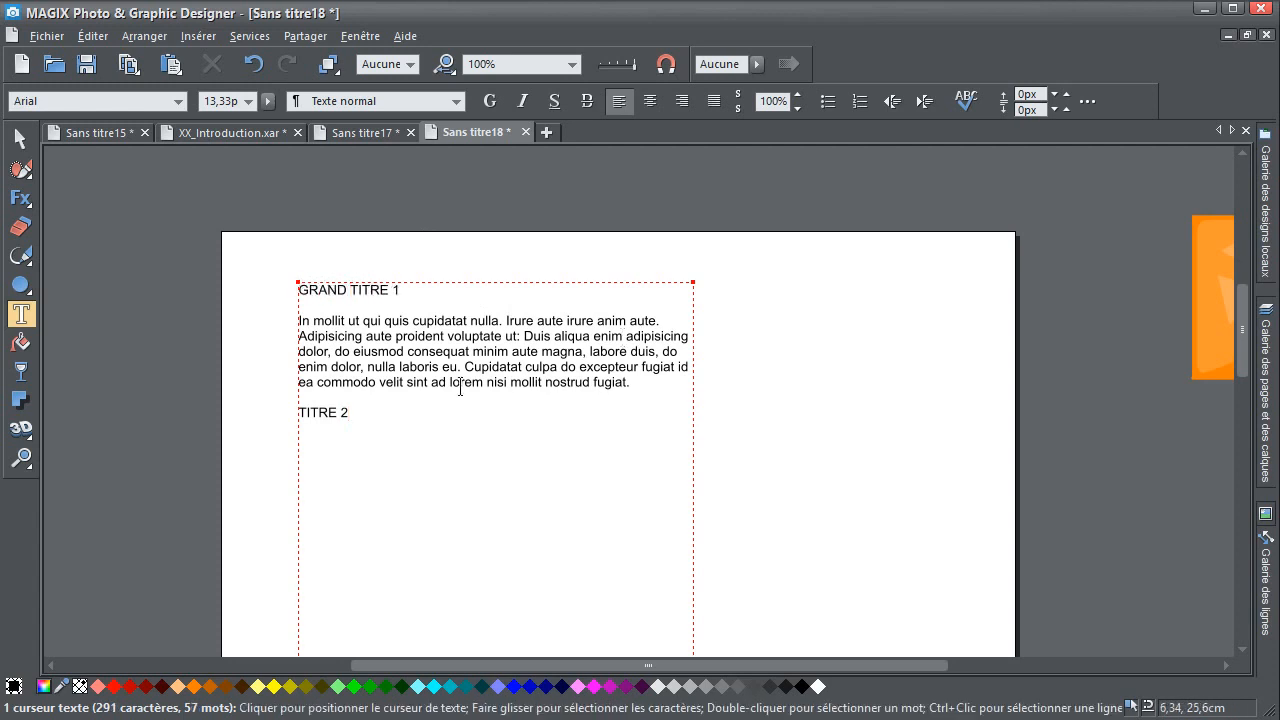
pyautogui.click(300, 410)
pyautogui.write('GRAND')
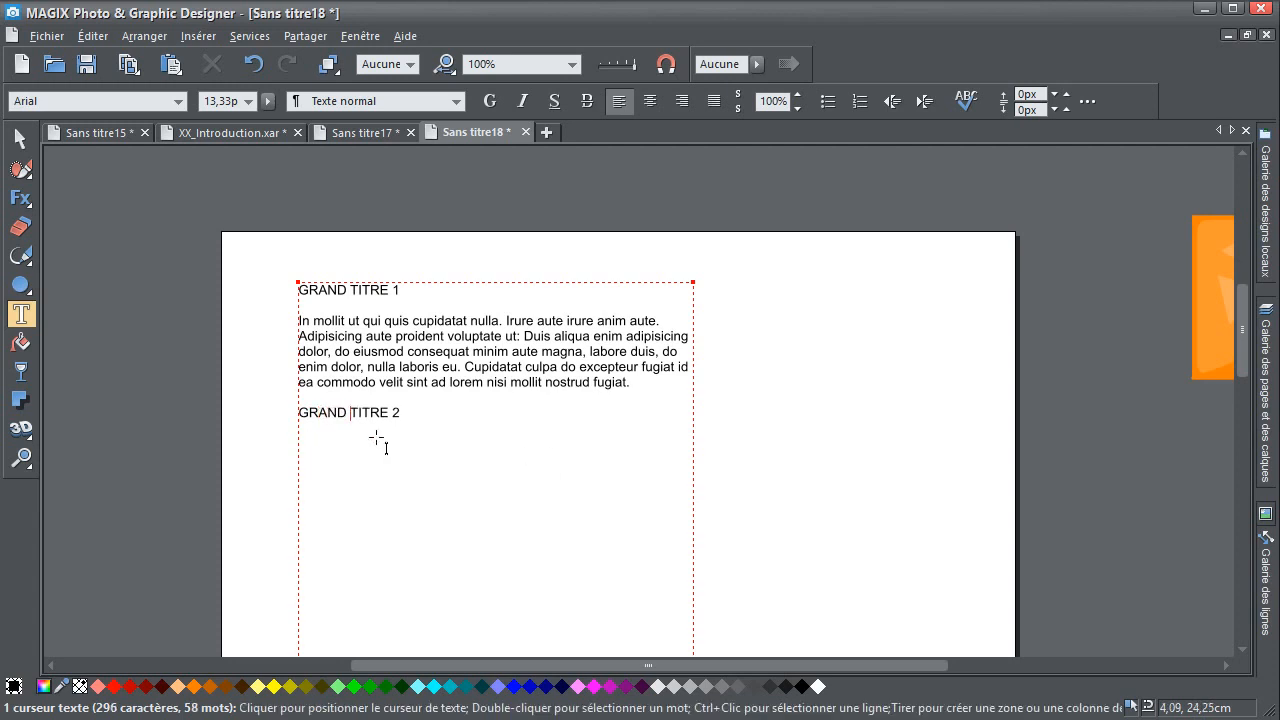
# Copy the placeholder paragraph below the heading "GRAND TITRE 2", leaving a blank line between them
pyautogui.moveTo(632, 382); pyautogui.dragTo(205, 320)
pyautogui.hotkey('ctrl', 'c')
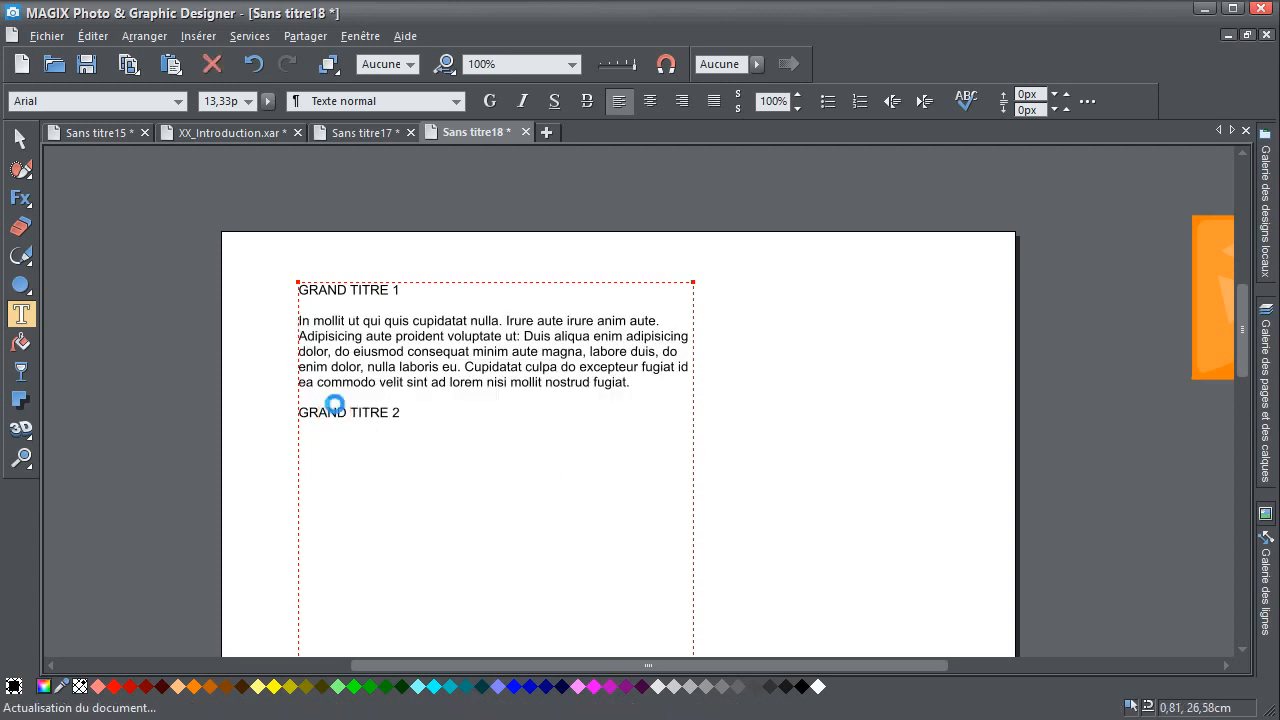
pyautogui.click(494, 434)
pyautogui.press('Return')
pyautogui.hotkey('ctrl', 'v')
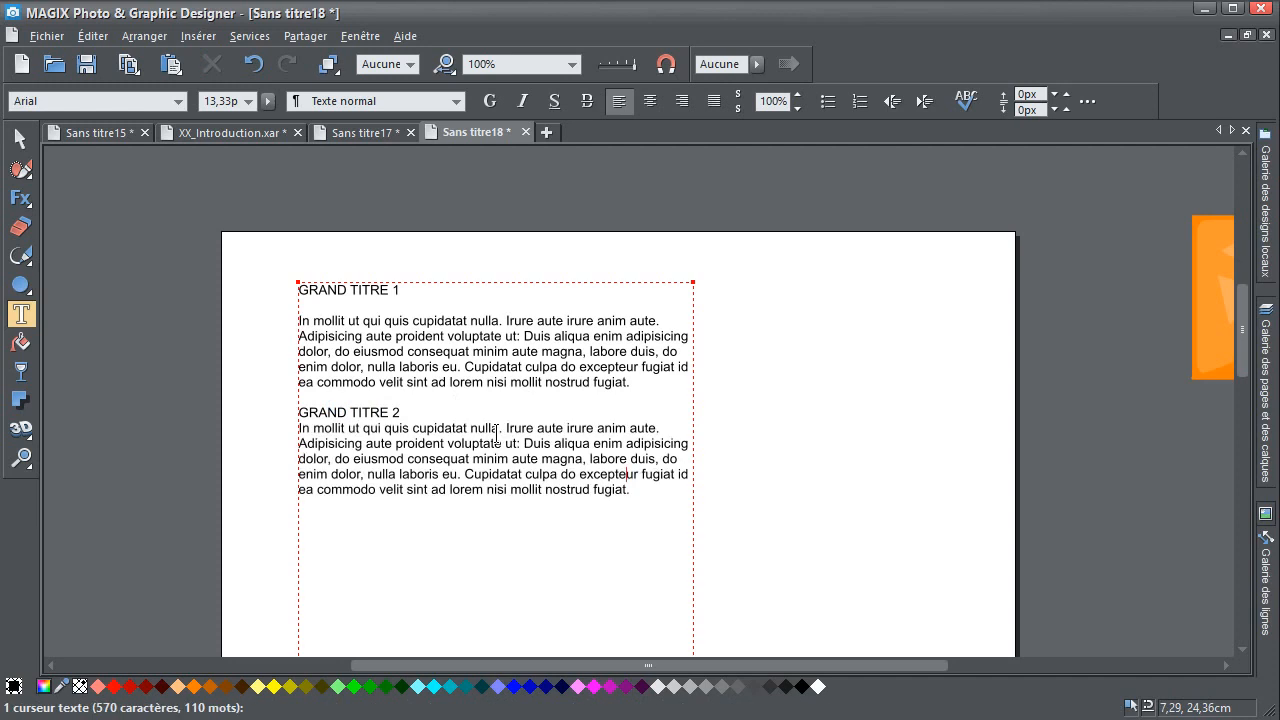
pyautogui.click(503, 411)
pyautogui.press('Return')
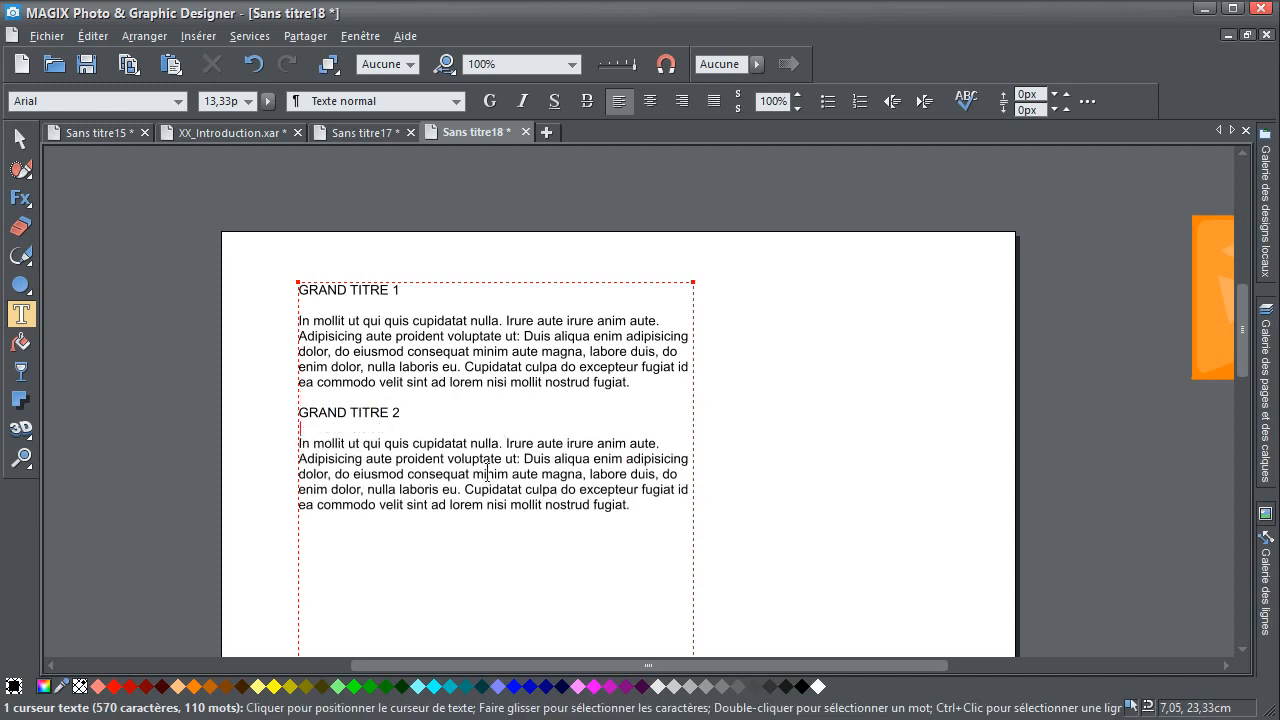
# Add the heading "GRAND TITRE 3" below the second paragraph, after a blank line
pyautogui.scroll(-2, 470, 440)
pyautogui.click(456, 405)
pyautogui.click(595, 362)
pyautogui.click(650, 363)
pyautogui.press('Return')
pyautogui.write('GRAN')
pyautogui.press('BackSpace')
pyautogui.write('AN')
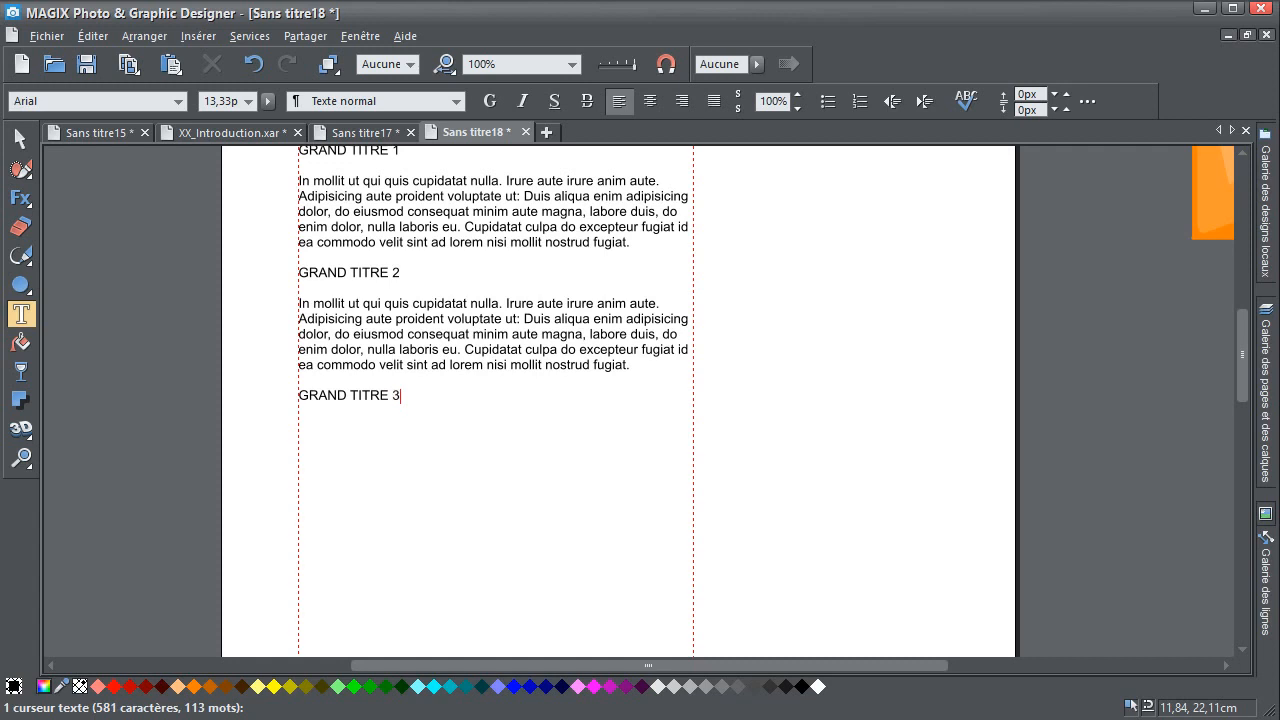
# Add the subheadings "SOUS TITRE 1" and "SOUS TITRE 2" below "GRAND TITRE 3", each followed by a placeholder paragraph
pyautogui.write('SOUS TITRE OUT TITRE')
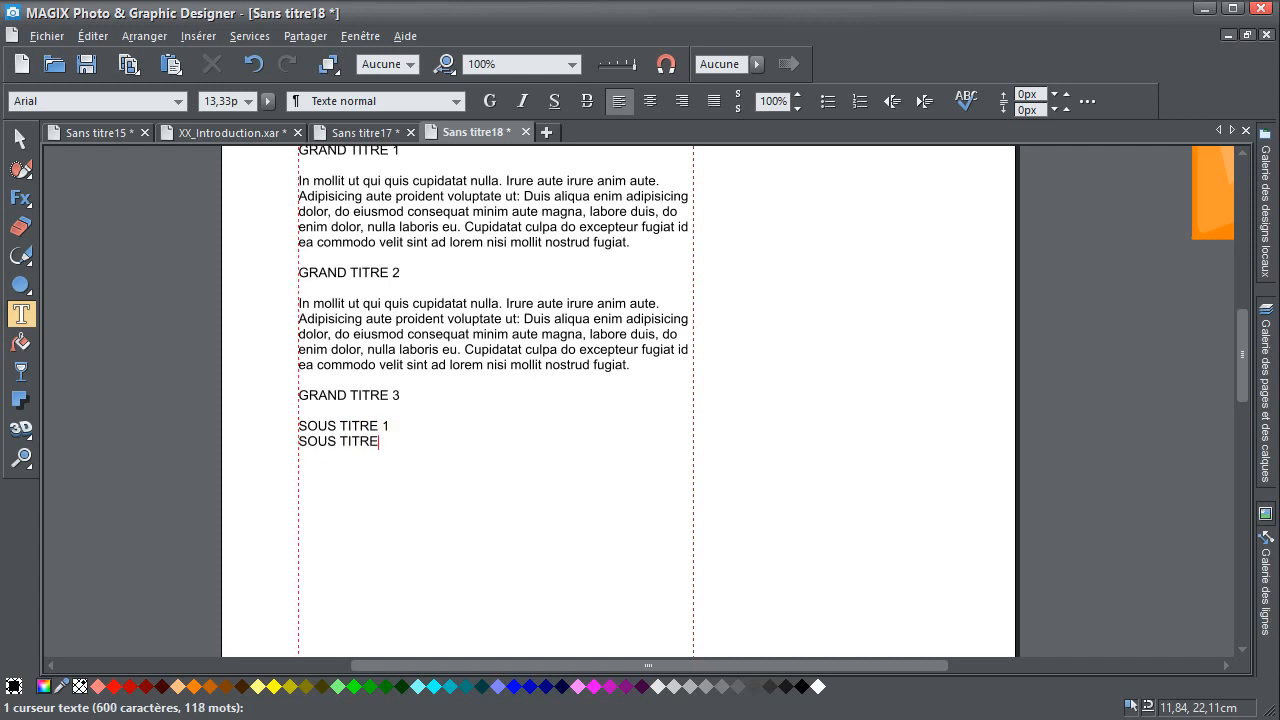
pyautogui.press('Return')
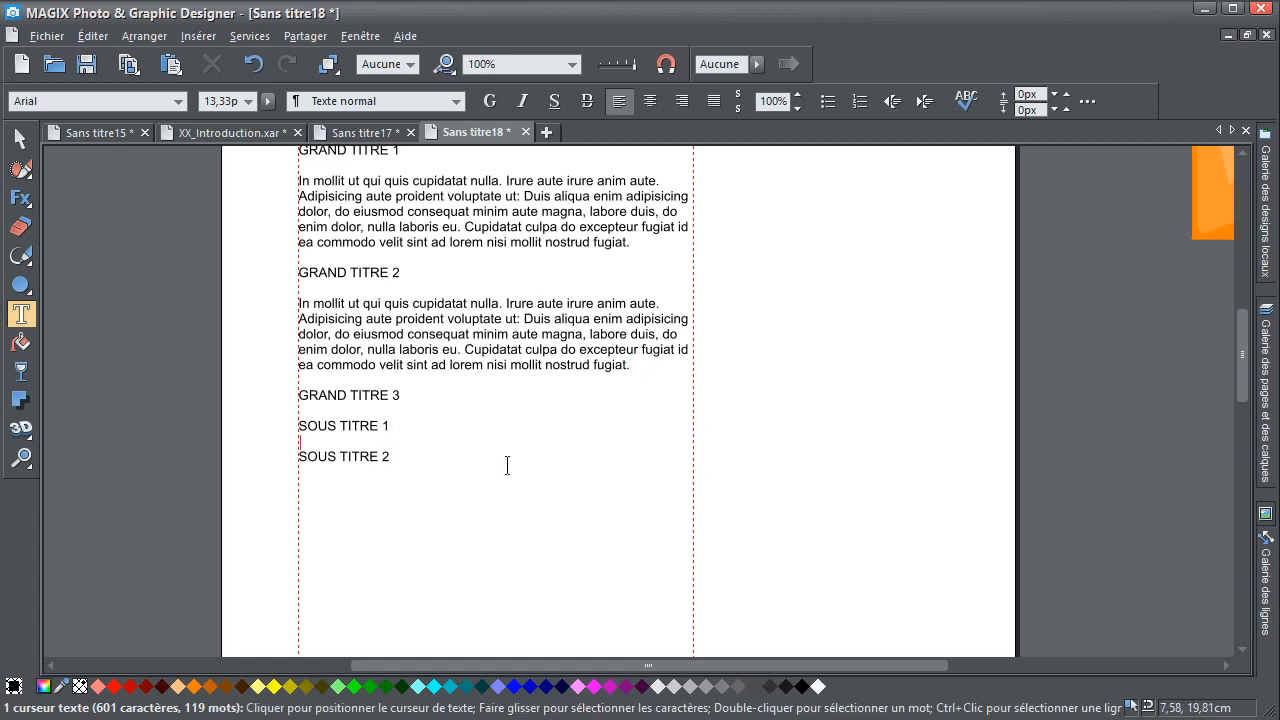
pyautogui.hotkey('ctrl', 'v')
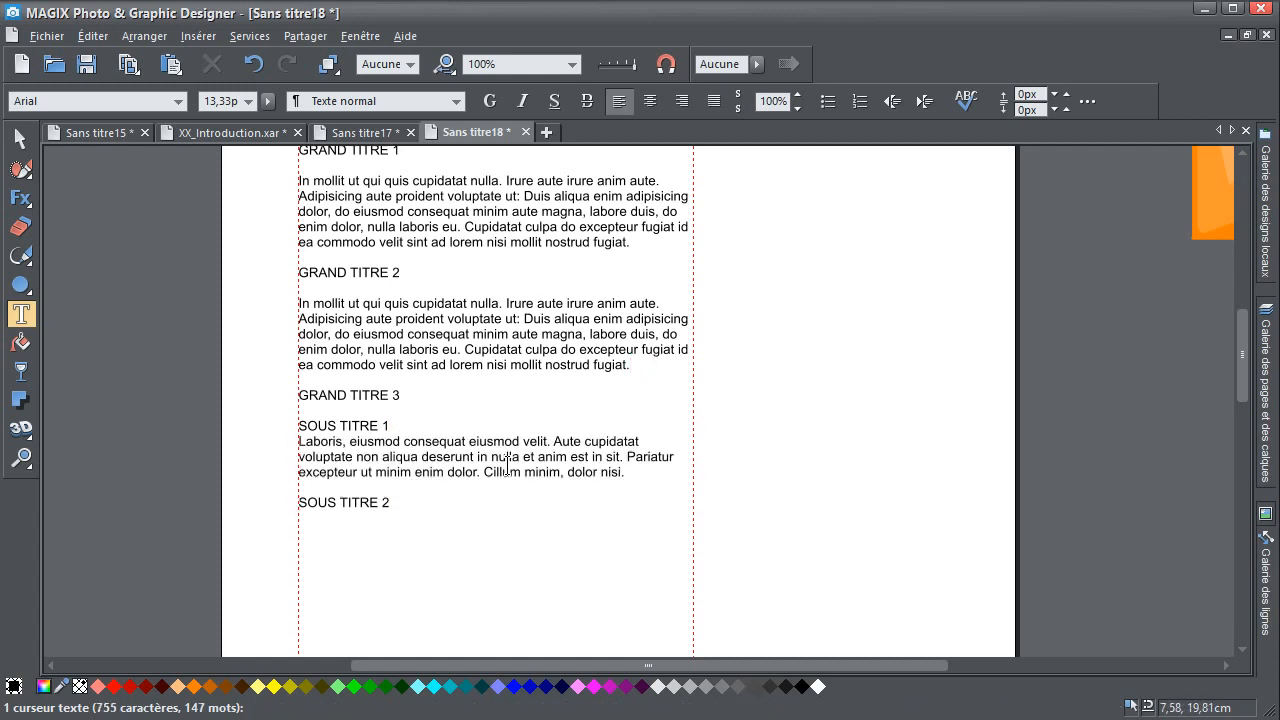
pyautogui.press('Return')
pyautogui.hotkey('ctrl', 'v')
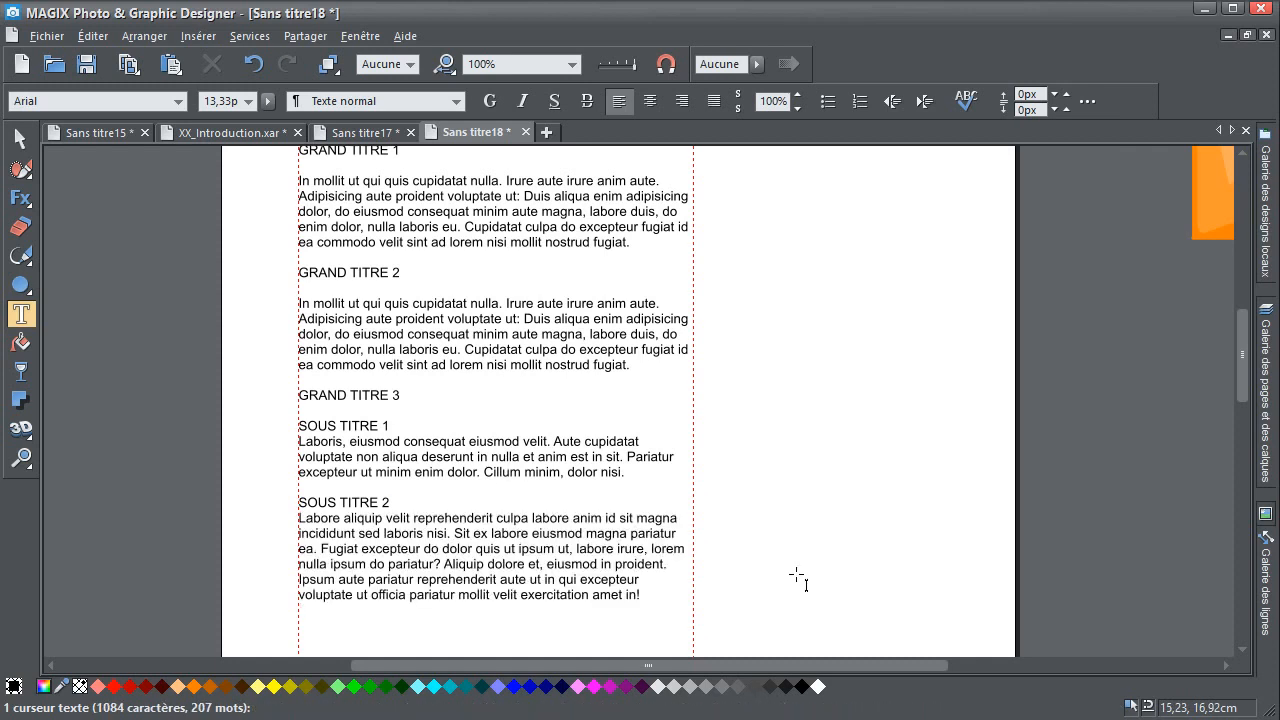
# Select the heading "GRAND TITRE 1" and review the available text styles without applying any
pyautogui.scroll(2, 601, 434)
pyautogui.scroll(-3, 601, 434)
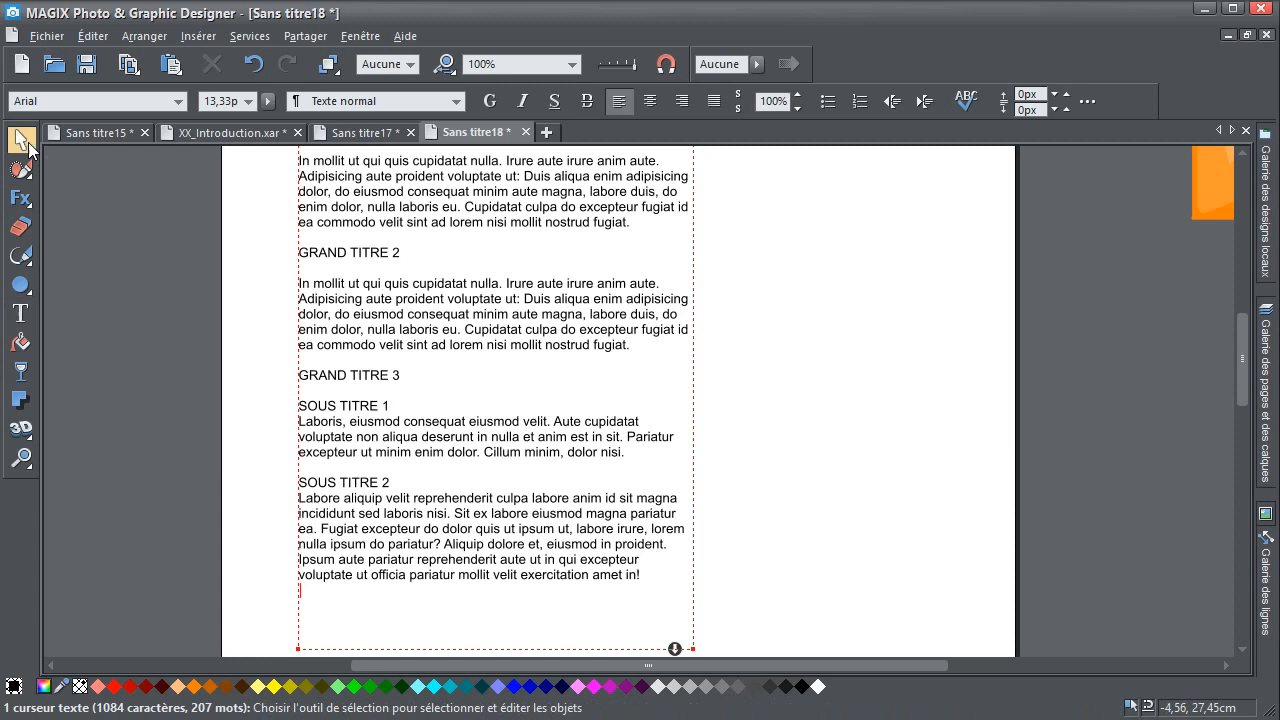
pyautogui.click(20, 139)
pyautogui.scroll(2, 566, 452)
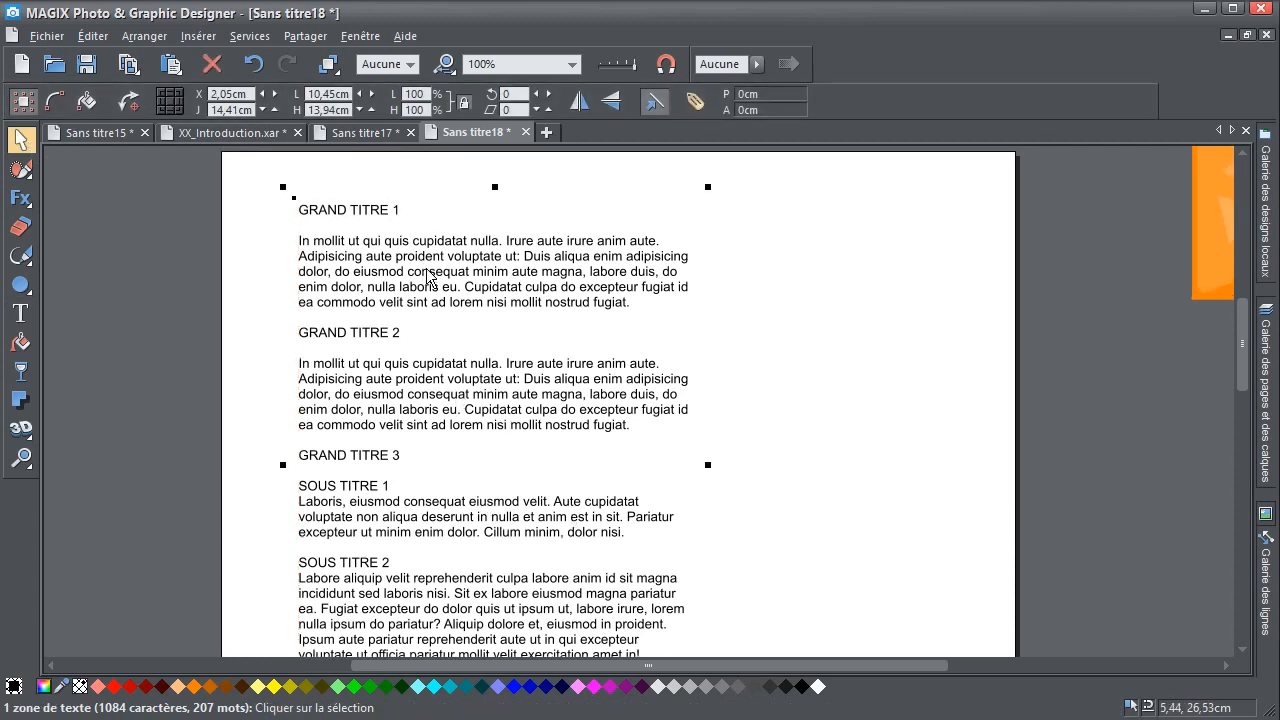
pyautogui.doubleClick(380, 220)
pyautogui.moveTo(413, 211); pyautogui.dragTo(298, 210)
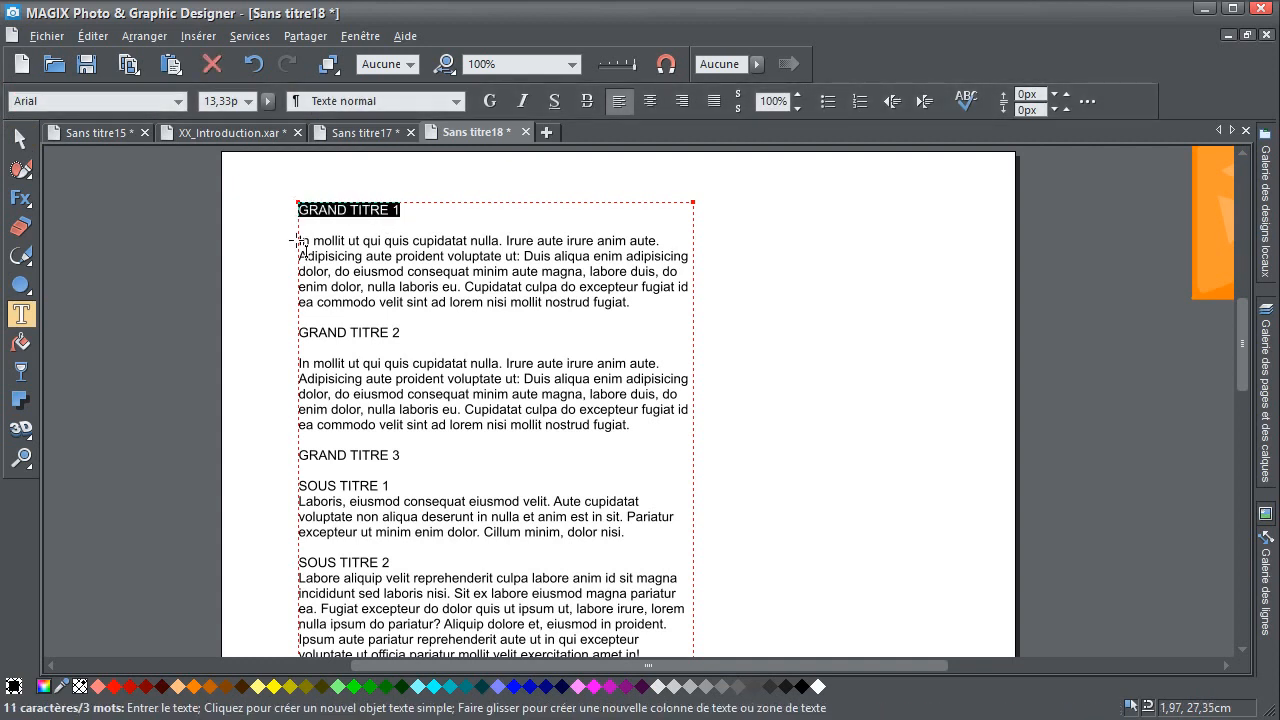
pyautogui.click(382, 104)
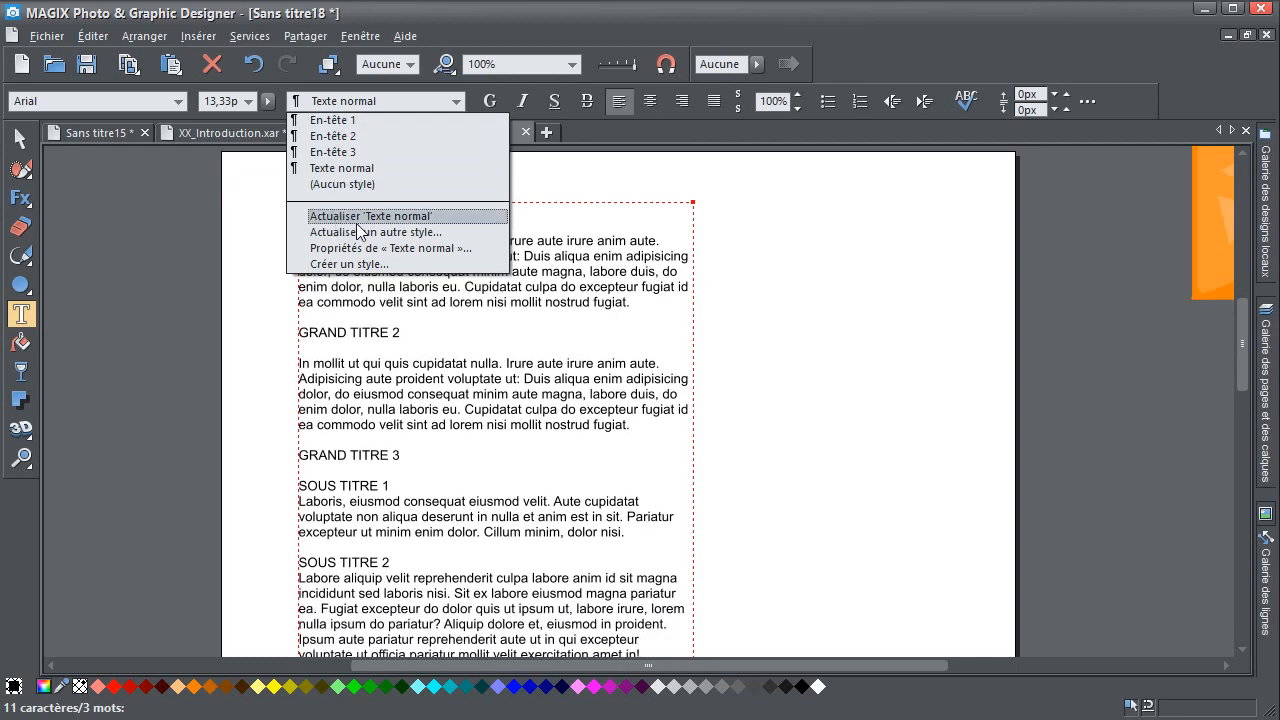
pyautogui.click(340, 320)
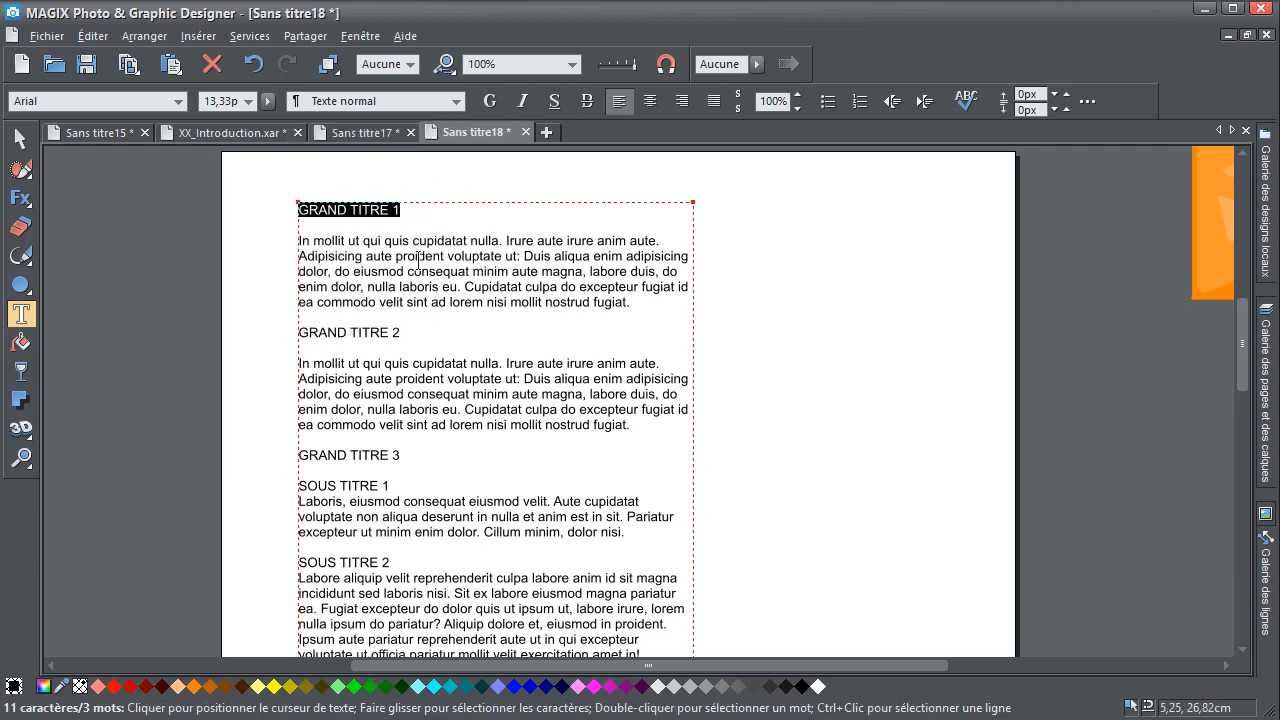
# Create the paragraph style "TITRE PREMIER NIVEAU" from the heading "GRAND TITRE 1", based on no style and with the same style for the following paragraph
pyautogui.click(412, 218)
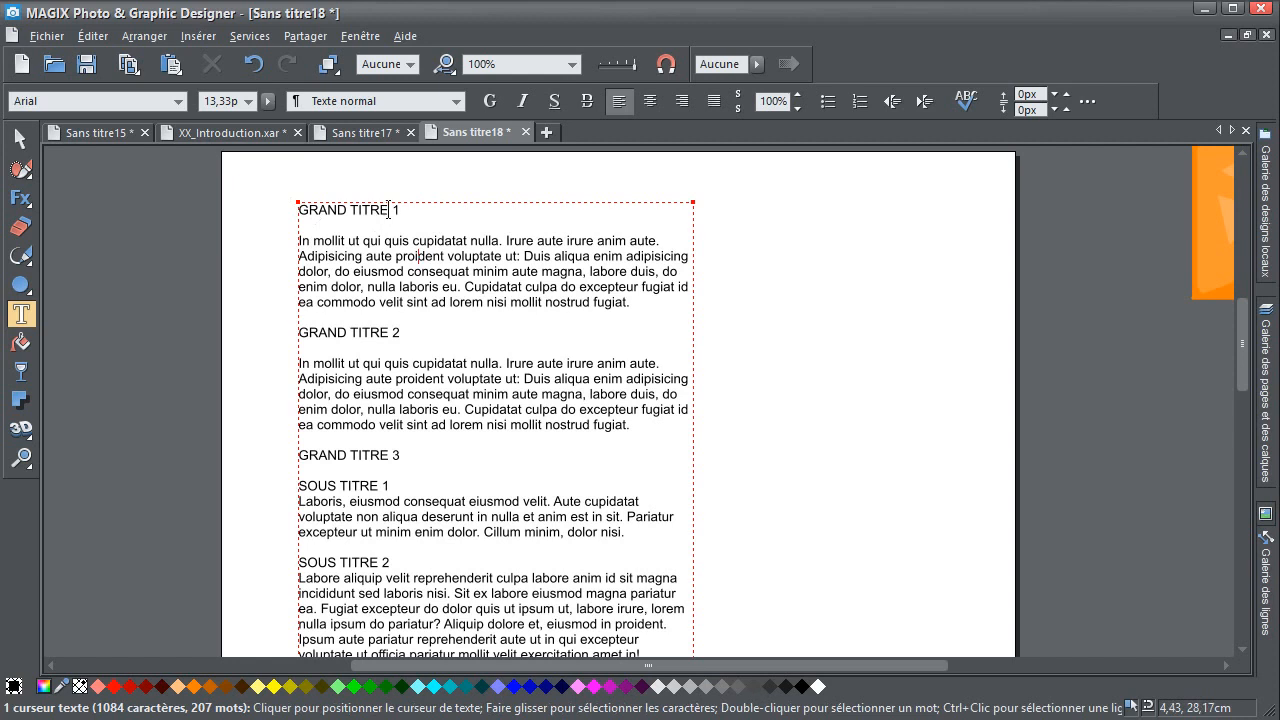
pyautogui.moveTo(394, 209); pyautogui.dragTo(297, 209)
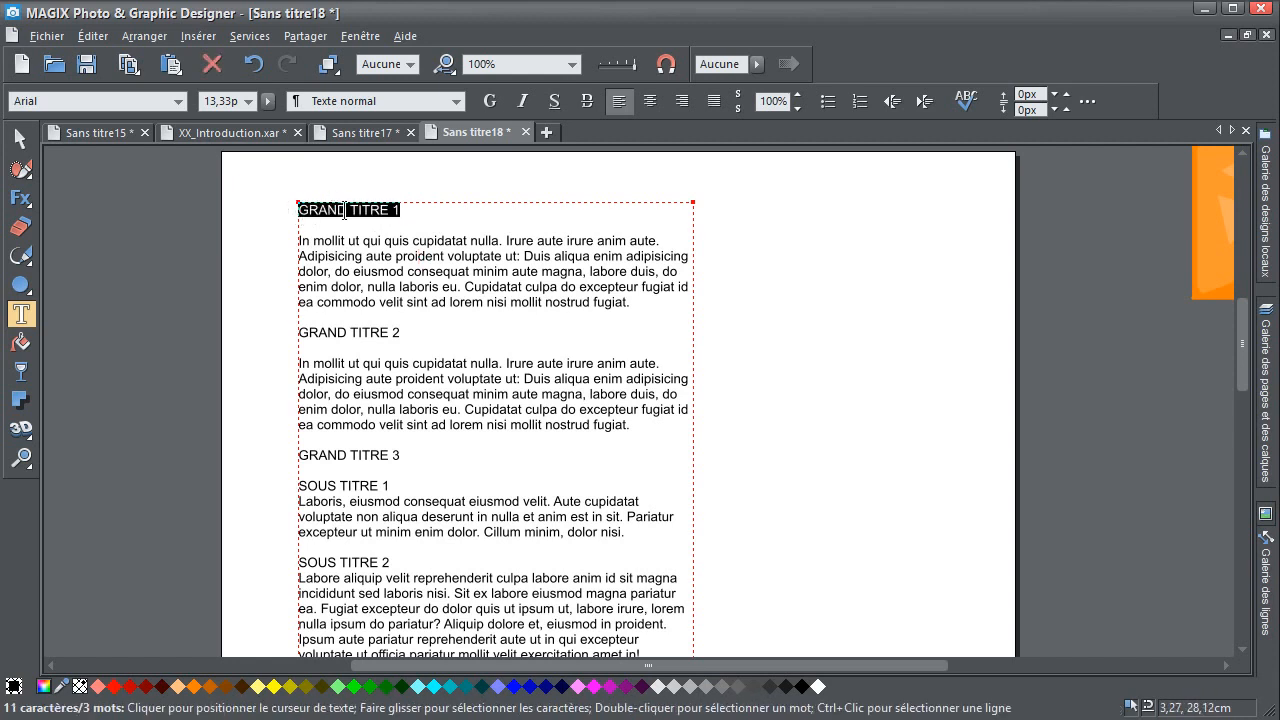
pyautogui.click(336, 101)
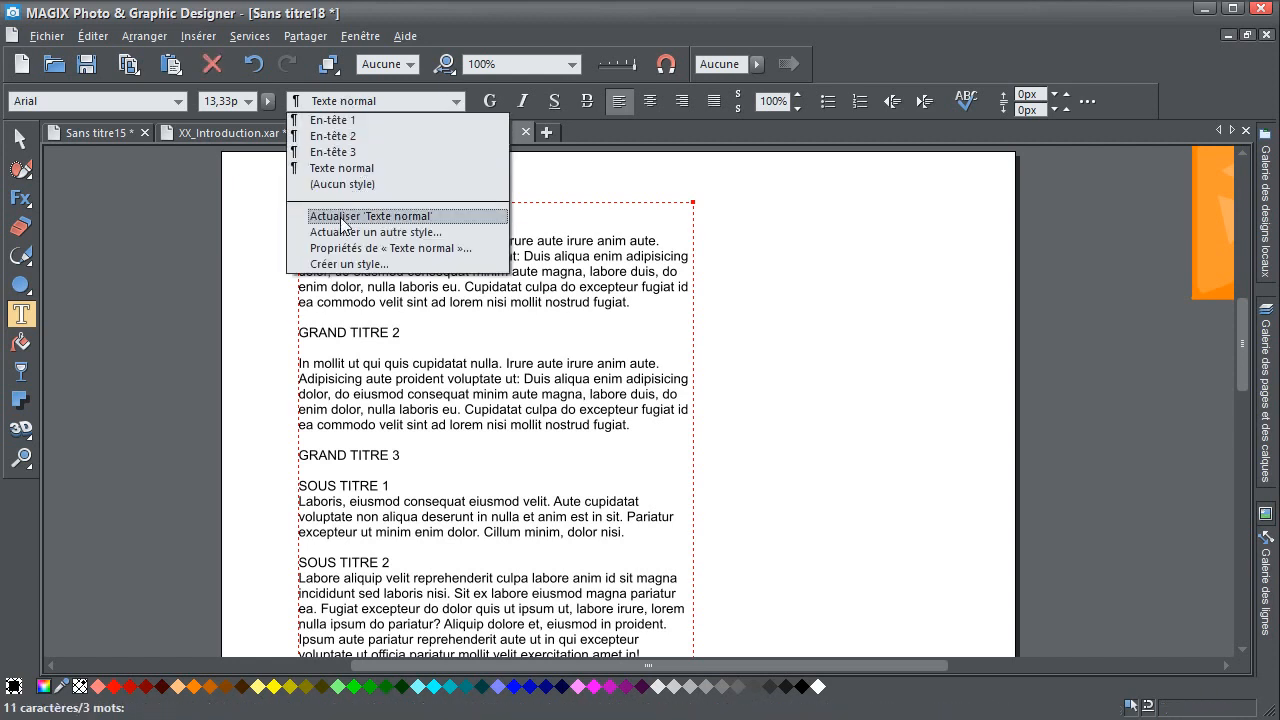
pyautogui.click(336, 266)
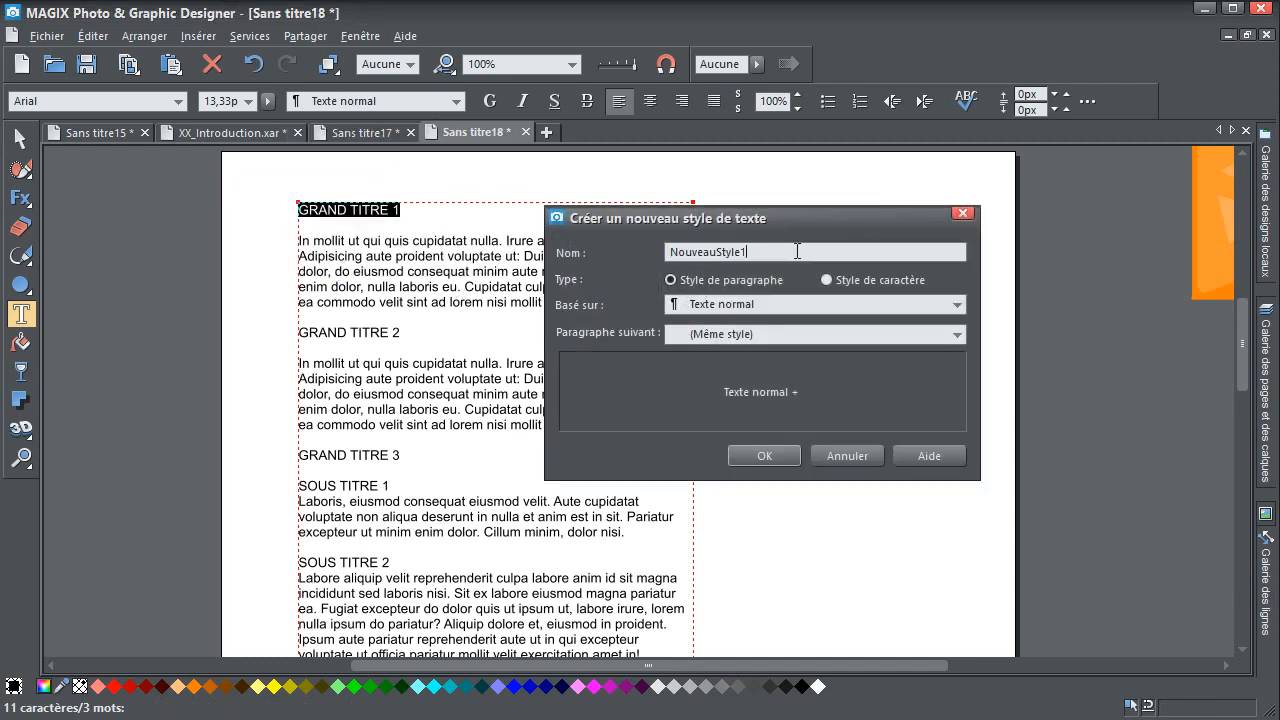
pyautogui.write('TITRE PREMIER NIVEAU')
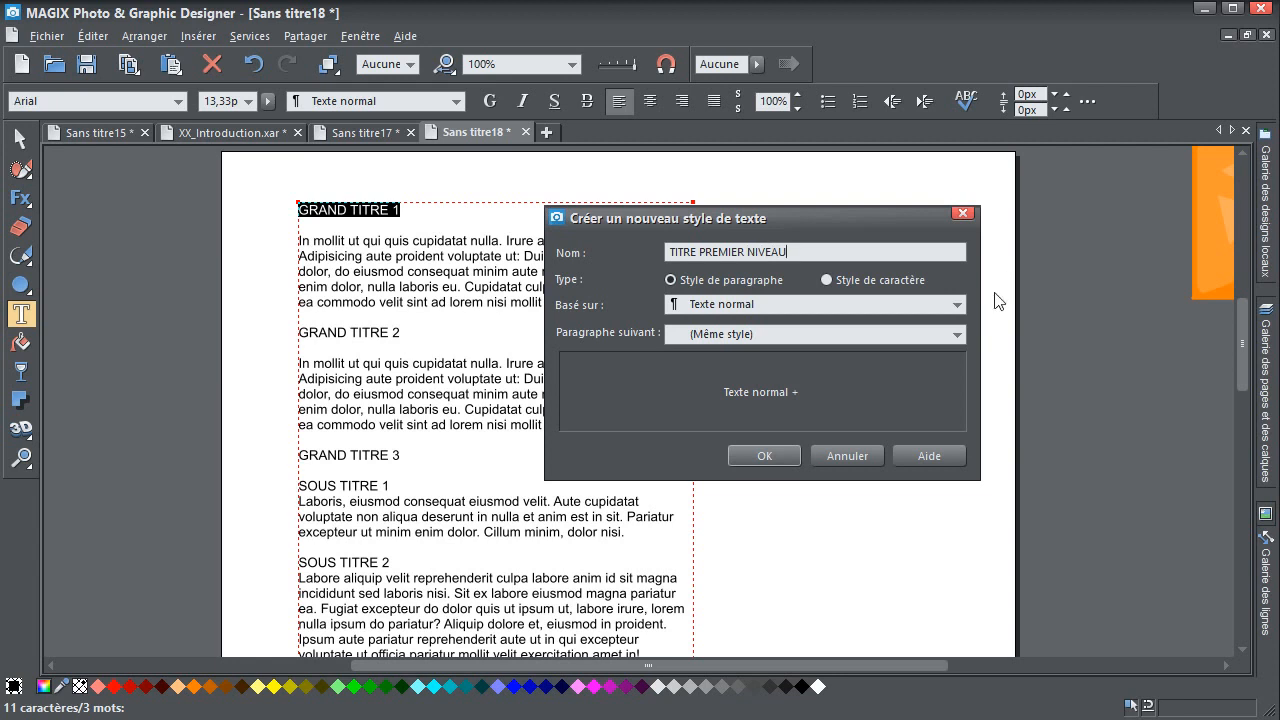
pyautogui.click(690, 304)
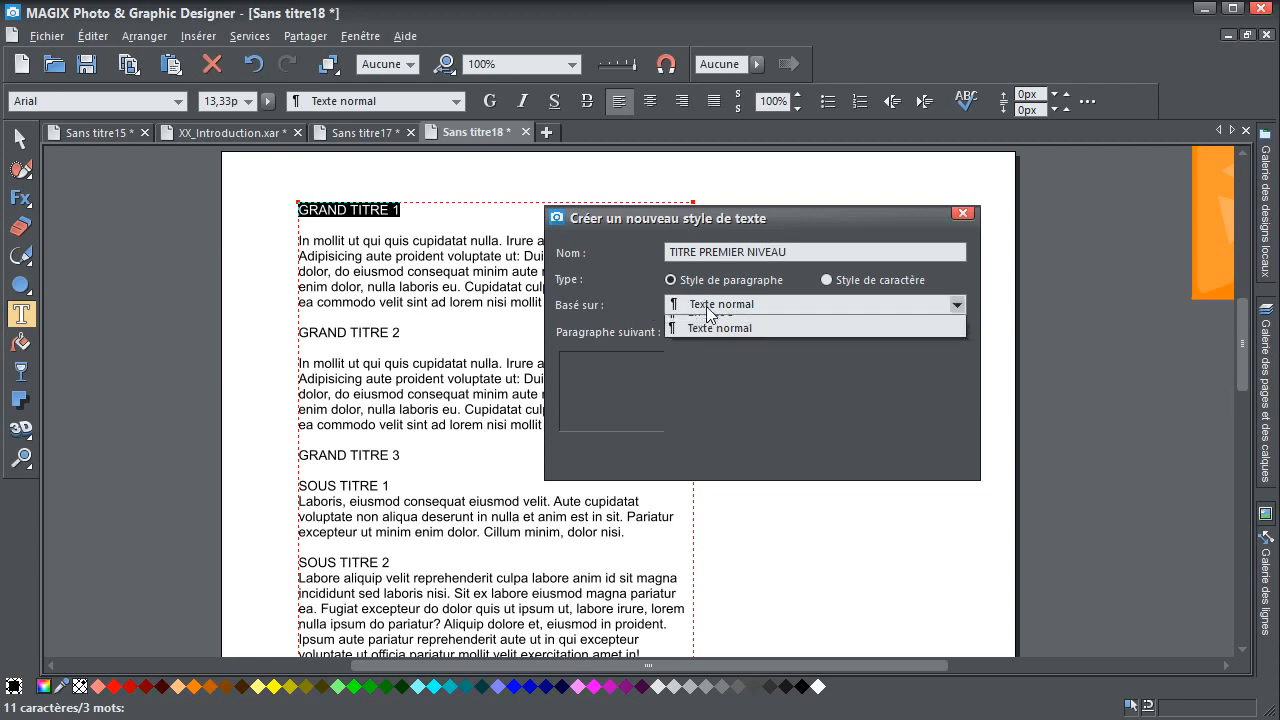
pyautogui.click(712, 320)
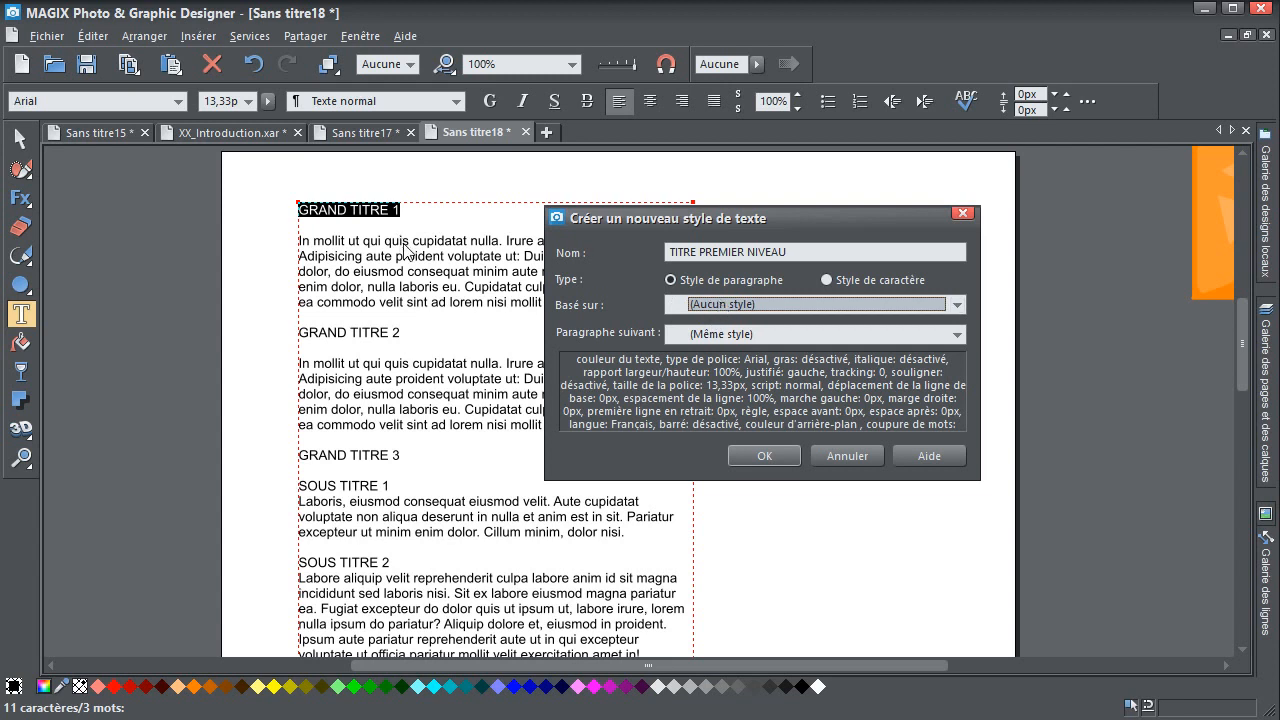
pyautogui.click(720, 334)
pyautogui.click(722, 353)
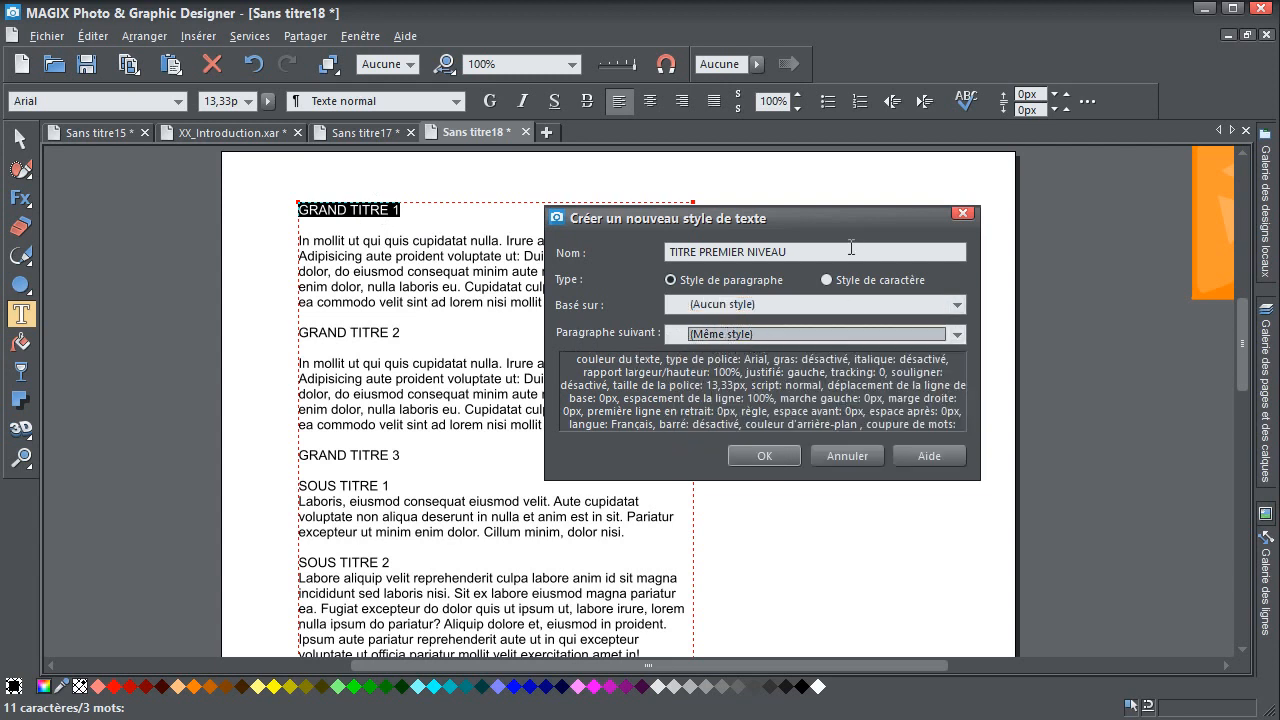
pyautogui.click(757, 456)
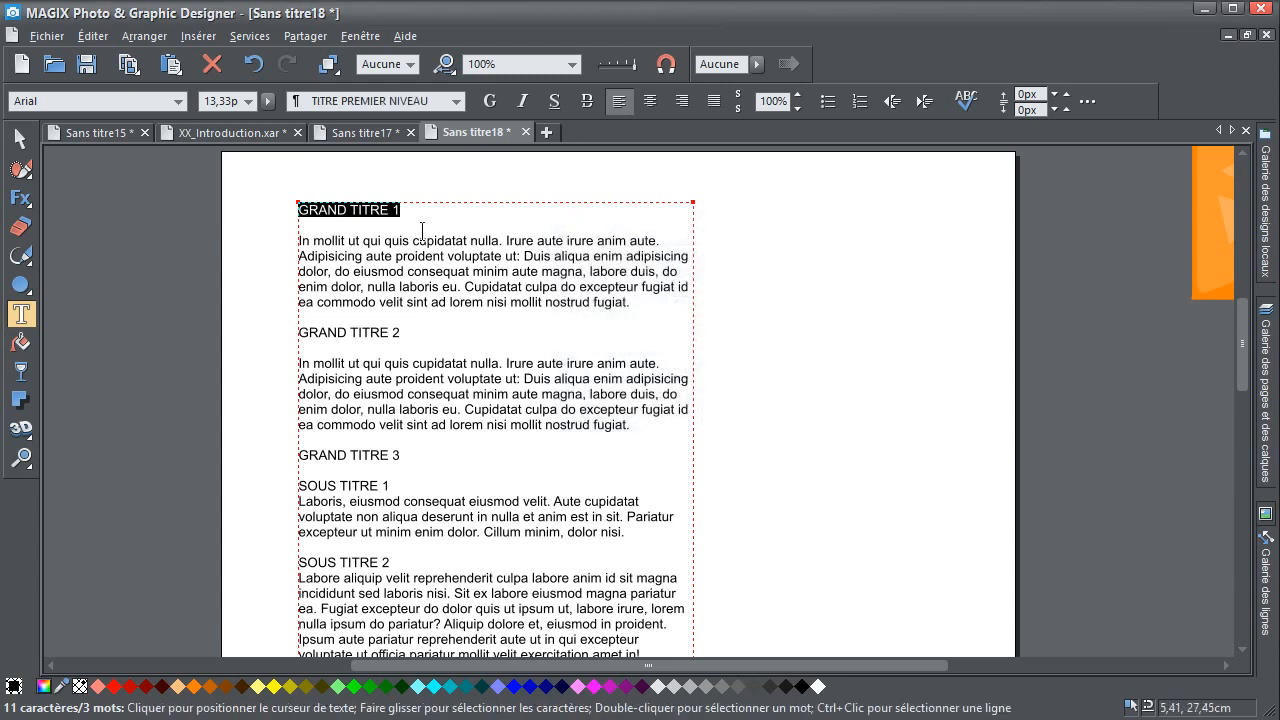
pyautogui.click(361, 256)
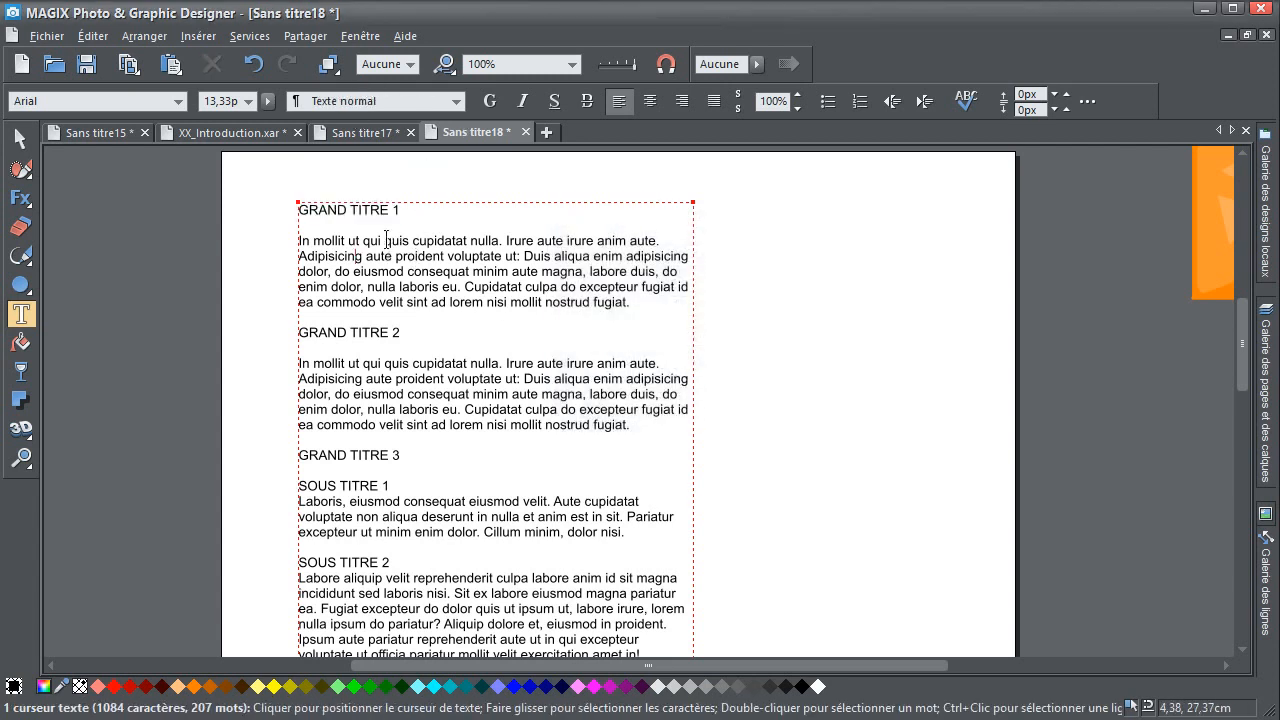
pyautogui.click(368, 212)
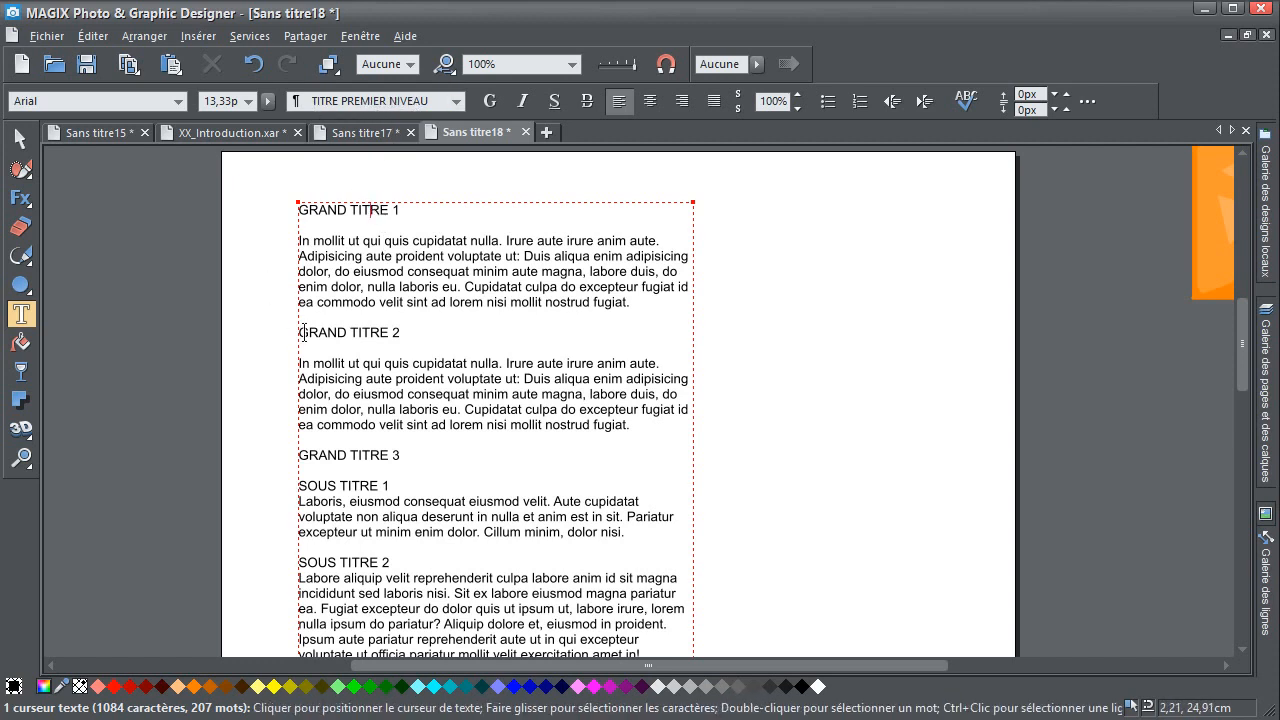
# Apply the "TITRE PREMIER NIVEAU" style to the headings "GRAND TITRE 2" and "GRAND TITRE 3"
pyautogui.moveTo(449, 331); pyautogui.dragTo(298, 332)
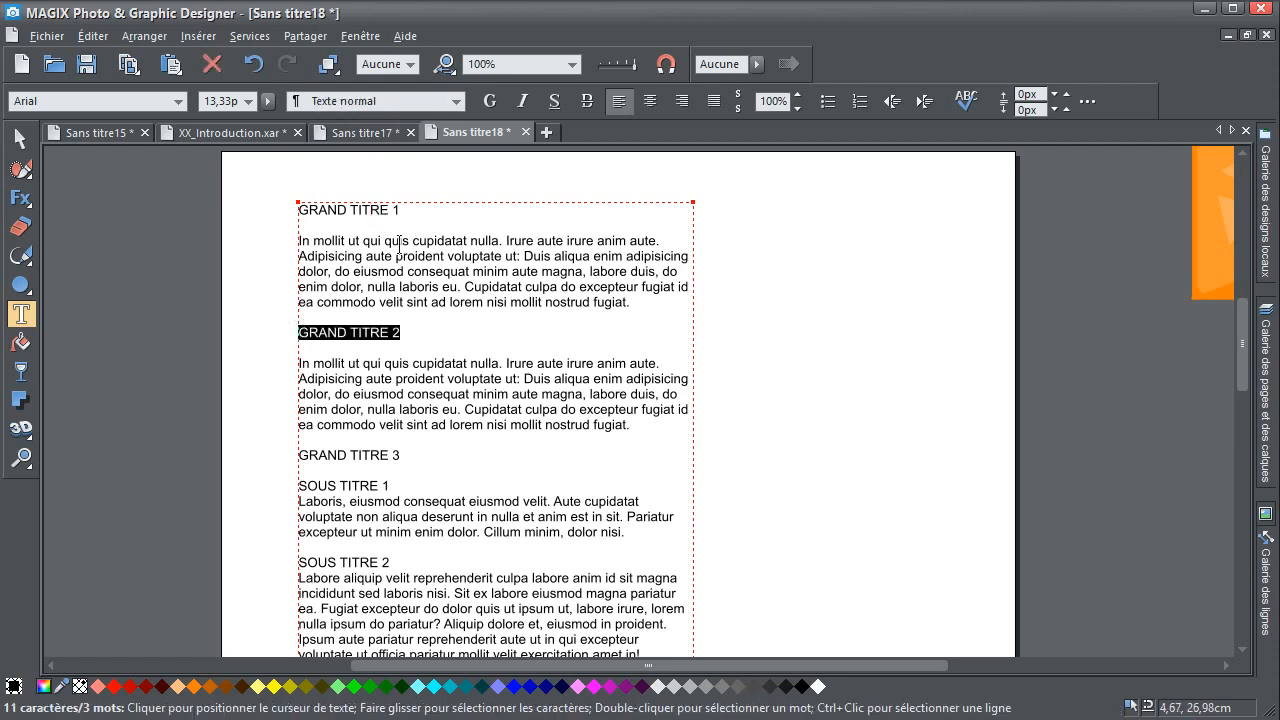
pyautogui.click(375, 101)
pyautogui.click(384, 185)
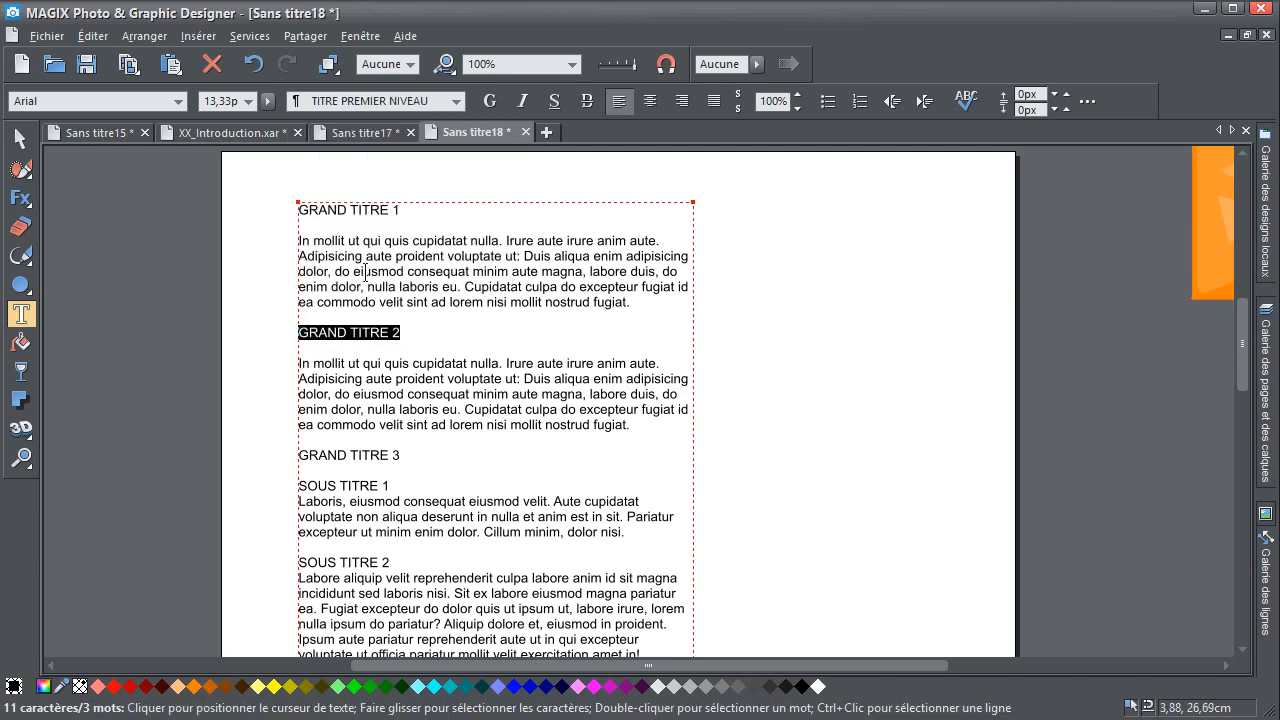
pyautogui.scroll(-3, 373, 268)
pyautogui.click(396, 295)
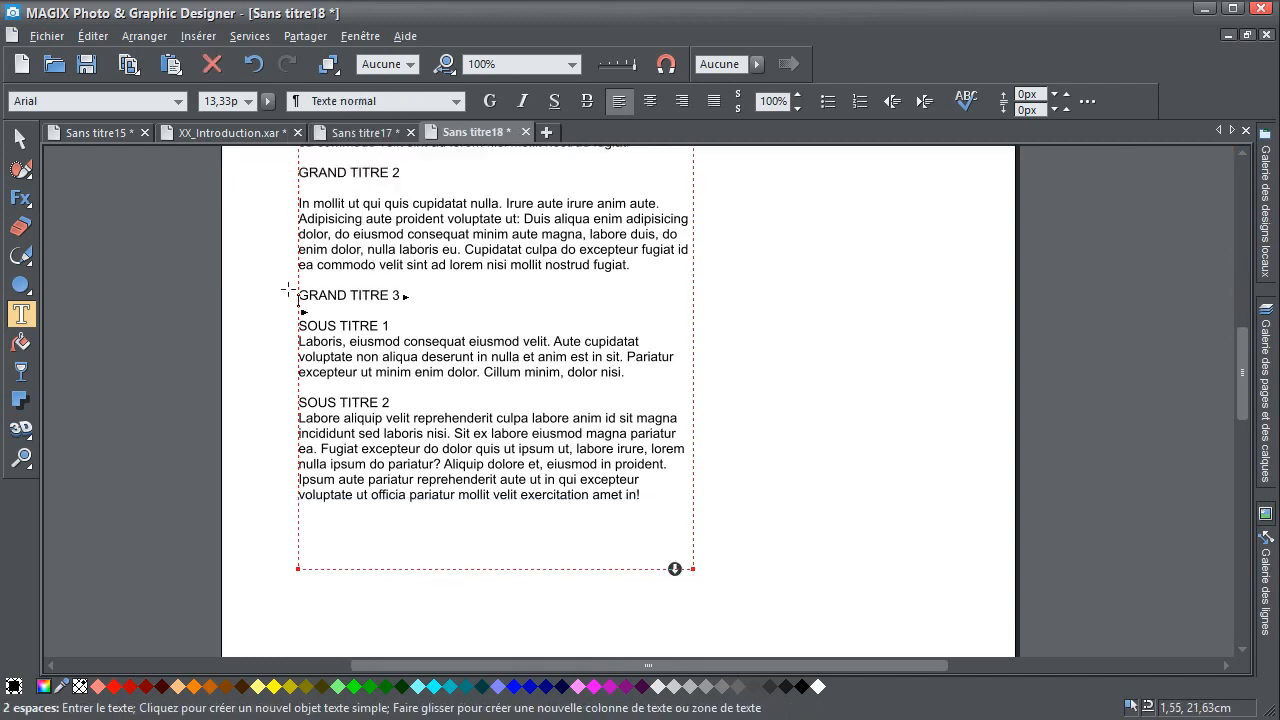
pyautogui.moveTo(396, 295); pyautogui.dragTo(298, 295)
pyautogui.click(375, 101)
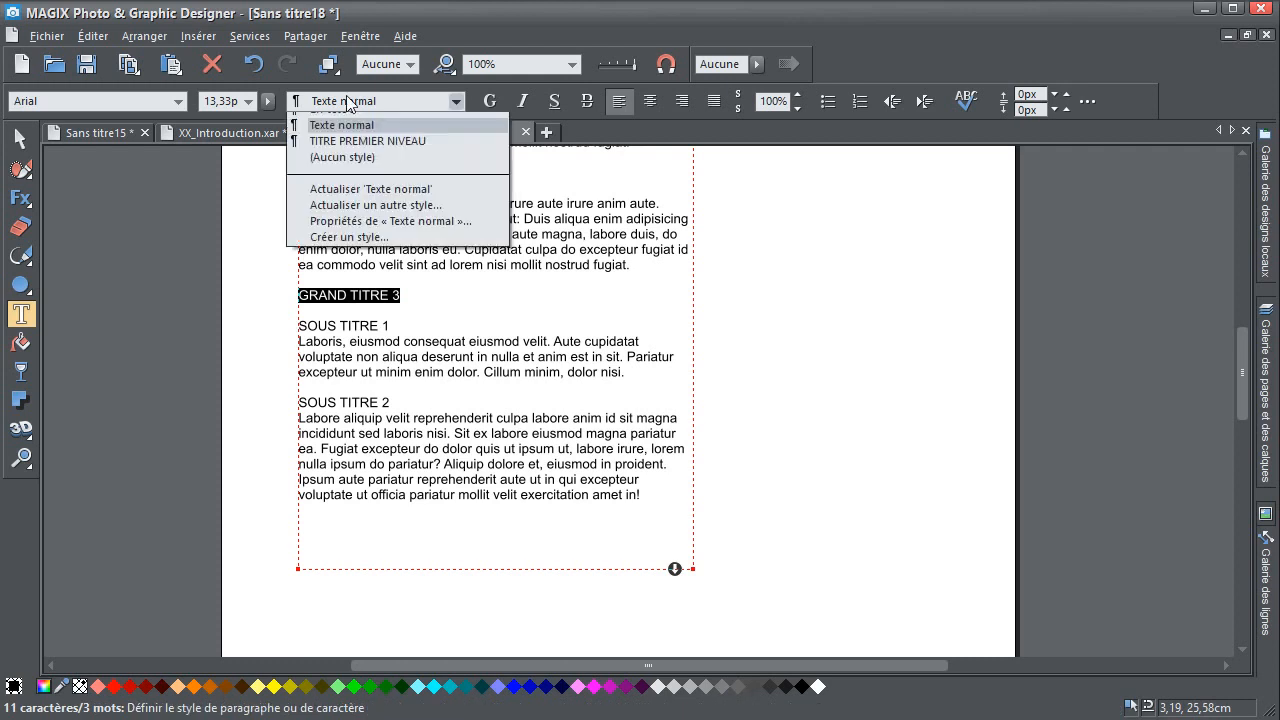
pyautogui.click(384, 181)
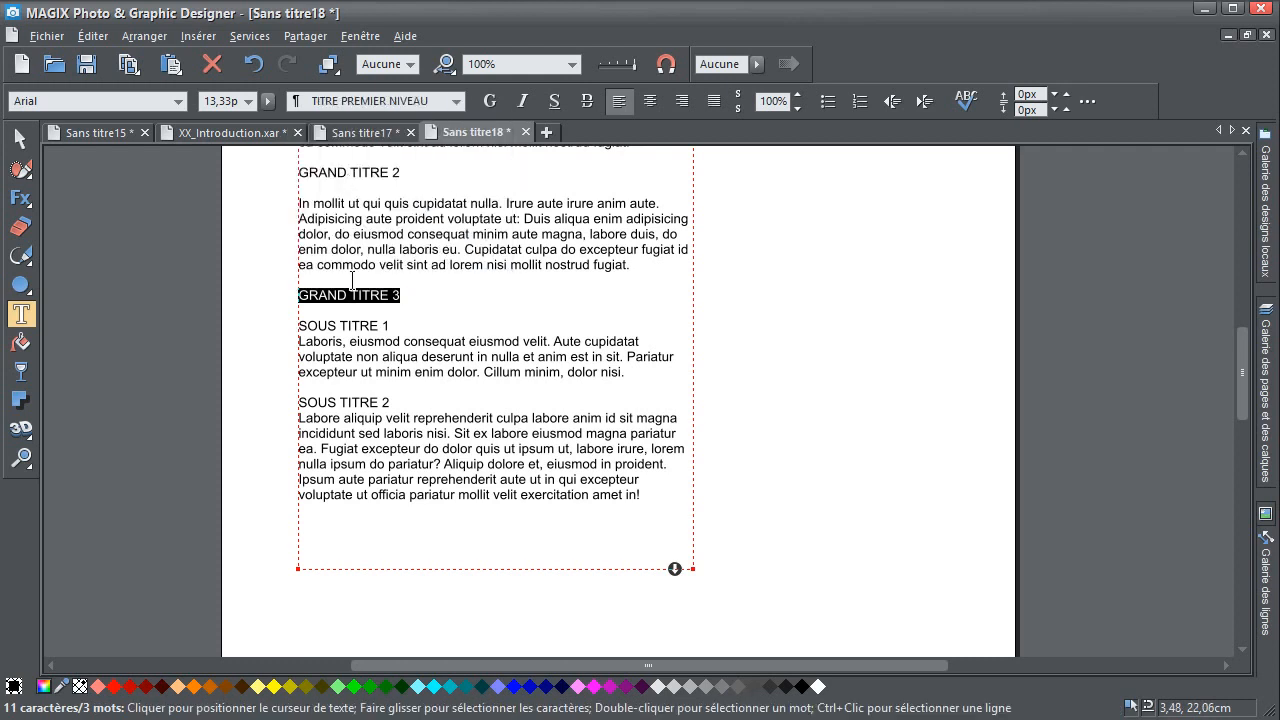
# Add blank lines and the test text "dfkljsdfmlksd" below the heading "GRAND TITRE 3"
pyautogui.scroll(1, 352, 281)
pyautogui.click(417, 297)
pyautogui.scroll(3, 364, 183)
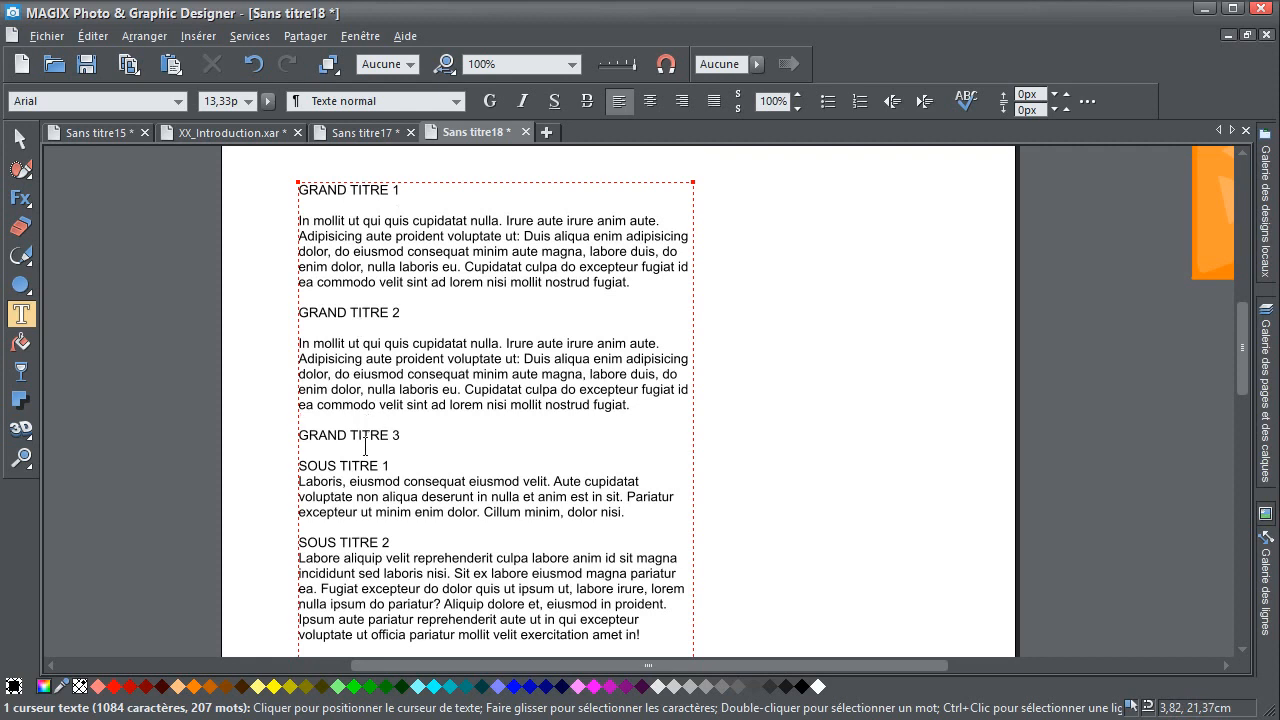
pyautogui.press('Return')
pyautogui.press('Return')
pyautogui.press('Return')
pyautogui.write('dfkljsdfmlksdjf mlkdsjf mlqsdkfj ds')
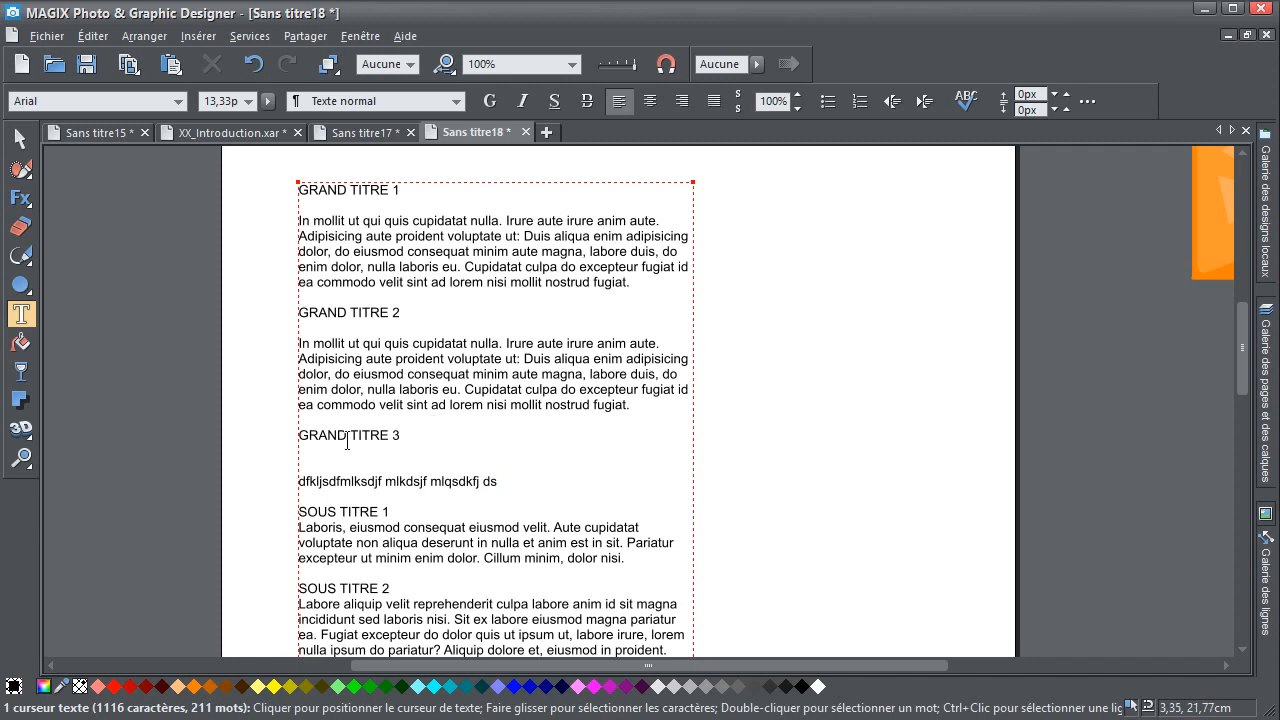
pyautogui.moveTo(529, 474); pyautogui.dragTo(273, 480)
pyautogui.press('BackSpace')
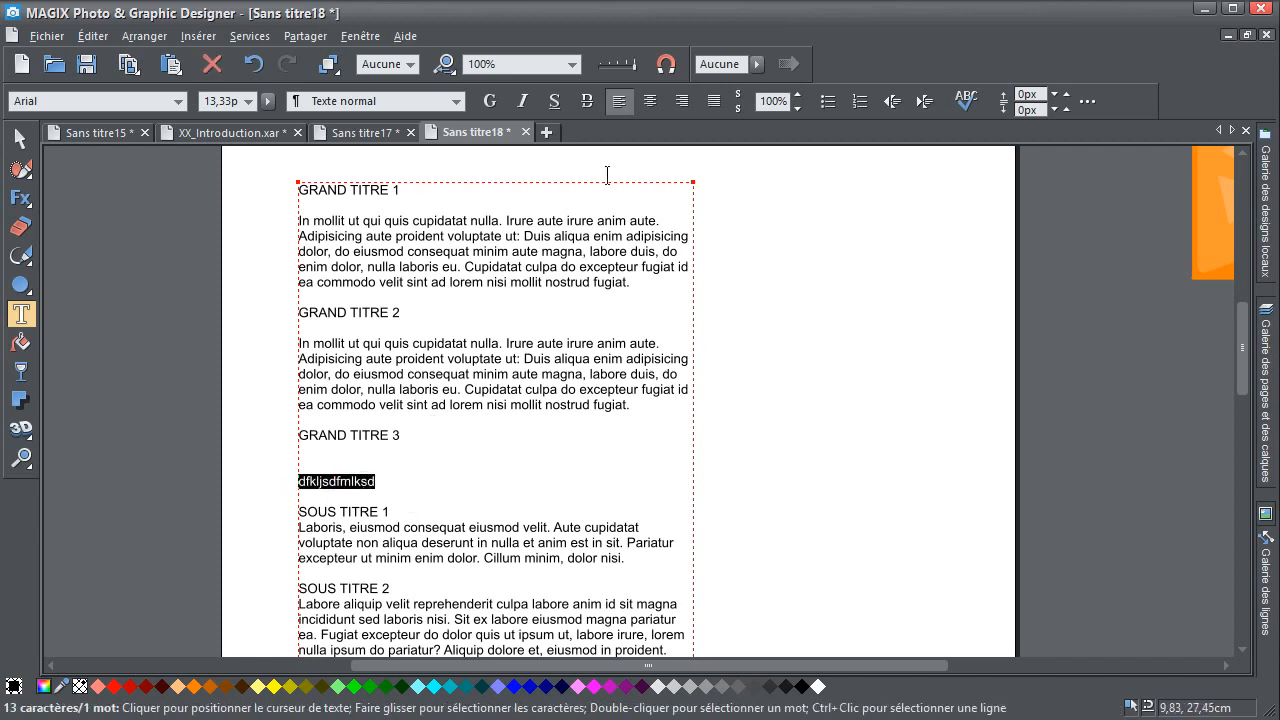
# Make the test text bold at 33 px, and apply the "TITRE PREMIER NIVEAU" style to it
pyautogui.click(499, 98)
pyautogui.moveTo(267, 102); pyautogui.dragTo(312, 134)
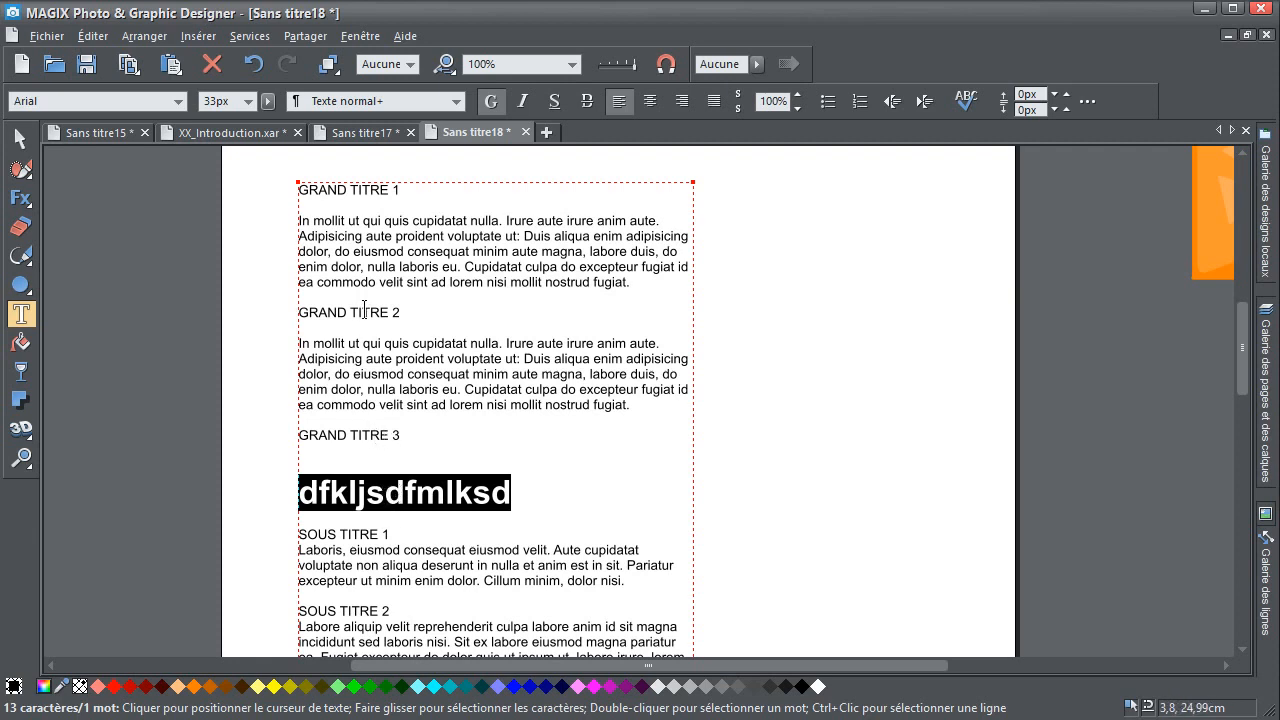
pyautogui.click(353, 104)
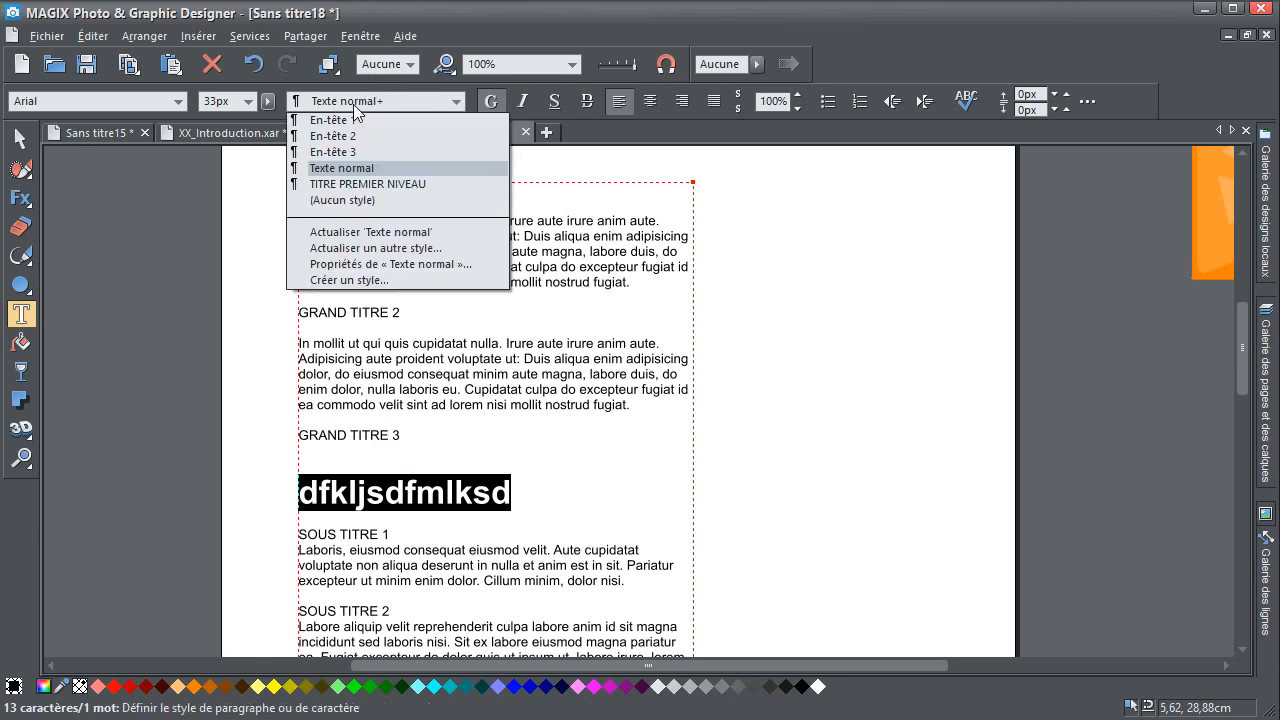
pyautogui.click(357, 185)
pyautogui.click(360, 469)
pyautogui.moveTo(378, 481); pyautogui.dragTo(280, 477)
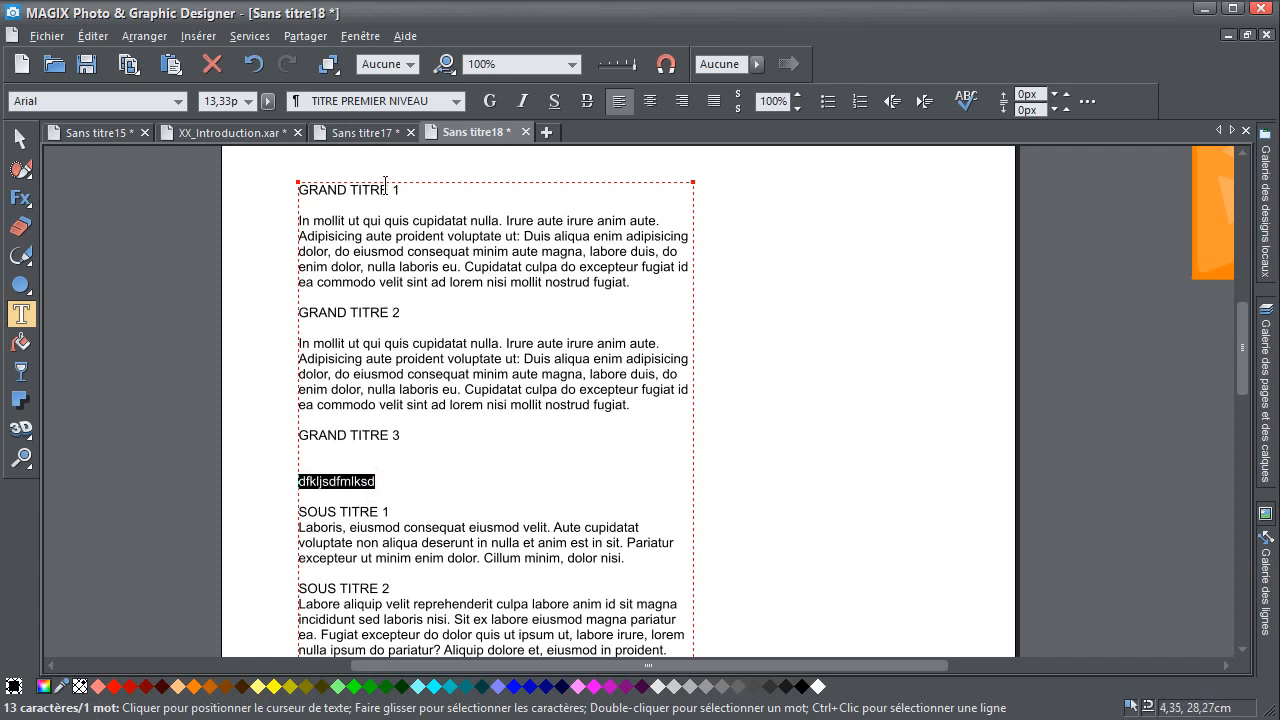
# Delete the test text "dfkljsdfmlksd" below the heading "GRAND TITRE 3"
pyautogui.click(407, 485)
pyautogui.moveTo(407, 485); pyautogui.dragTo(298, 480)
pyautogui.press('BackSpace')
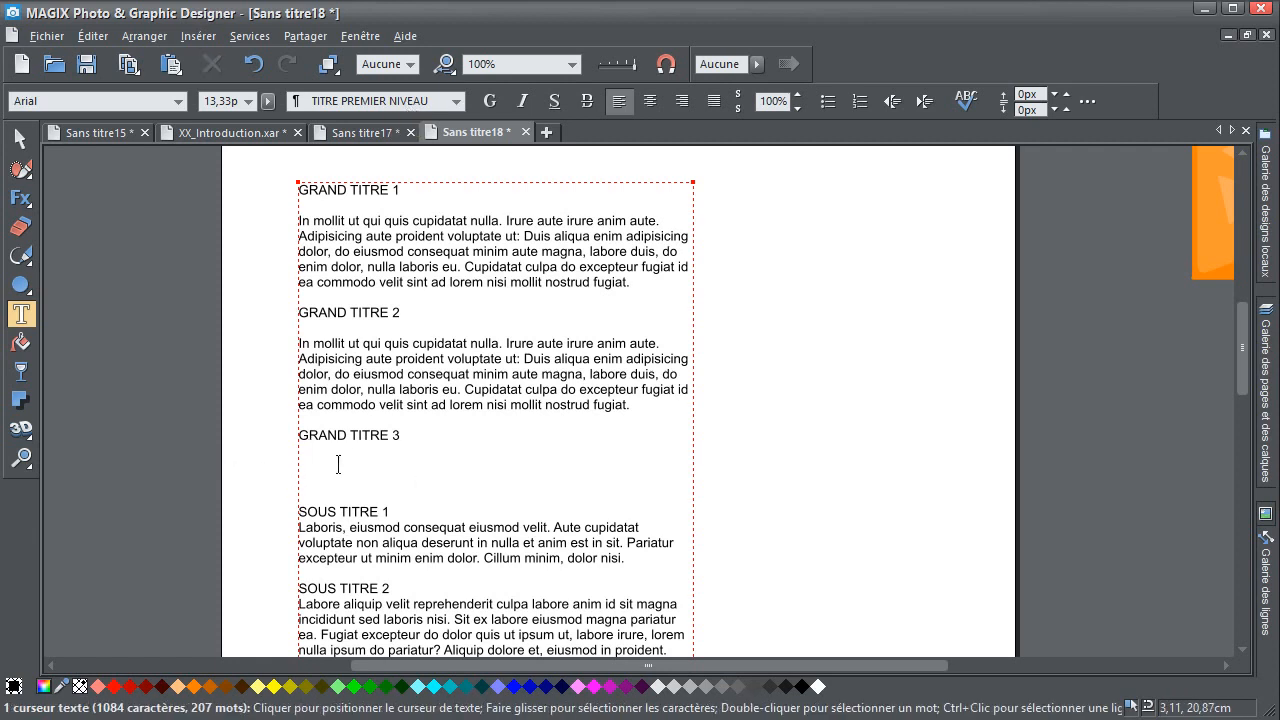
# Increase the font size of the heading "GRAND TITRE 1" to 17 px
pyautogui.moveTo(299, 185); pyautogui.dragTo(438, 190)
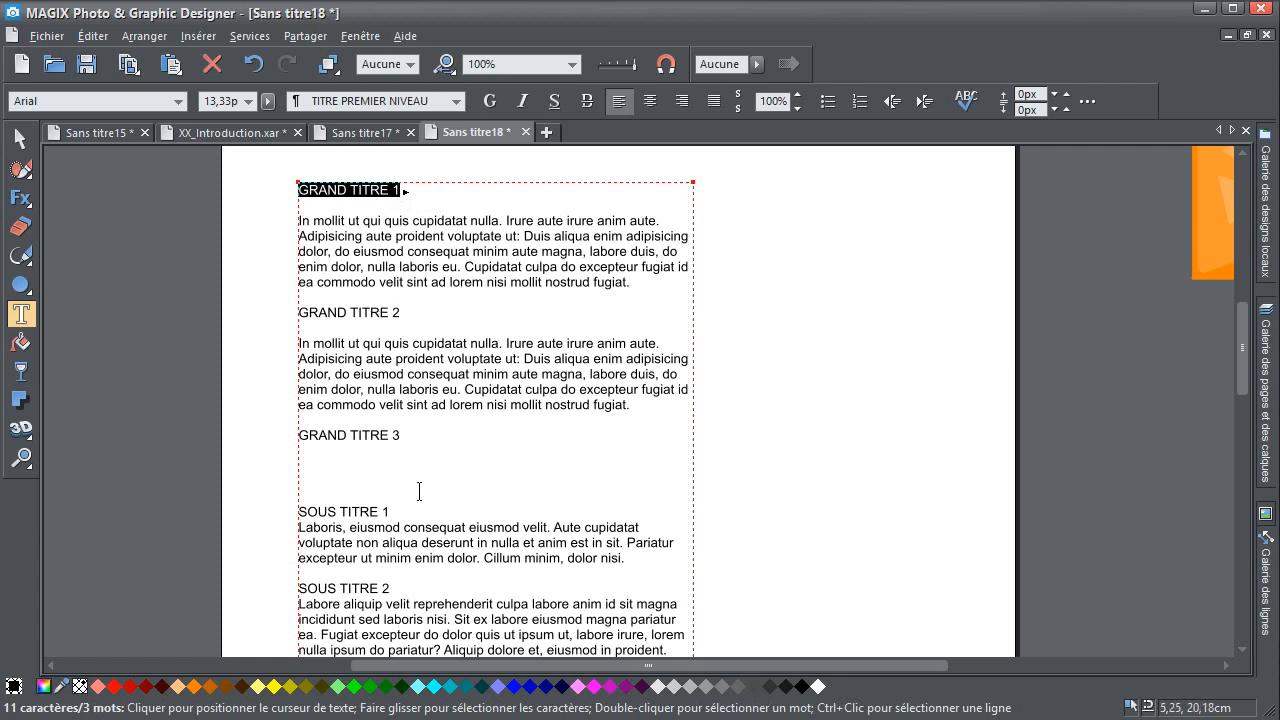
pyautogui.click(401, 189)
pyautogui.moveTo(414, 185); pyautogui.dragTo(298, 186)
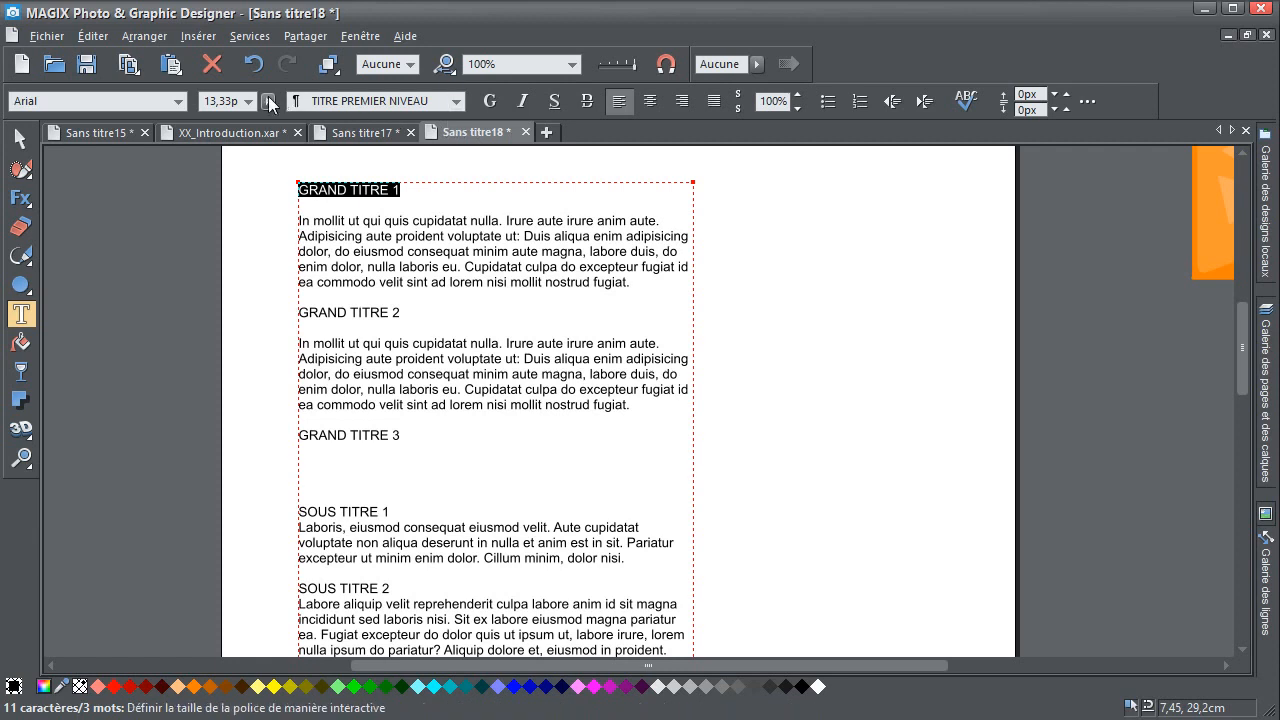
pyautogui.moveTo(268, 101); pyautogui.dragTo(278, 123)
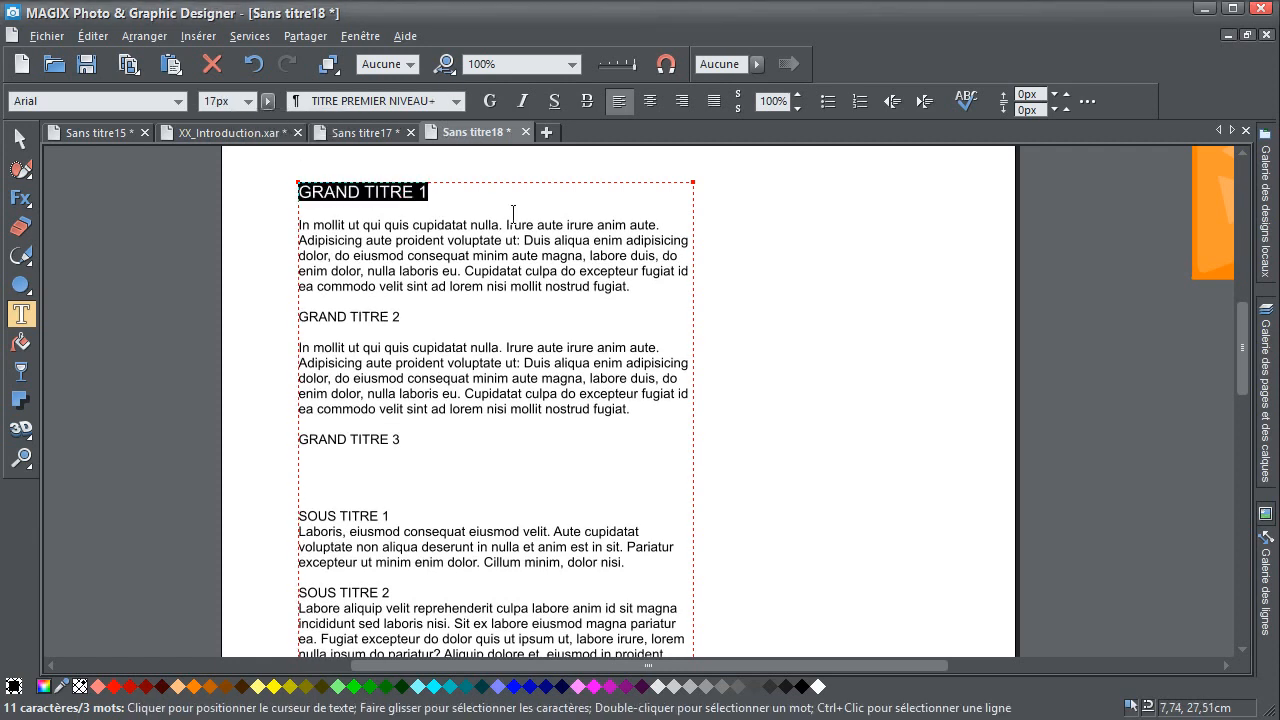
# Set the fill colour of the heading "GRAND TITRE 1" to the blue 1f7aac and deselect it
pyautogui.click(44, 686)
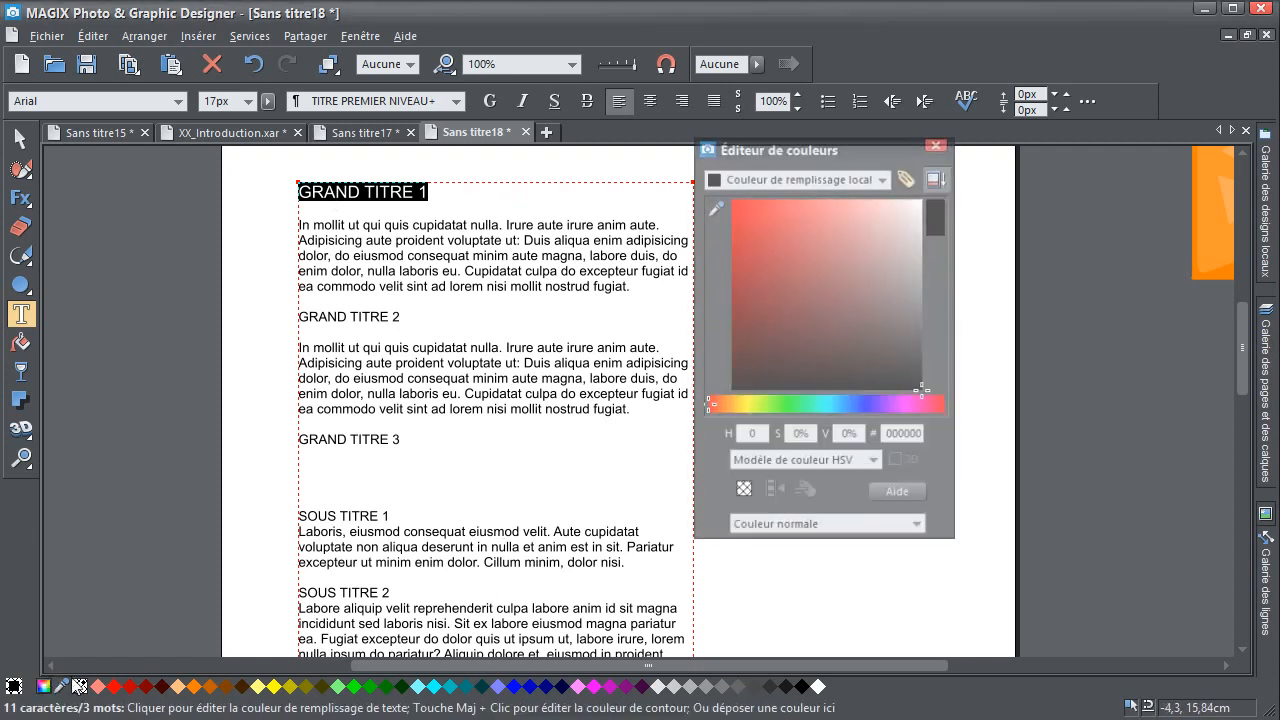
pyautogui.moveTo(815, 148); pyautogui.dragTo(638, 112)
pyautogui.moveTo(655, 368)
pyautogui.mouseDown()
pyautogui.moveTo(671, 369)
pyautogui.moveTo(589, 225)
pyautogui.mouseUp()
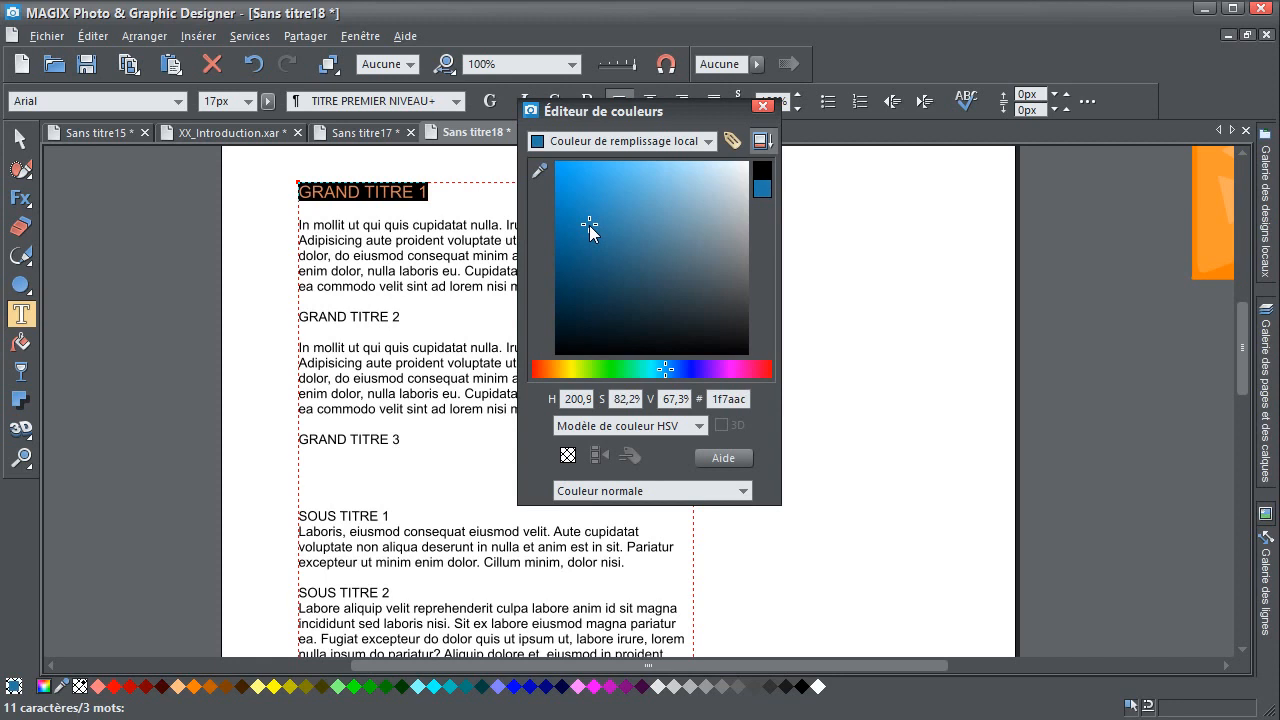
pyautogui.click(762, 105)
pyautogui.click(462, 197)
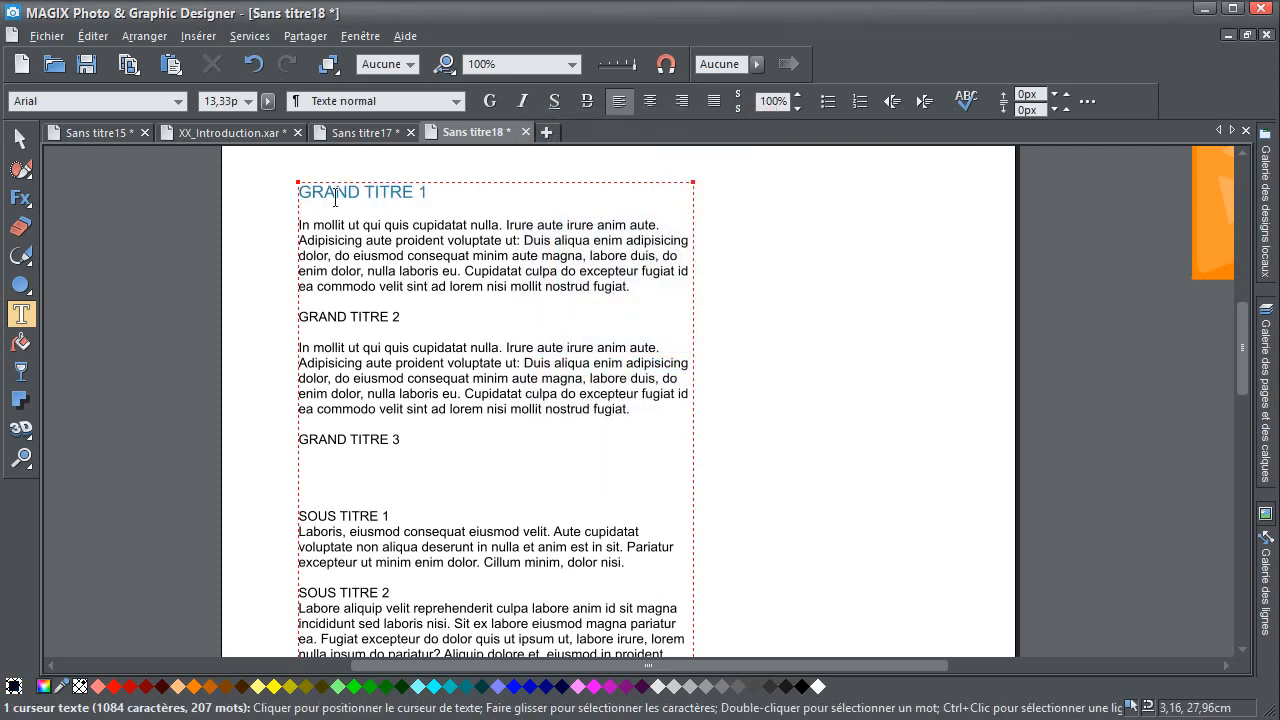
# Review the style list for the heading "GRAND TITRE 1" without applying any style, leaving the text cursor at the heading's end
pyautogui.tripleClick(394, 188)
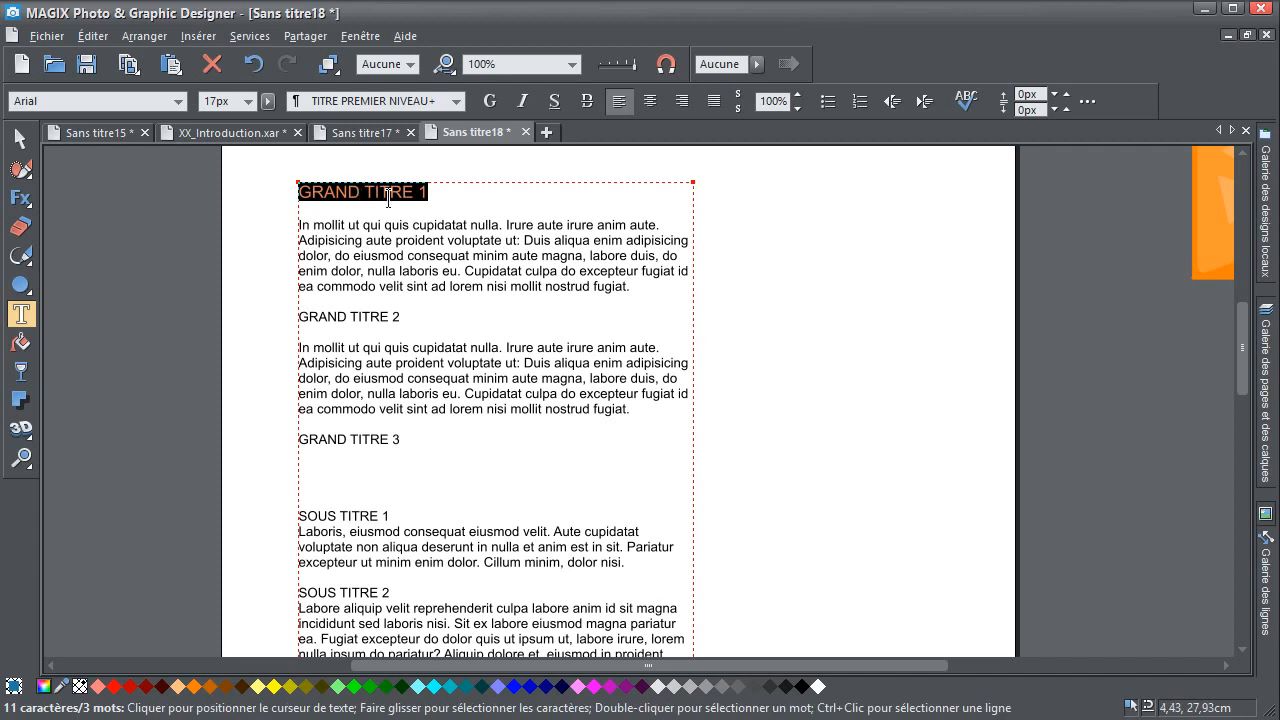
pyautogui.click(401, 101)
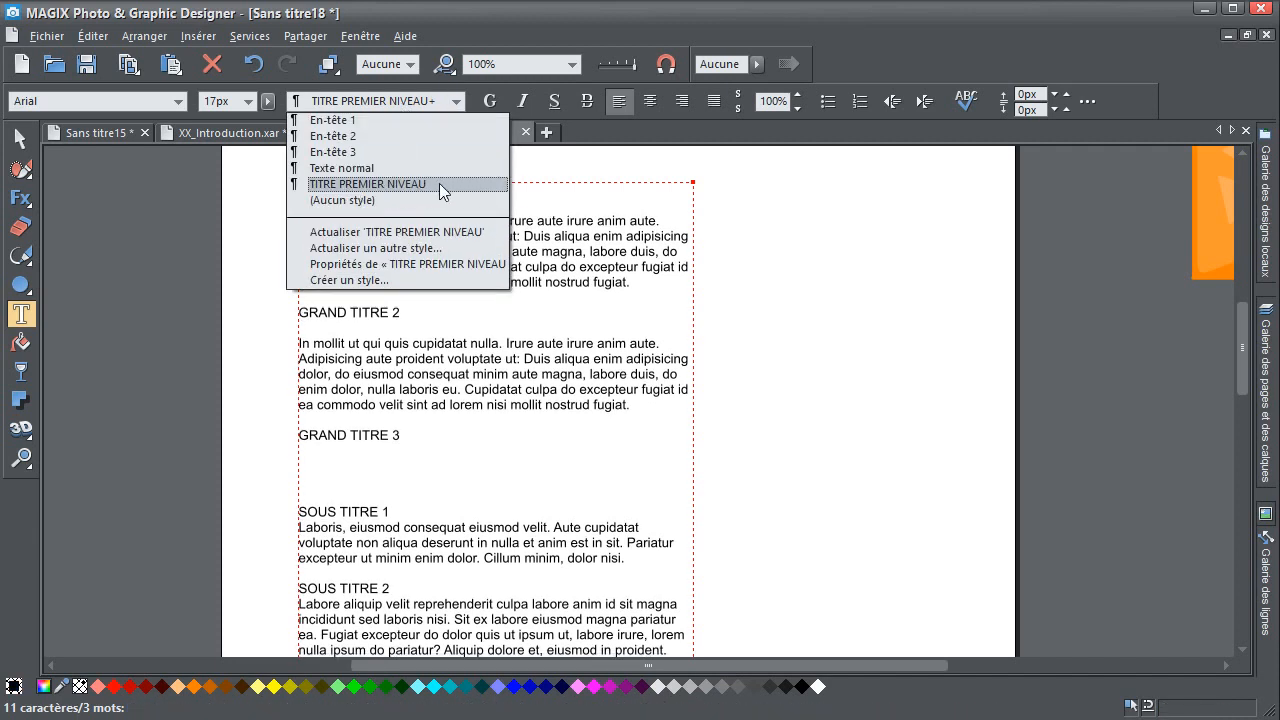
pyautogui.click(830, 310)
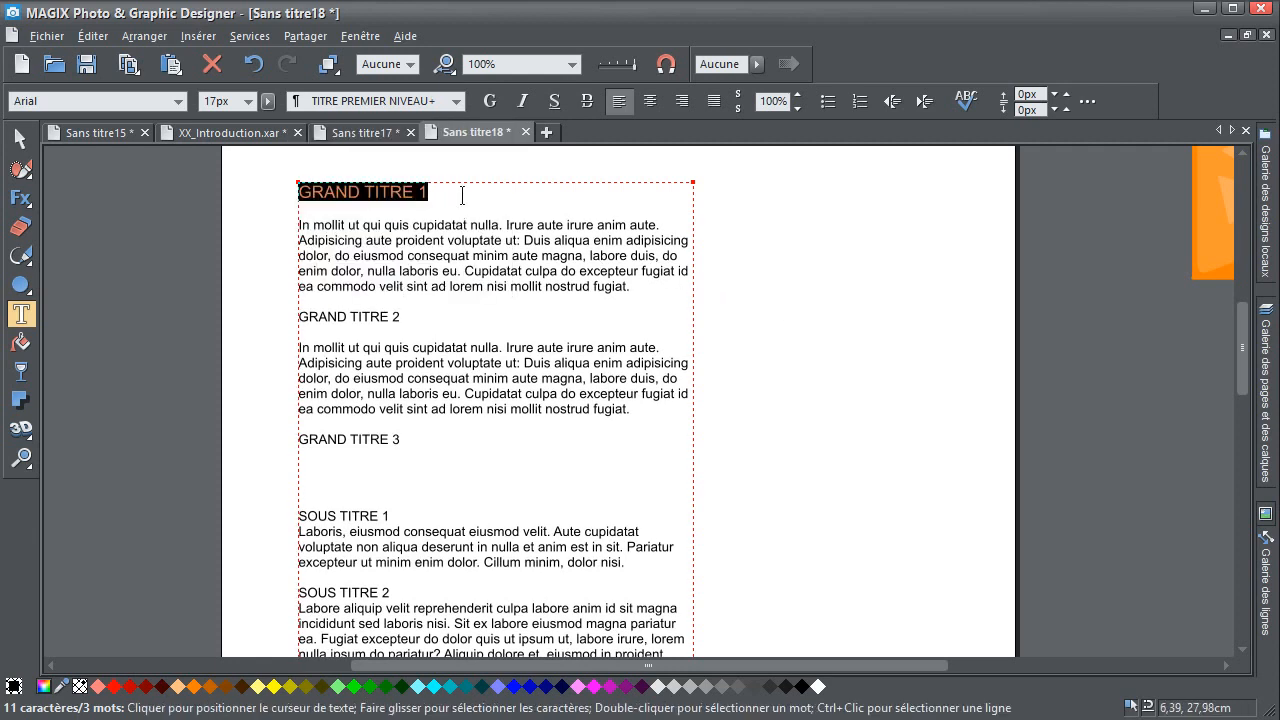
pyautogui.click(500, 193)
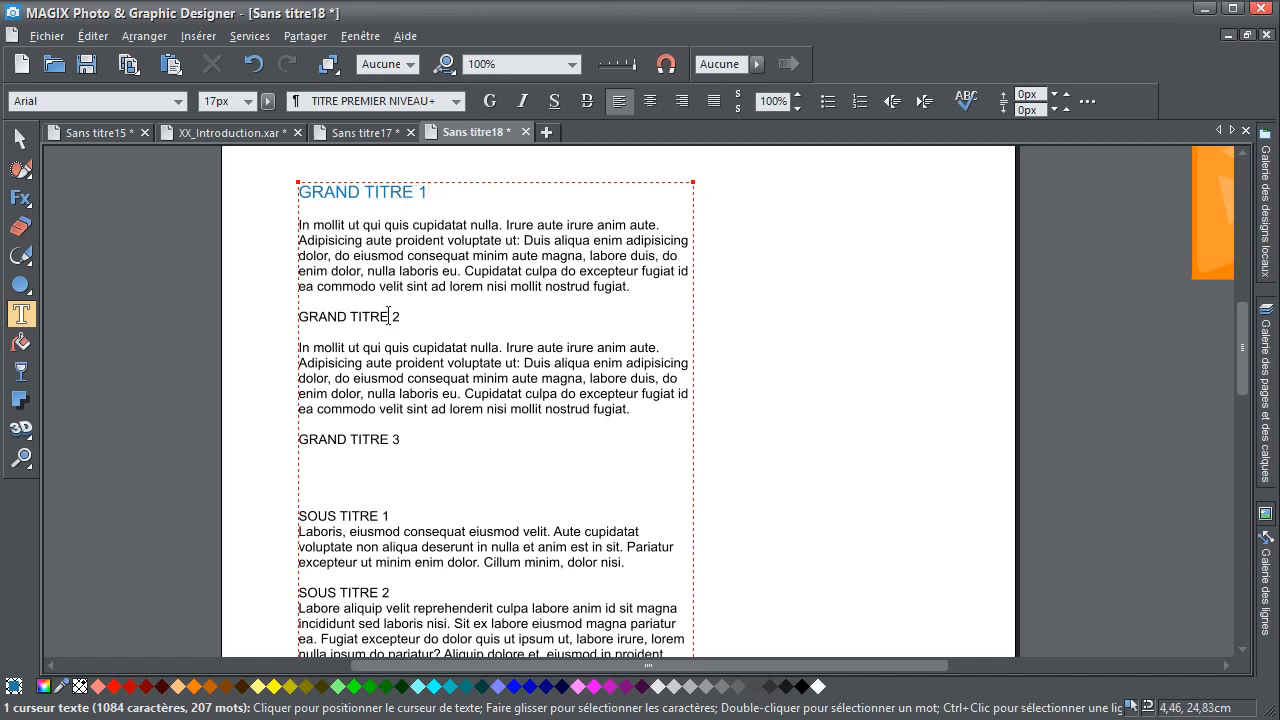
pyautogui.moveTo(440, 192)
pyautogui.mouseDown()
pyautogui.moveTo(399, 192)
pyautogui.moveTo(443, 192)
pyautogui.mouseUp()
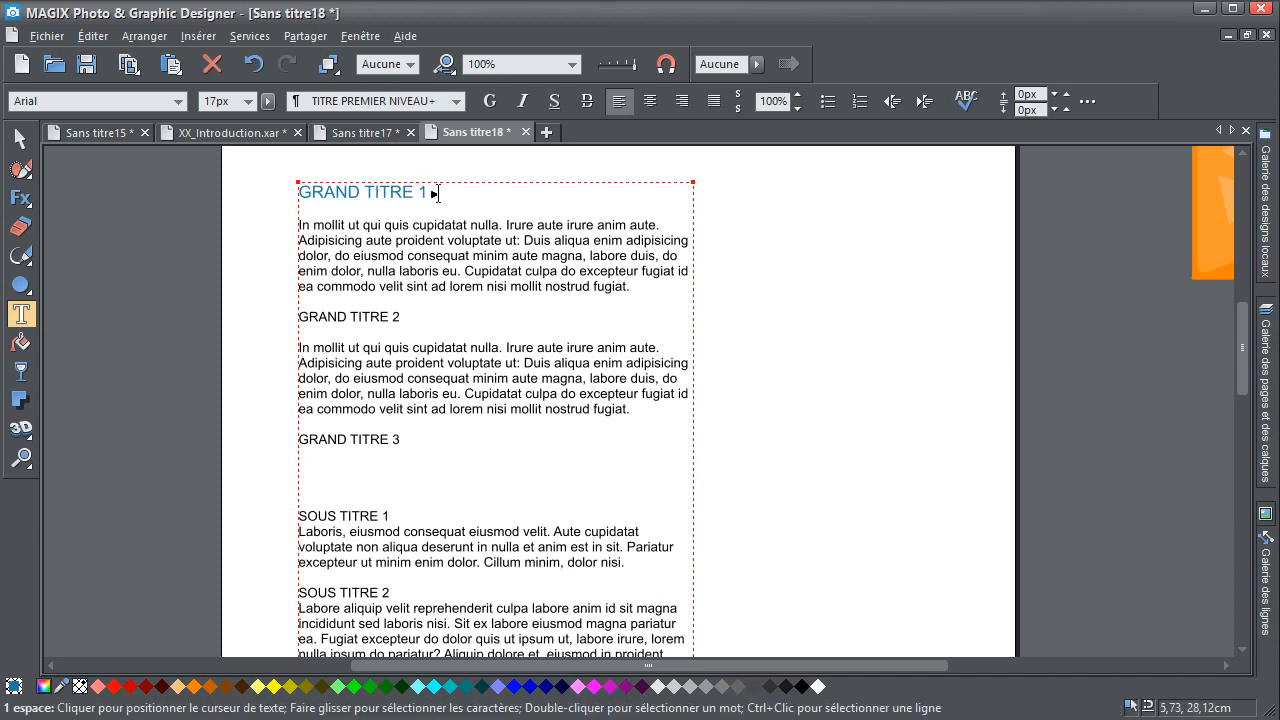
pyautogui.click(430, 193)
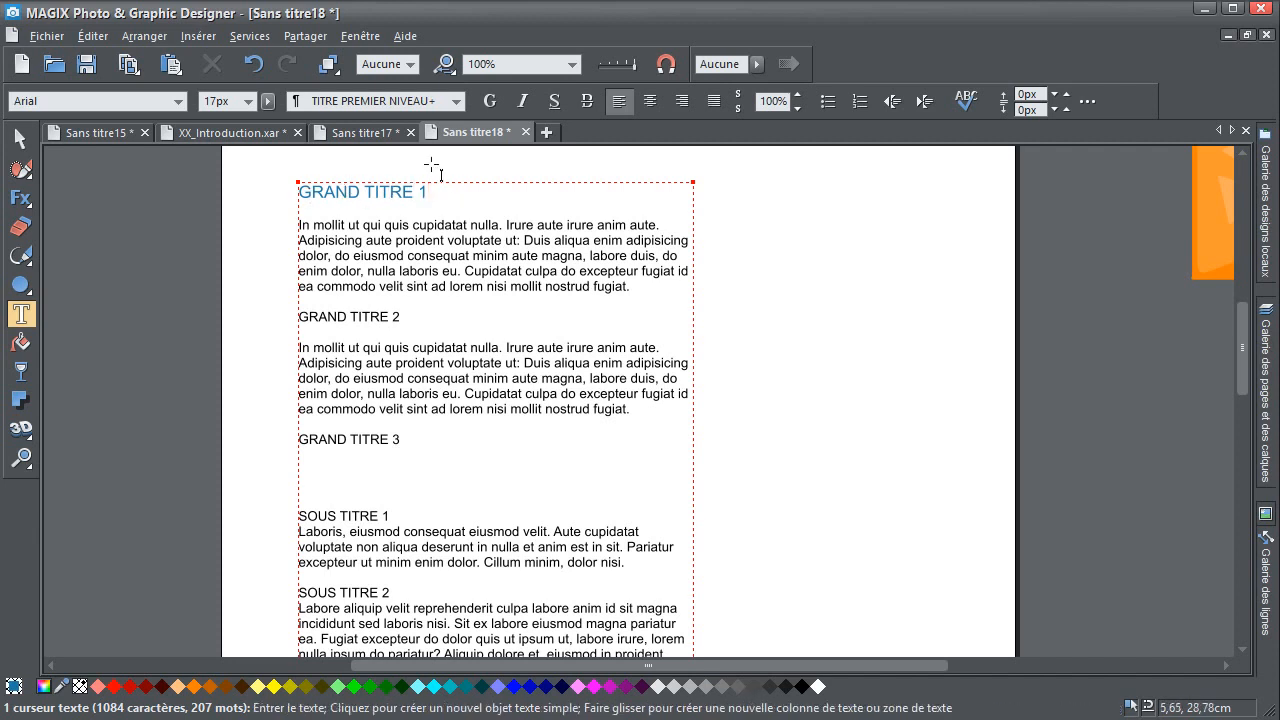
# Update the style "TITRE PREMIER NIVEAU" to match the current formatting of the heading "GRAND TITRE 1"
pyautogui.click(360, 100)
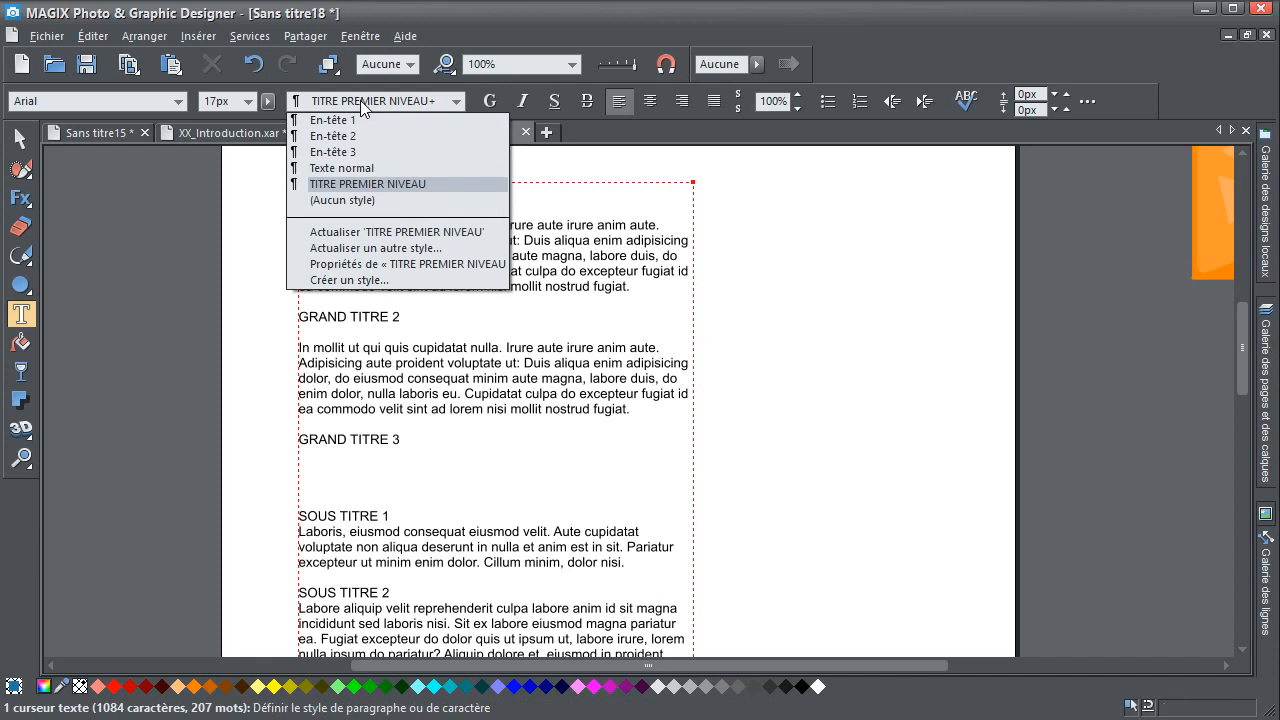
pyautogui.click(371, 232)
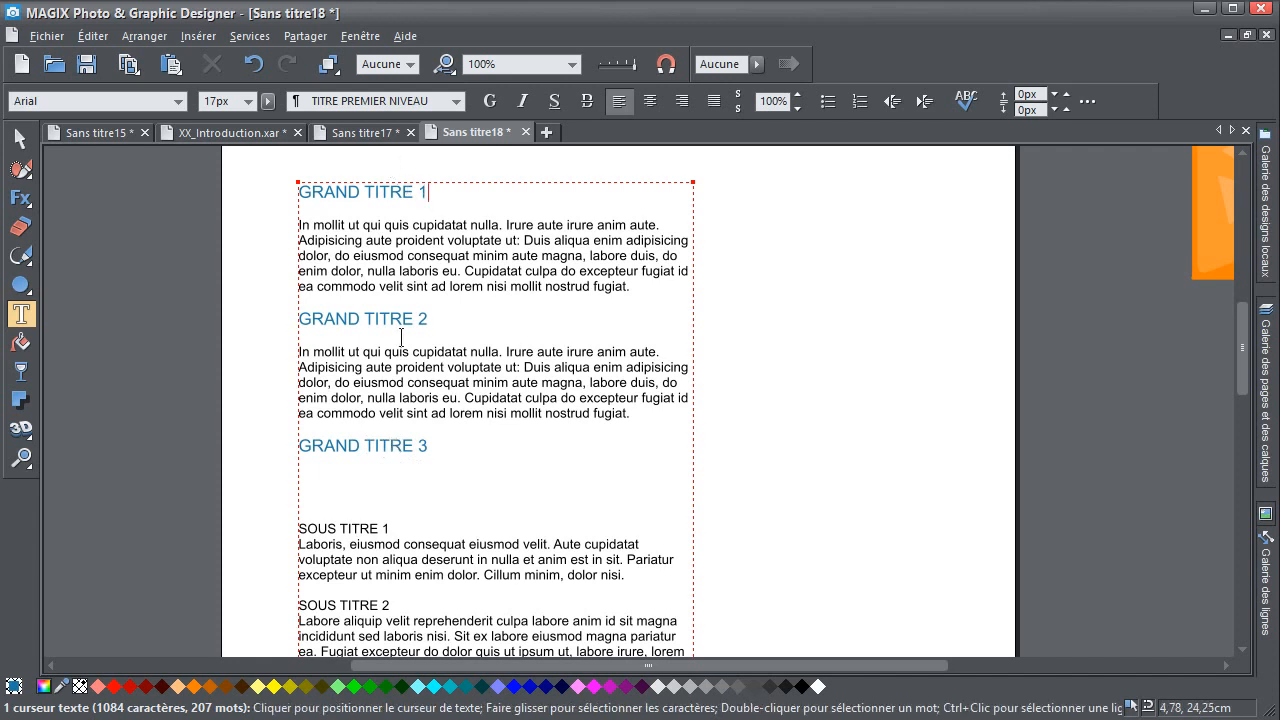
# Create a paragraph style named "TITRE NIVEAU 2" from the heading "SOUS TITRE 1", based on "(Aucun style)"
pyautogui.scroll(-3, 377, 190)
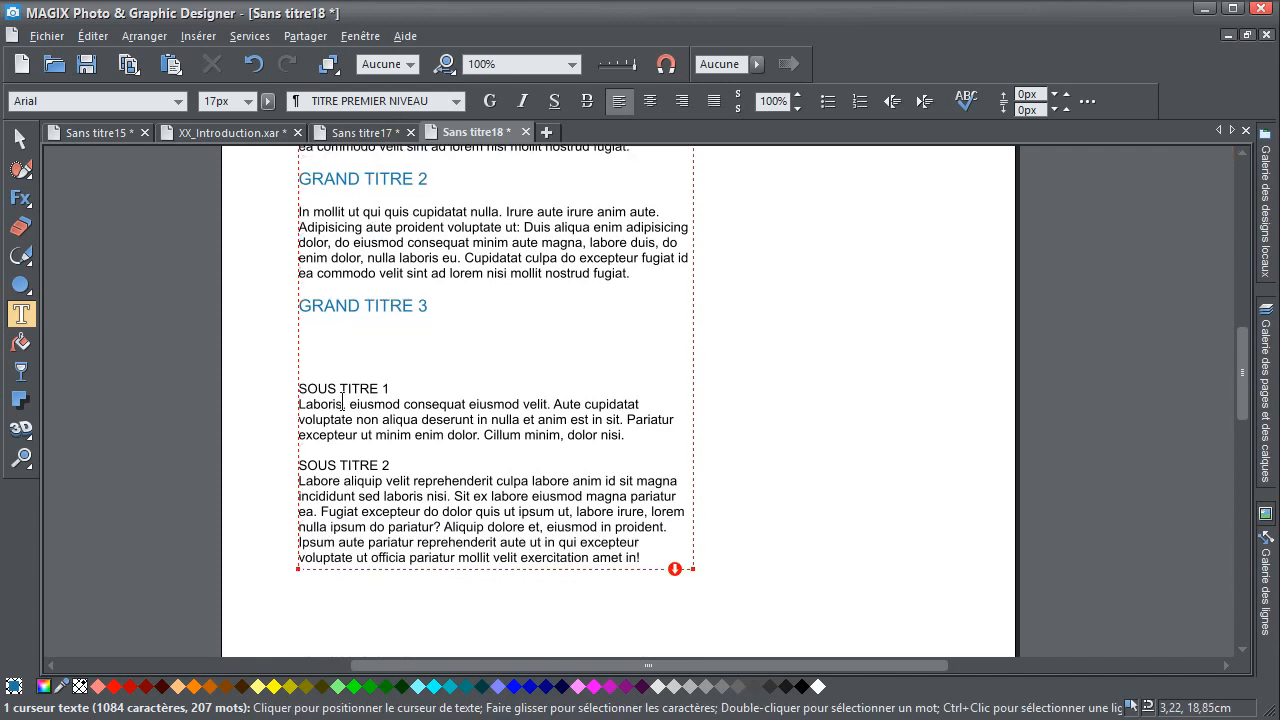
pyautogui.moveTo(392, 390); pyautogui.dragTo(262, 390)
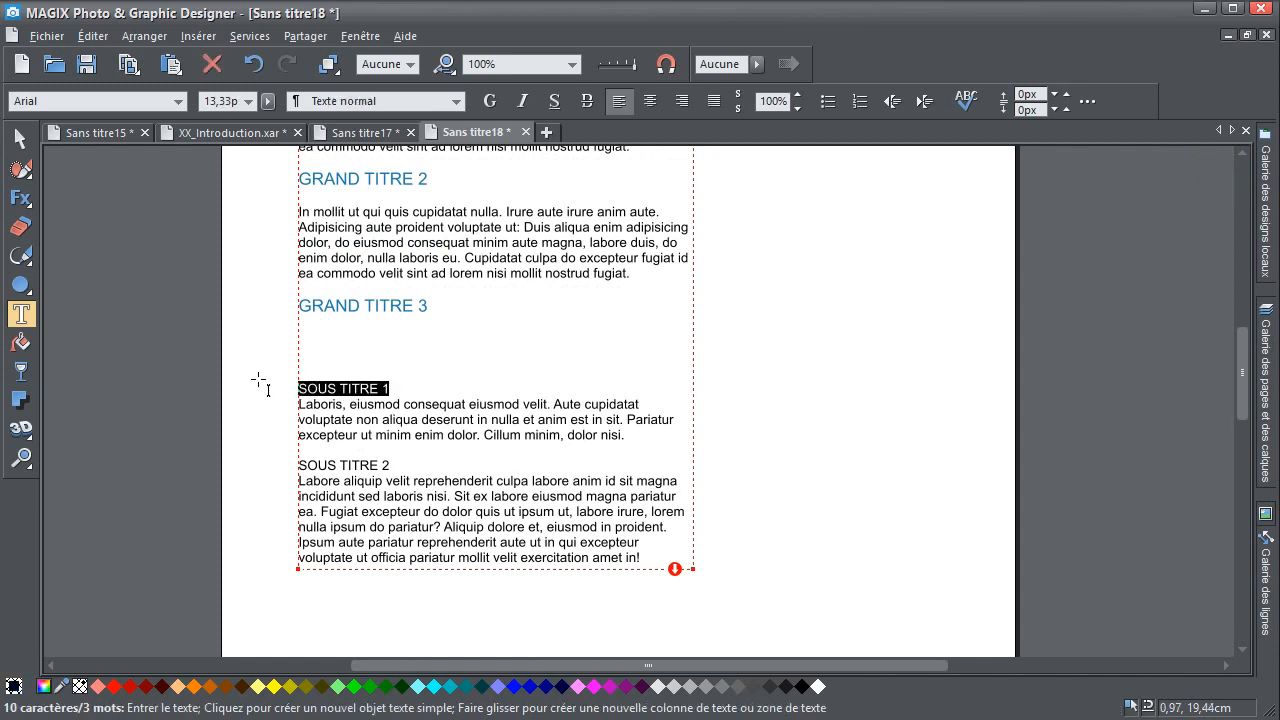
pyautogui.click(370, 101)
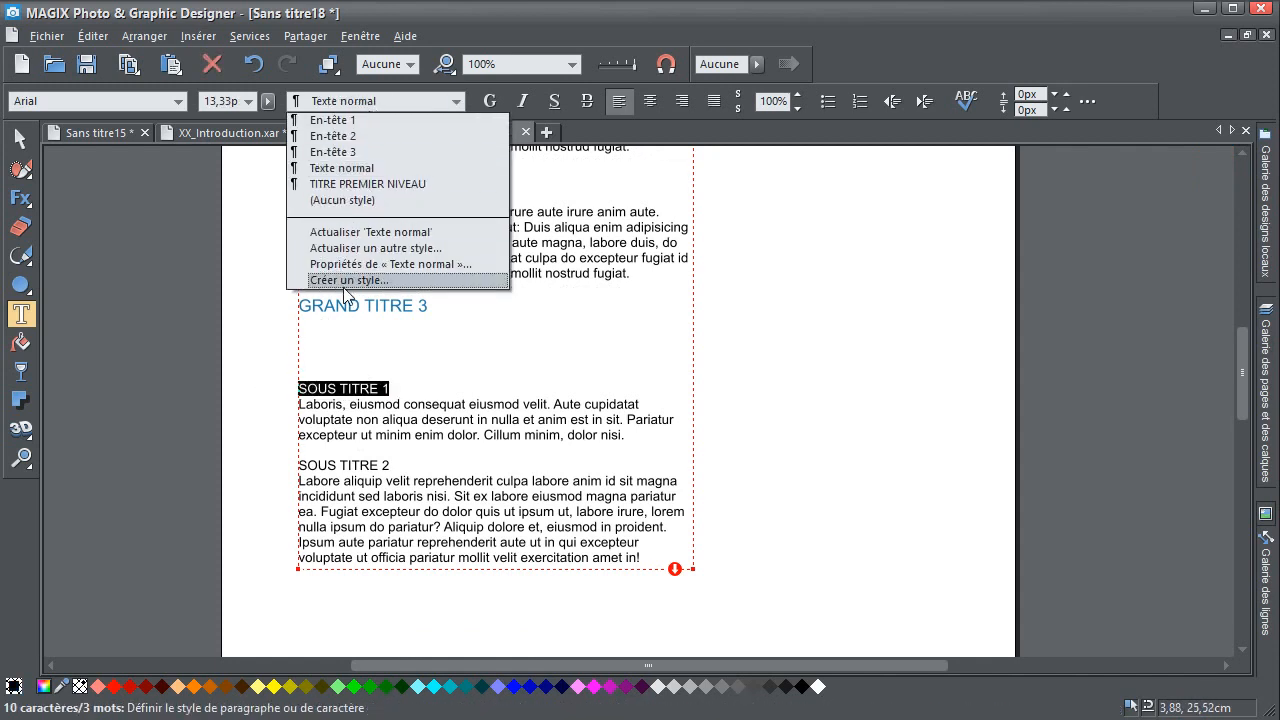
pyautogui.click(345, 280)
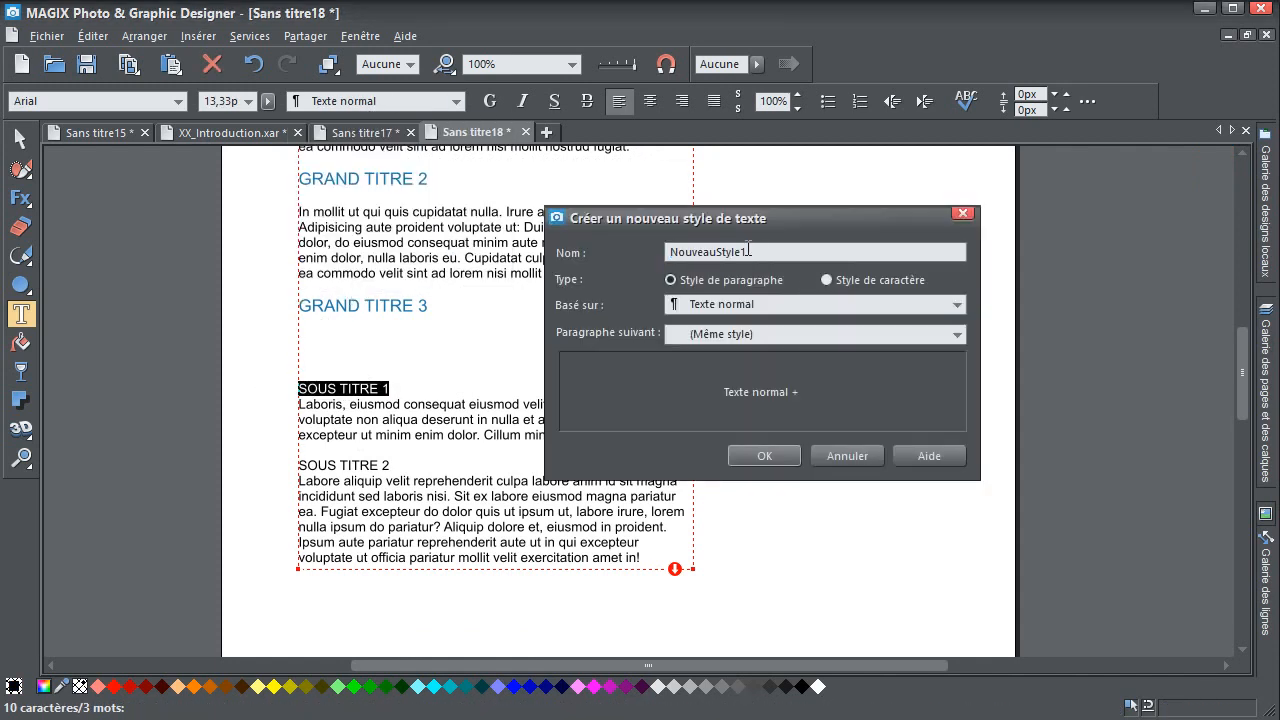
pyautogui.write('TITRE NIVEAU 2')
pyautogui.click(720, 305)
pyautogui.click(726, 330)
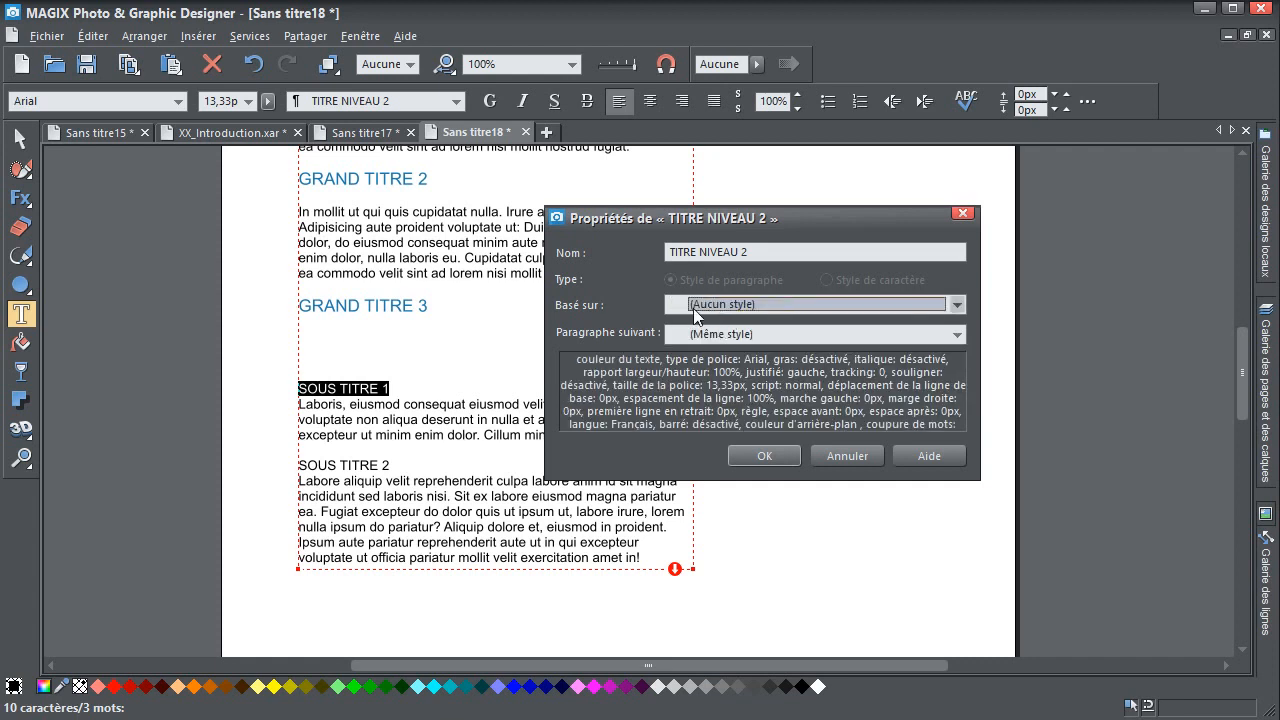
pyautogui.click(766, 455)
# Colour the heading "SOUS TITRE 1" dark brown
pyautogui.click(440, 363)
pyautogui.moveTo(398, 384); pyautogui.dragTo(334, 386)
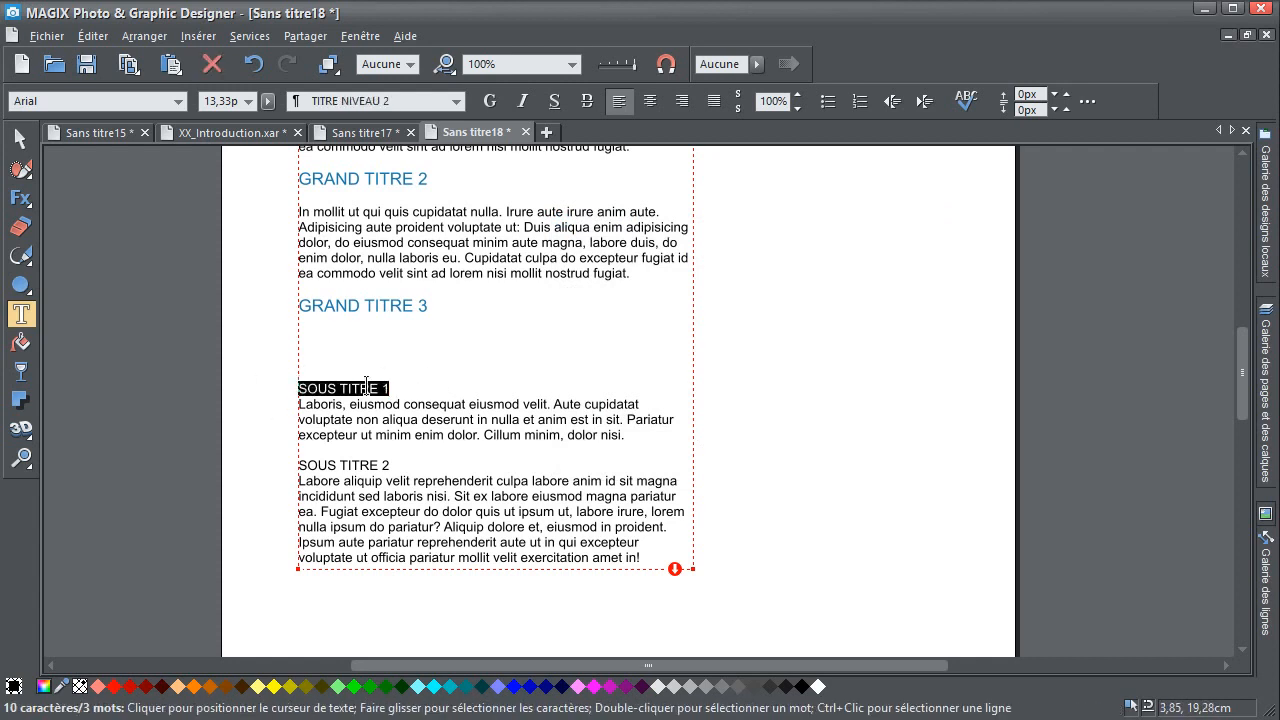
pyautogui.click(57, 688)
pyautogui.click(198, 686)
pyautogui.click(345, 388)
pyautogui.moveTo(389, 388); pyautogui.dragTo(271, 388)
pyautogui.click(228, 687)
# Delete the extra blank lines between the headings "GRAND TITRE 3" and "SOUS TITRE 1"
pyautogui.click(346, 338)
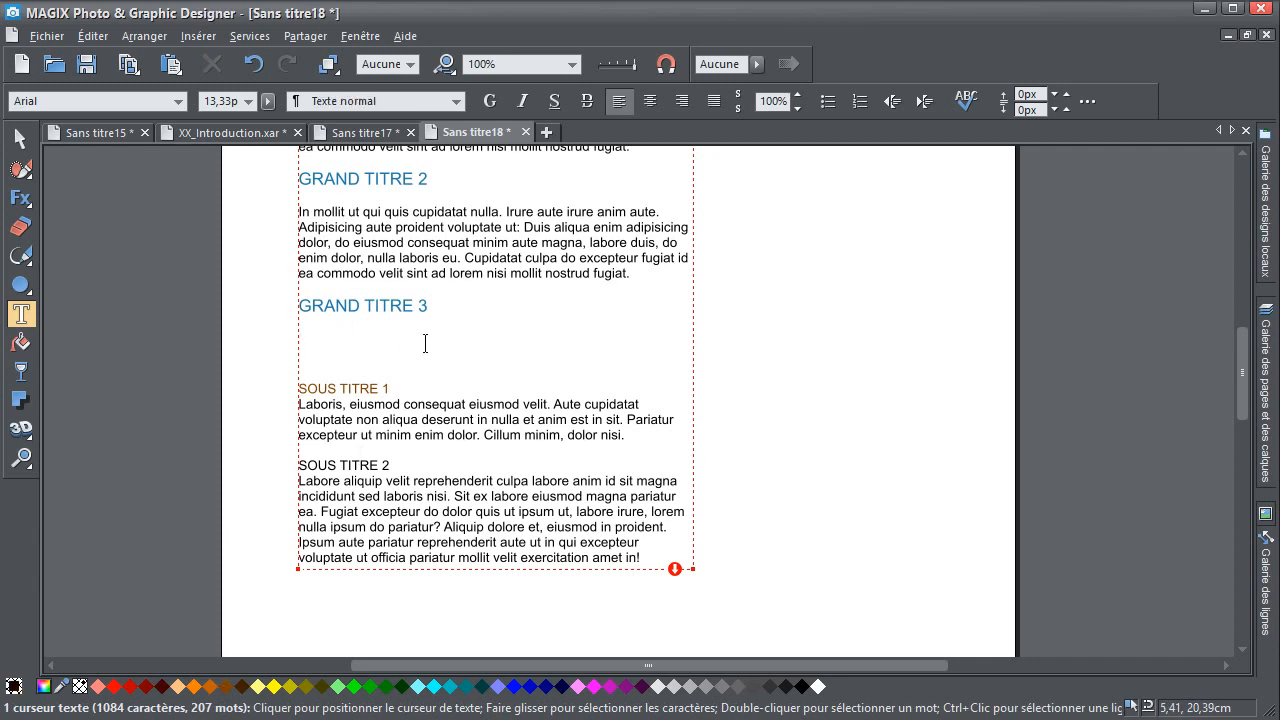
pyautogui.press('Delete')
pyautogui.press('Delete')
pyautogui.press('Delete')
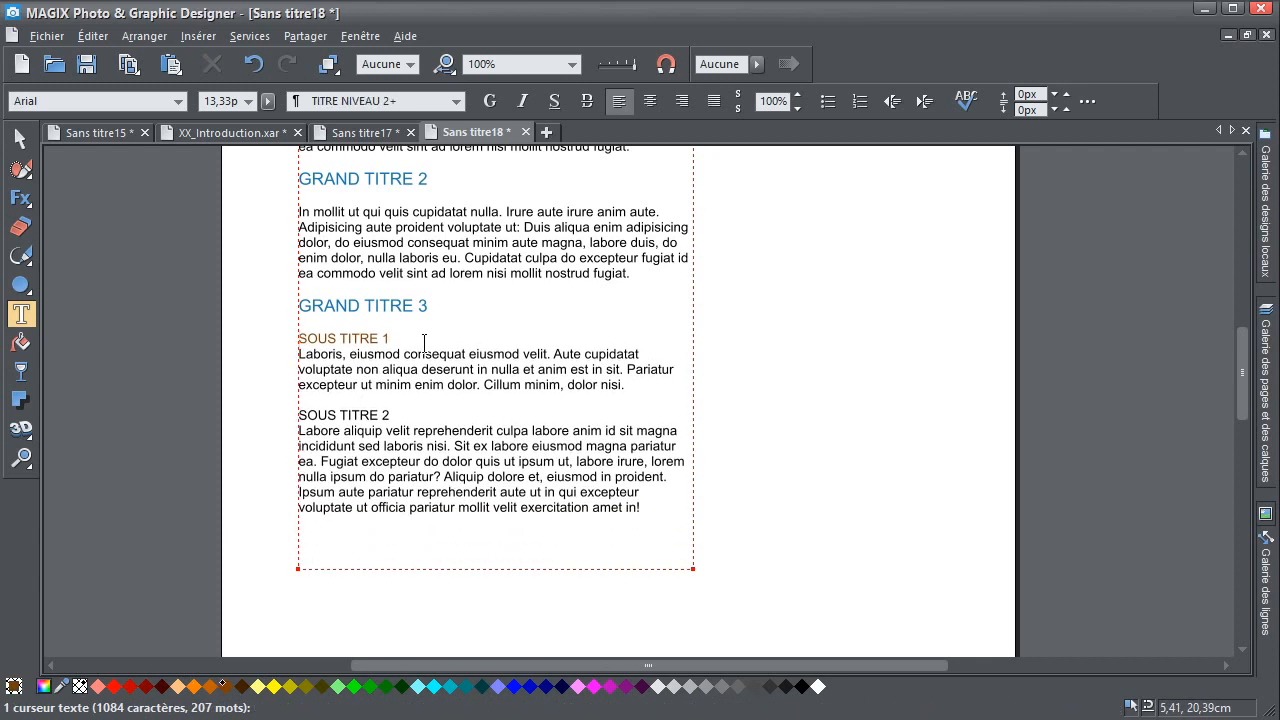
# Increase the line spacing of the heading "SOUS TITRE 1" to 150%
pyautogui.moveTo(431, 338); pyautogui.dragTo(293, 337)
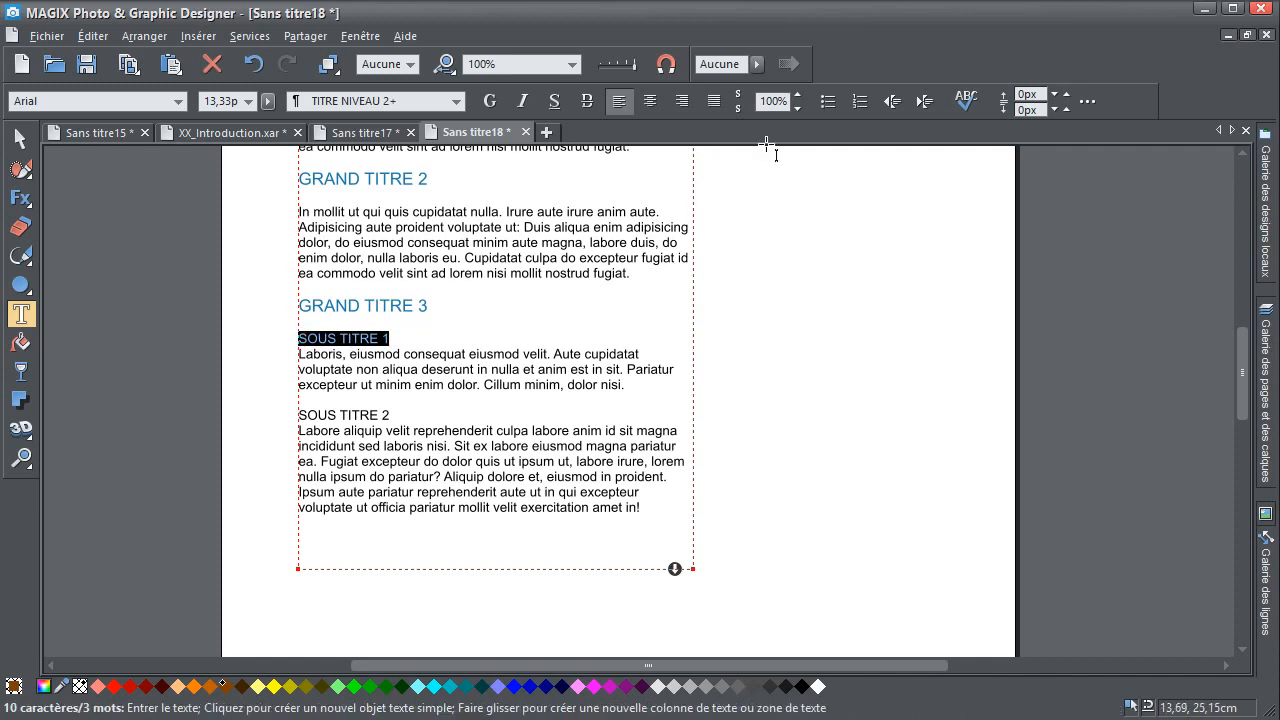
pyautogui.click(798, 95)
pyautogui.click(798, 95)
pyautogui.click(798, 95)
pyautogui.click(800, 96)
pyautogui.click(800, 96)
pyautogui.click(800, 96)
pyautogui.click(800, 96)
pyautogui.click(800, 96)
pyautogui.click(800, 96)
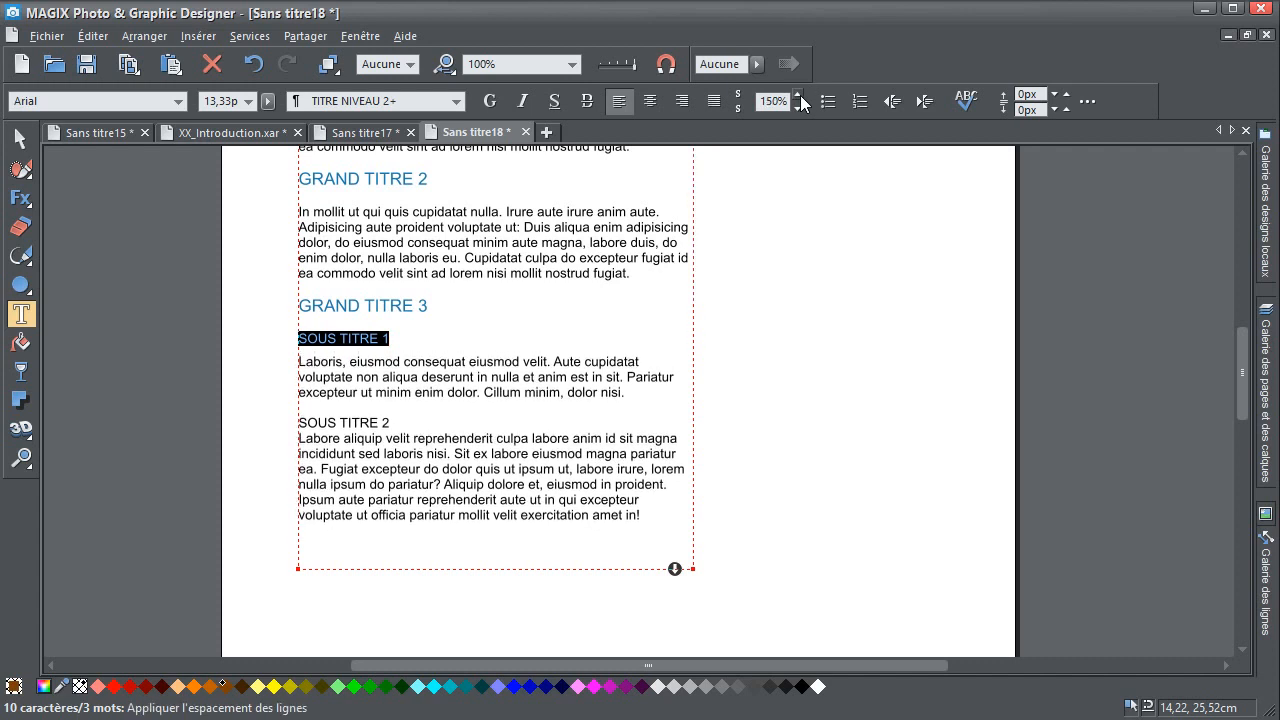
pyautogui.click(435, 339)
# Update the style "TITRE NIVEAU 2" to match the current formatting of the heading "SOUS TITRE 1"
pyautogui.moveTo(388, 339); pyautogui.dragTo(263, 343)
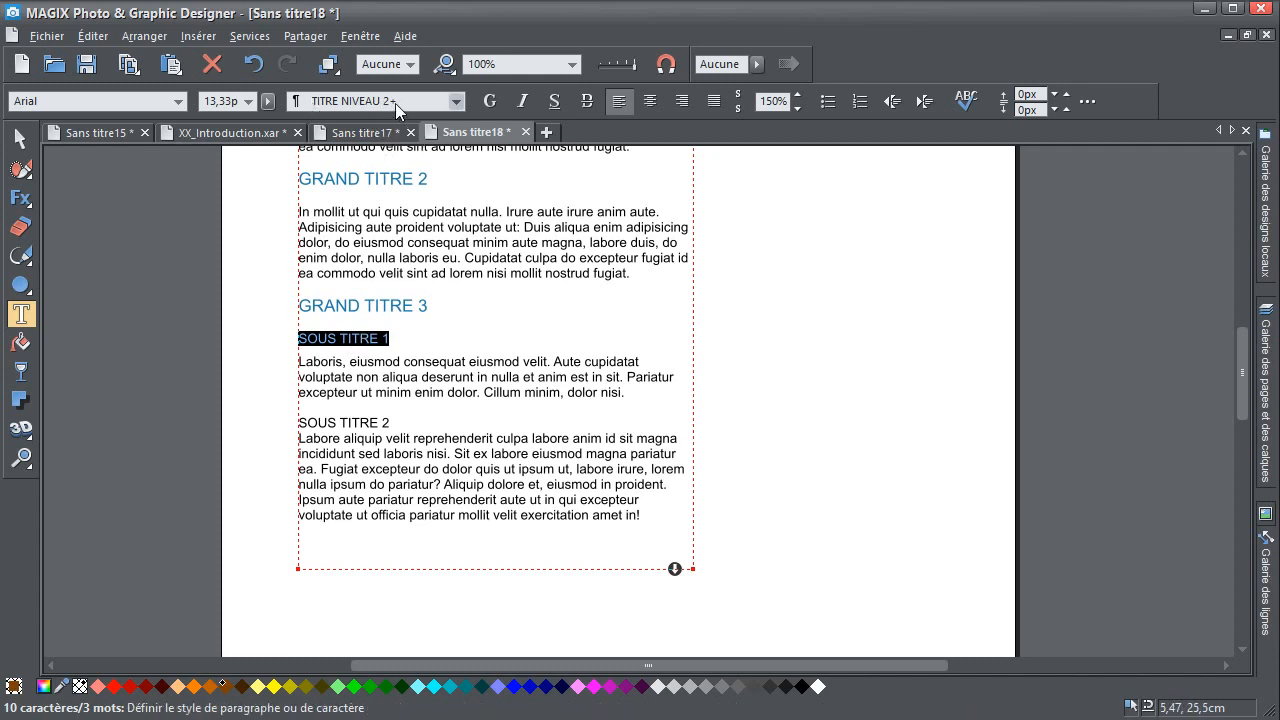
pyautogui.click(395, 103)
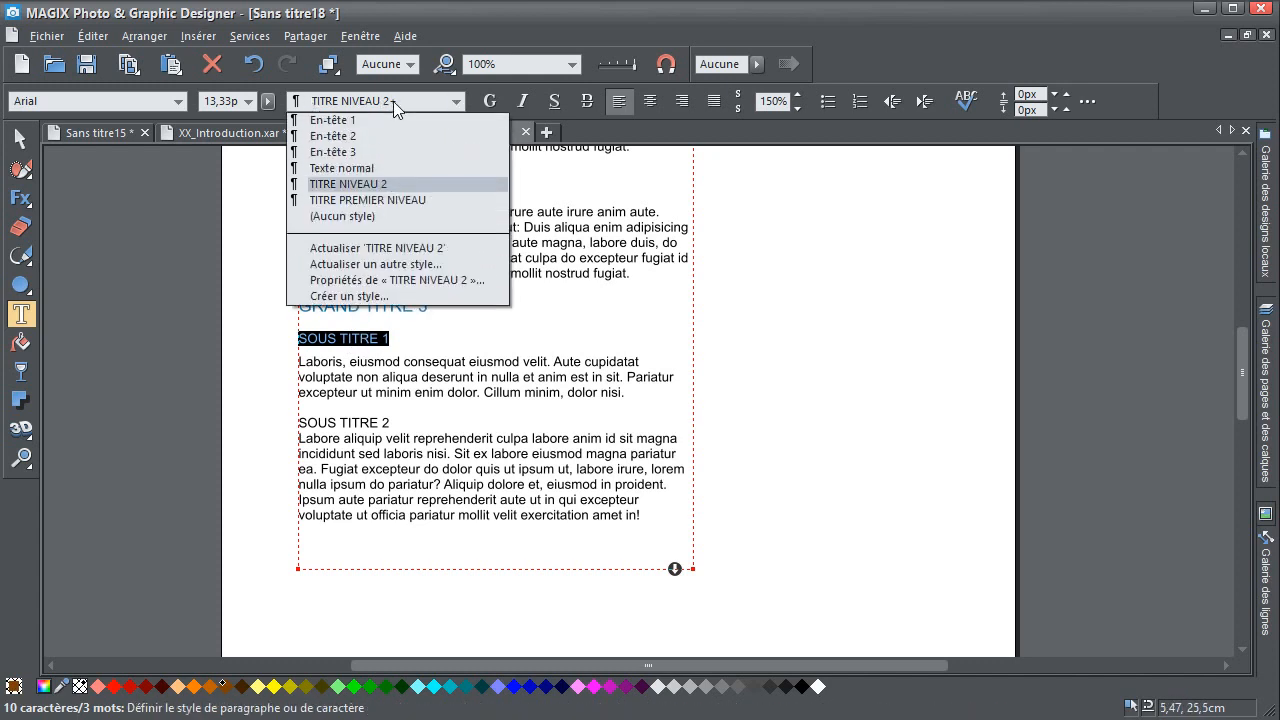
pyautogui.click(360, 250)
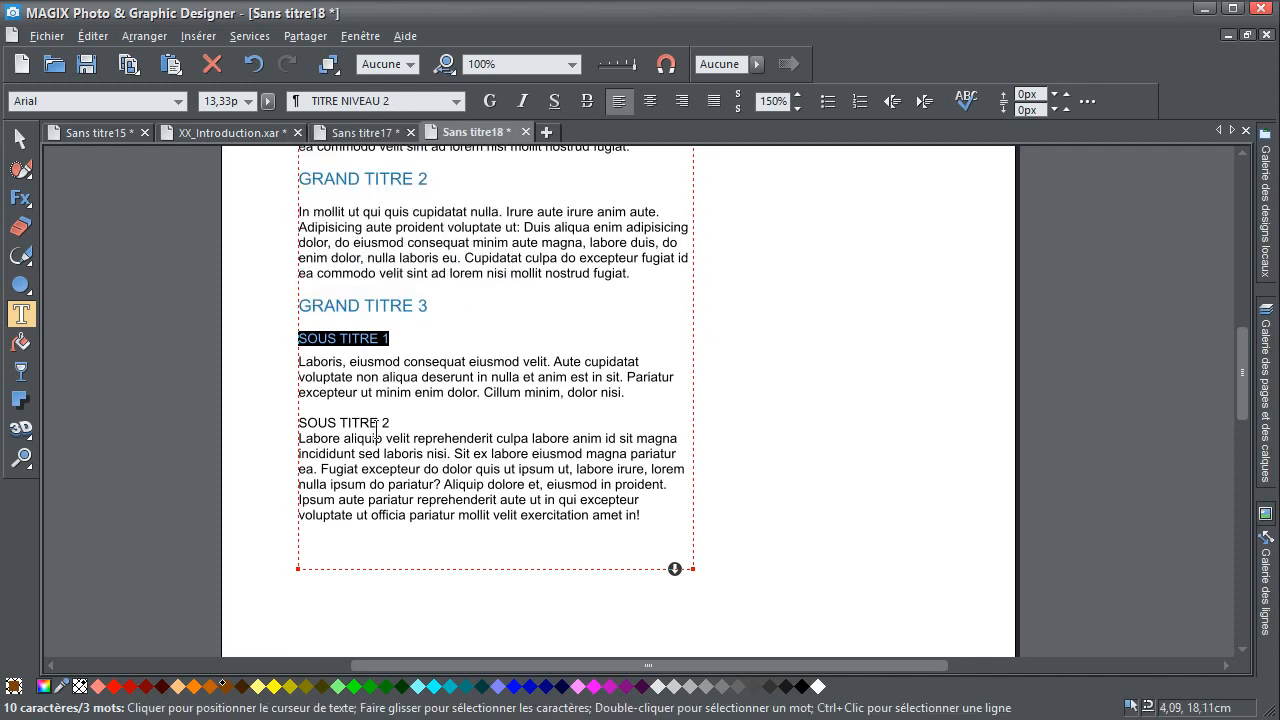
# Apply the style "TITRE NIVEAU 2" to the heading "SOUS TITRE 2" and deselect it
pyautogui.moveTo(398, 424); pyautogui.dragTo(298, 424)
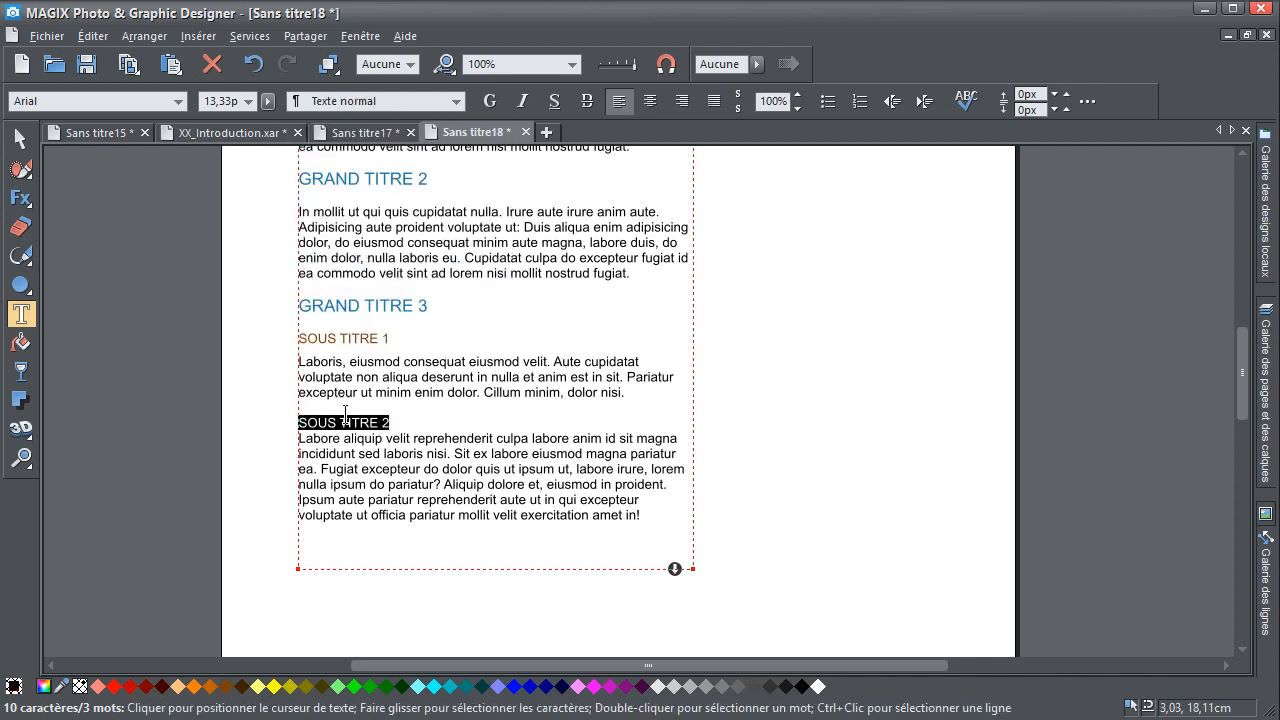
pyautogui.click(340, 103)
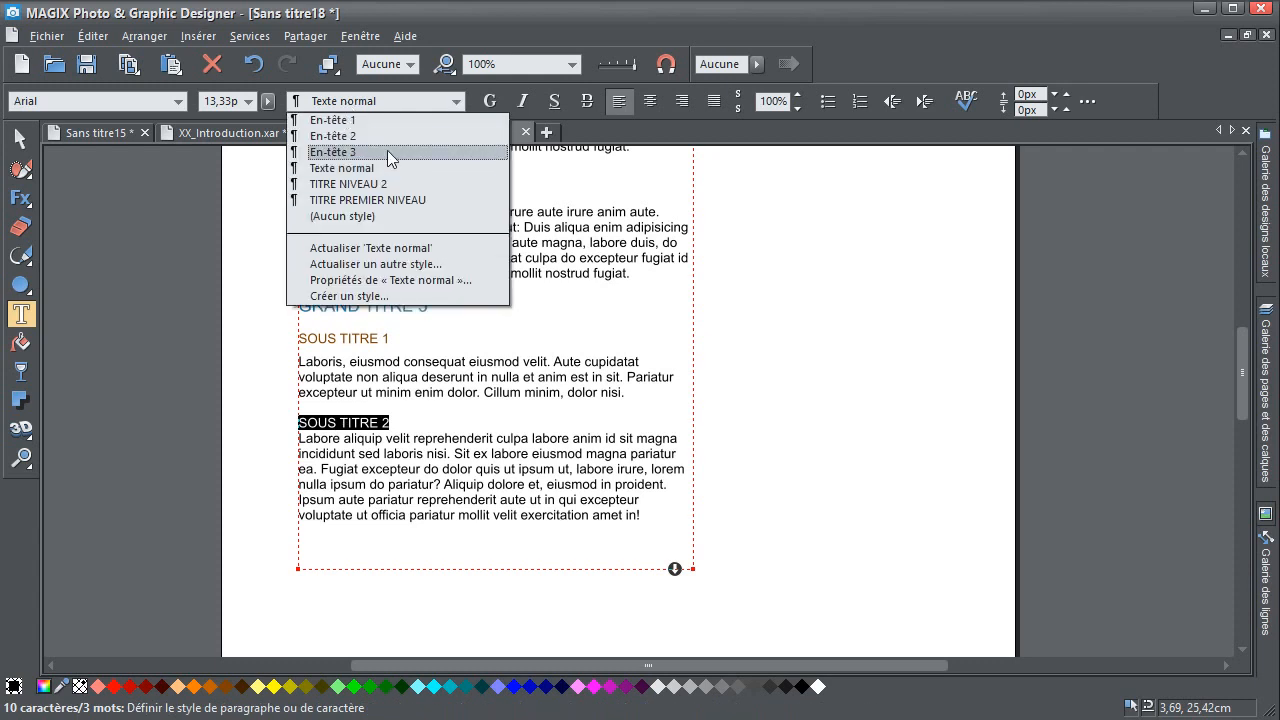
pyautogui.click(354, 184)
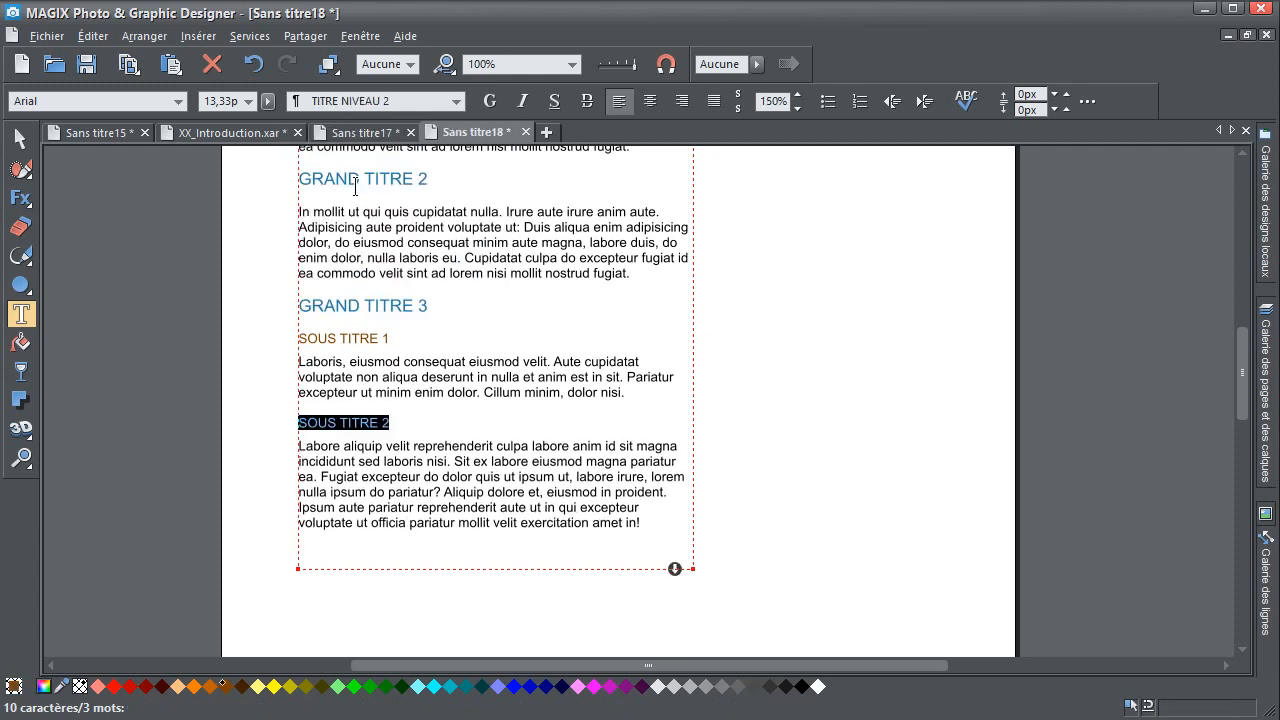
pyautogui.click(460, 446)
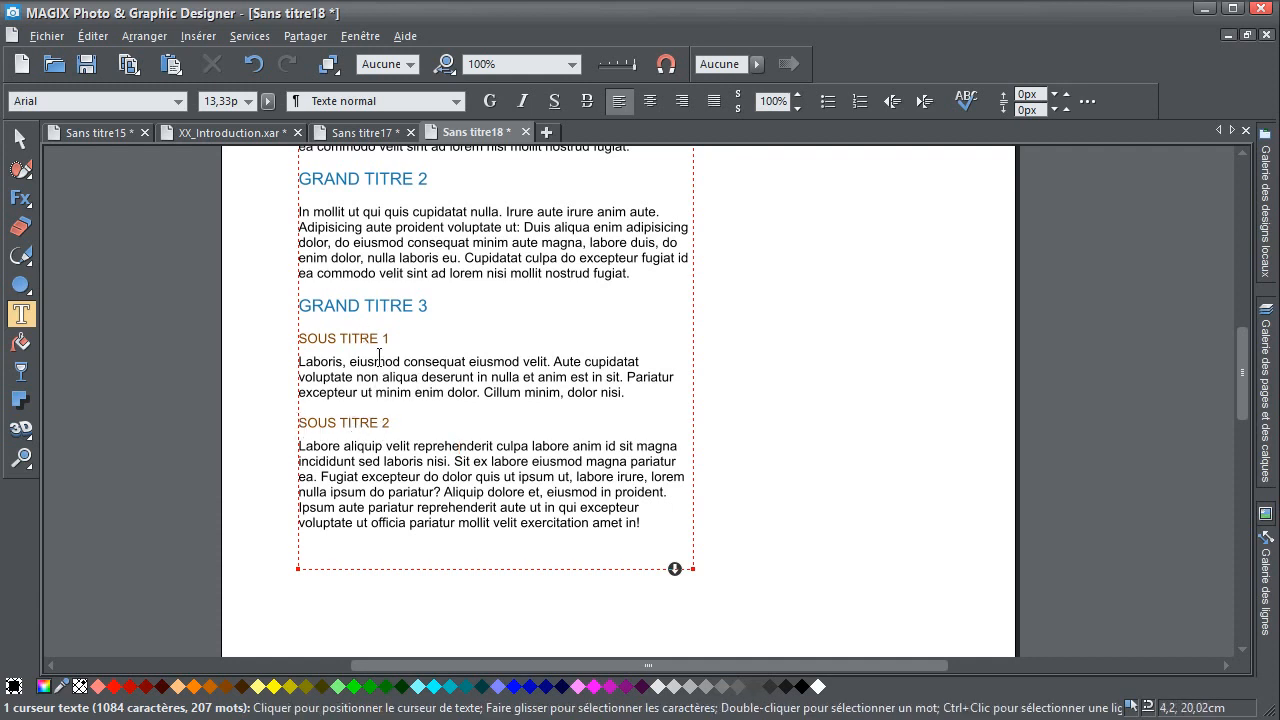
# Apply the style "Texte normal" to the paragraph below "GRAND TITRE 1" and justify its text
pyautogui.scroll(1, 377, 414)
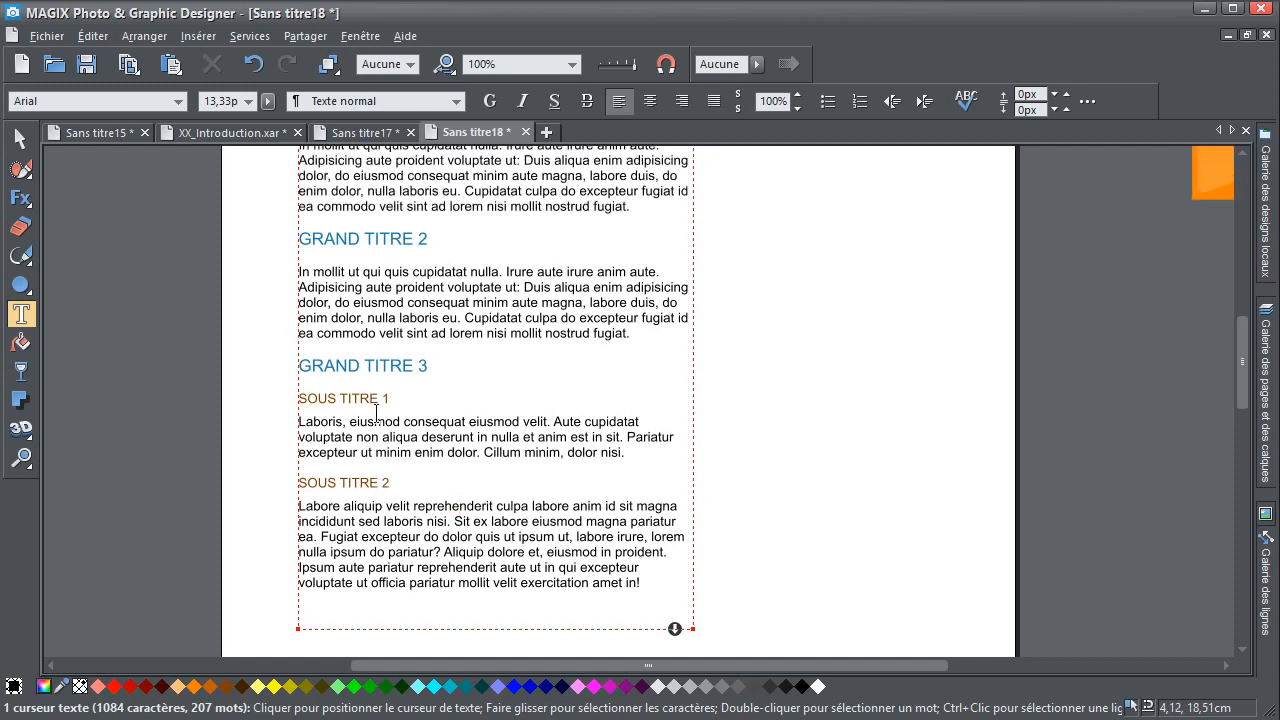
pyautogui.scroll(2, 377, 414)
pyautogui.moveTo(632, 288); pyautogui.dragTo(285, 221)
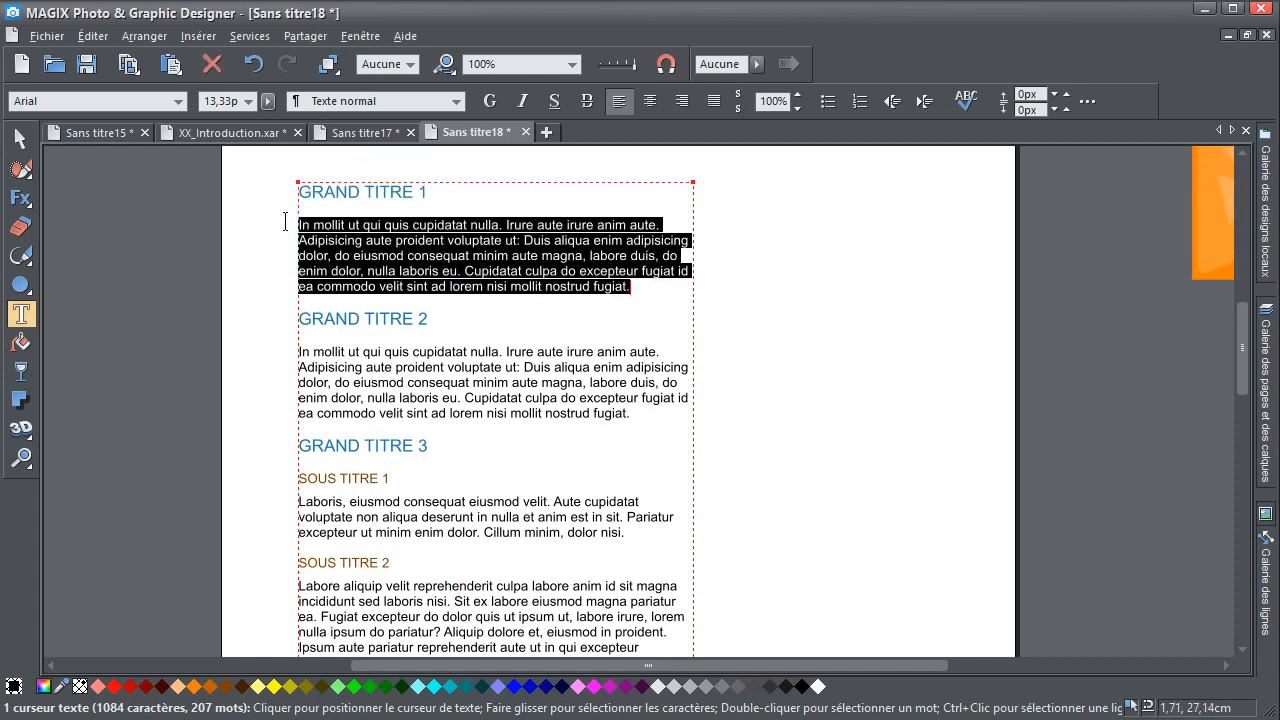
pyautogui.click(341, 104)
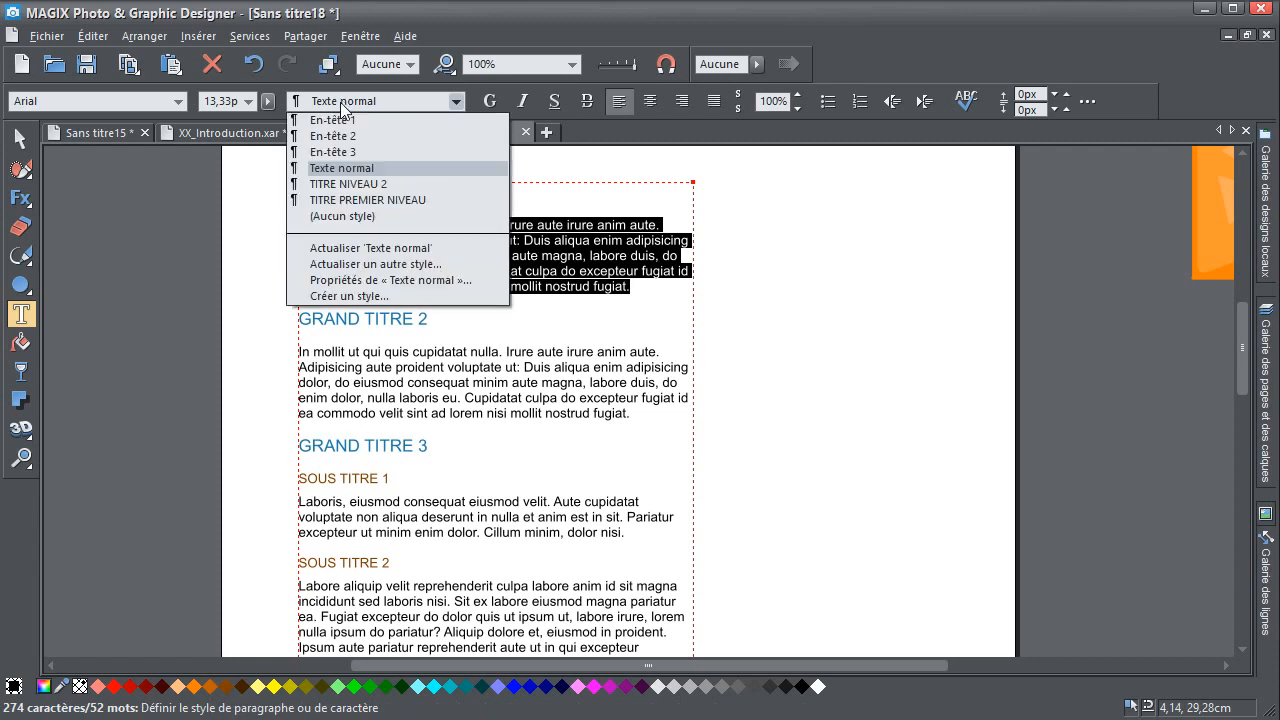
pyautogui.click(381, 171)
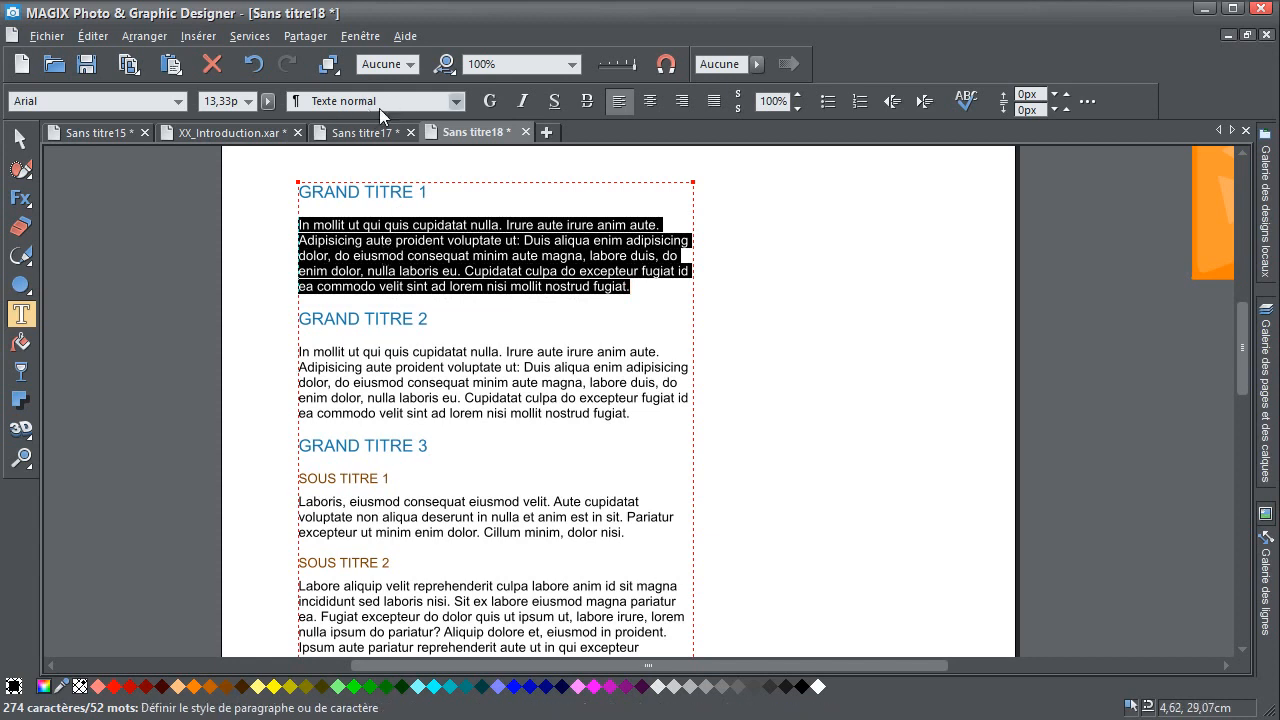
pyautogui.click(713, 104)
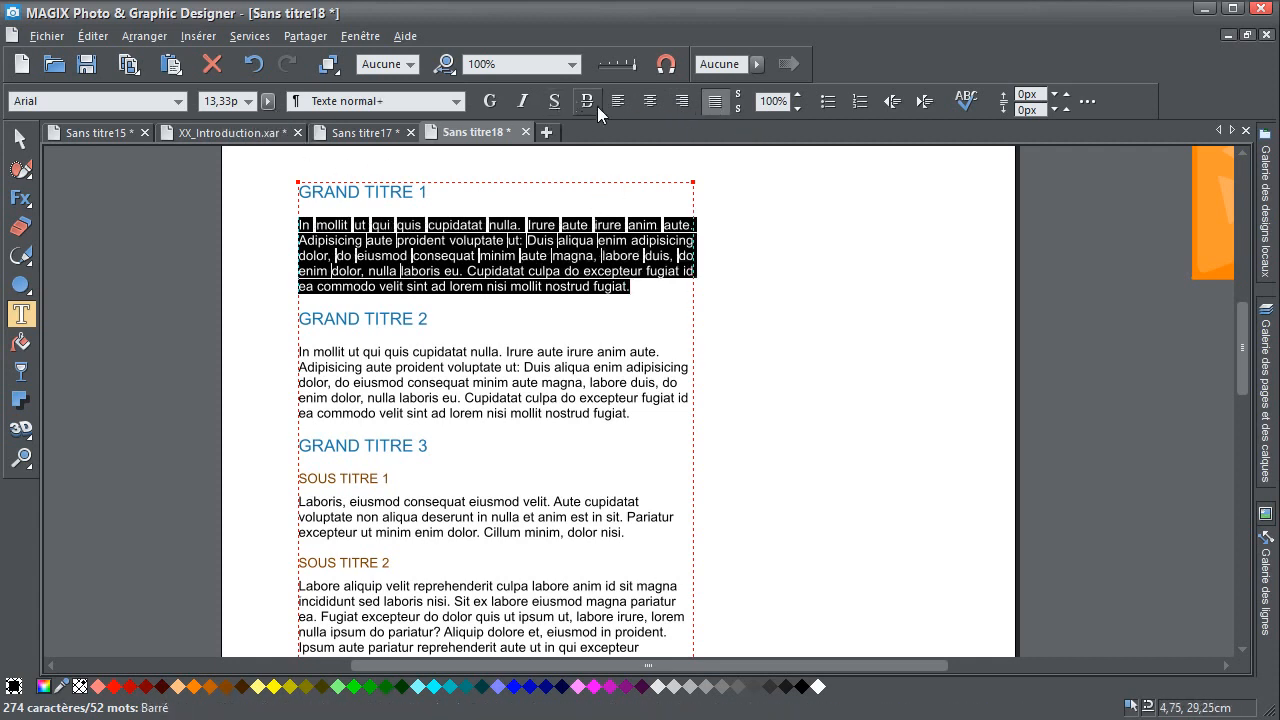
# Update the style "Texte normal" to match the justified paragraph and check the other body paragraphs
pyautogui.click(392, 103)
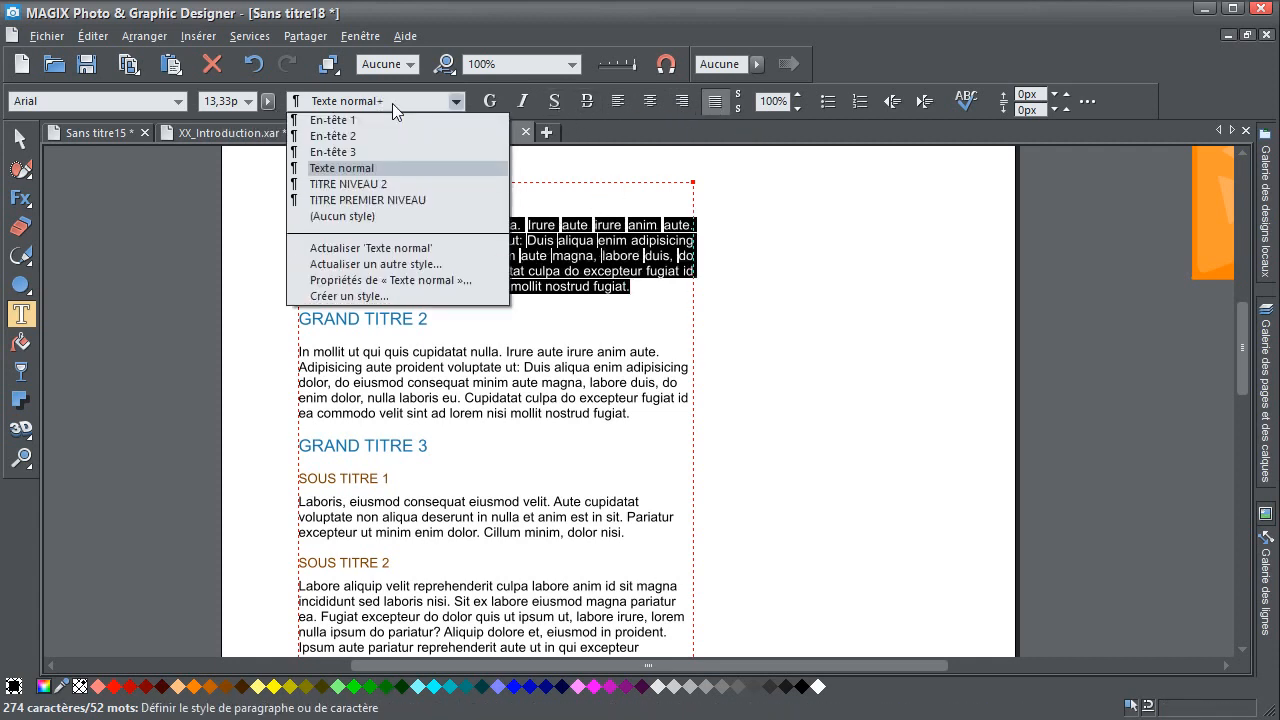
pyautogui.click(372, 250)
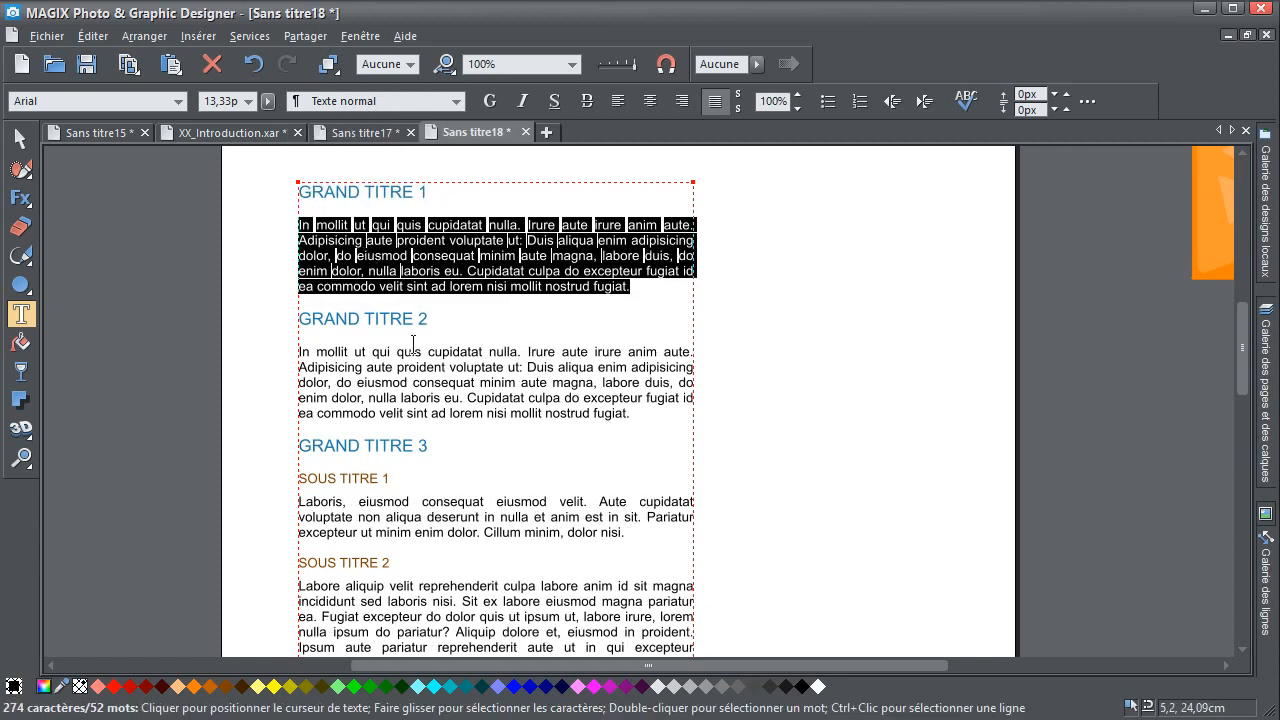
pyautogui.moveTo(434, 367); pyautogui.dragTo(501, 398)
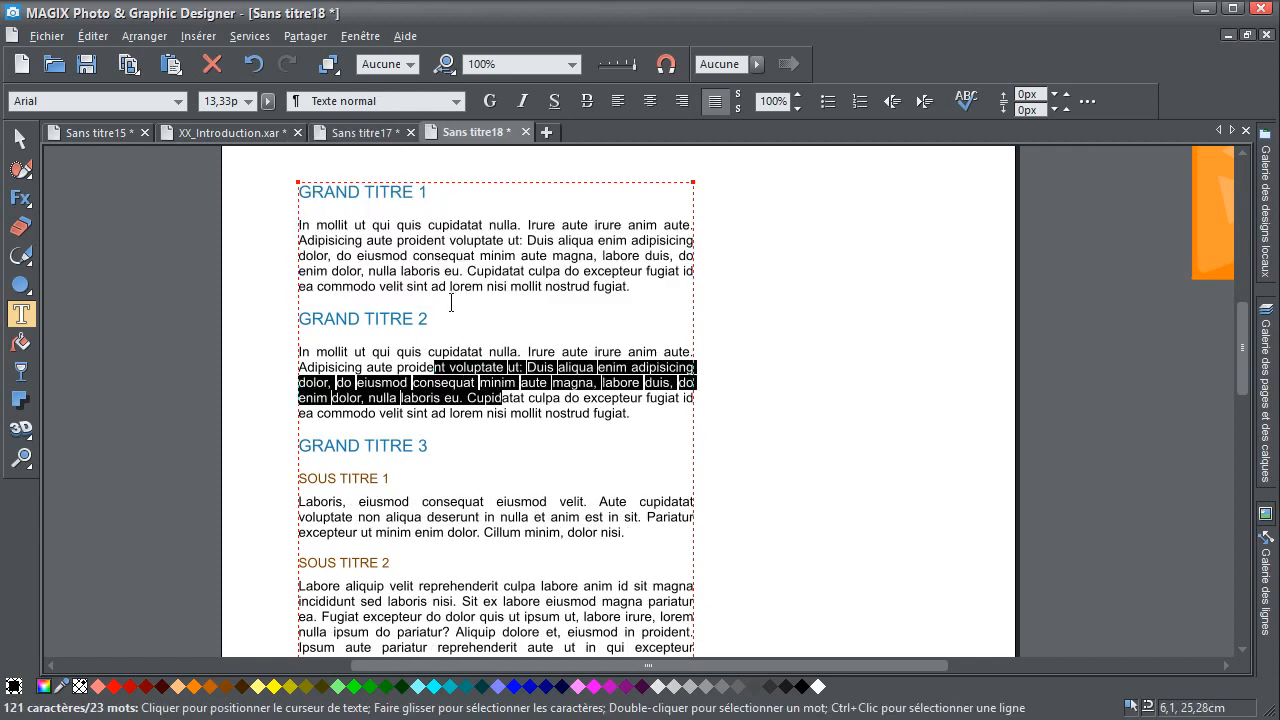
pyautogui.moveTo(488, 519); pyautogui.dragTo(520, 535)
pyautogui.moveTo(501, 600); pyautogui.dragTo(560, 632)
pyautogui.click(545, 517)
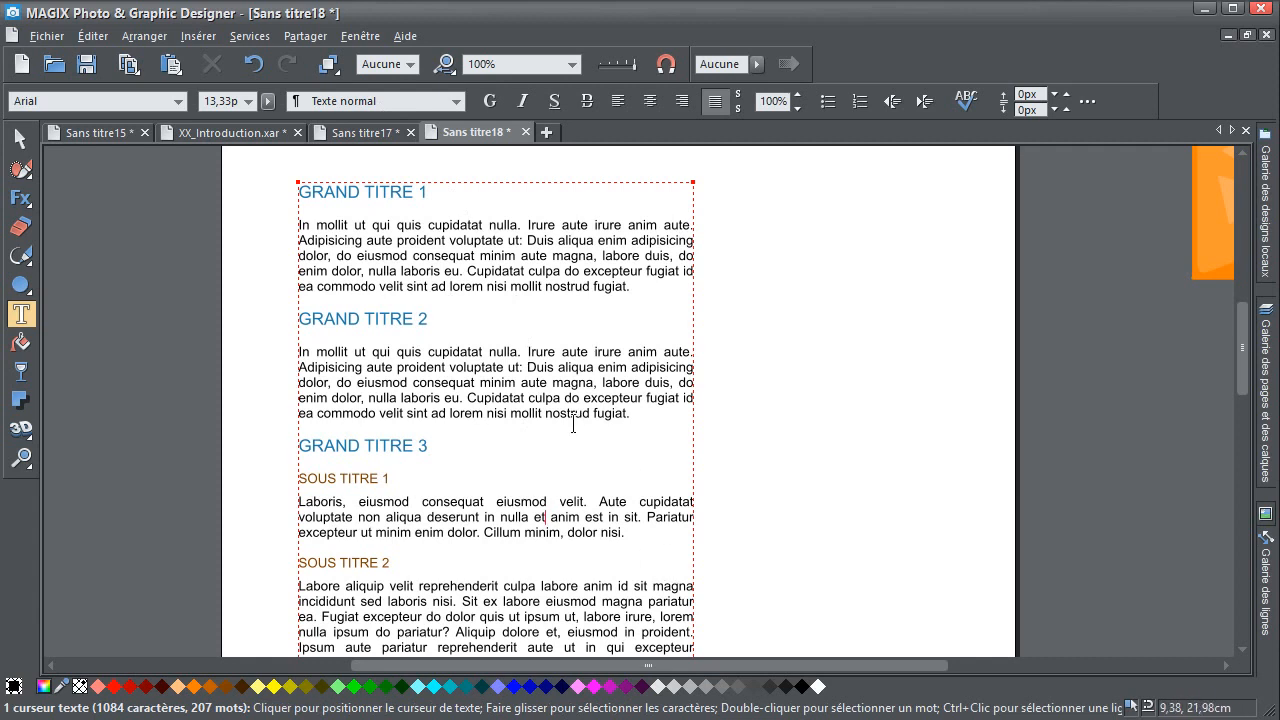
# Colour the heading "GRAND TITRE 1" dark green and update the style "TITRE PREMIER NIVEAU" to match it
pyautogui.moveTo(437, 196); pyautogui.dragTo(214, 194)
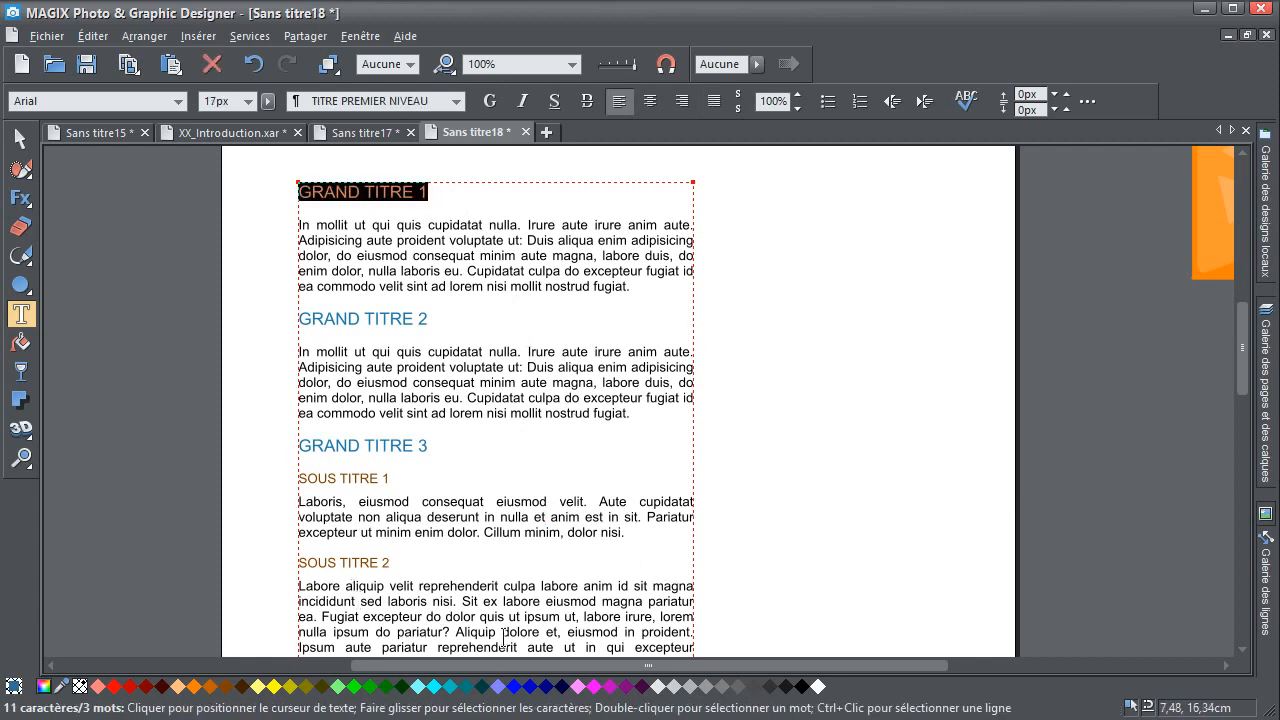
pyautogui.click(399, 686)
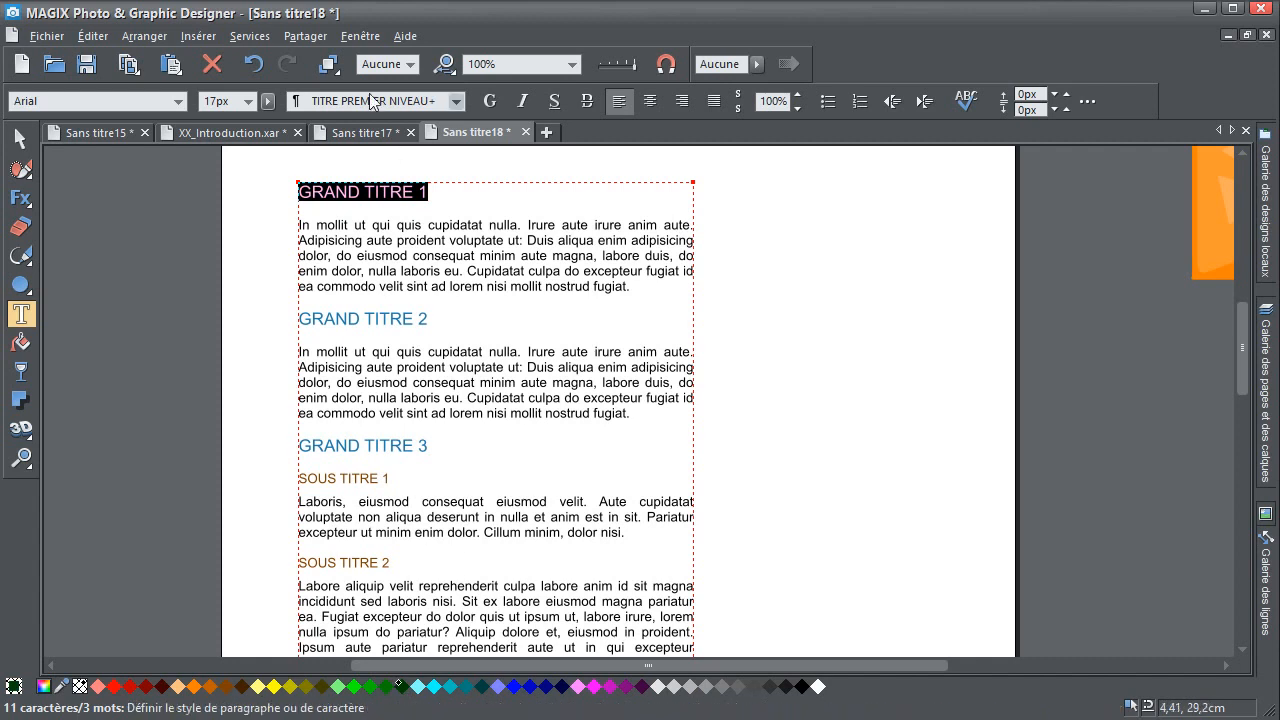
pyautogui.click(356, 103)
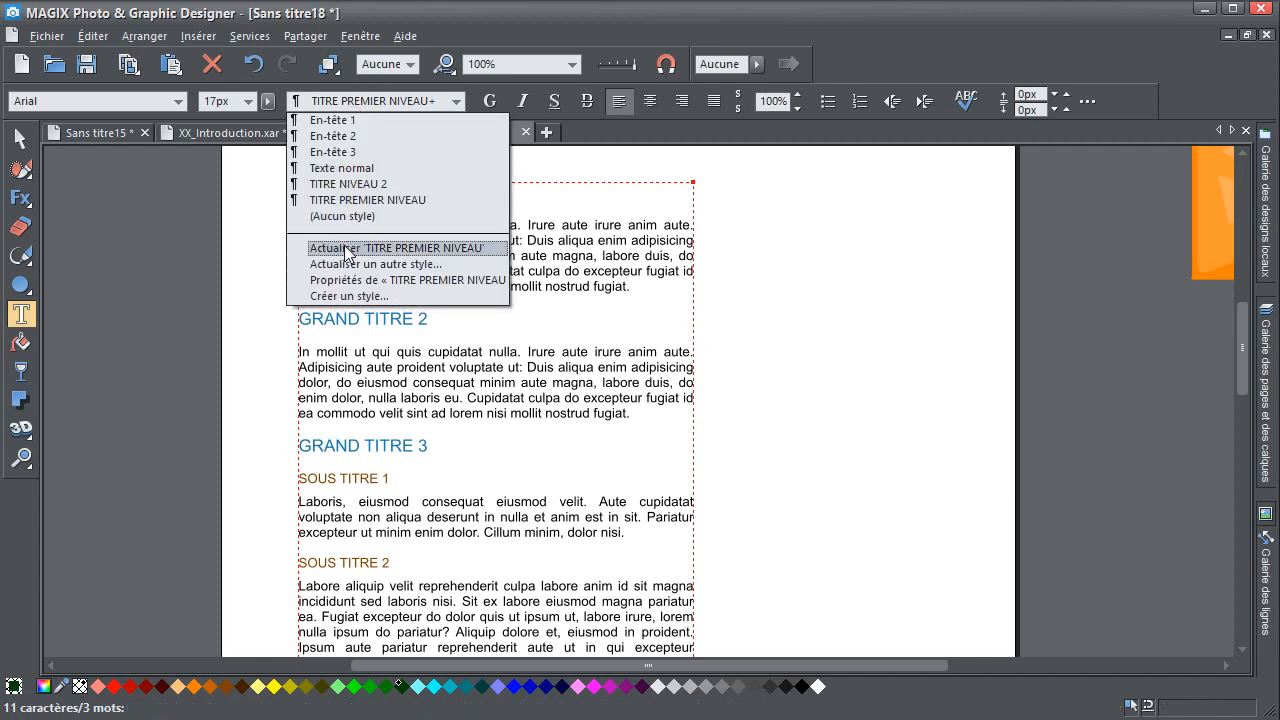
pyautogui.click(346, 248)
pyautogui.click(469, 208)
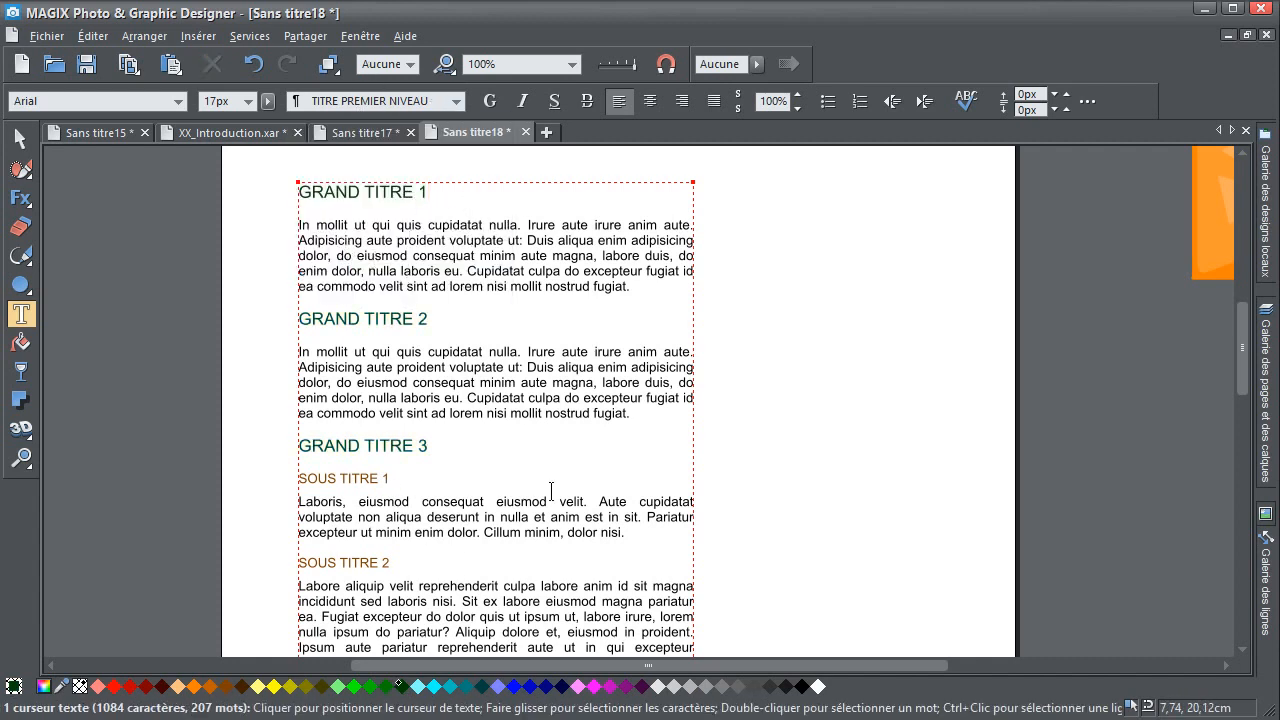
# Set the style "TITRE PREMIER NIVEAU" so that its following paragraph uses the style "TITRE NIVEAU 2"
pyautogui.scroll(-3, 420, 430)
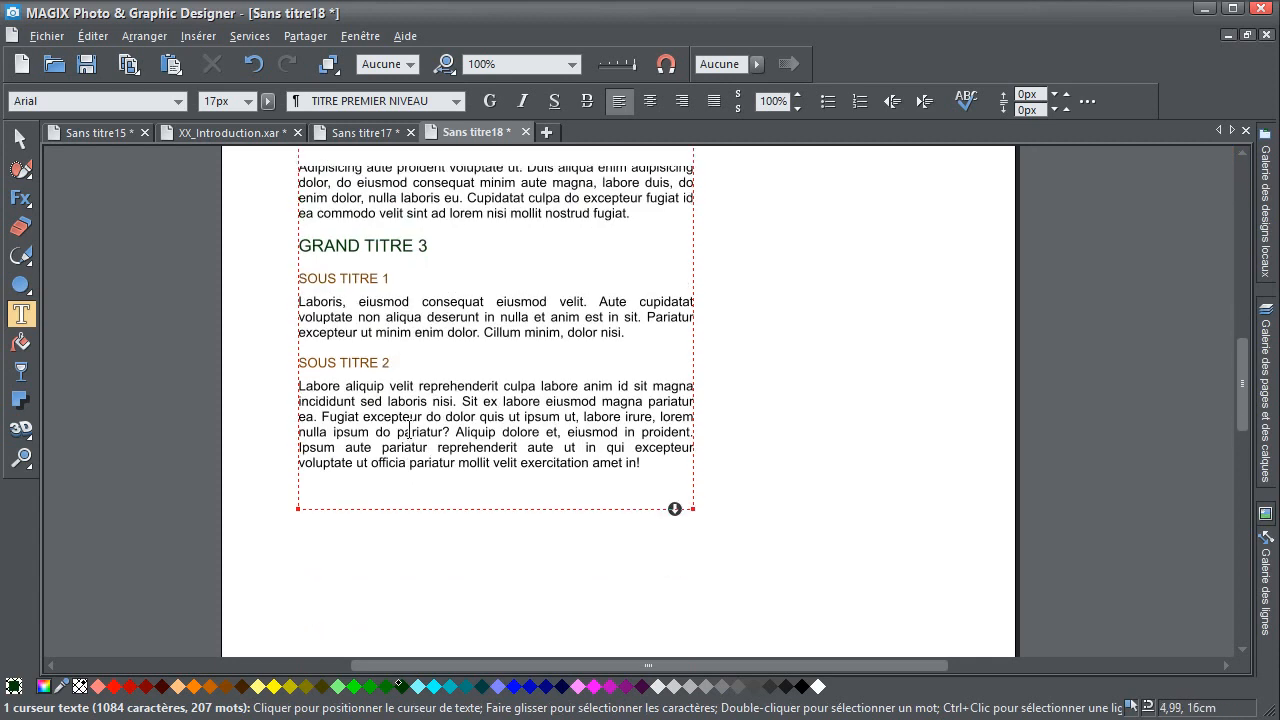
pyautogui.scroll(3, 409, 432)
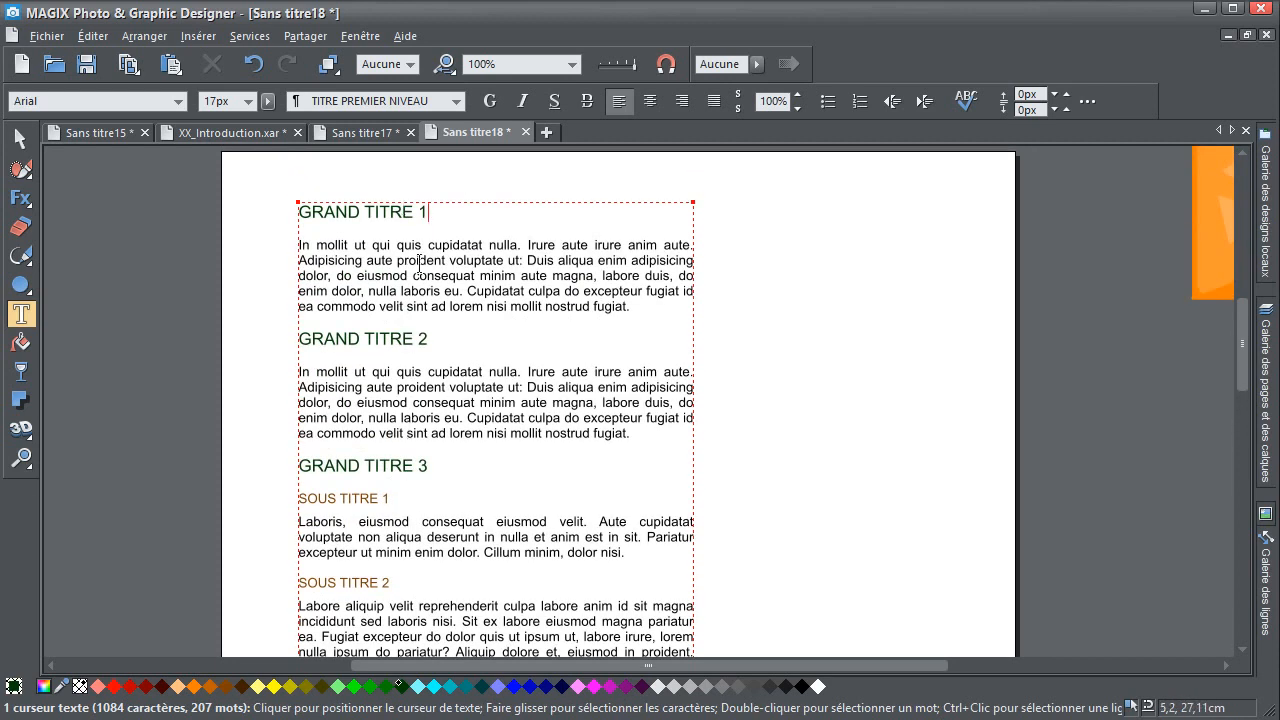
pyautogui.moveTo(427, 214); pyautogui.dragTo(298, 214)
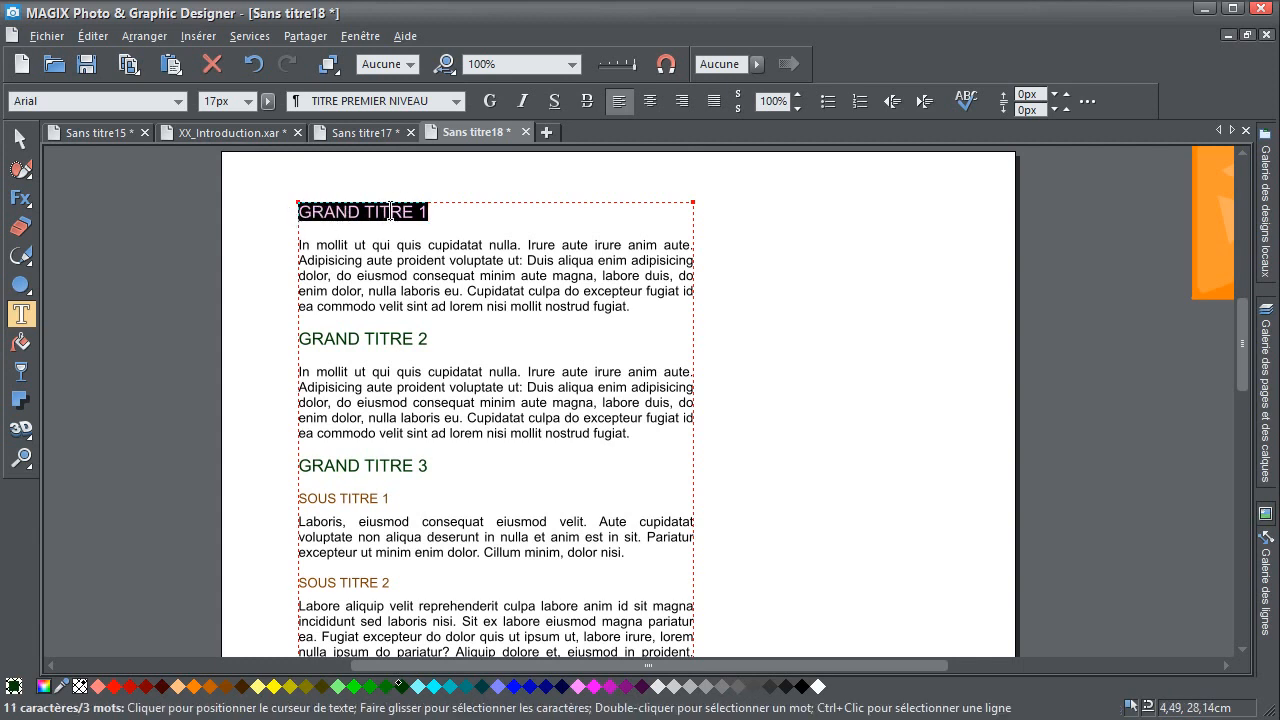
pyautogui.click(372, 101)
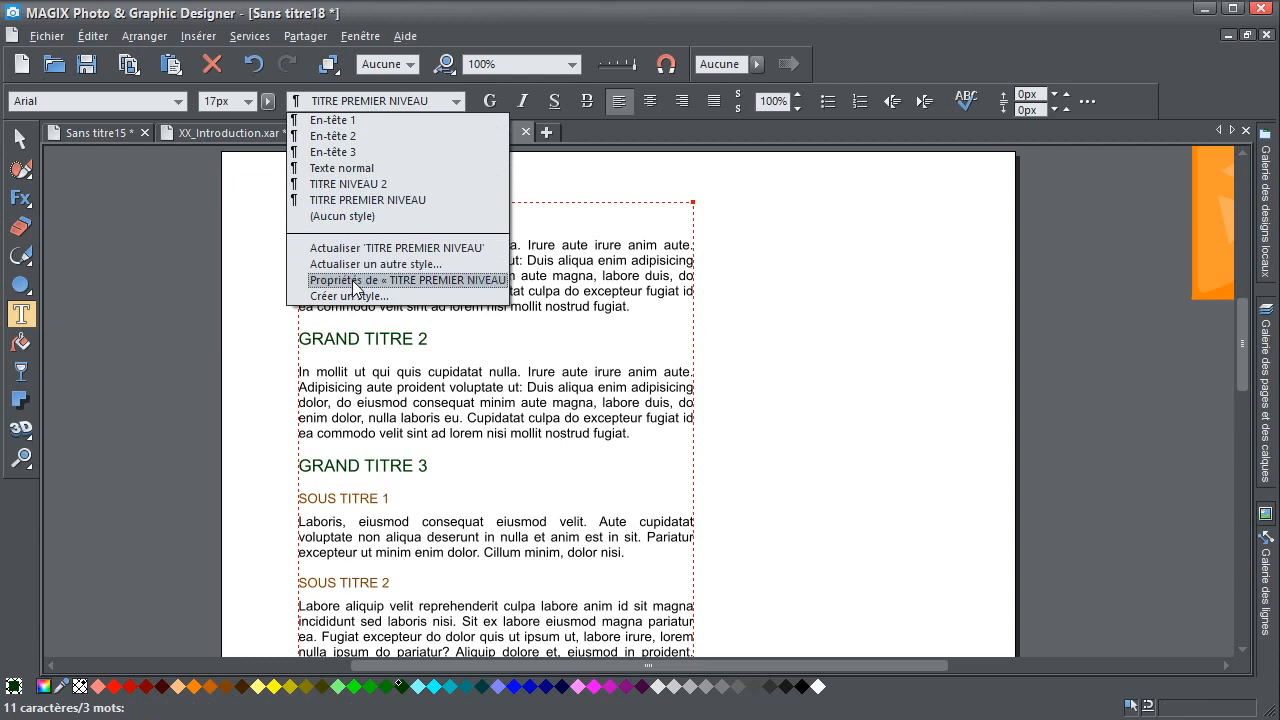
pyautogui.click(451, 283)
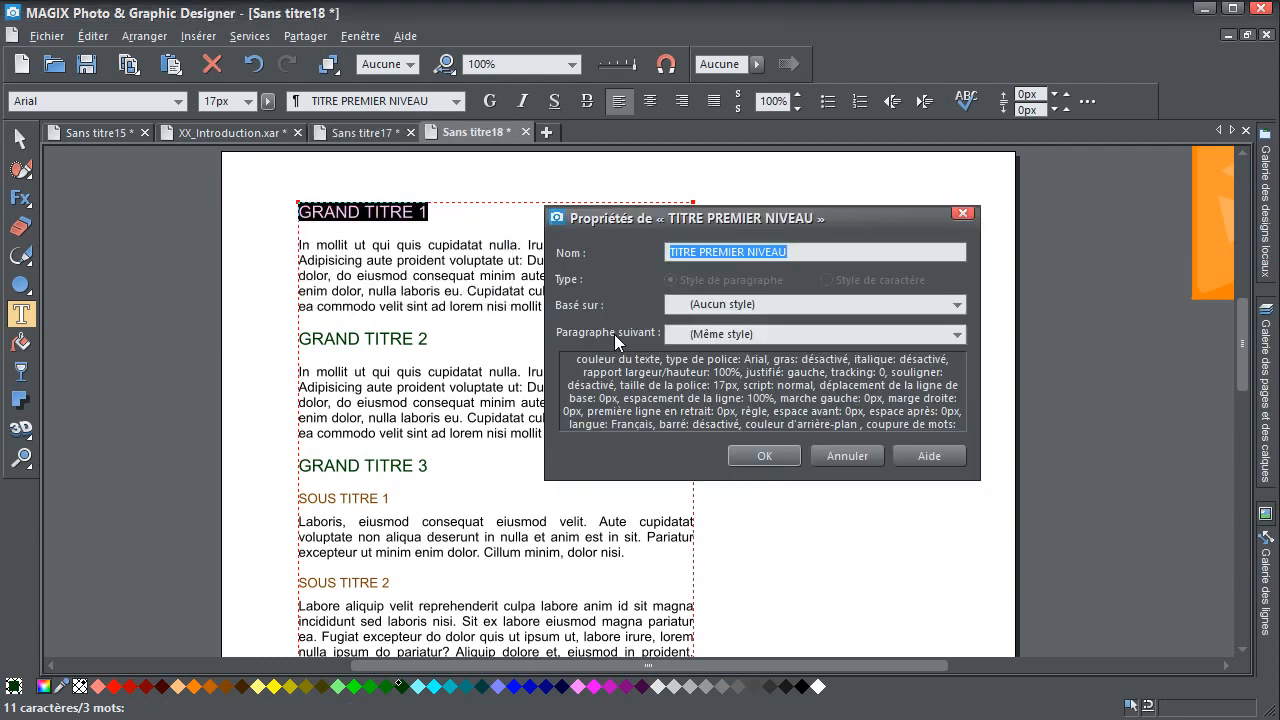
pyautogui.click(727, 336)
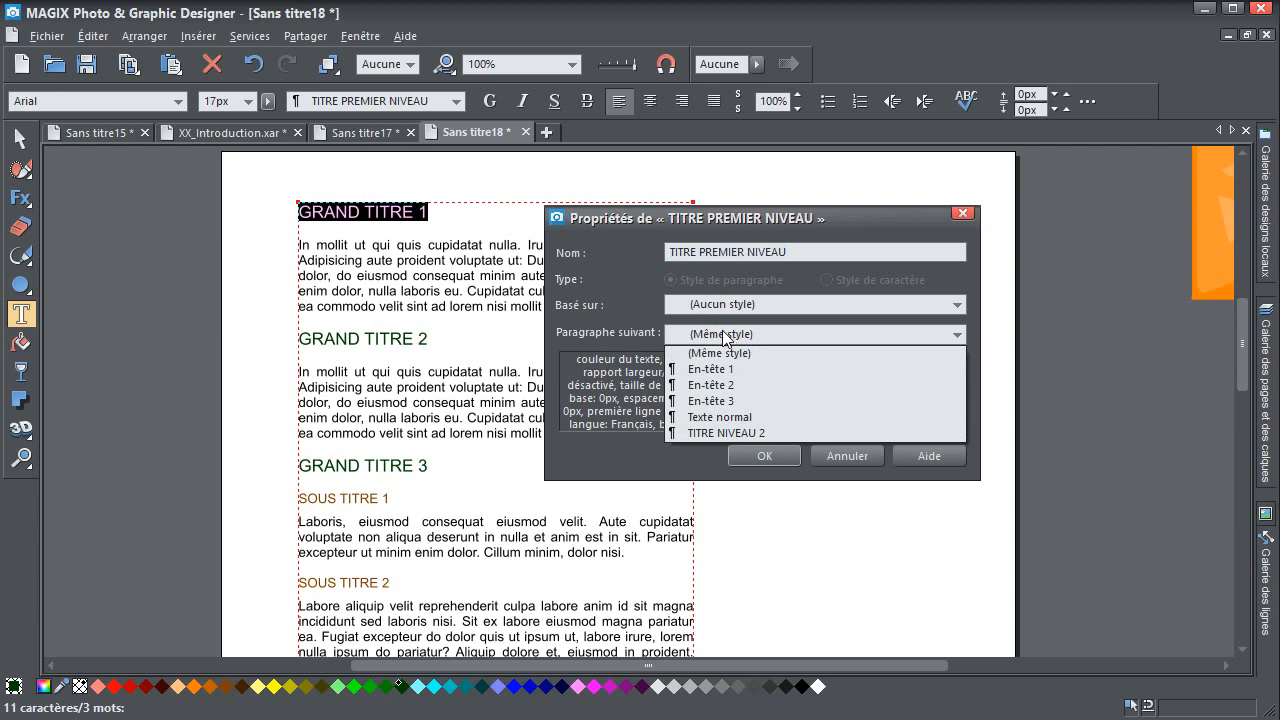
pyautogui.click(715, 434)
pyautogui.click(764, 456)
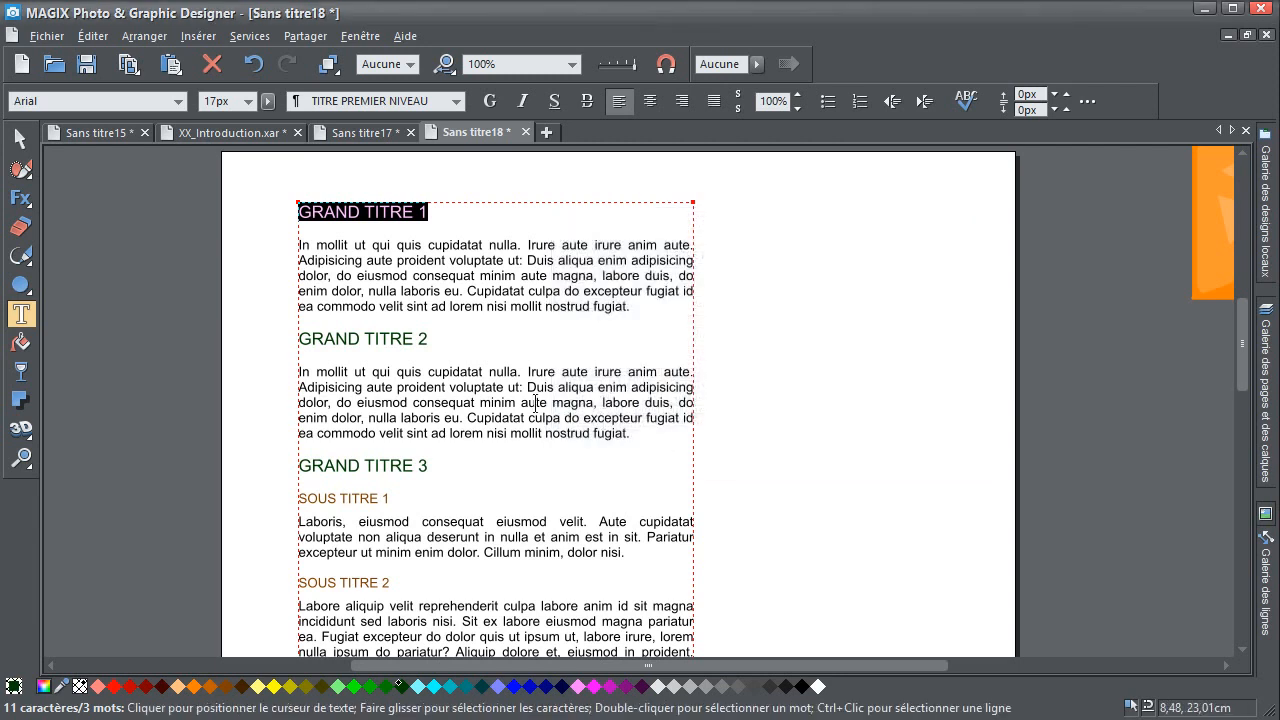
# Extend the text area downward and add the heading "MON NOUVEAU TITRE" below the last paragraph in the style "TITRE PREMIER NIVEAU"
pyautogui.scroll(-5, 437, 380)
pyautogui.click(334, 234)
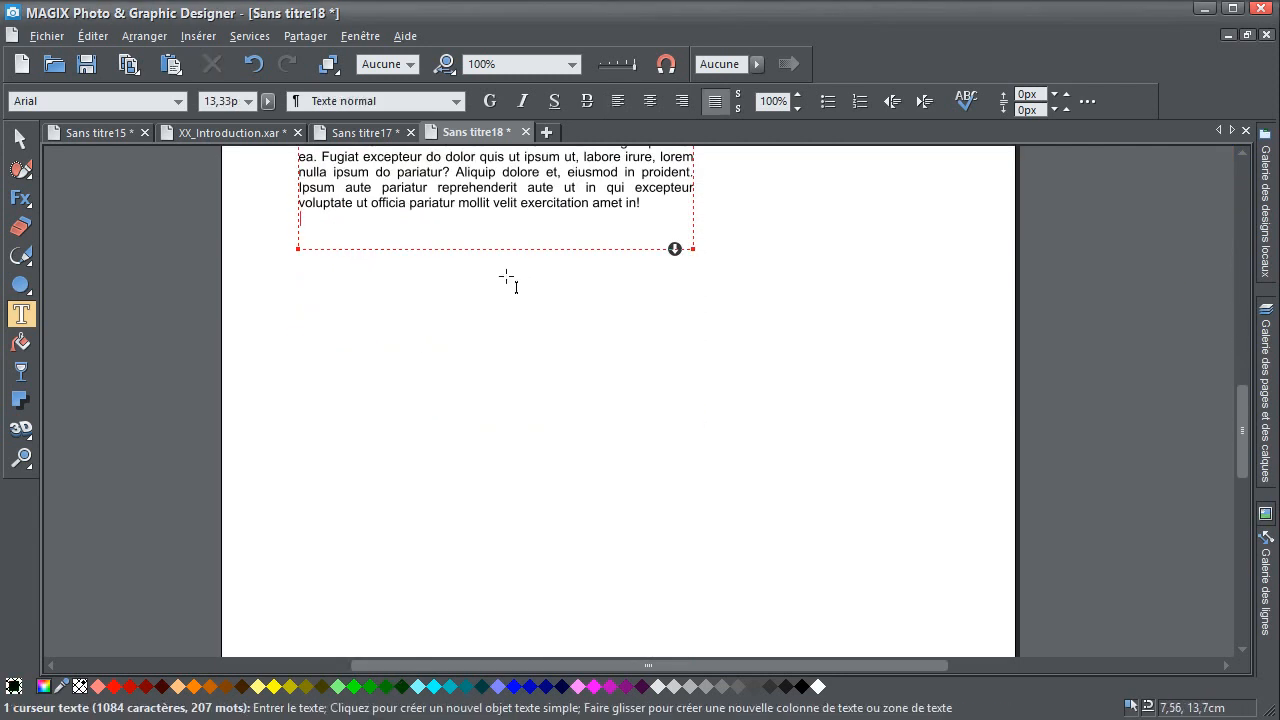
pyautogui.moveTo(695, 249); pyautogui.dragTo(698, 313)
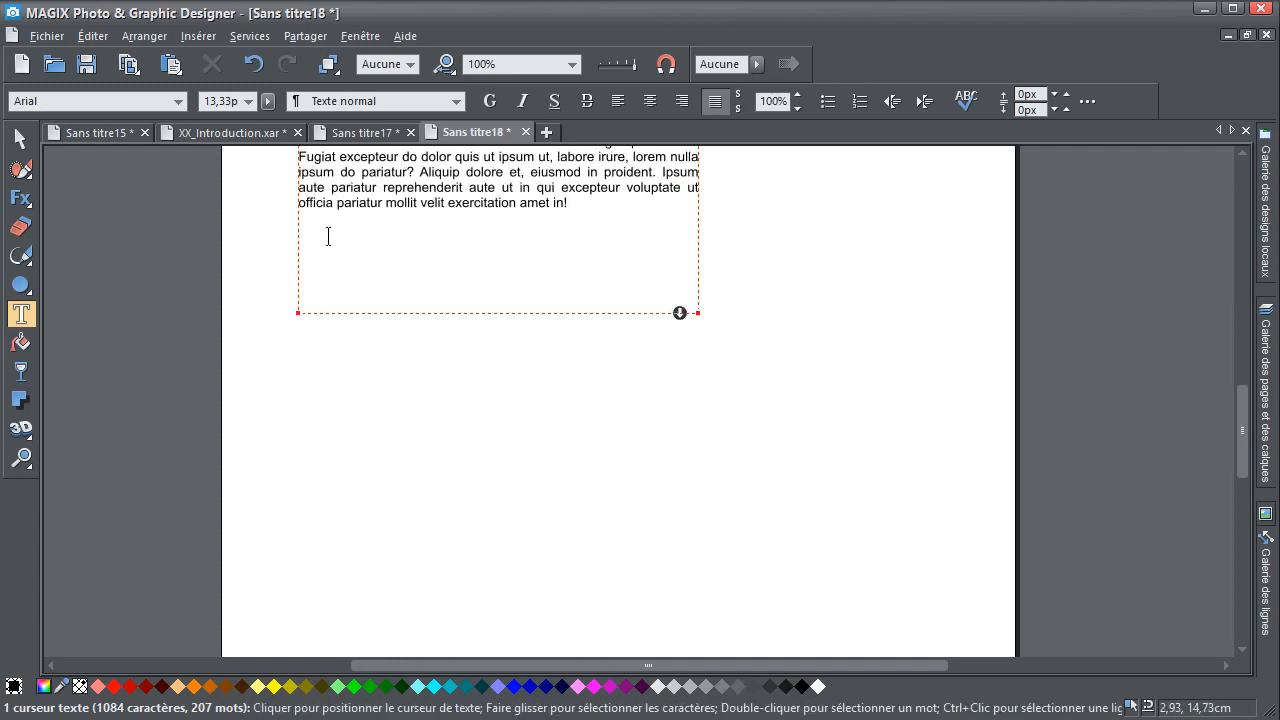
pyautogui.click(339, 104)
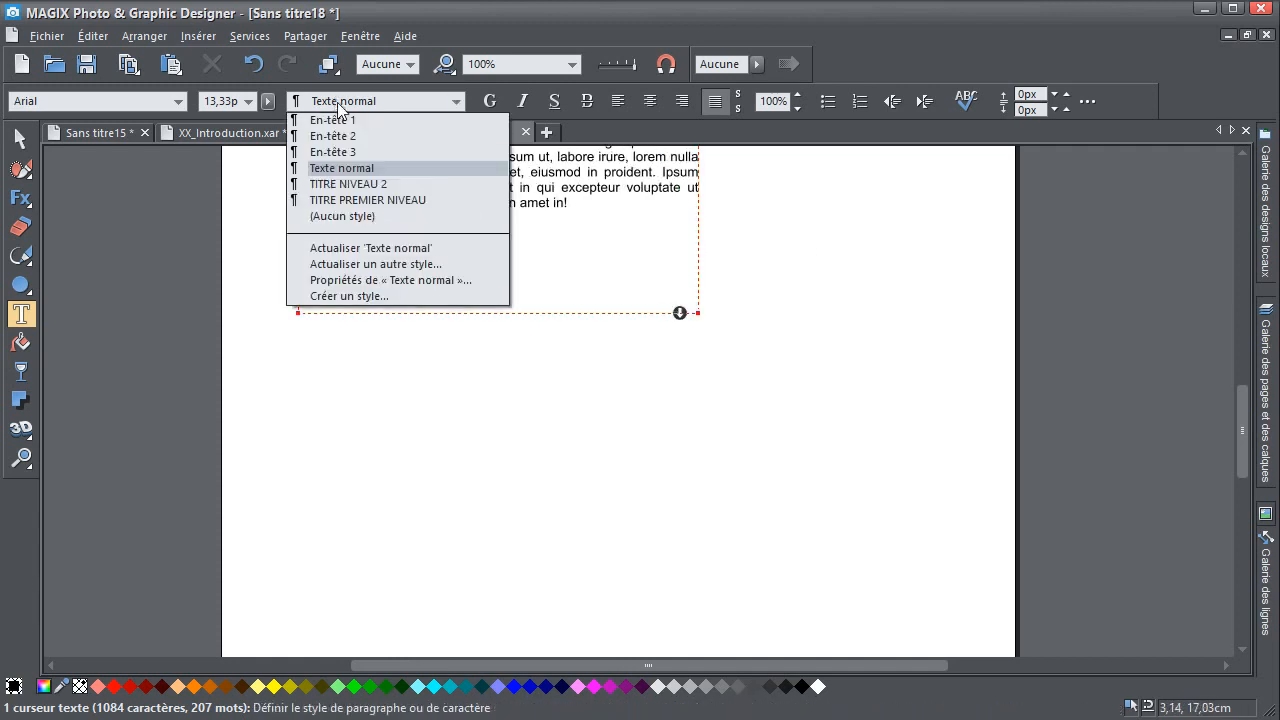
pyautogui.click(357, 199)
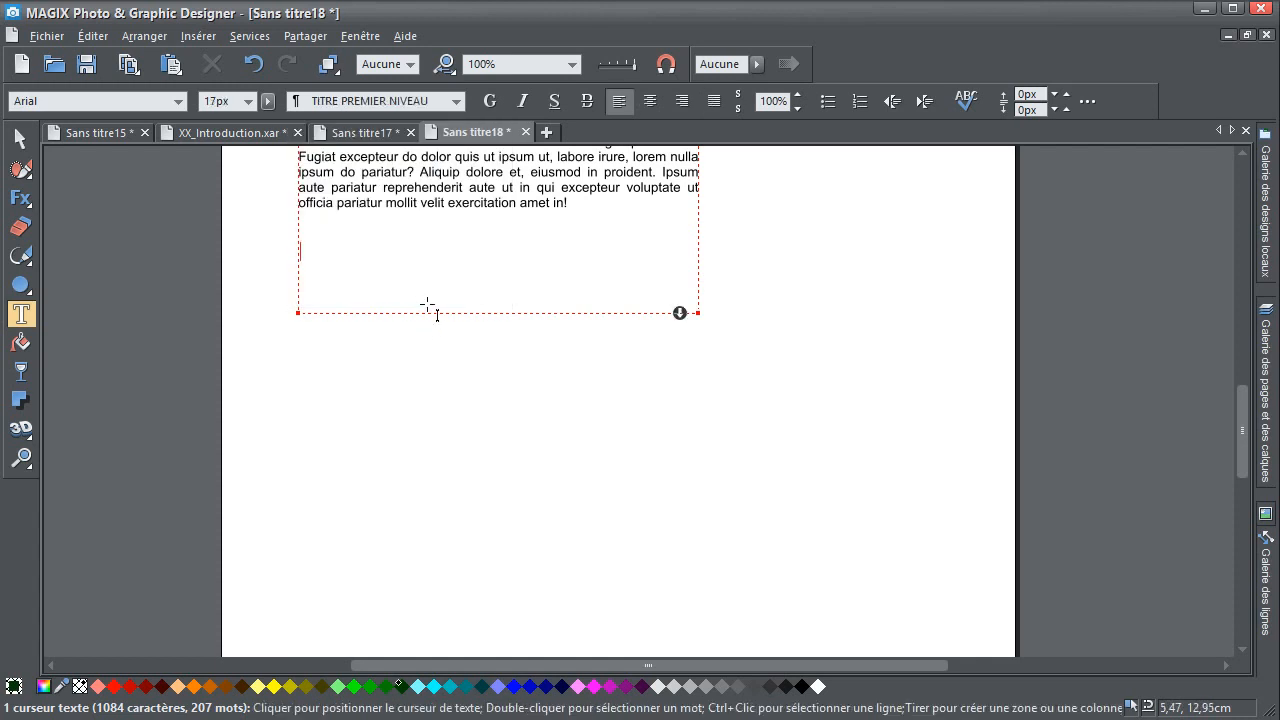
pyautogui.write('MON NOUVEAU TITRE')
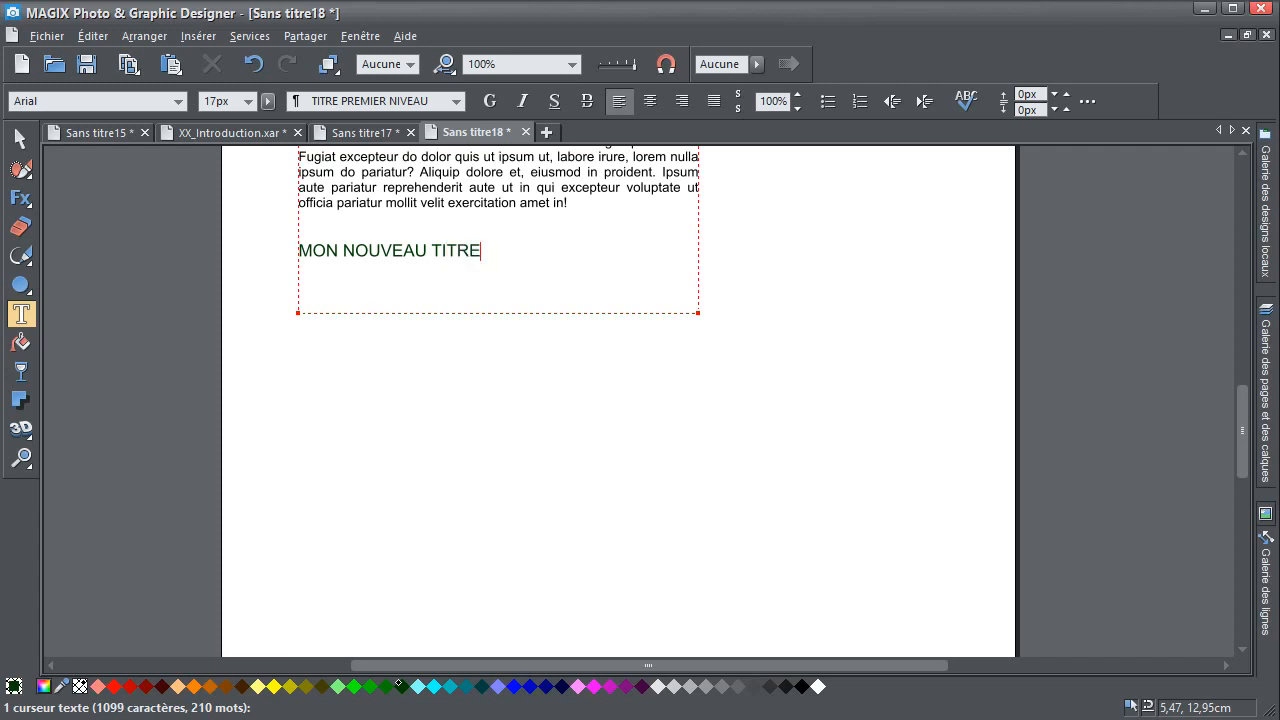
# Add two paragraphs of placeholder text below "MON NOUVEAU TITRE" to test the following-paragraph style
pyautogui.press('Return')
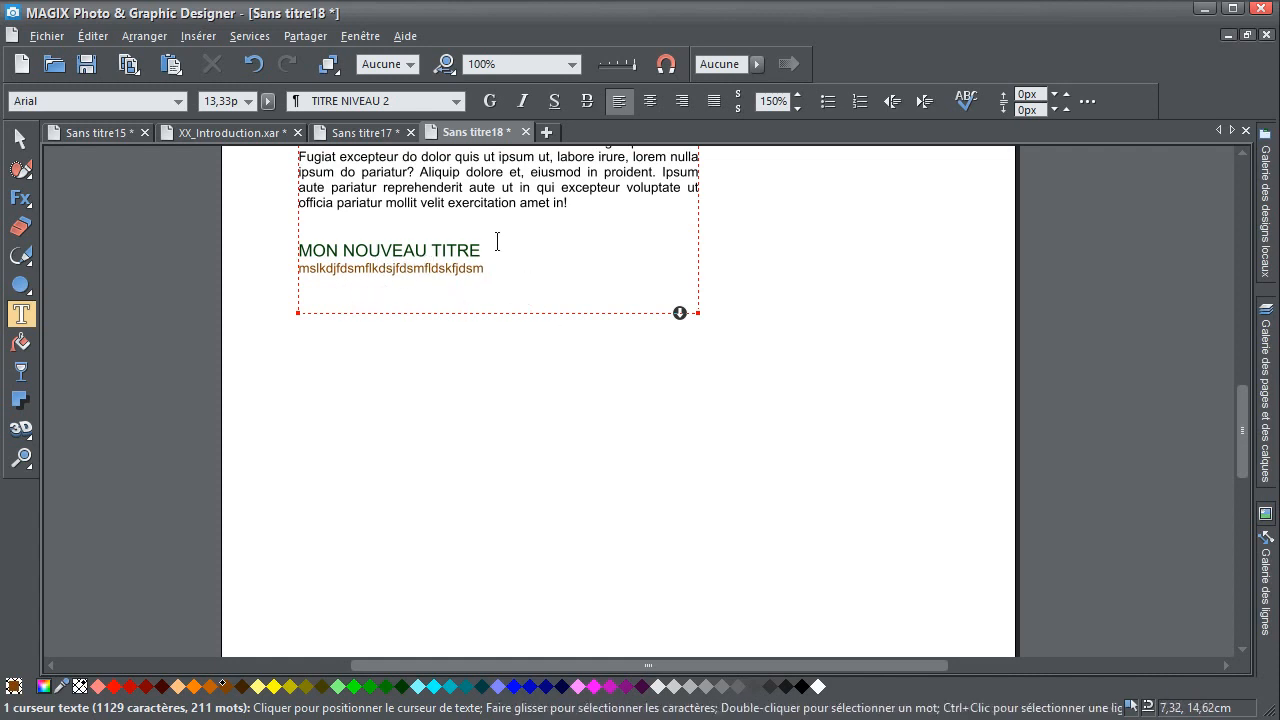
pyautogui.press('Return')
pyautogui.write('fdsfsdfdsfdfsd')
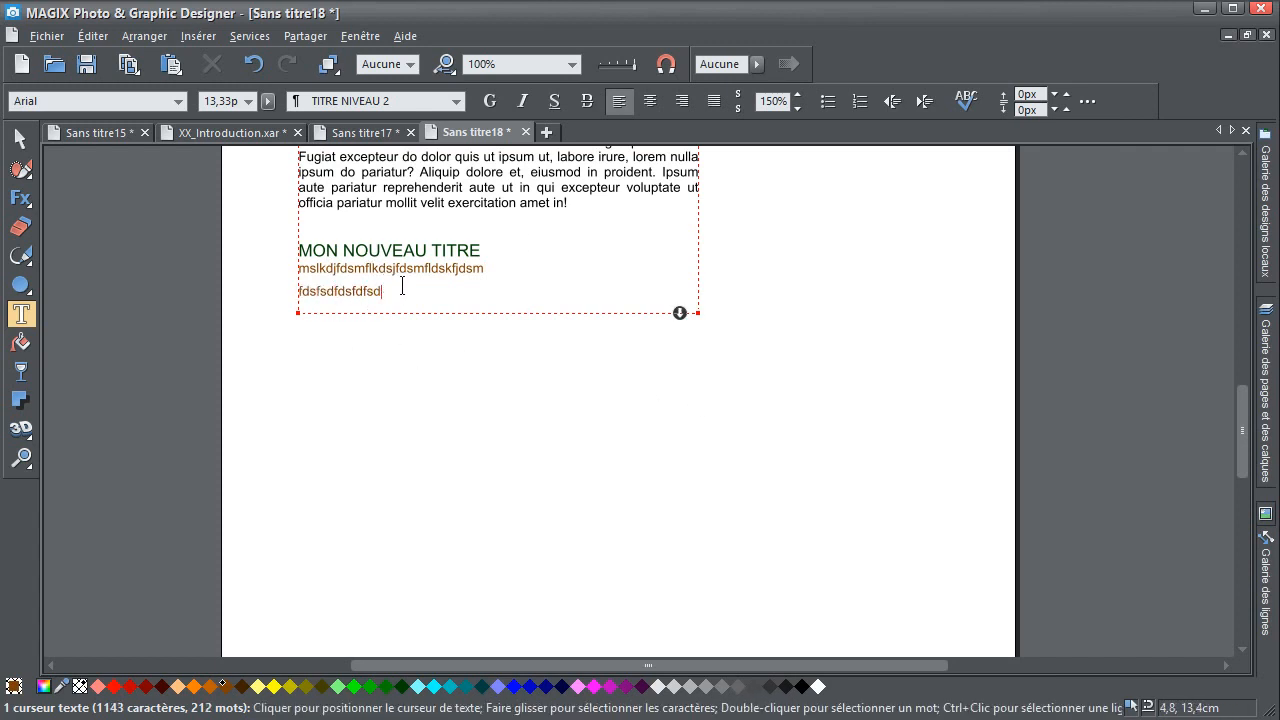
# Delete the second placeholder line, "fdsfsdfdsfdfsd"
pyautogui.moveTo(316, 268); pyautogui.dragTo(445, 268)
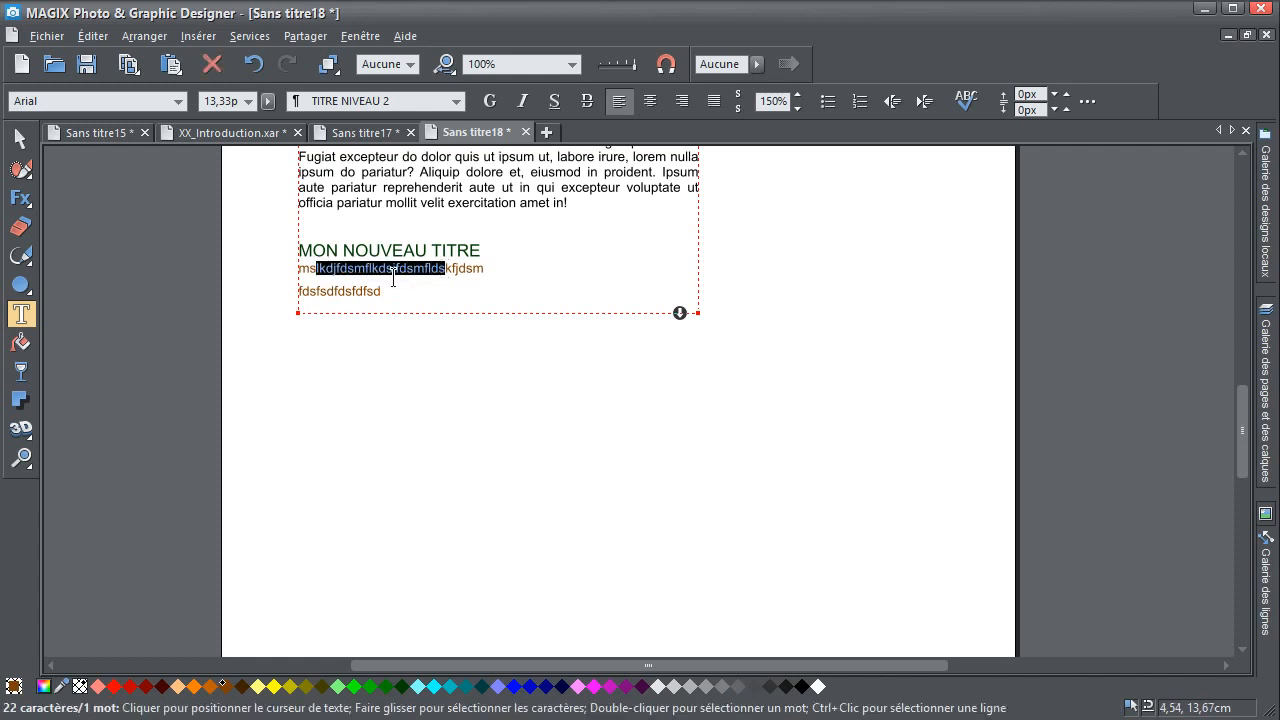
pyautogui.moveTo(410, 289); pyautogui.dragTo(257, 309)
pyautogui.press('Delete')
# Set the style "TITRE NIVEAU 2" so that its following paragraph uses the style "Texte normal"
pyautogui.doubleClick(428, 268)
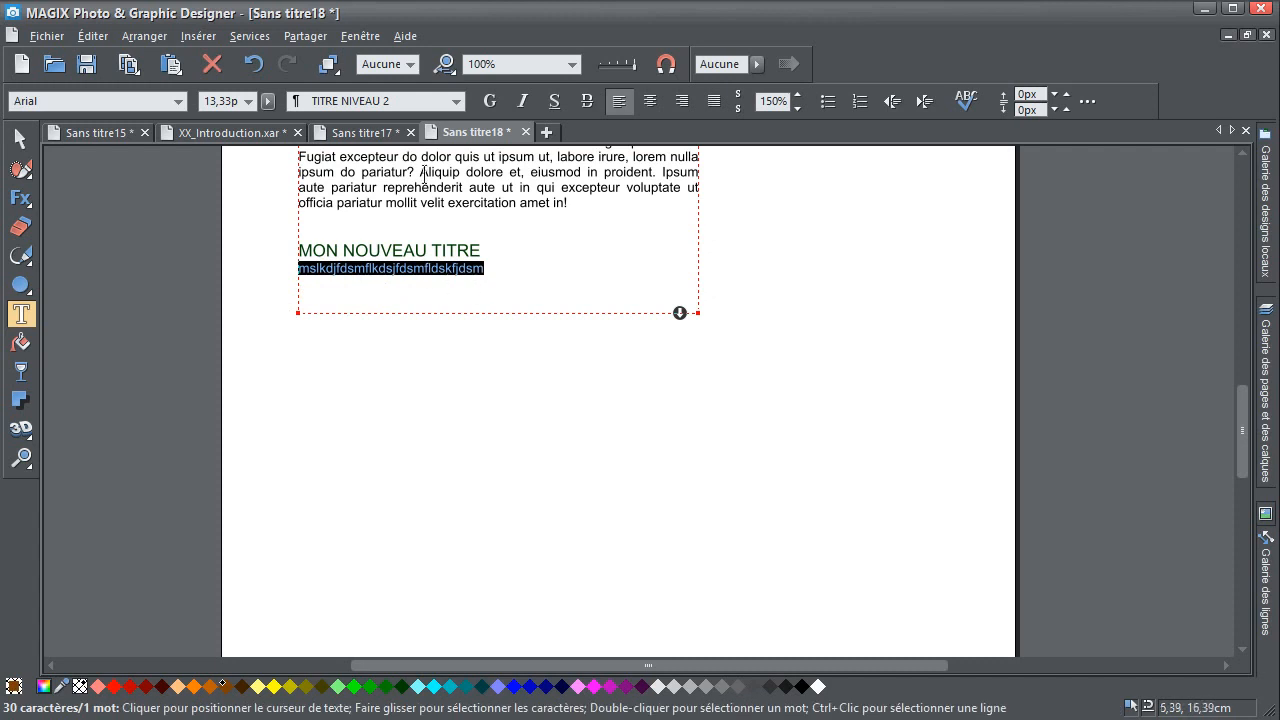
pyautogui.click(377, 104)
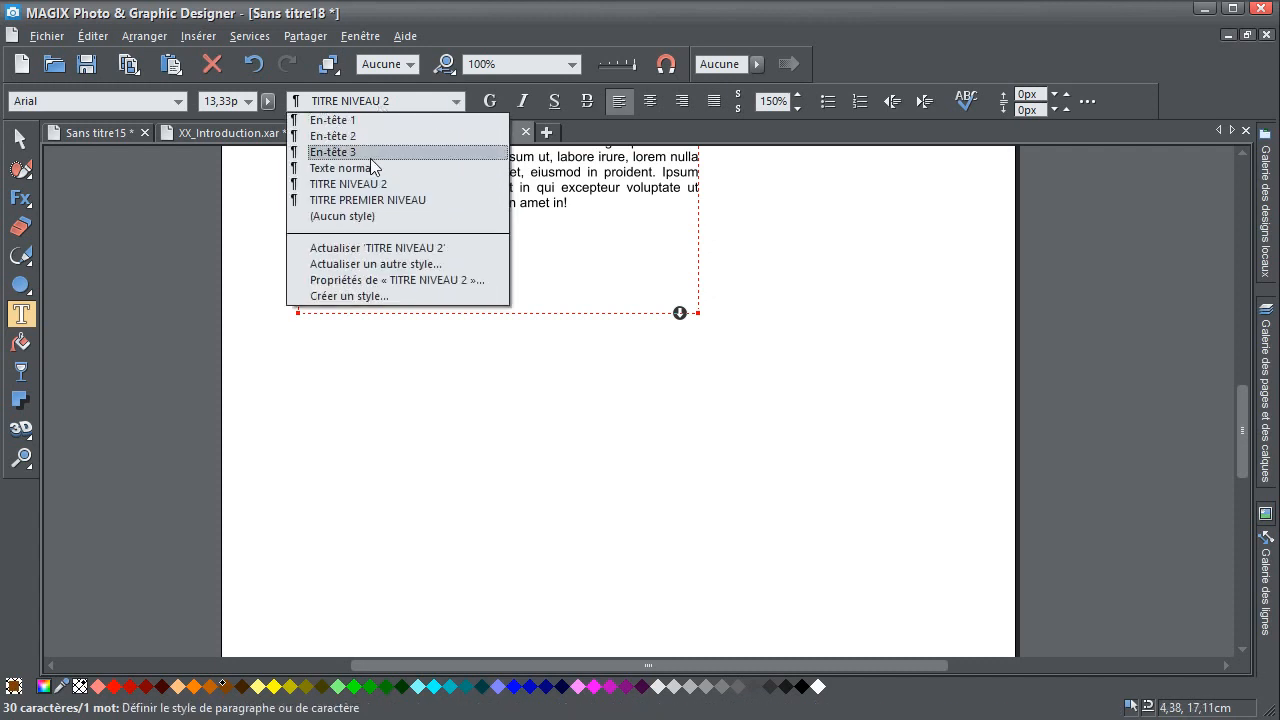
pyautogui.click(426, 281)
pyautogui.click(728, 334)
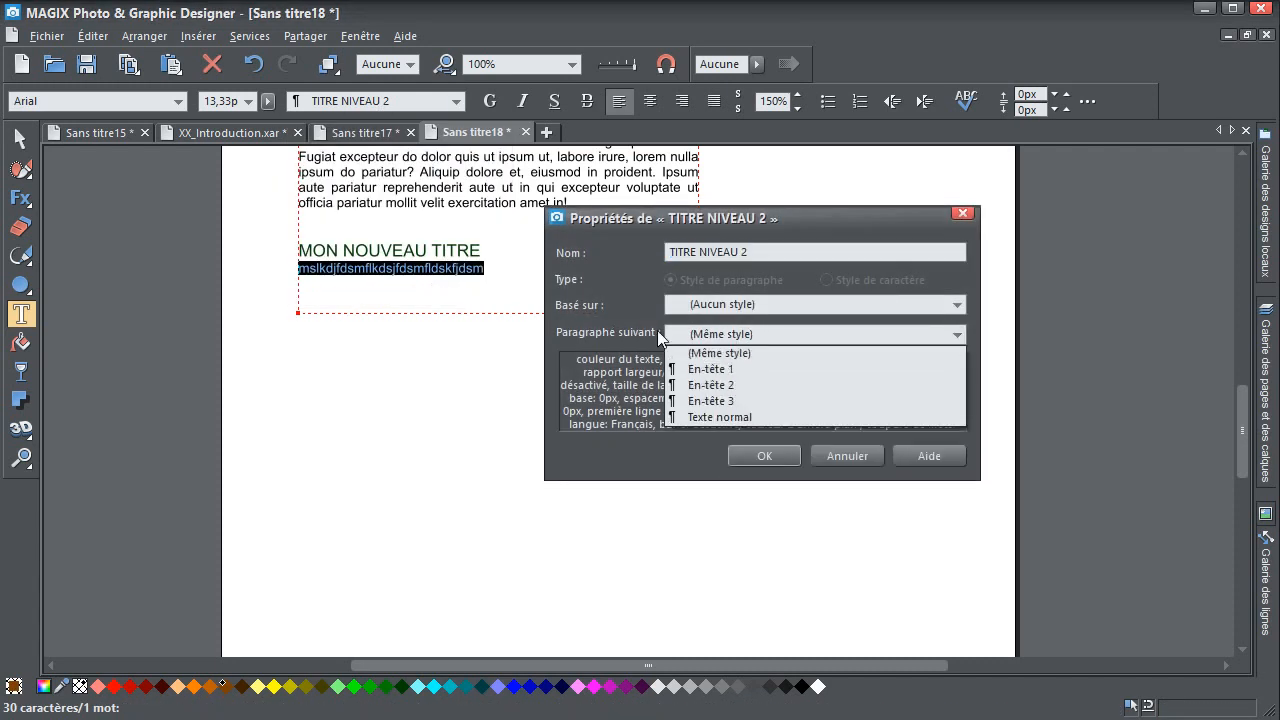
pyautogui.click(705, 415)
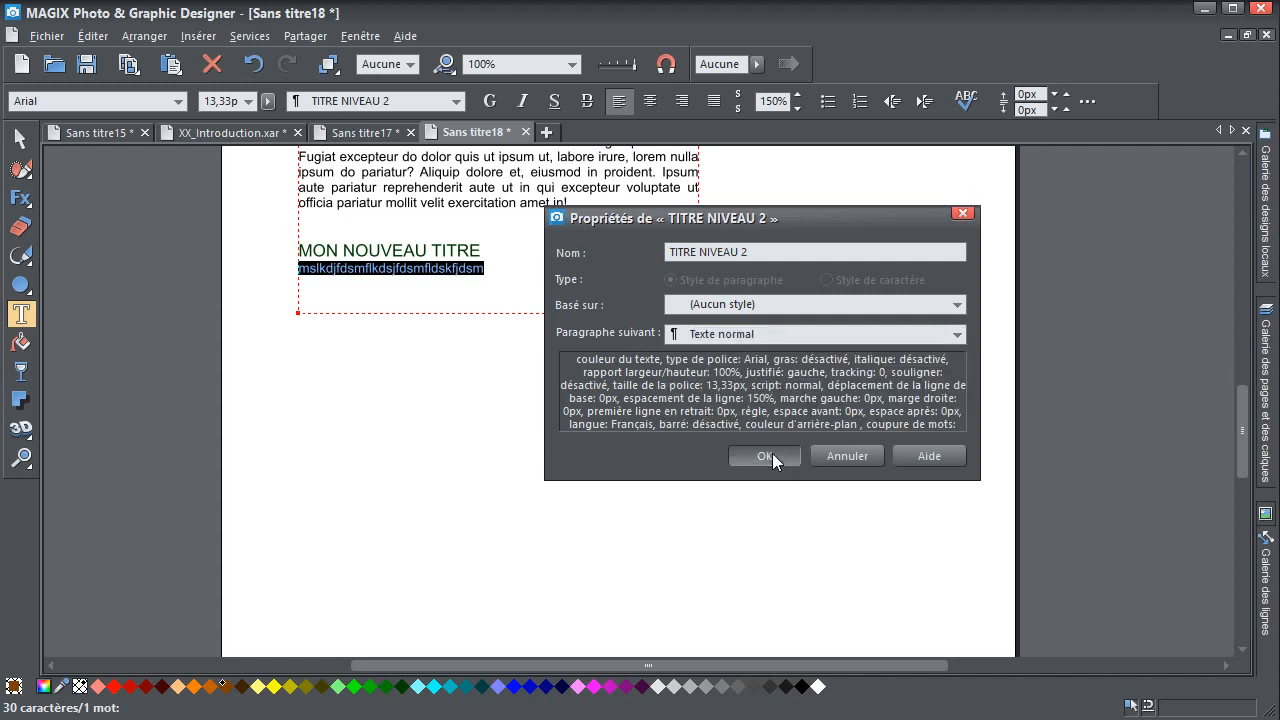
pyautogui.click(770, 455)
# Start a new paragraph after the placeholder subheading and enter "dsfdsfdsùmfkdsùfmlsdkfsdù"
pyautogui.click(491, 268)
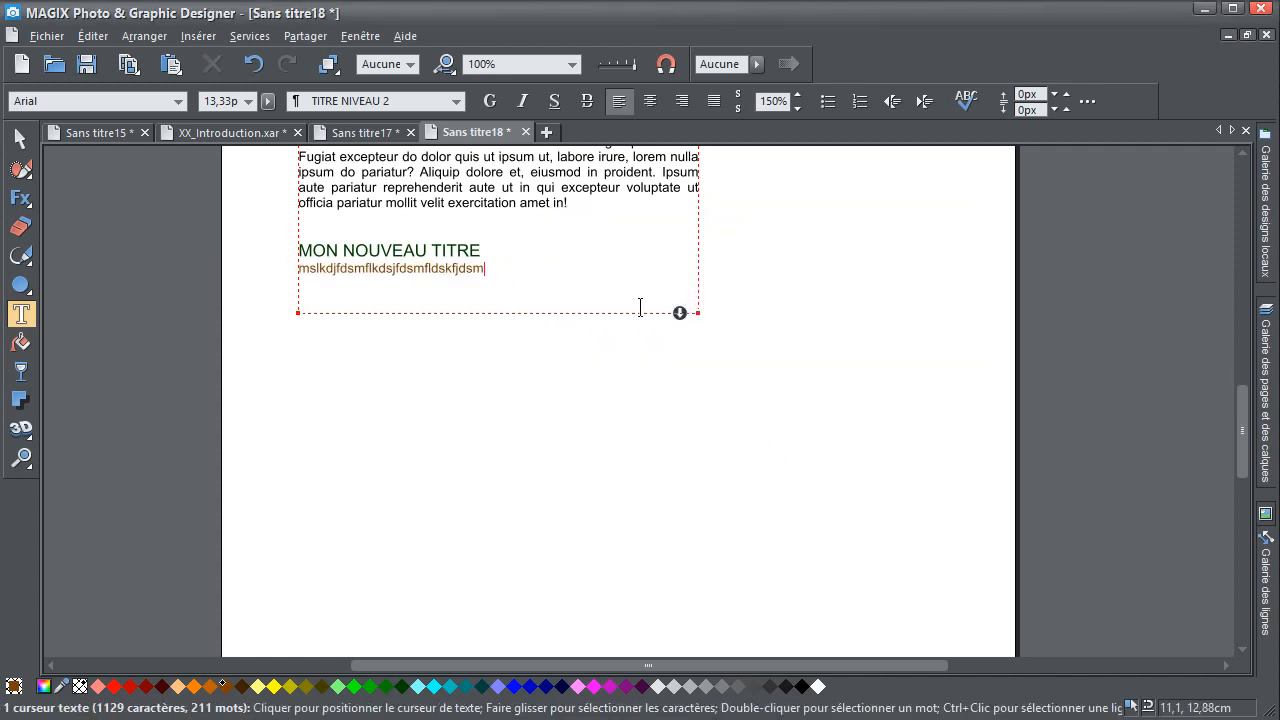
pyautogui.press('Return')
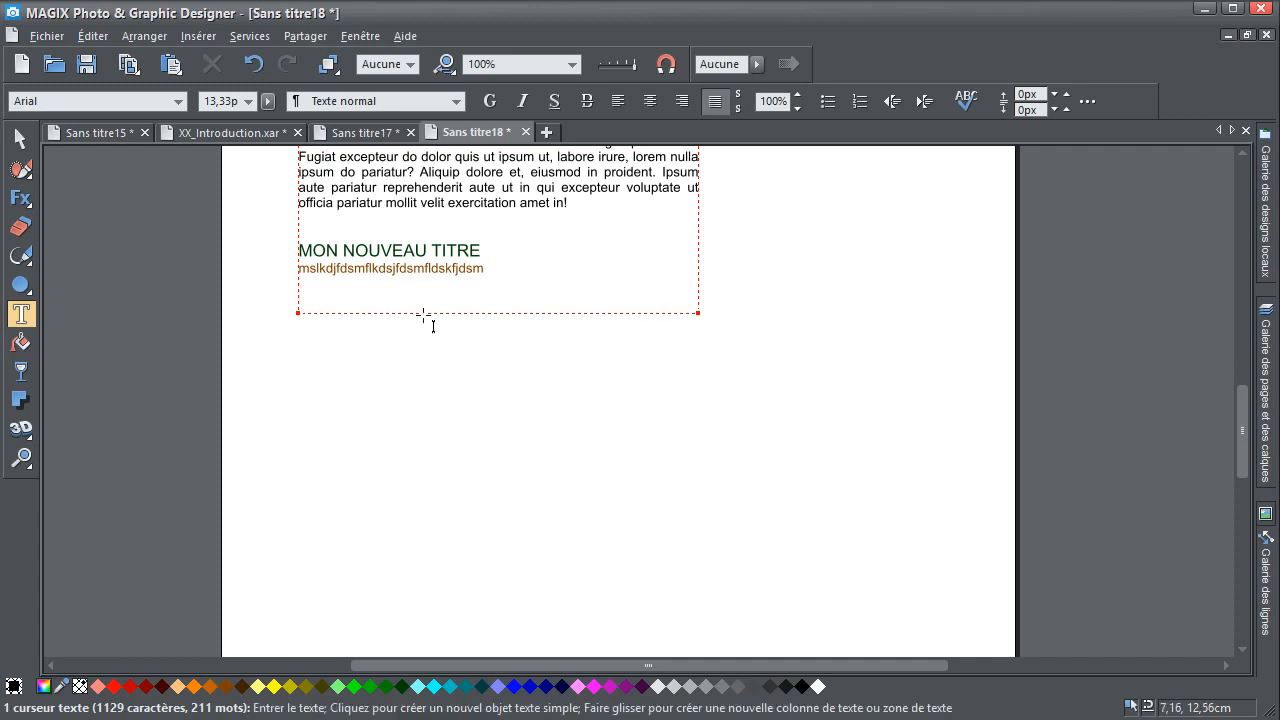
pyautogui.write('dsfdsfdsùmfkdsùfmlsdkfsdù')
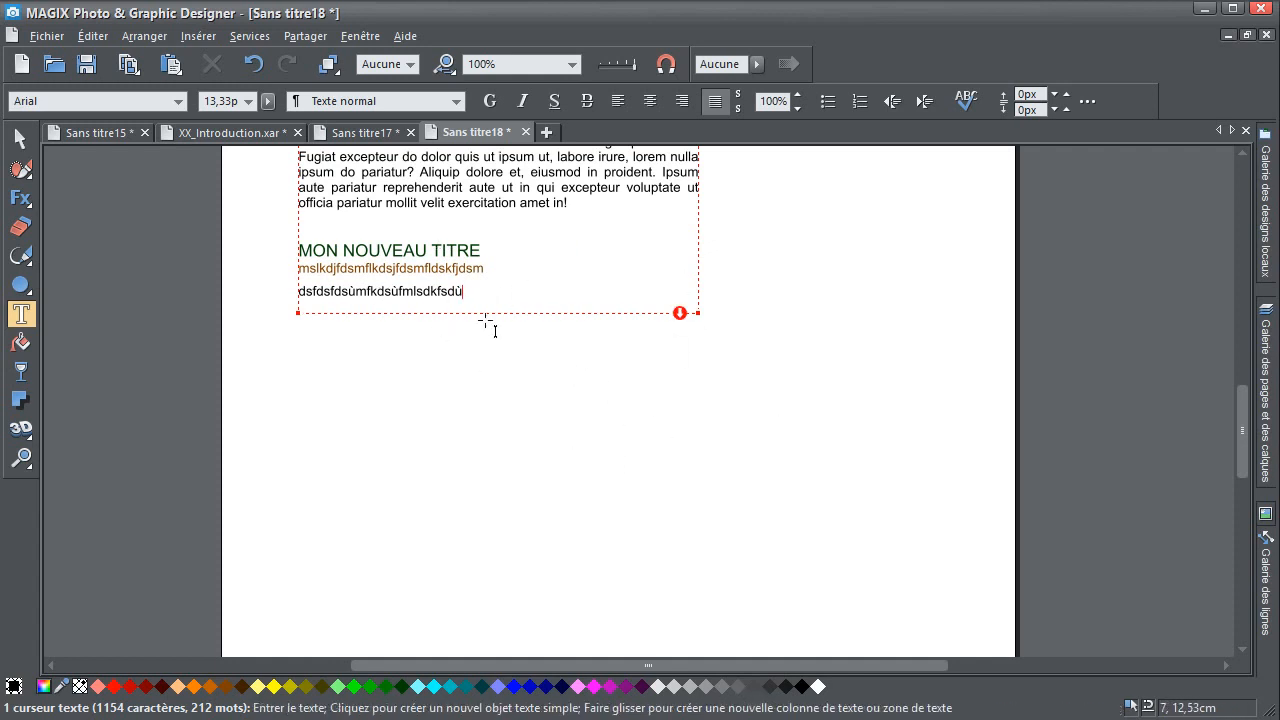
# Move the orange image from outside the page onto the paragraph below "GRAND TITRE 1", at about X 6,38 cm and Y 23,05 cm
pyautogui.scroll(5, 486, 323)
pyautogui.scroll(6, 488, 326)
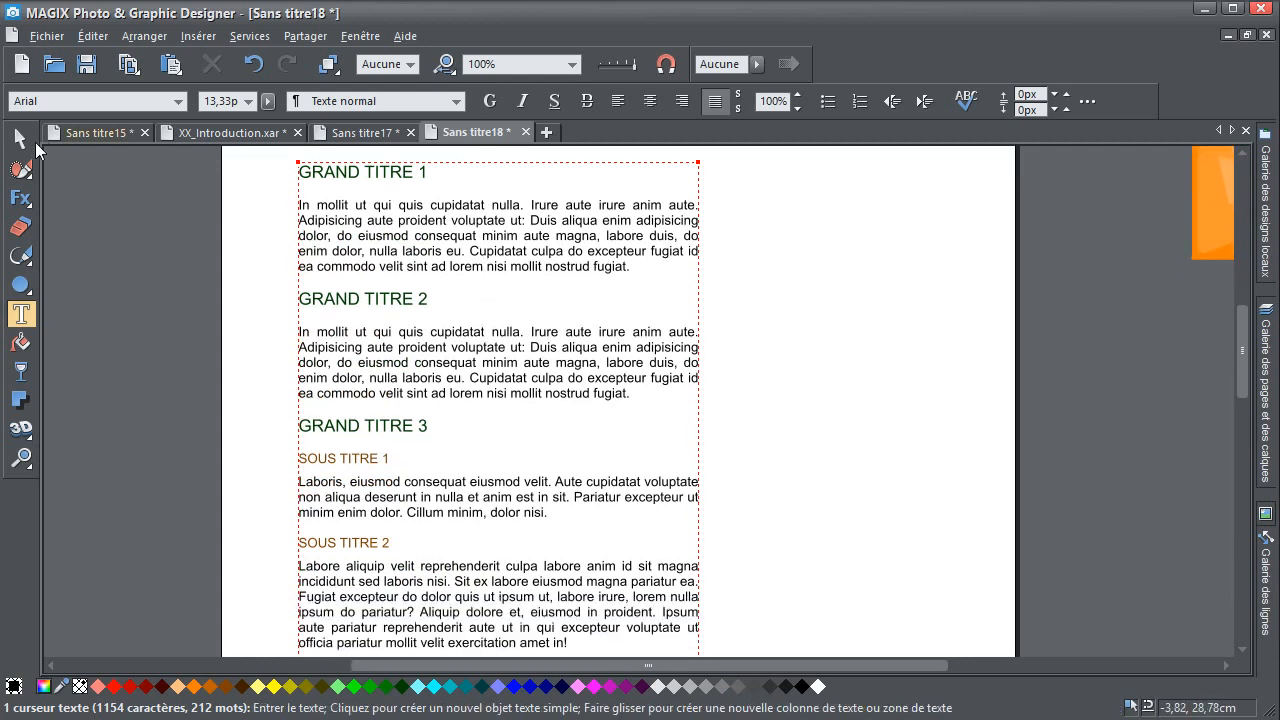
pyautogui.click(20, 138)
pyautogui.click(1194, 214)
pyautogui.moveTo(1194, 214); pyautogui.dragTo(679, 287)
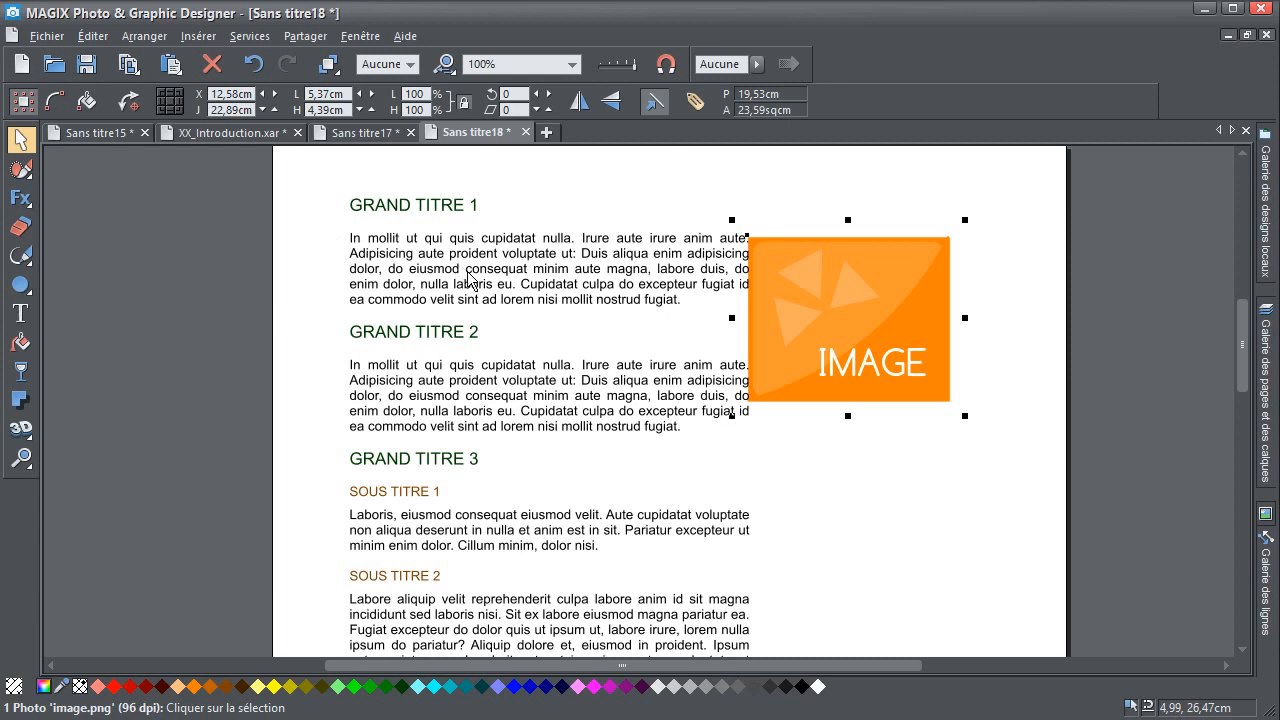
pyautogui.moveTo(871, 337); pyautogui.dragTo(645, 319)
# Make the text flow around the orange image and move it to about X 7,23 cm, Y 23,13 cm
pyautogui.rightClick(575, 273)
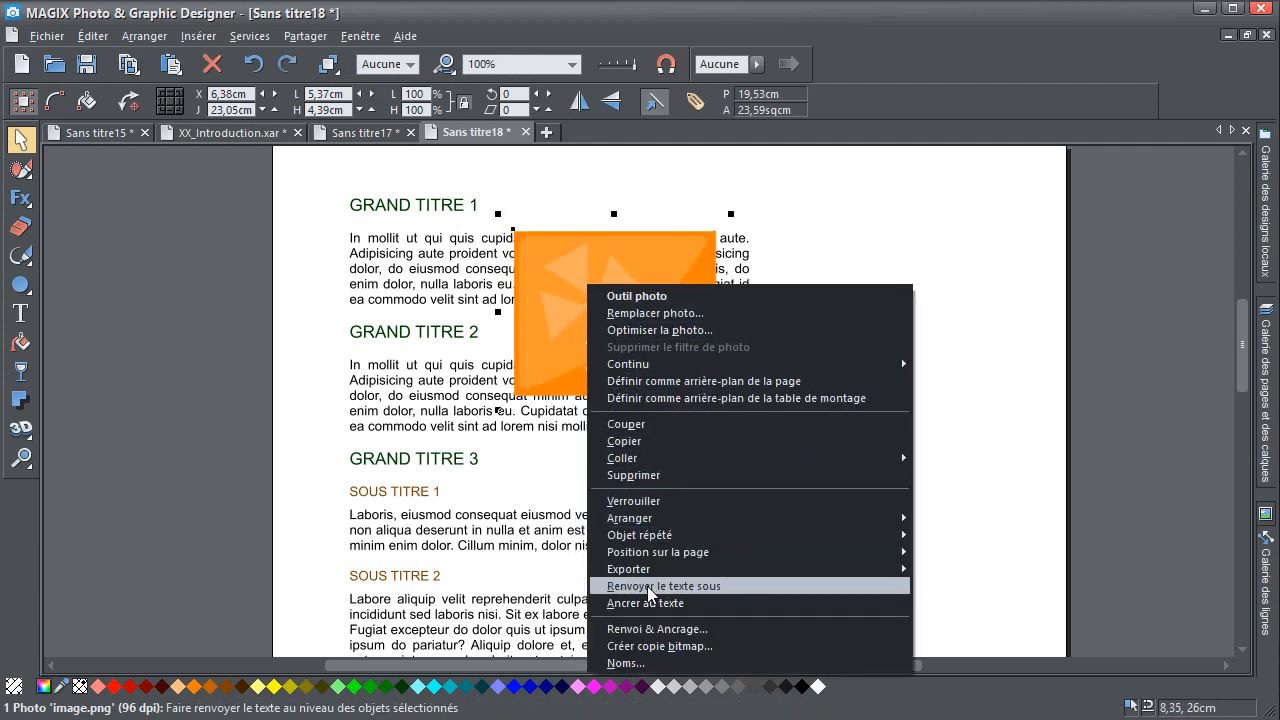
pyautogui.click(648, 589)
pyautogui.moveTo(605, 290); pyautogui.dragTo(651, 302)
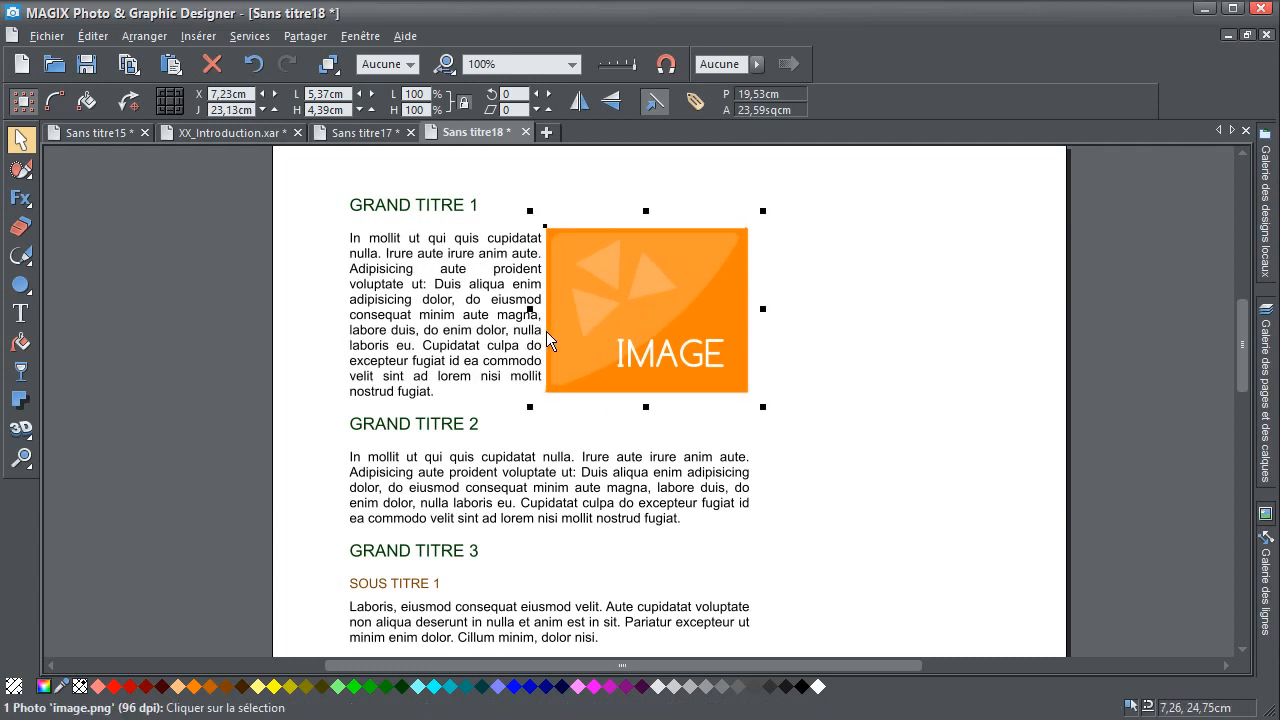
# Adjust the text wrap margin around the orange image, keeping text wrapping enabled and rectangular wrapping off
pyautogui.rightClick(619, 303)
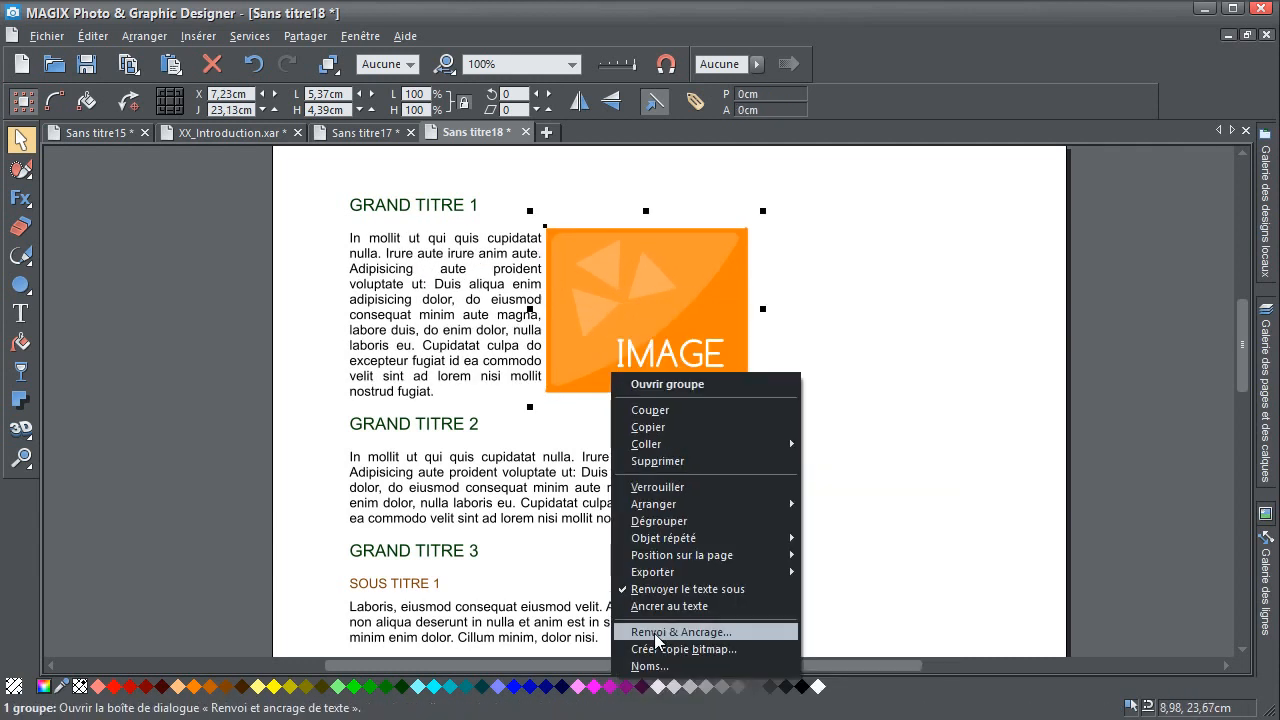
pyautogui.click(650, 633)
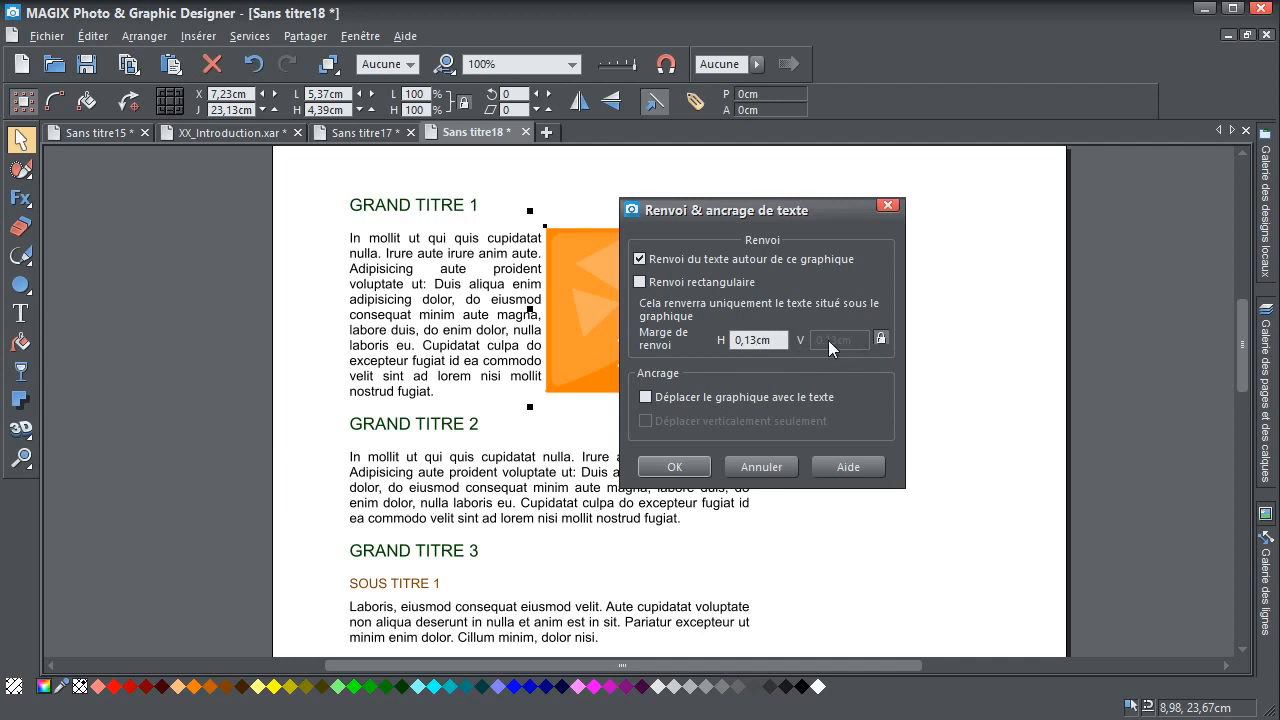
pyautogui.click(674, 466)
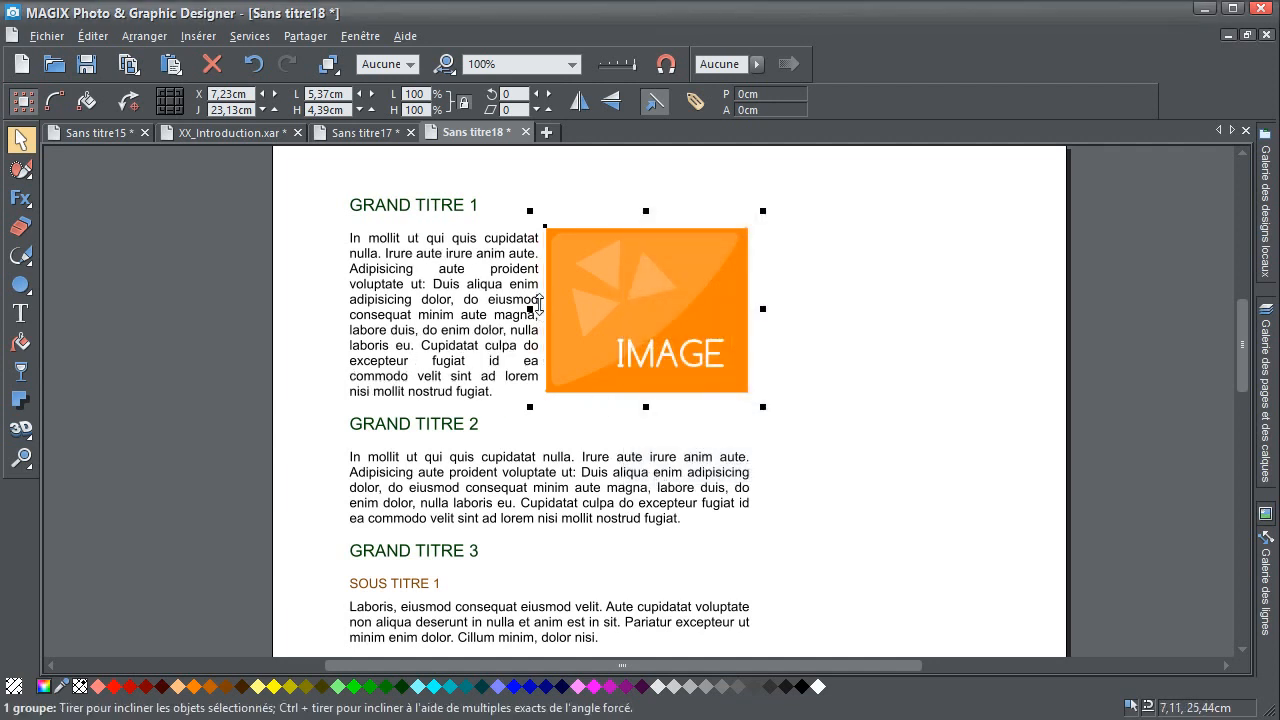
# Move the orange image down to about X 7,42 cm, Y 22,18 cm and view the text flow across the page
pyautogui.moveTo(630, 303); pyautogui.dragTo(638, 335)
pyautogui.scroll(-2, 636, 335)
pyautogui.scroll(2, 466, 272)
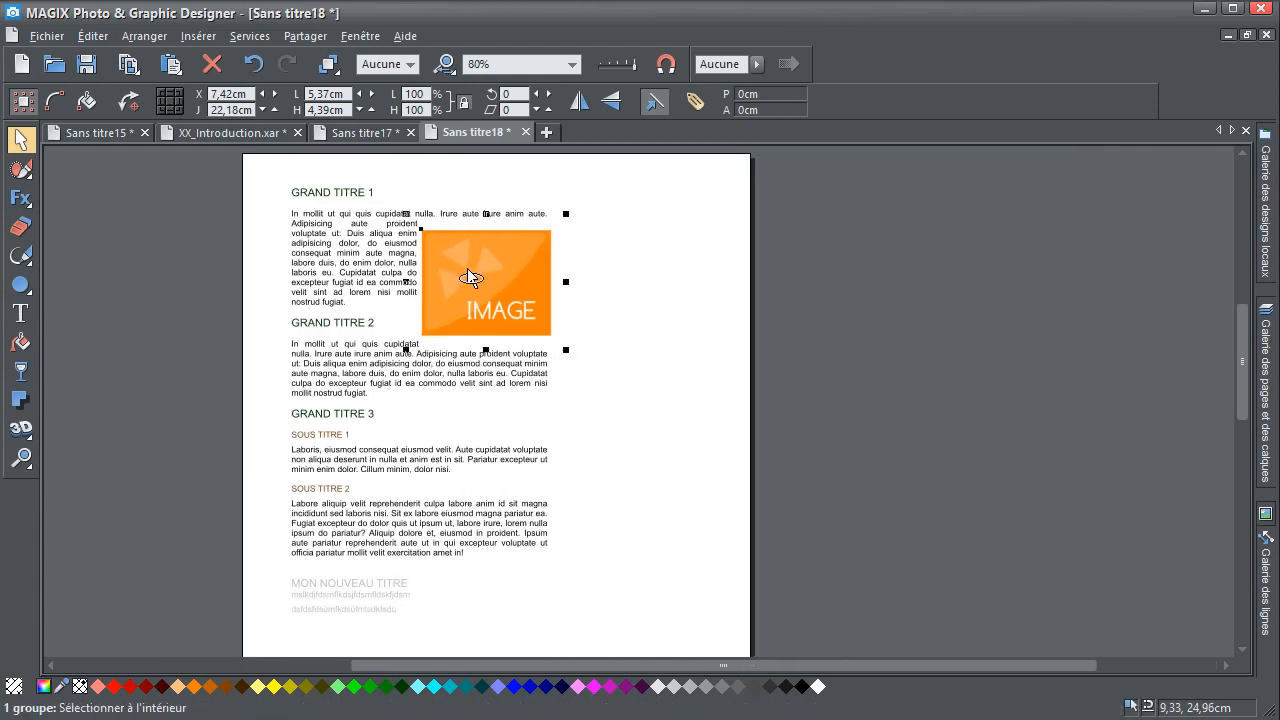
# Duplicate the text area to the right and place the image over both columns at about X 7,34 cm, Y 22,13 cm
pyautogui.moveTo(234, 182); pyautogui.dragTo(591, 197)
pyautogui.moveTo(329, 68)
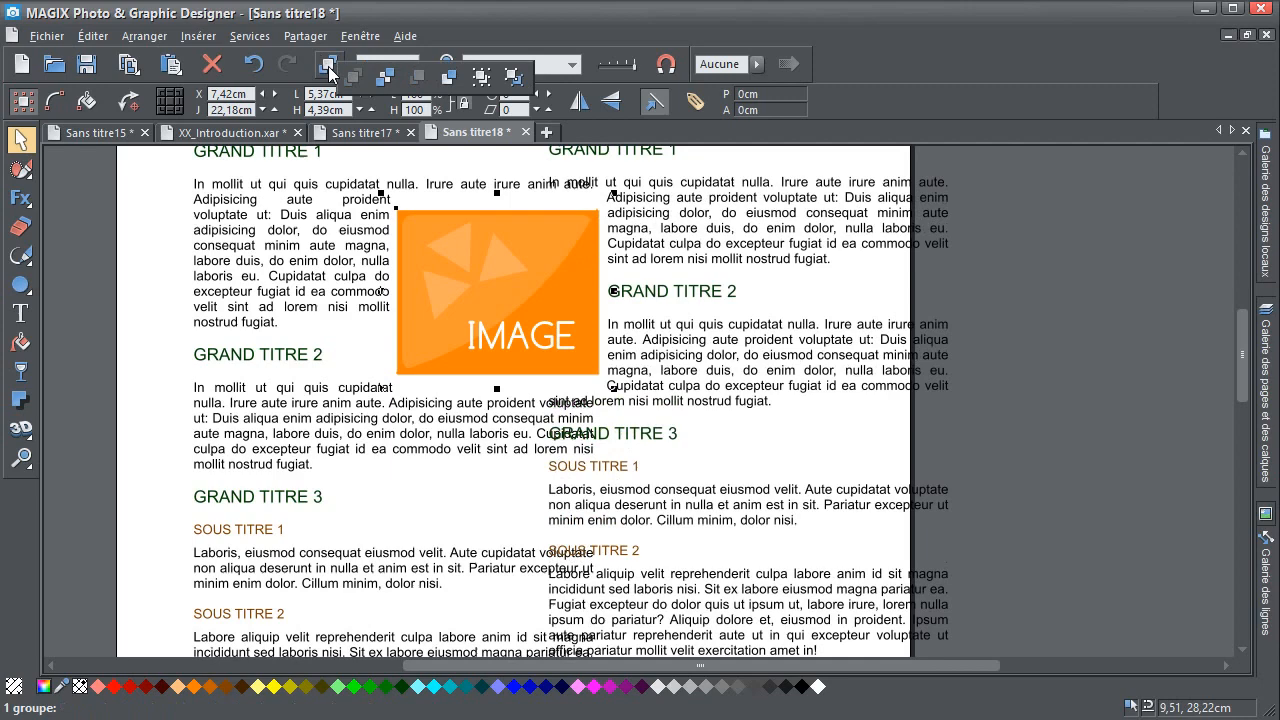
pyautogui.moveTo(521, 281); pyautogui.dragTo(478, 296)
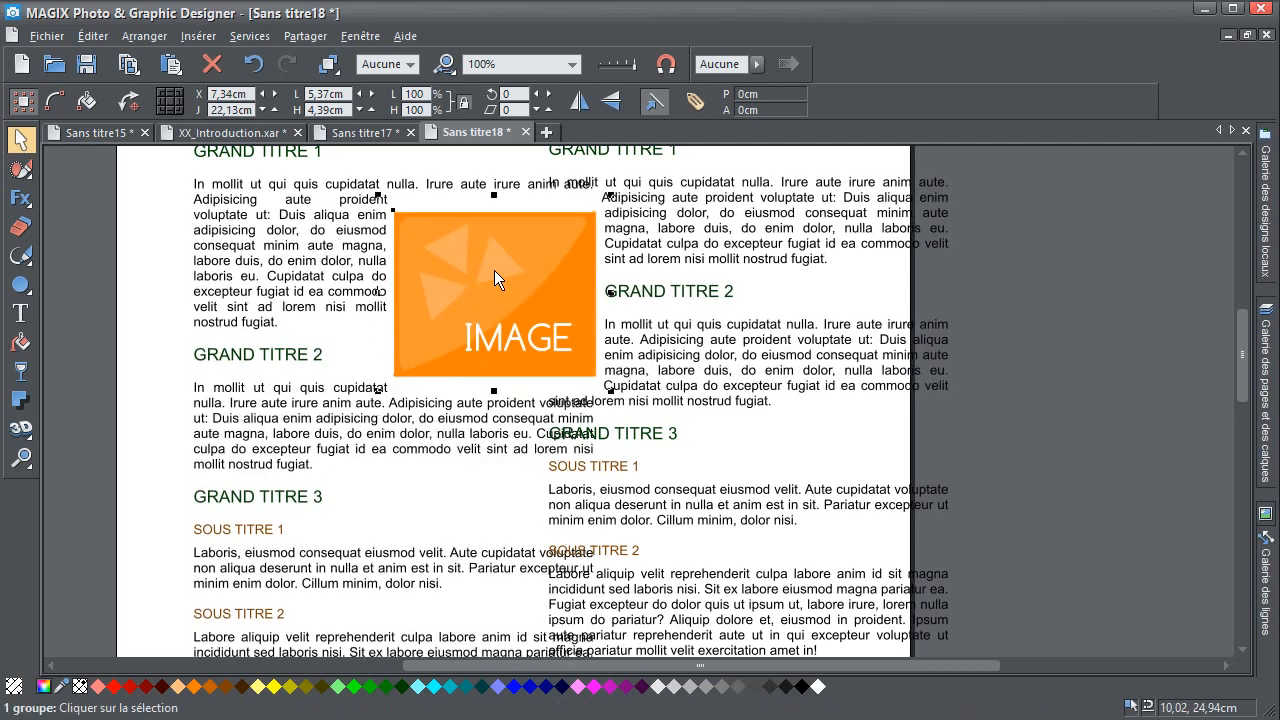
# Anchor the image to the text, reattach its anchor below "GRAND TITRE 2" in the copied text area, and shift the image slightly
pyautogui.rightClick(494, 270)
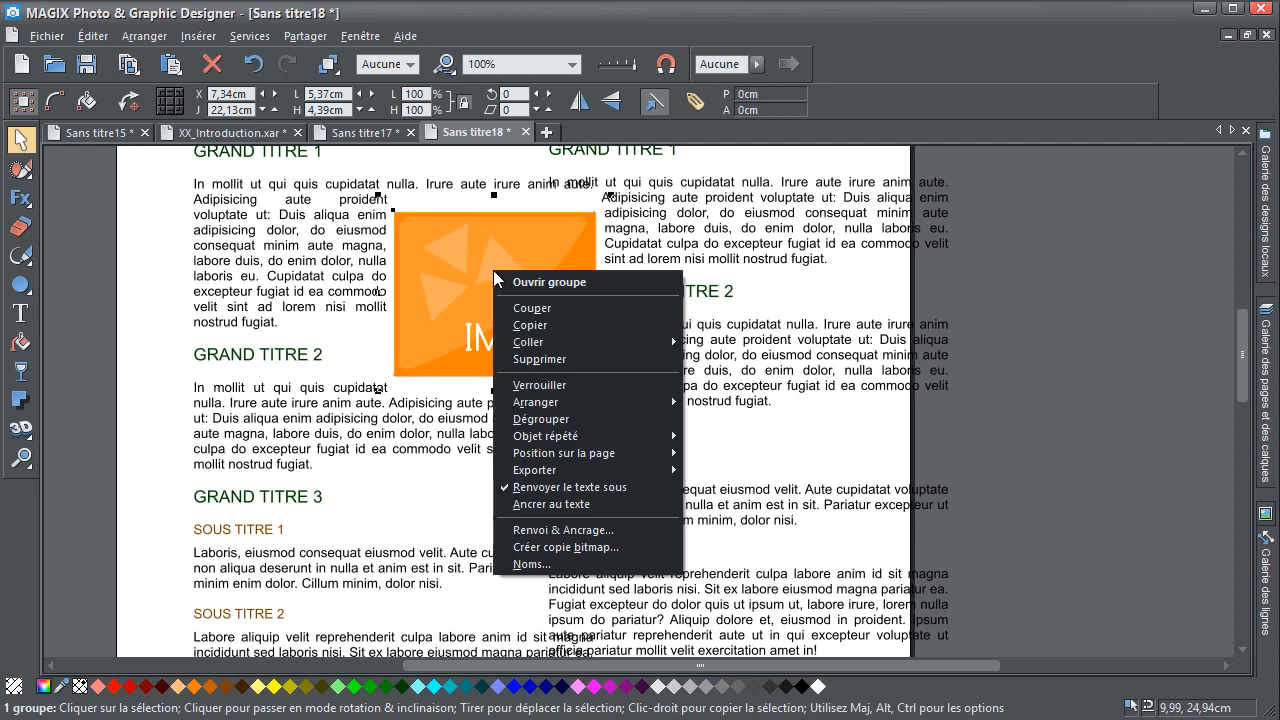
pyautogui.click(550, 504)
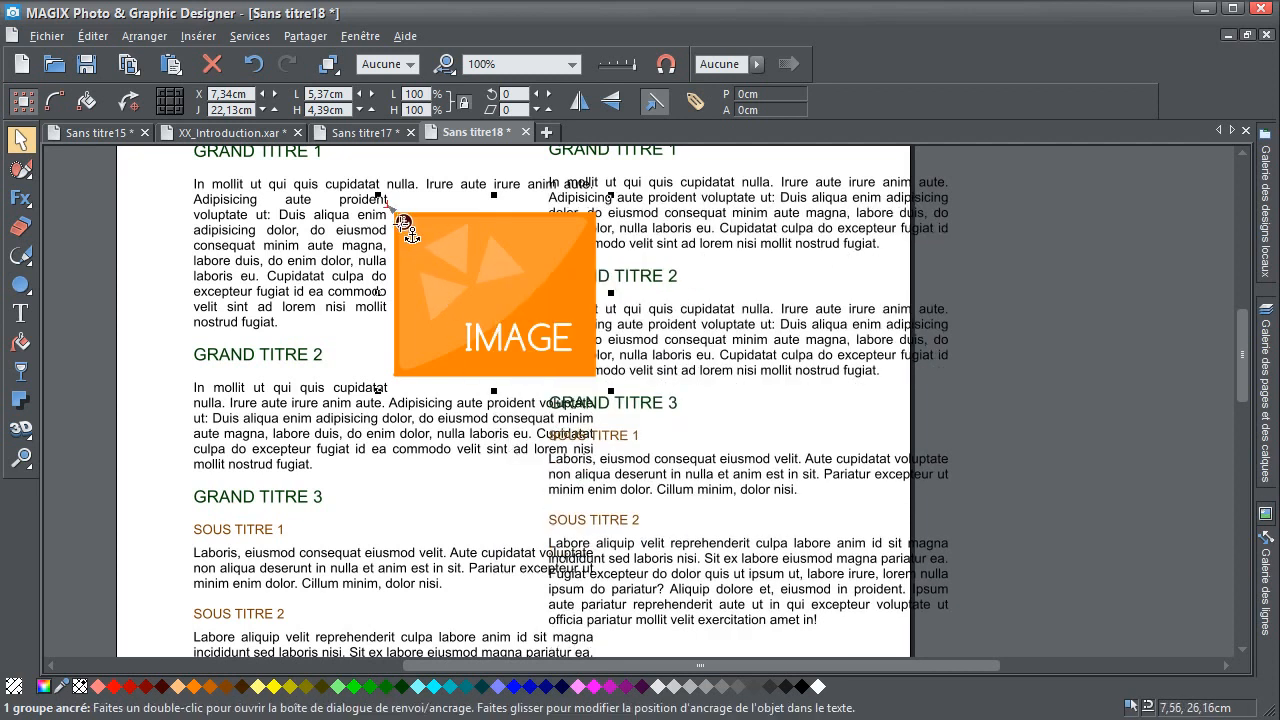
pyautogui.moveTo(410, 228); pyautogui.dragTo(694, 334)
pyautogui.moveTo(489, 299); pyautogui.dragTo(533, 297)
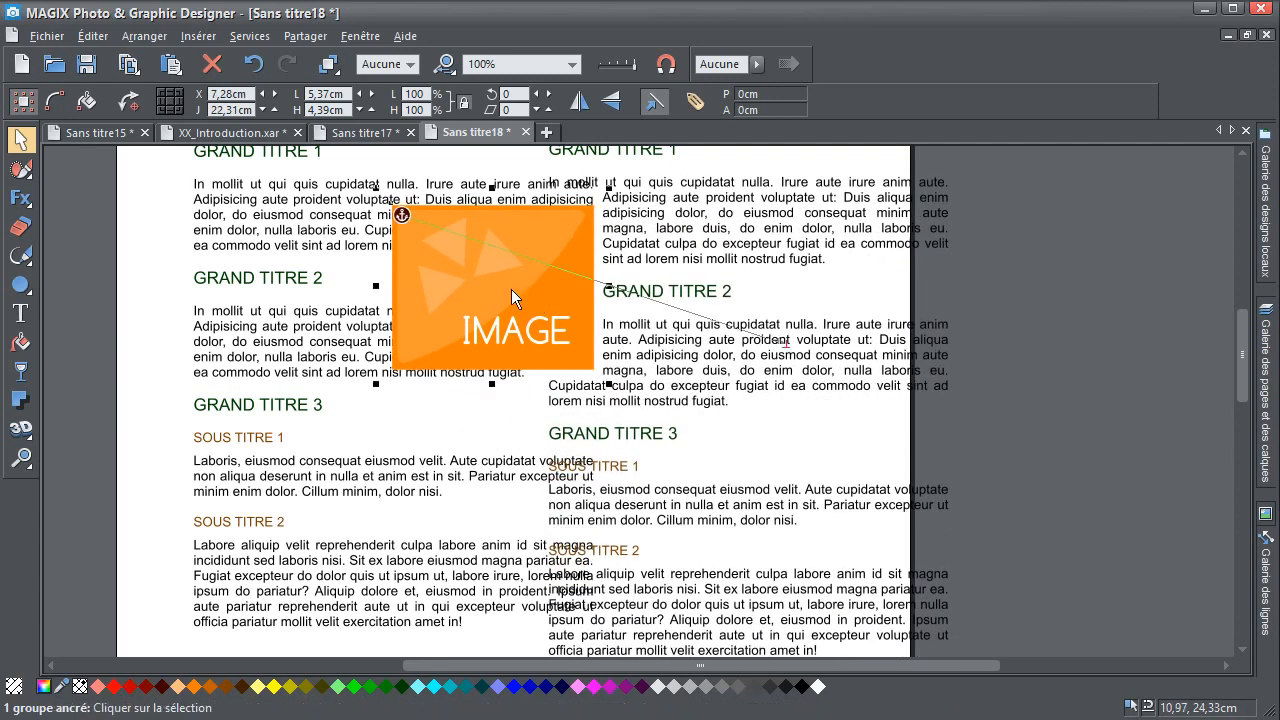
# Reattach the image's anchor below "GRAND TITRE 2" in the original text area and move the image to about X 5,72 cm, Y 22,15 cm
pyautogui.moveTo(282, 337); pyautogui.dragTo(288, 328)
pyautogui.moveTo(489, 251); pyautogui.dragTo(419, 310)
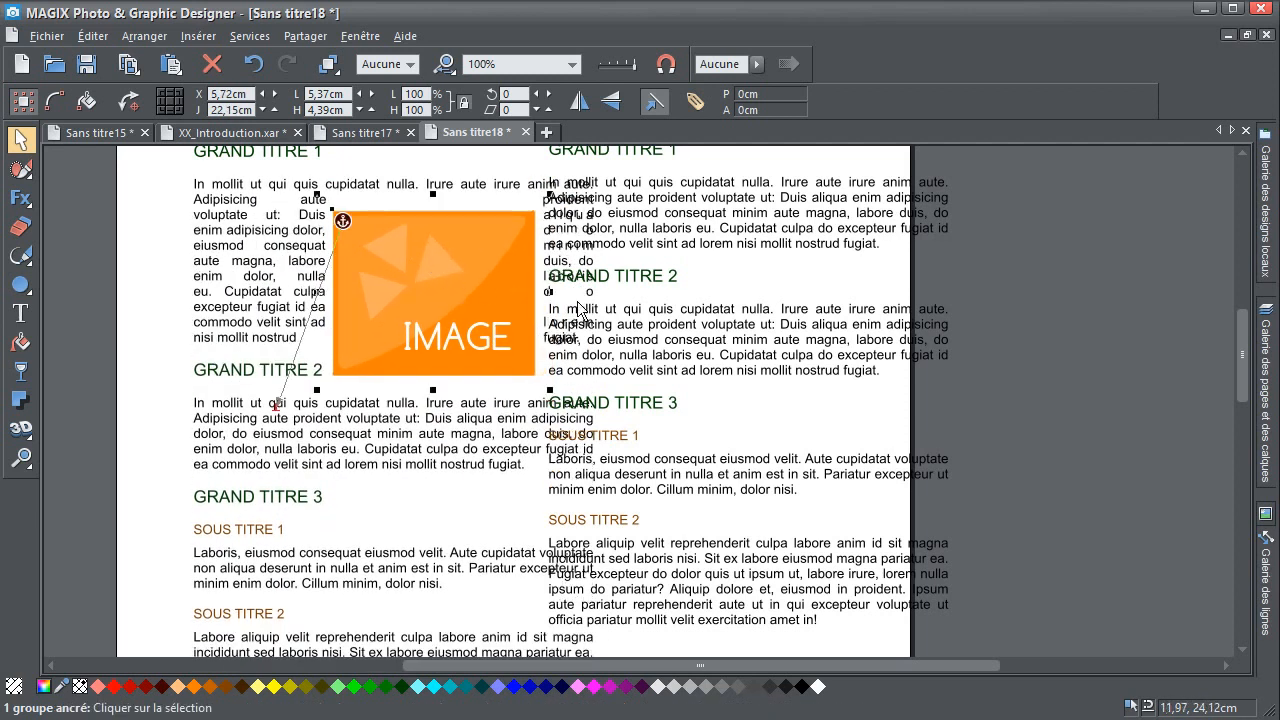
# Delete the duplicated text area and move the orange image to about X 7,31 cm, Y 22,95 cm
pyautogui.click(733, 253)
pyautogui.moveTo(760, 236); pyautogui.dragTo(788, 261)
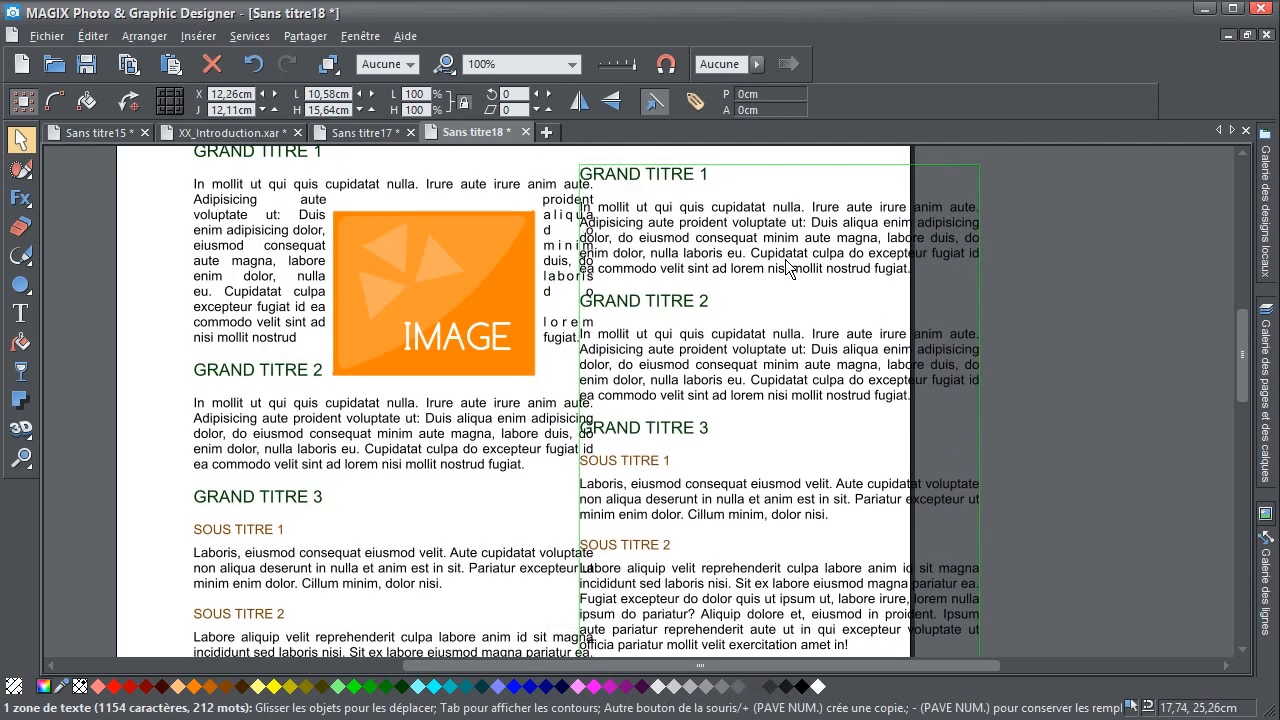
pyautogui.press('Delete')
pyautogui.moveTo(443, 295); pyautogui.dragTo(503, 263)
pyautogui.scroll(-3, 400, 229)
pyautogui.scroll(4, 397, 230)
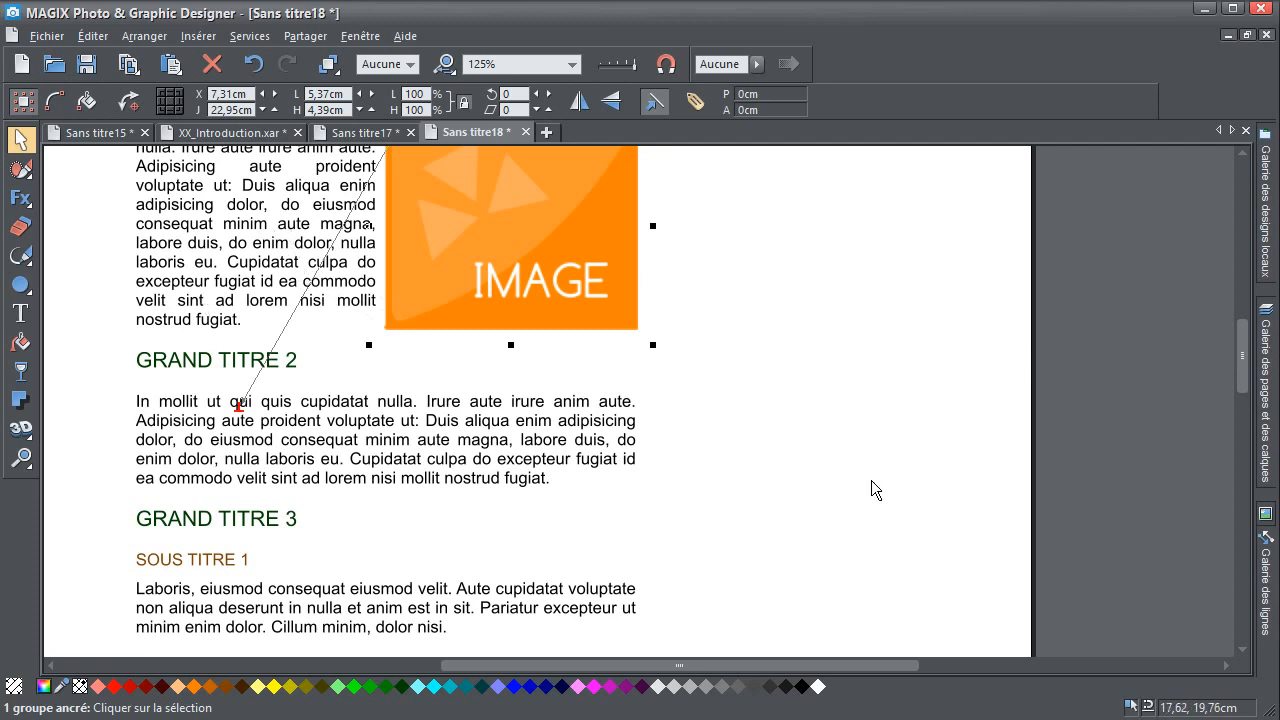
pyautogui.scroll(-3, 451, 357)
# Narrow the remaining text area from its right edge to a width of about 7,49 cm
pyautogui.click(510, 388)
pyautogui.doubleClick(516, 388)
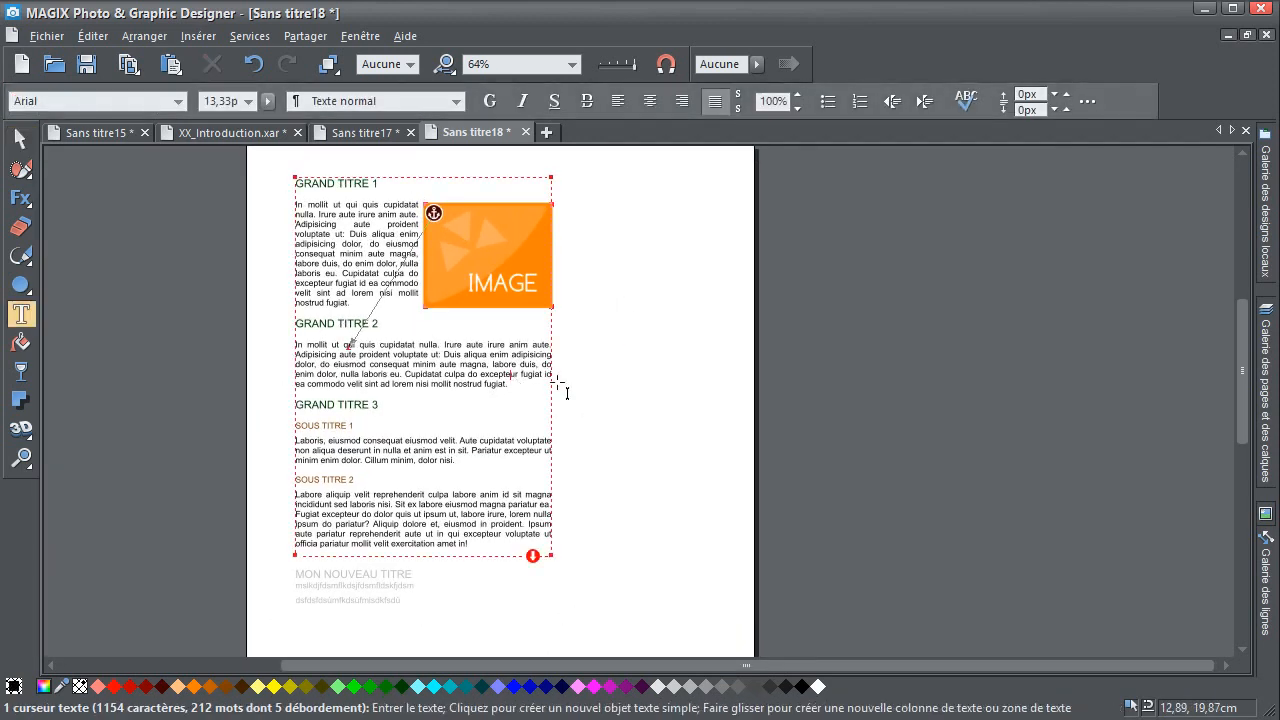
pyautogui.moveTo(558, 183); pyautogui.dragTo(477, 187)
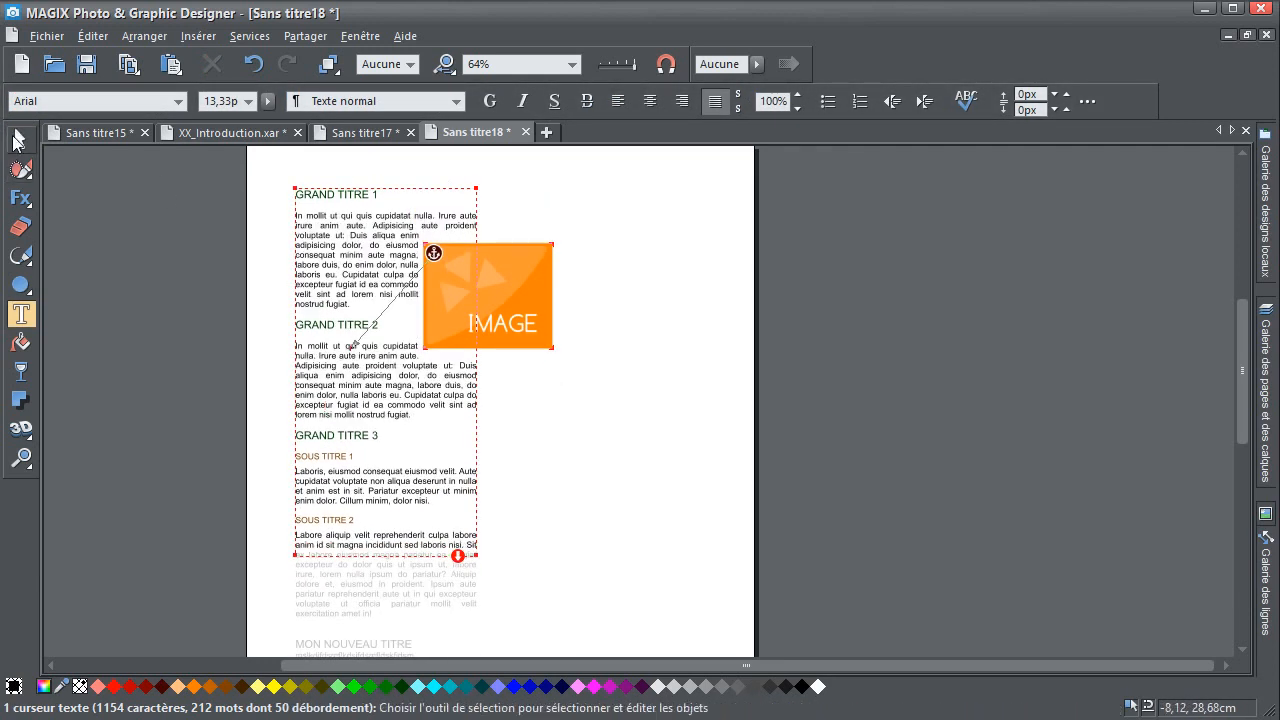
# Shrink the orange image to about 2,39 × 1,96 cm and place it inside the column below "GRAND TITRE 1" at about X 6,69 cm, Y 24,16 cm
pyautogui.click(19, 138)
pyautogui.click(458, 288)
pyautogui.moveTo(553, 348); pyautogui.dragTo(498, 305)
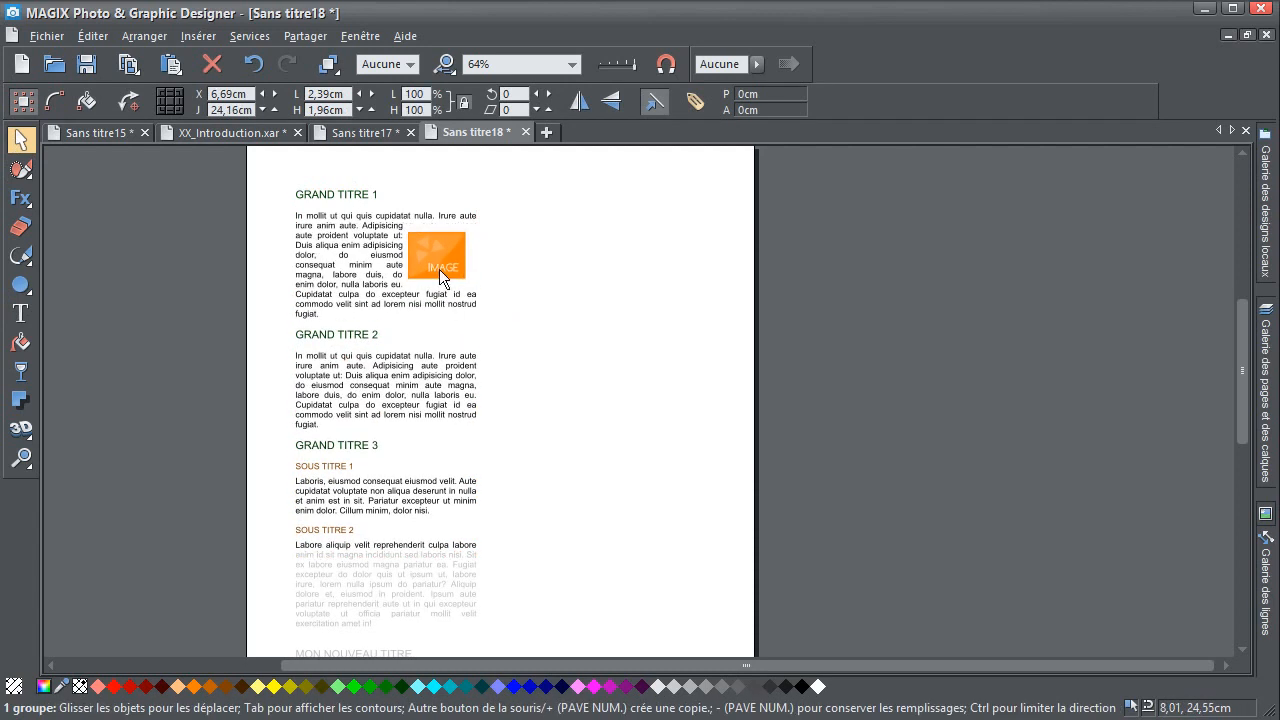
pyautogui.moveTo(407, 356); pyautogui.dragTo(417, 227)
# Draw an empty text area about 7,25 × 11,35 cm to the right of the existing text column
pyautogui.moveTo(420, 388); pyautogui.dragTo(405, 379)
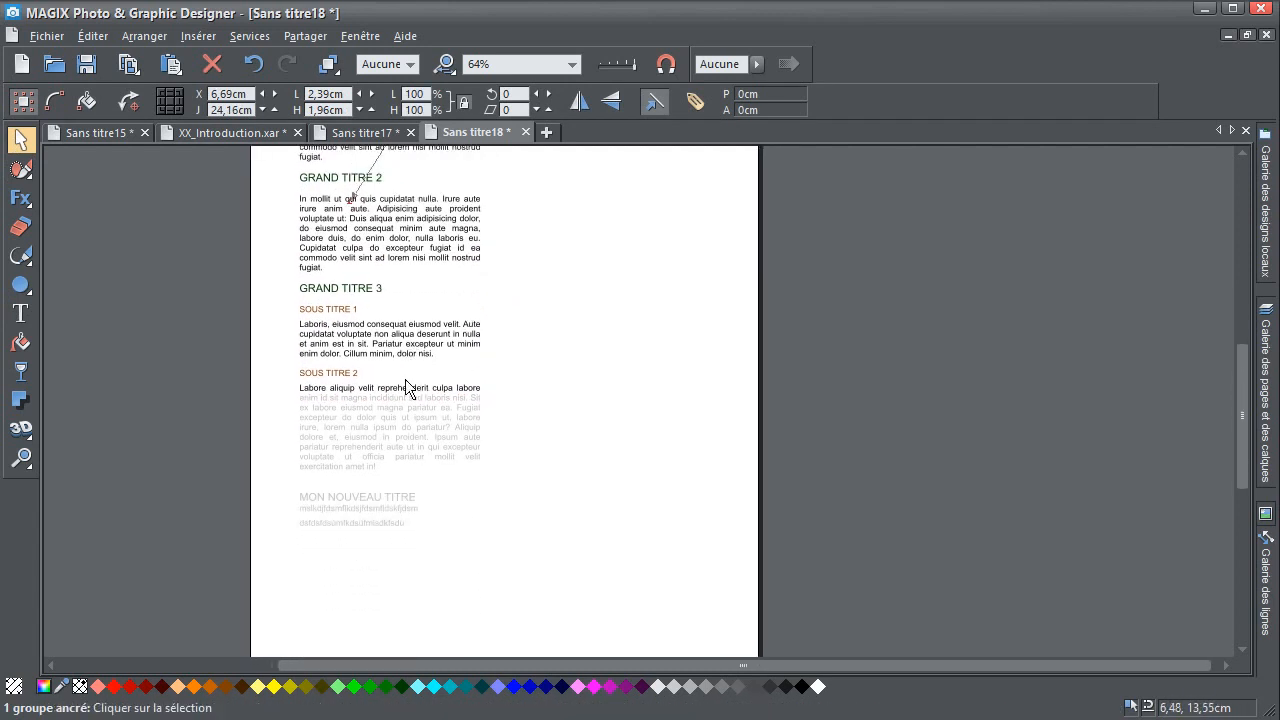
pyautogui.click(371, 391)
pyautogui.doubleClick(371, 396)
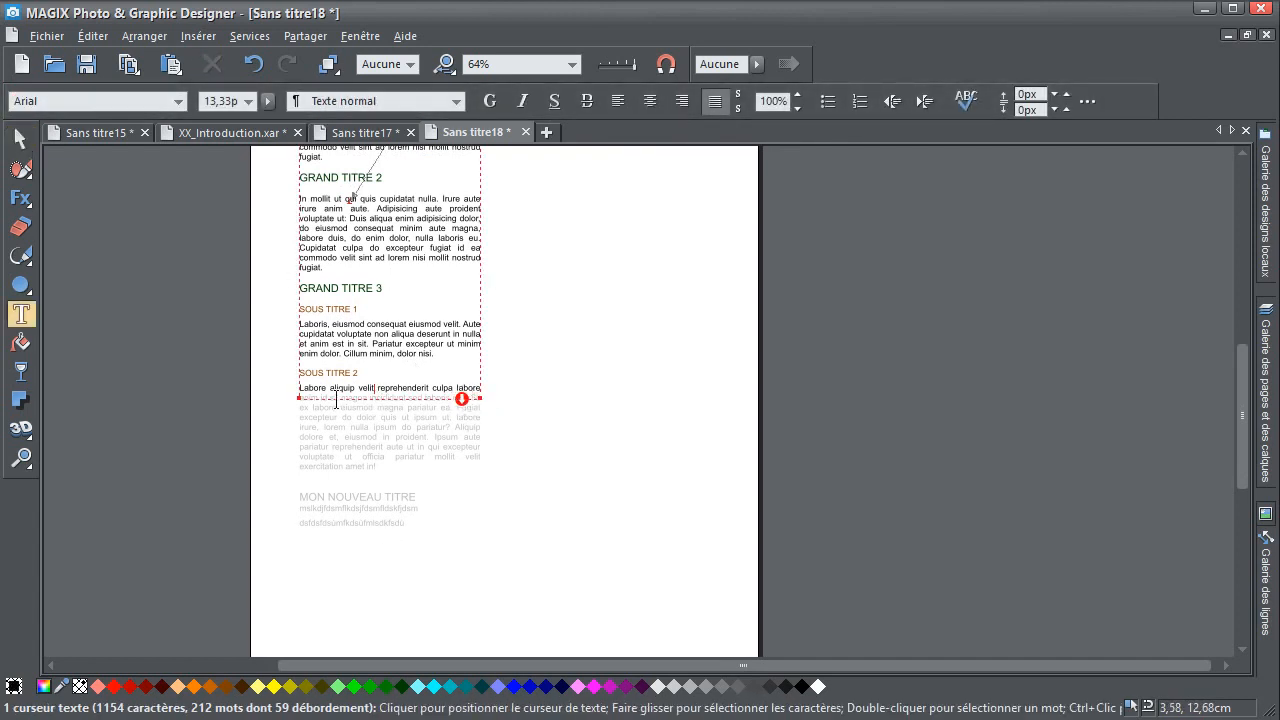
pyautogui.click(20, 139)
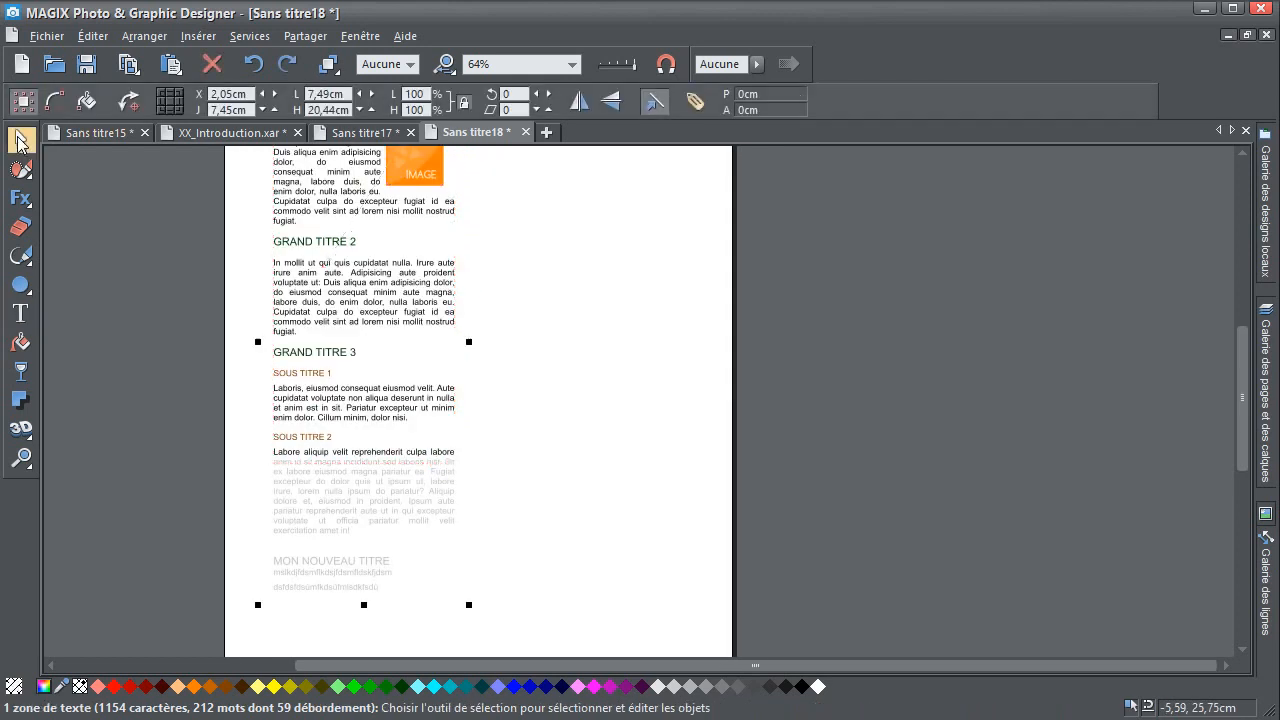
pyautogui.click(572, 391)
pyautogui.click(20, 313)
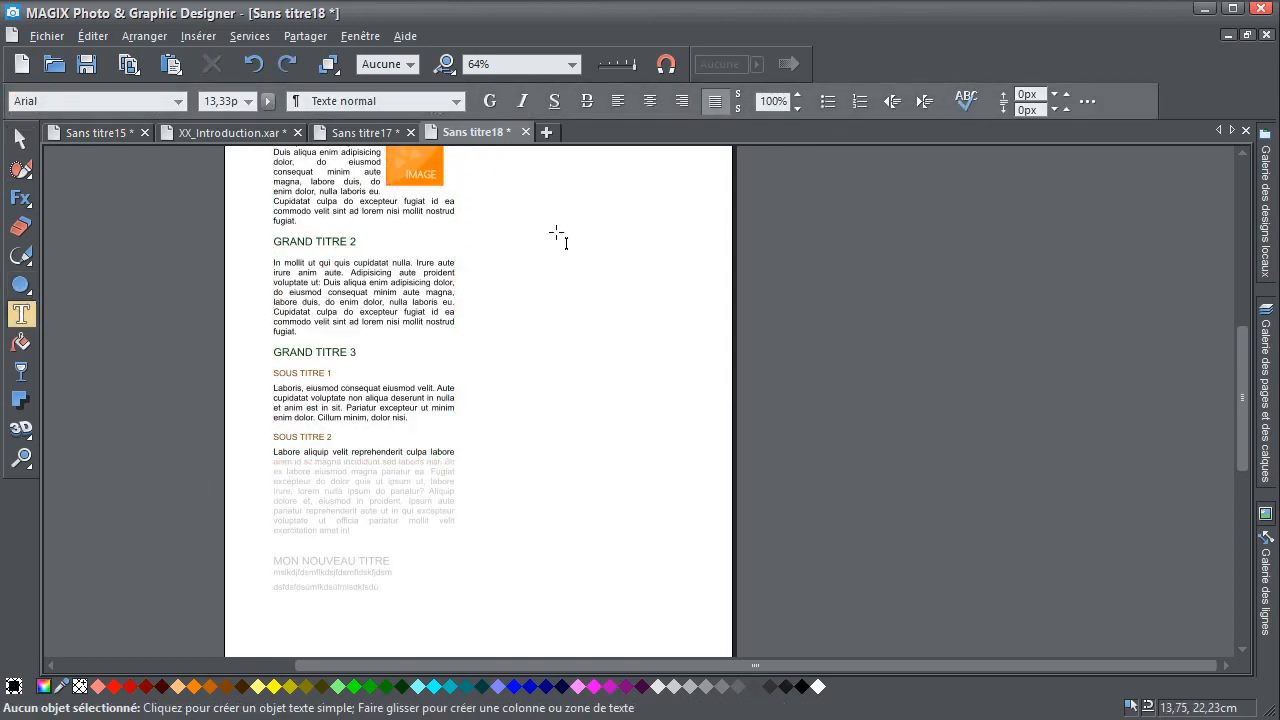
pyautogui.scroll(3, 557, 234)
pyautogui.moveTo(471, 270); pyautogui.dragTo(648, 544)
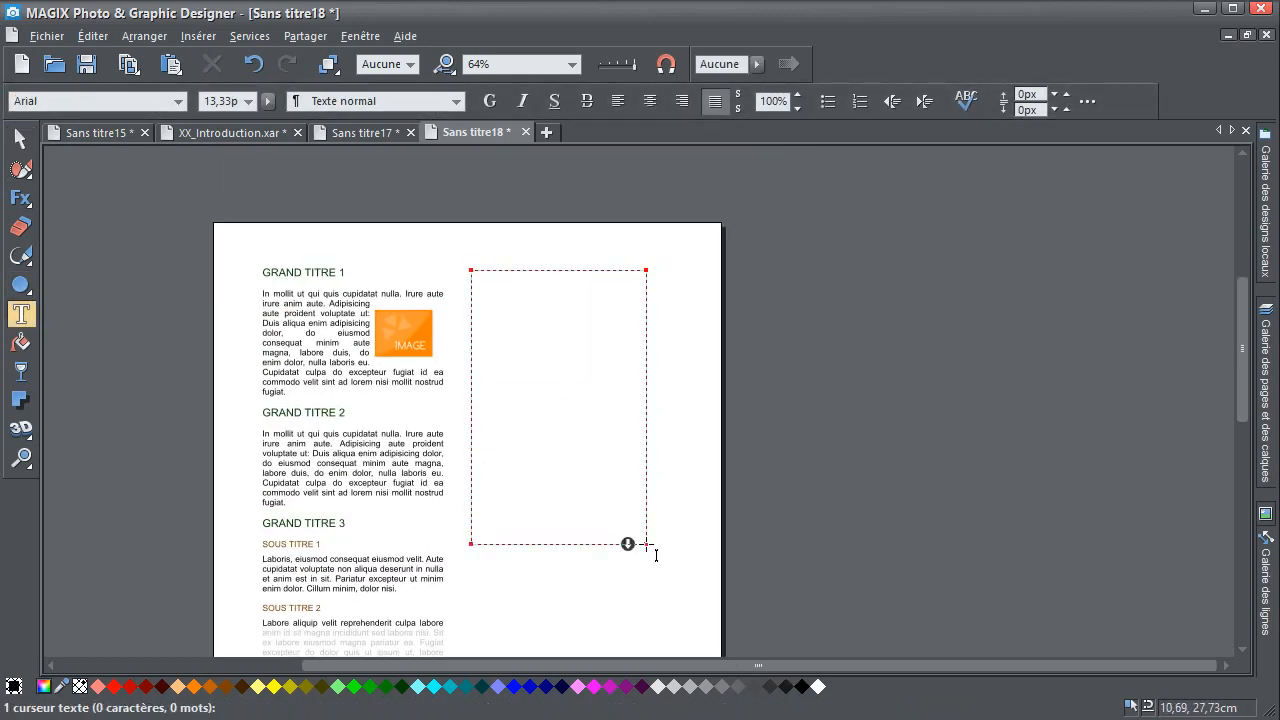
# Examine the overflowing text at the foot of the left column alongside the empty text area
pyautogui.scroll(-3, 540, 566)
pyautogui.click(20, 139)
pyautogui.moveTo(523, 215); pyautogui.dragTo(506, 278)
pyautogui.scroll(1, 504, 336)
pyautogui.moveTo(480, 327); pyautogui.dragTo(536, 358)
pyautogui.scroll(-1, 442, 401)
pyautogui.scroll(-8, 443, 407)
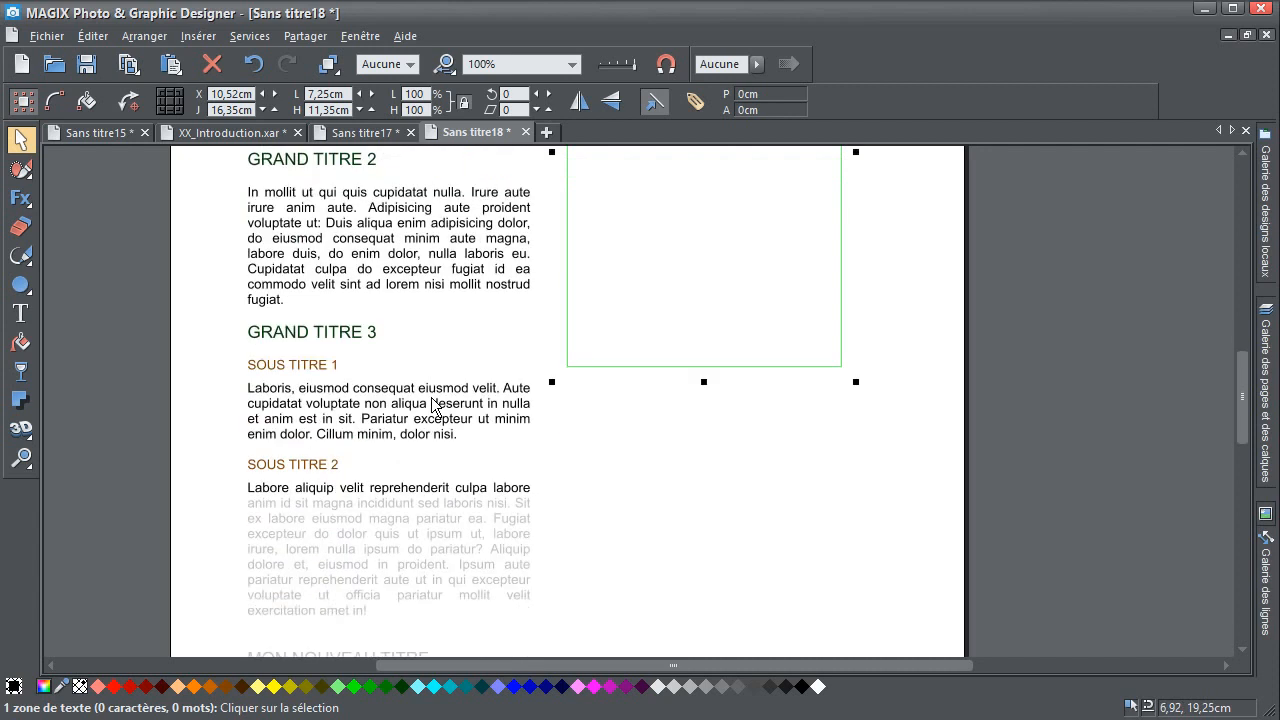
pyautogui.moveTo(487, 242); pyautogui.dragTo(418, 486)
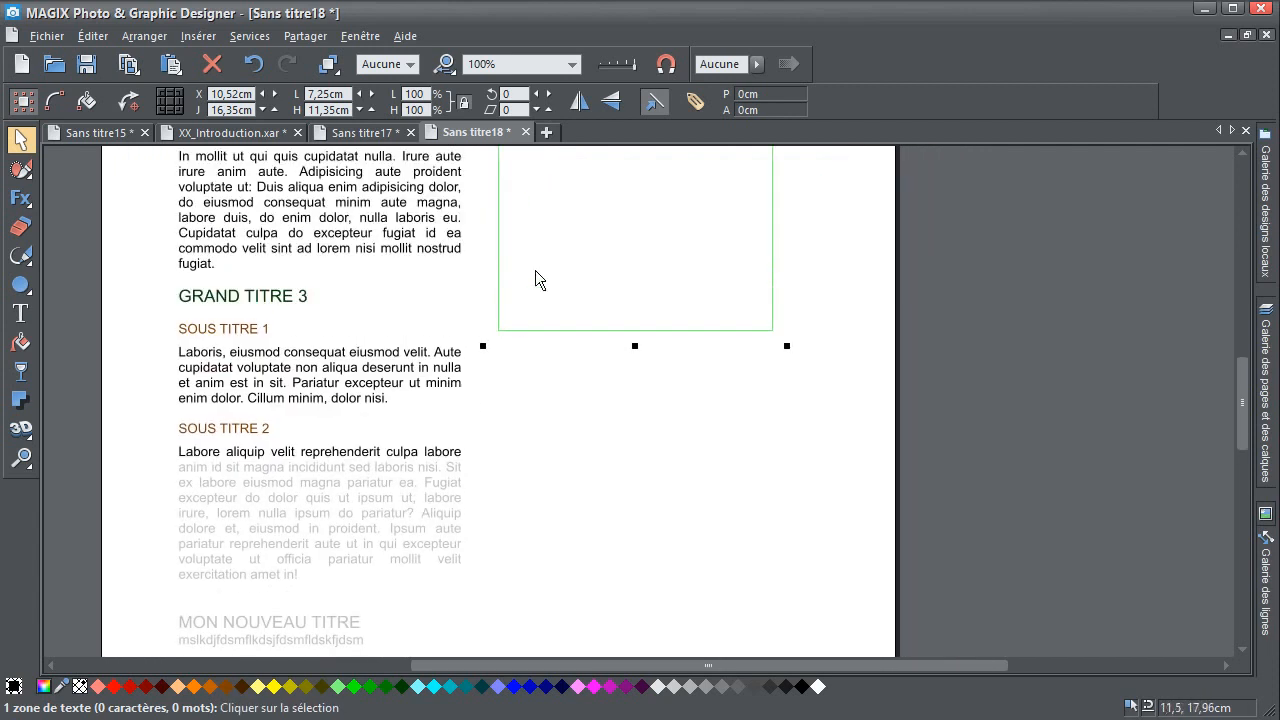
pyautogui.moveTo(537, 271); pyautogui.dragTo(526, 475)
pyautogui.moveTo(292, 409); pyautogui.dragTo(403, 278)
pyautogui.scroll(-1, 374, 432)
# Link the left column's text overflow to the empty text area beside it
pyautogui.click(396, 385)
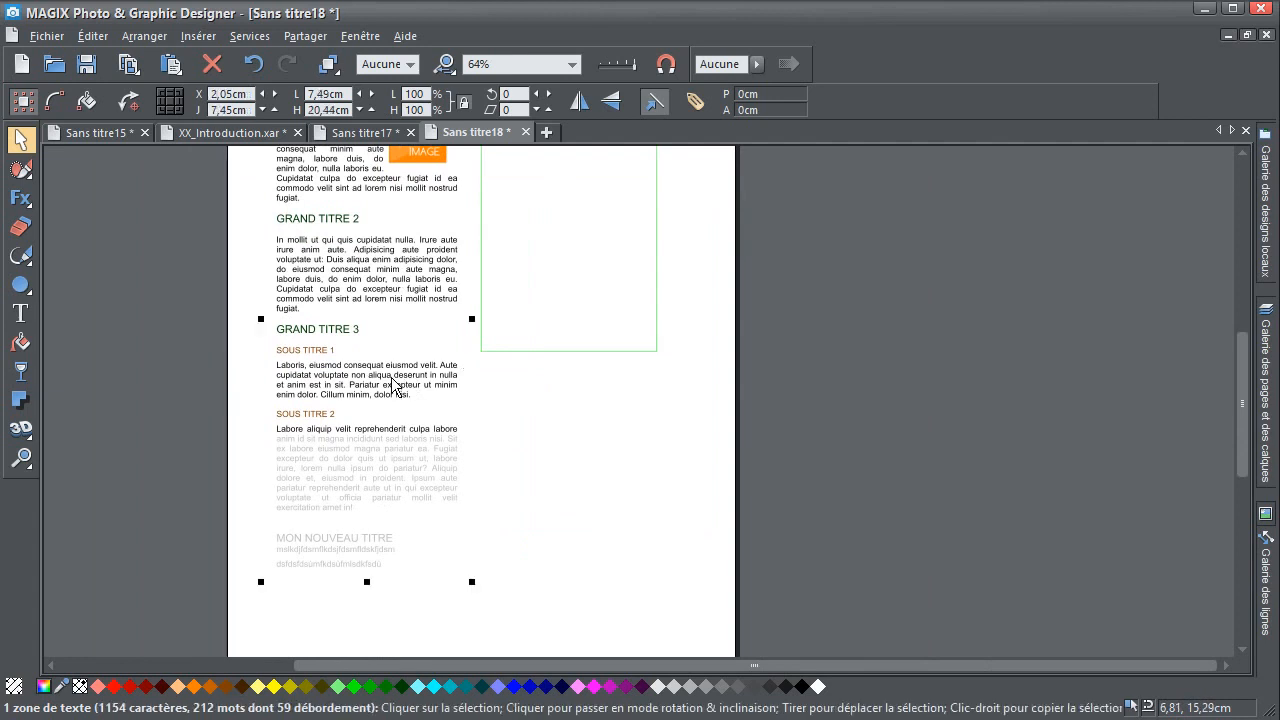
pyautogui.doubleClick(378, 386)
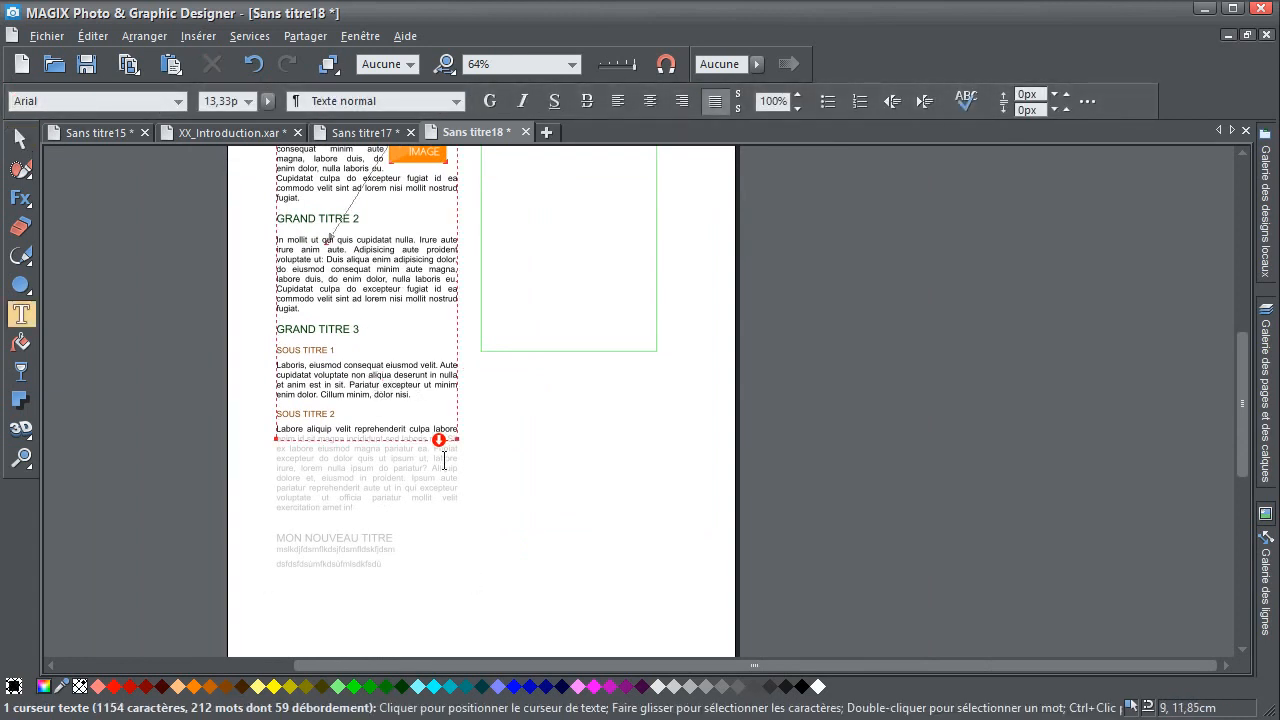
pyautogui.scroll(1, 450, 433)
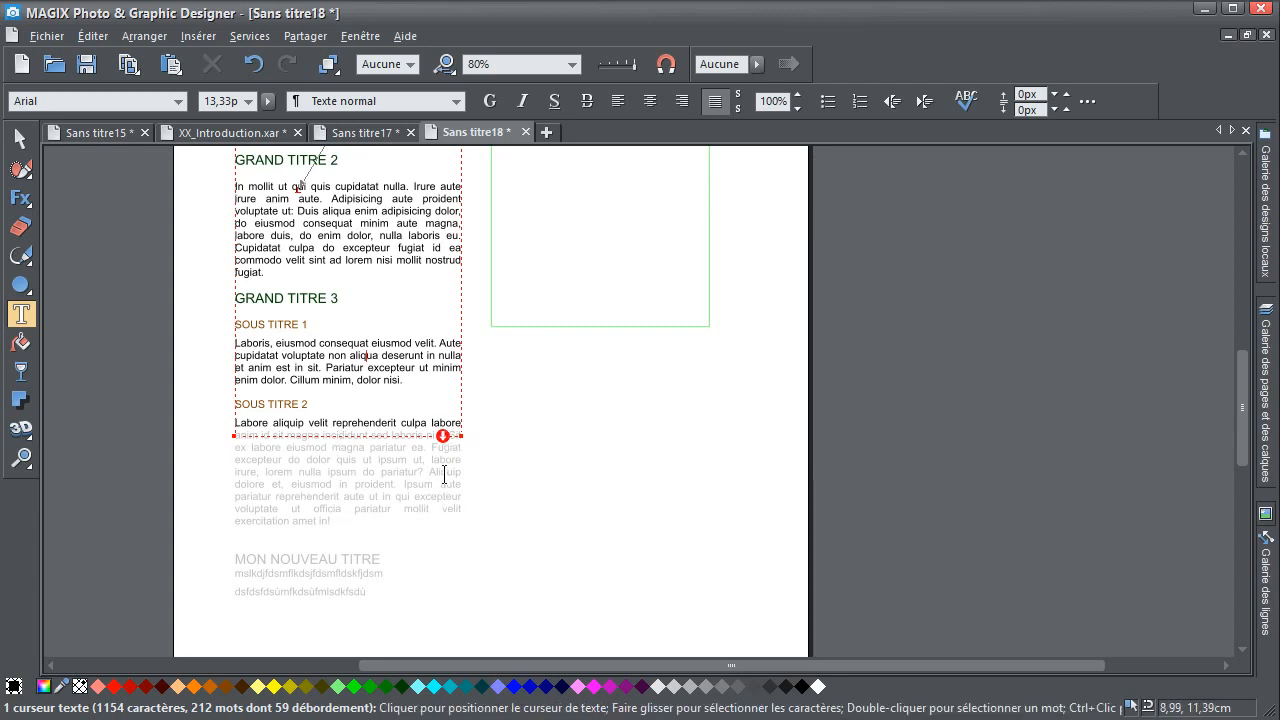
pyautogui.moveTo(454, 449); pyautogui.dragTo(590, 245)
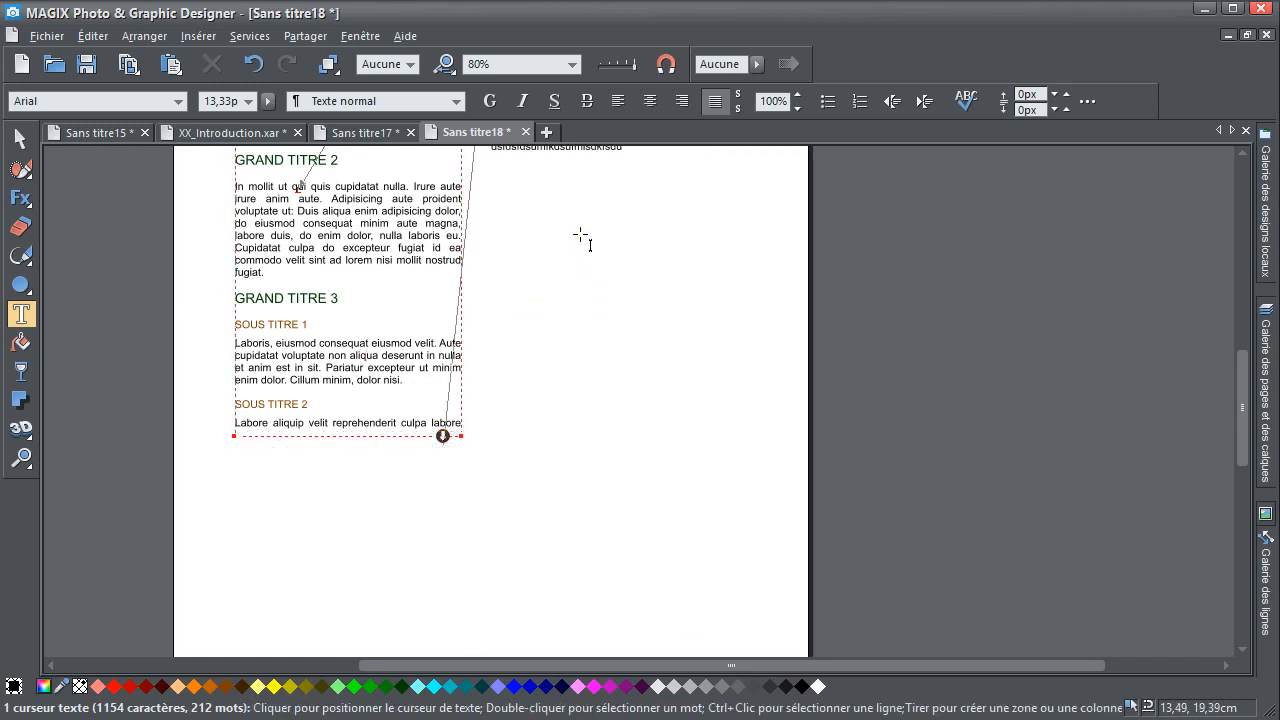
# Insert a filler paragraph beginning "Esse aute in. Ea ut, proident veniam excepteur" after the first paragraph under "GRAND TITRE 1"
pyautogui.scroll(3, 348, 440)
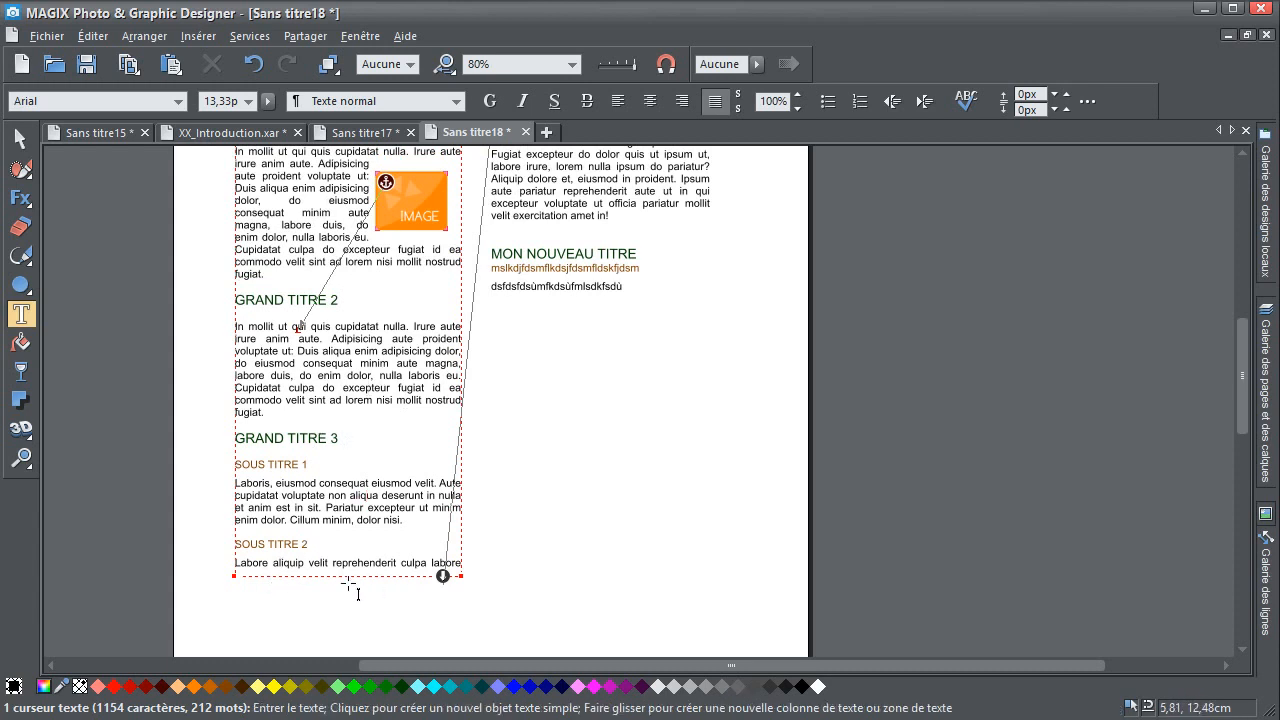
pyautogui.scroll(3, 358, 594)
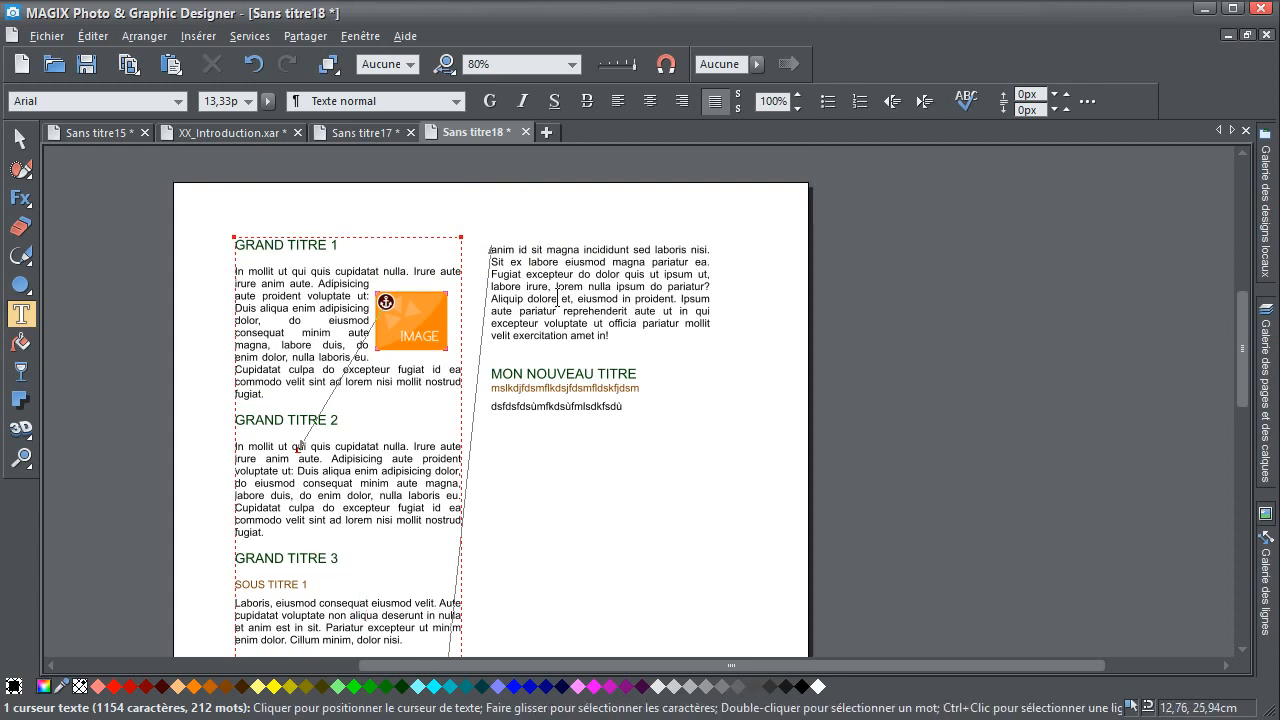
pyautogui.click(261, 391)
pyautogui.press('Return')
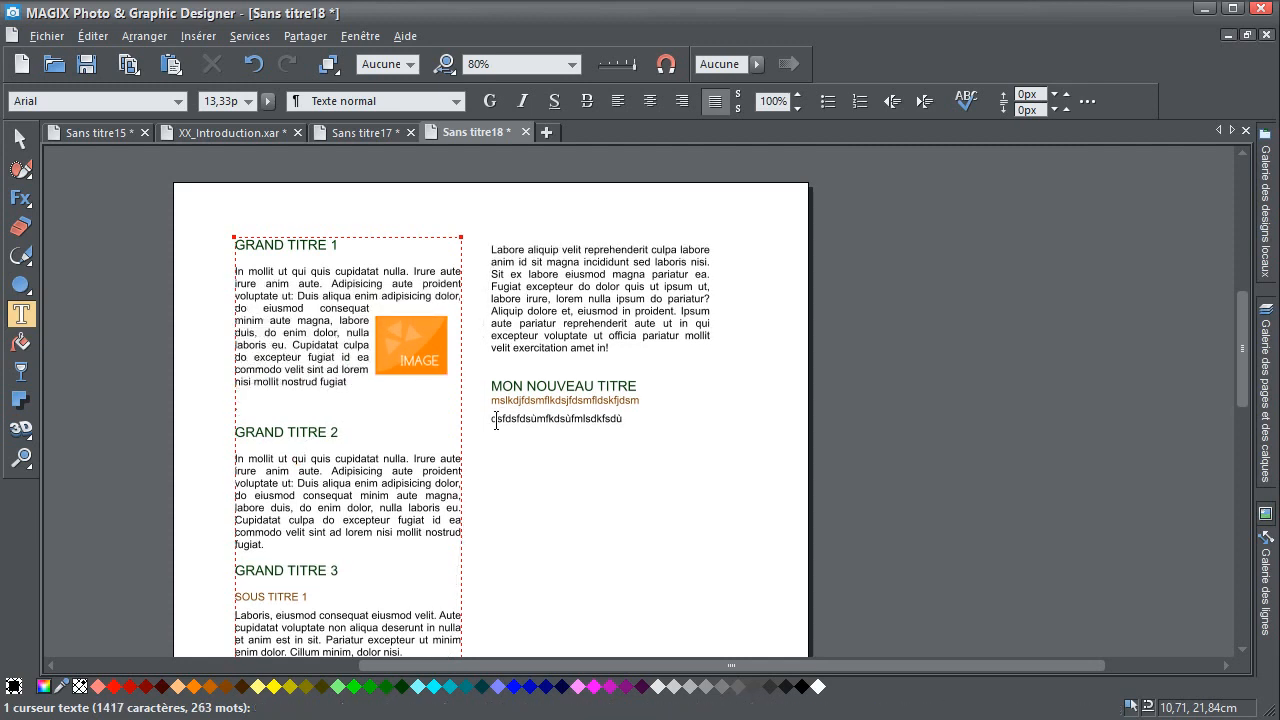
pyautogui.write('Esse aute in. Ea ut, proident veniam excepteur quis cillum enim, consectetur aliquip in. In ullamco id elit ipsum amet anim enim, amet ullamco adipisicing in lorem ex nulla voluptate. In ea qui velit dolor deserunt nisi. Pariatur tempor ea officia magna ullamco id quis tempor duis, incididunt, ullamco pariatur.')
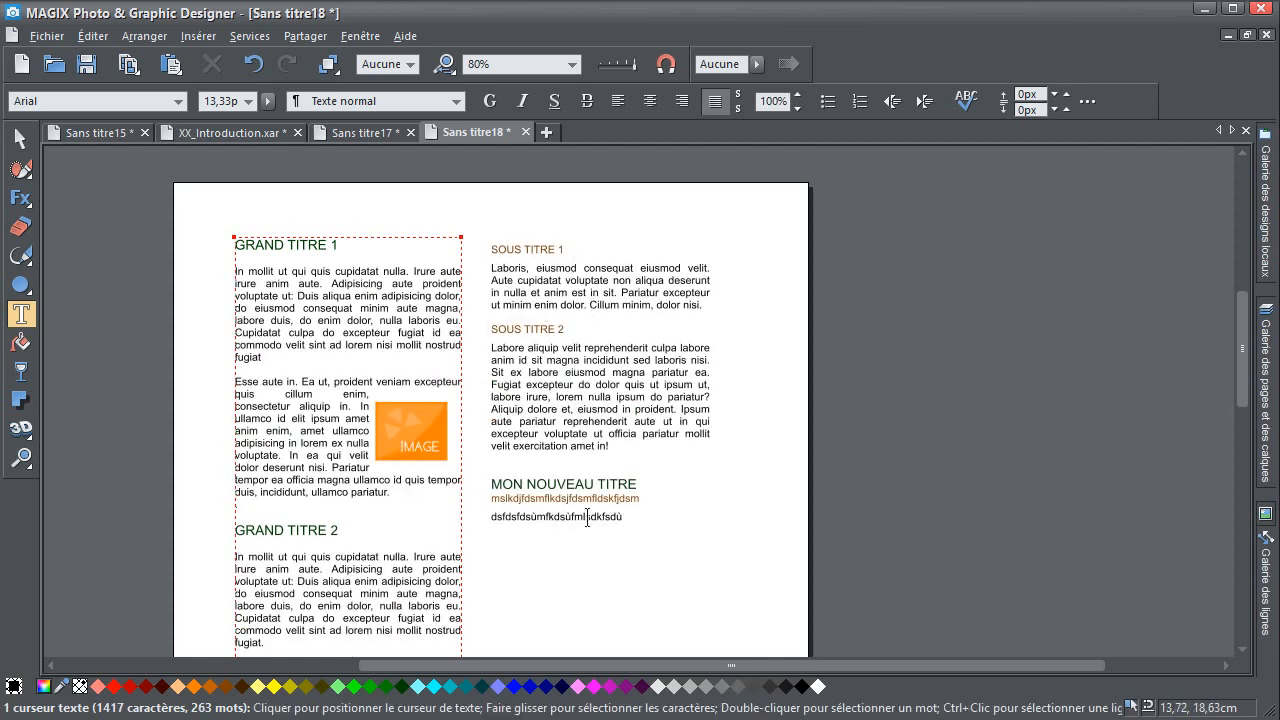
# Leave text editing and examine how the text and anchored image flow across the two linked columns
pyautogui.scroll(-3, 414, 305)
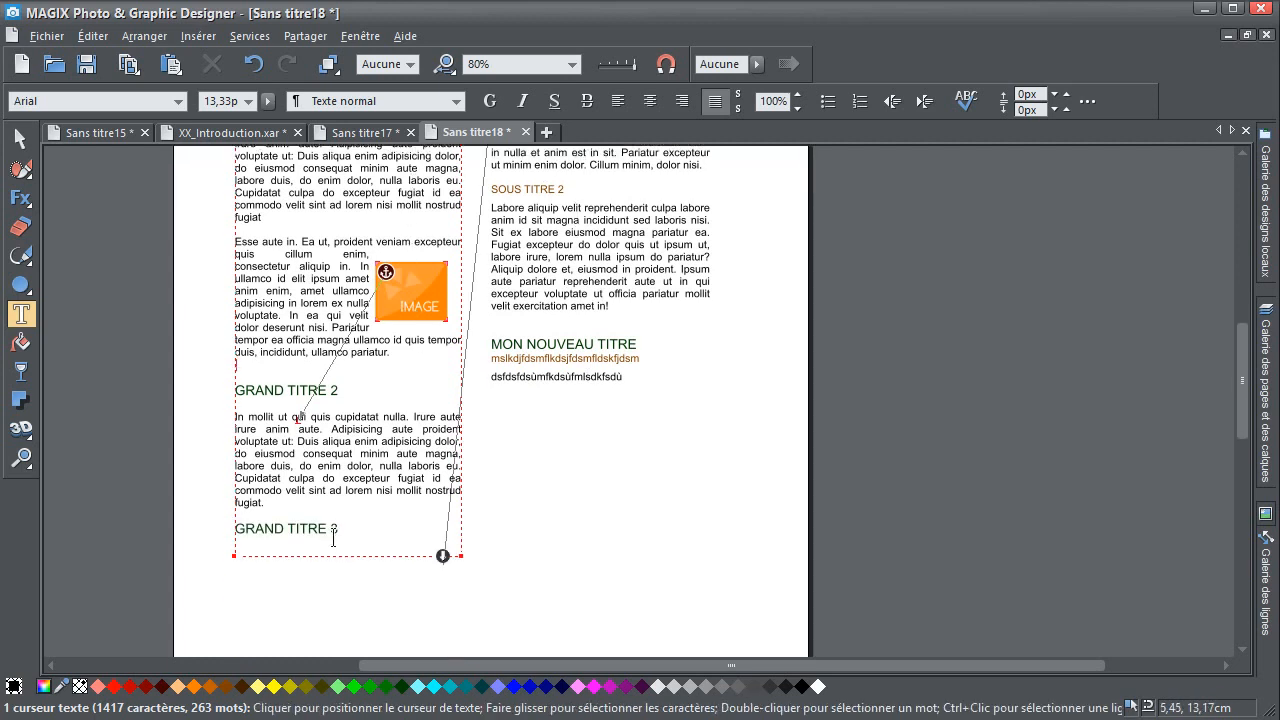
pyautogui.scroll(3, 321, 541)
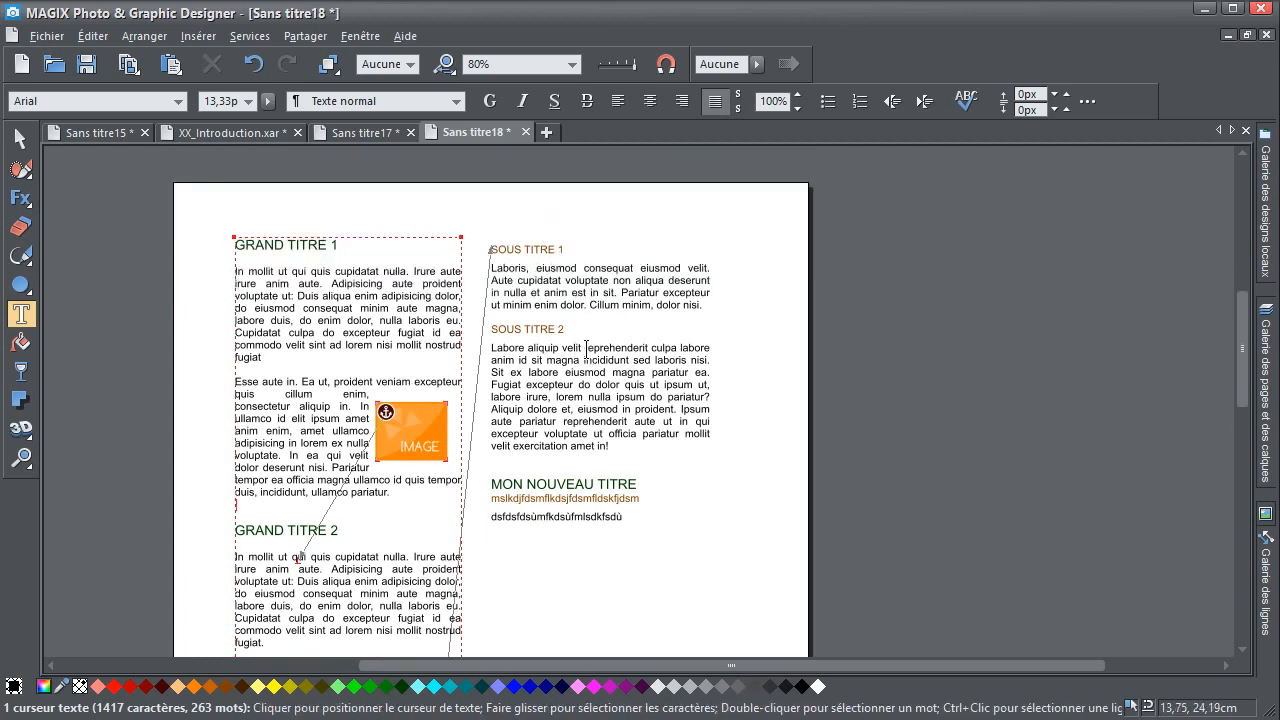
pyautogui.scroll(-3, 580, 370)
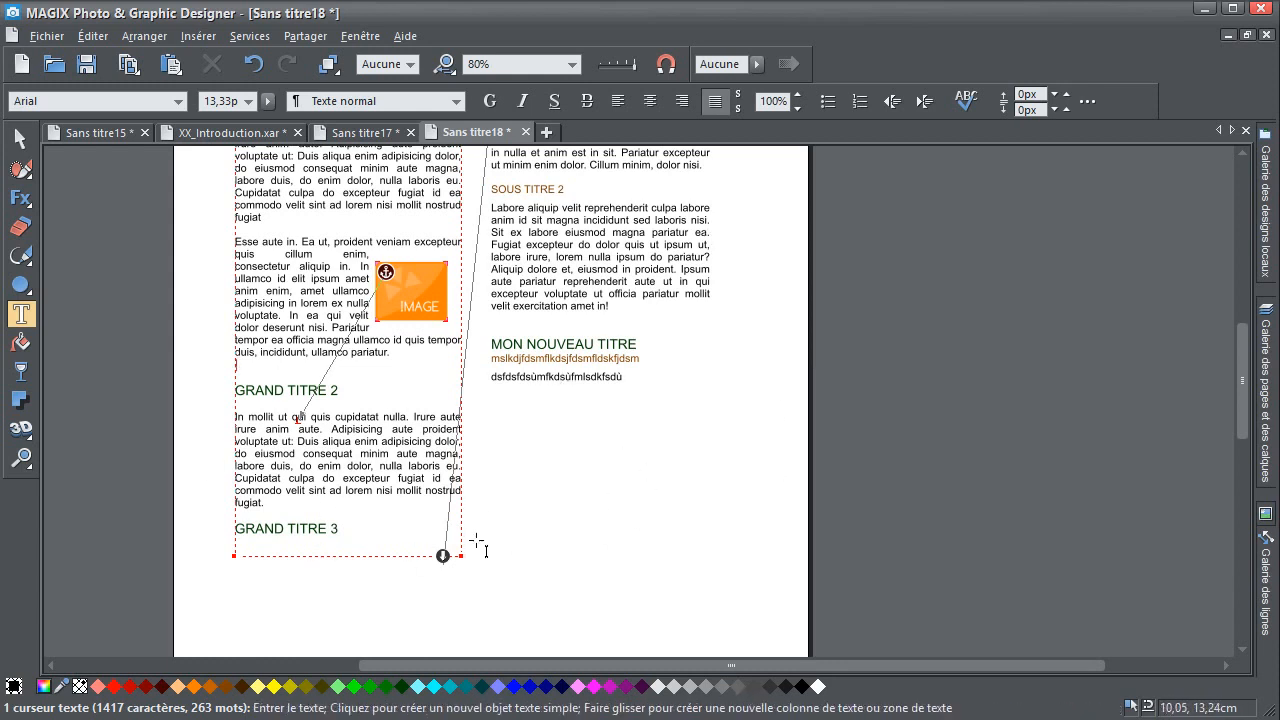
pyautogui.press('Escape')
pyautogui.scroll(3, 385, 352)
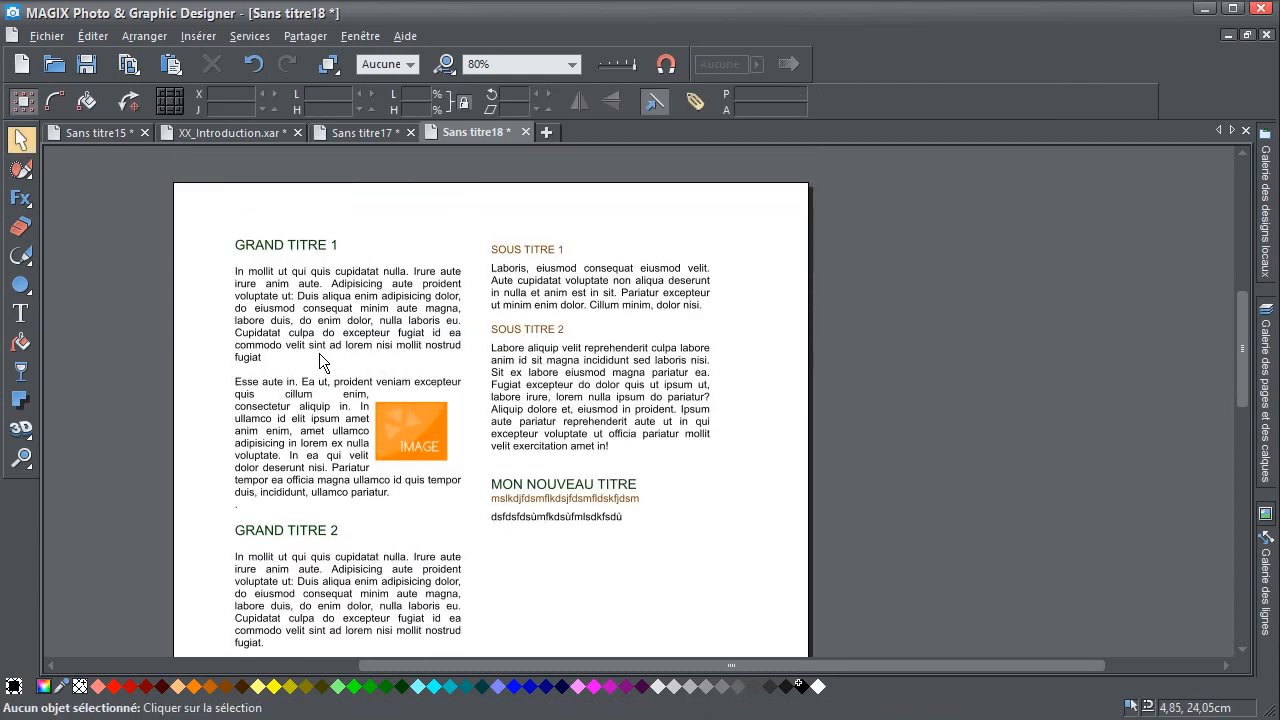
pyautogui.scroll(3, 466, 300)
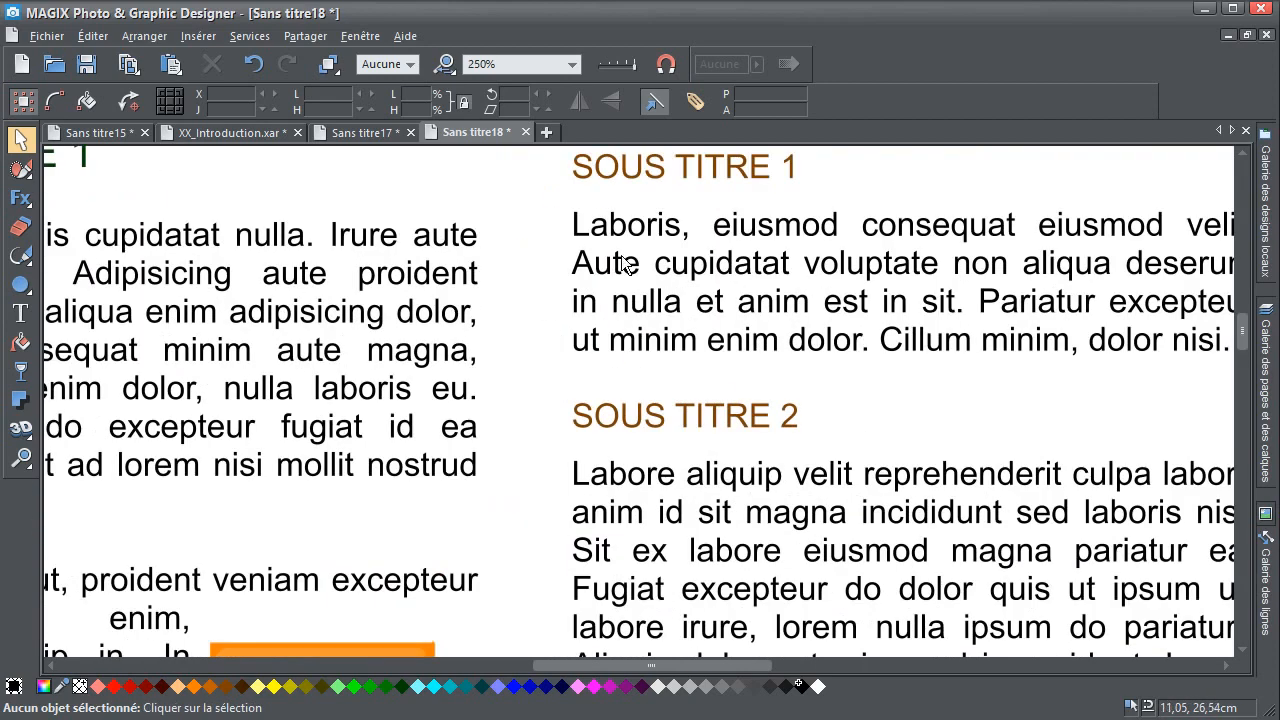
pyautogui.scroll(-4, 466, 362)
pyautogui.scroll(4, 460, 358)
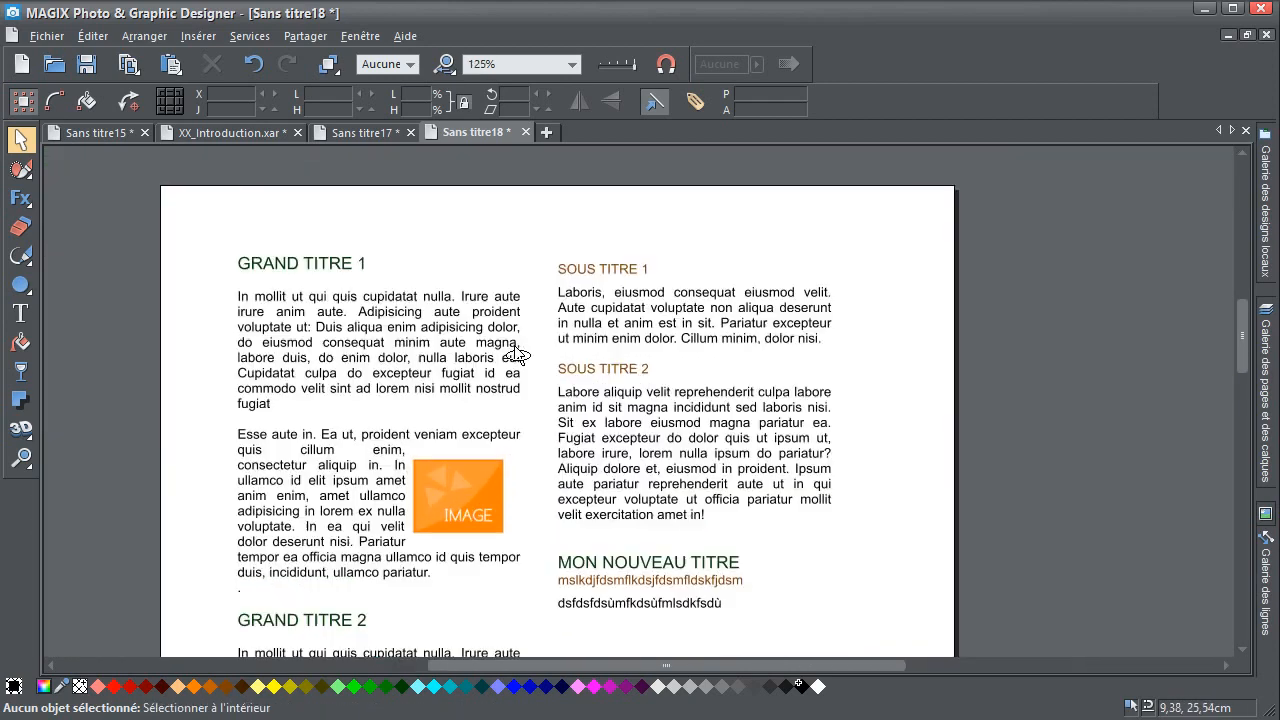
pyautogui.scroll(-1, 521, 358)
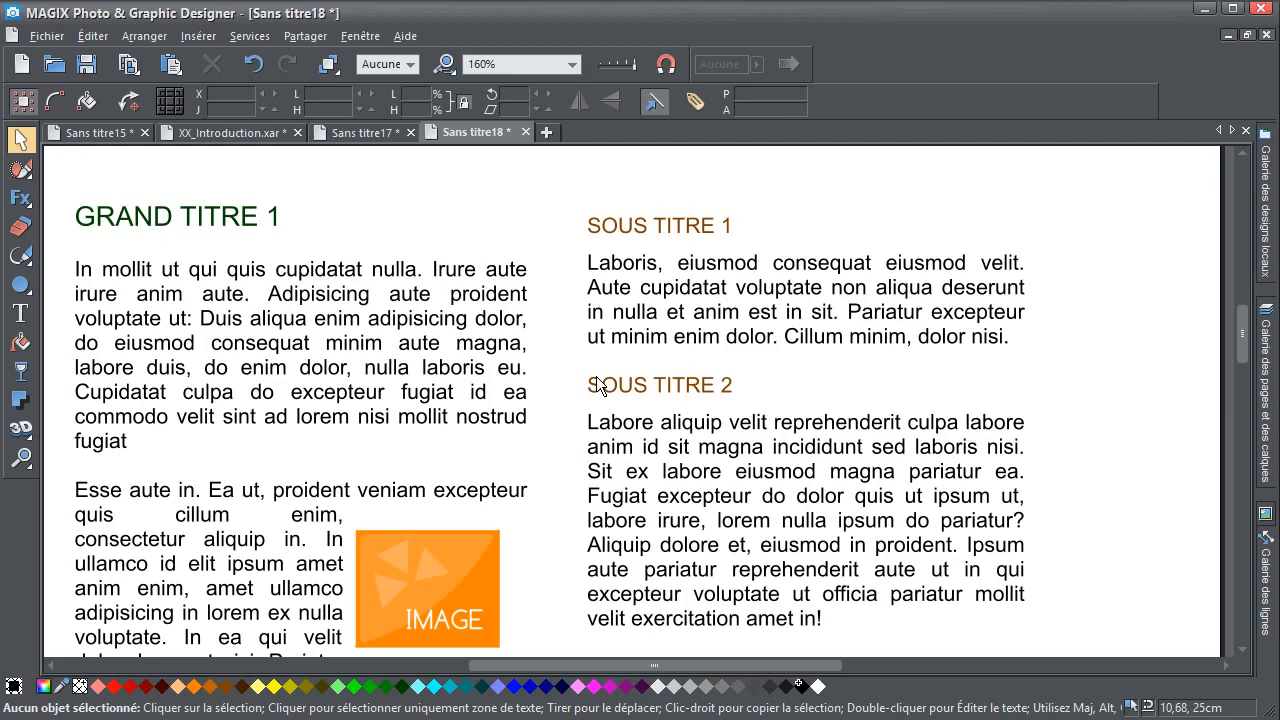